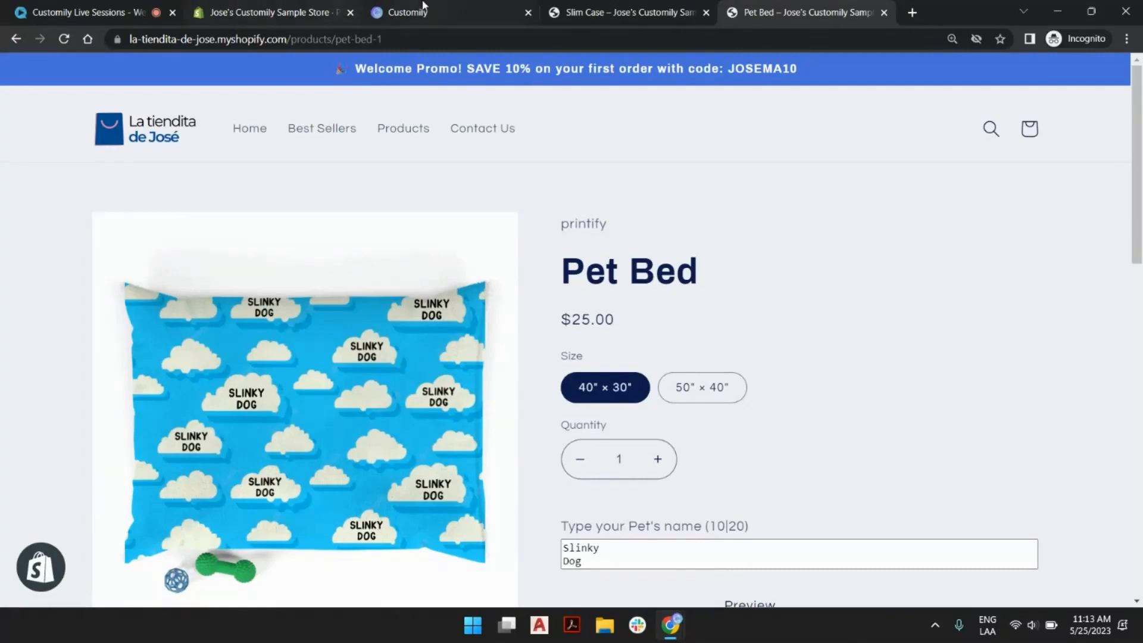
Look over the Customily start page and the Pet Bed product page in the sample store.
left_click(425, 8)
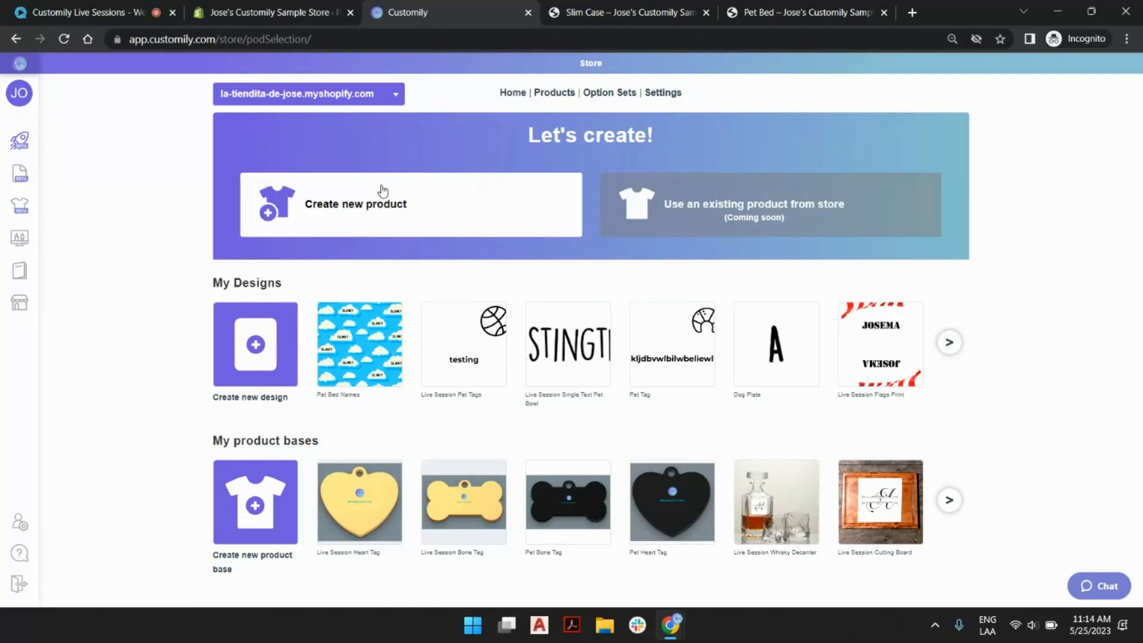
mouse_move(22, 350)
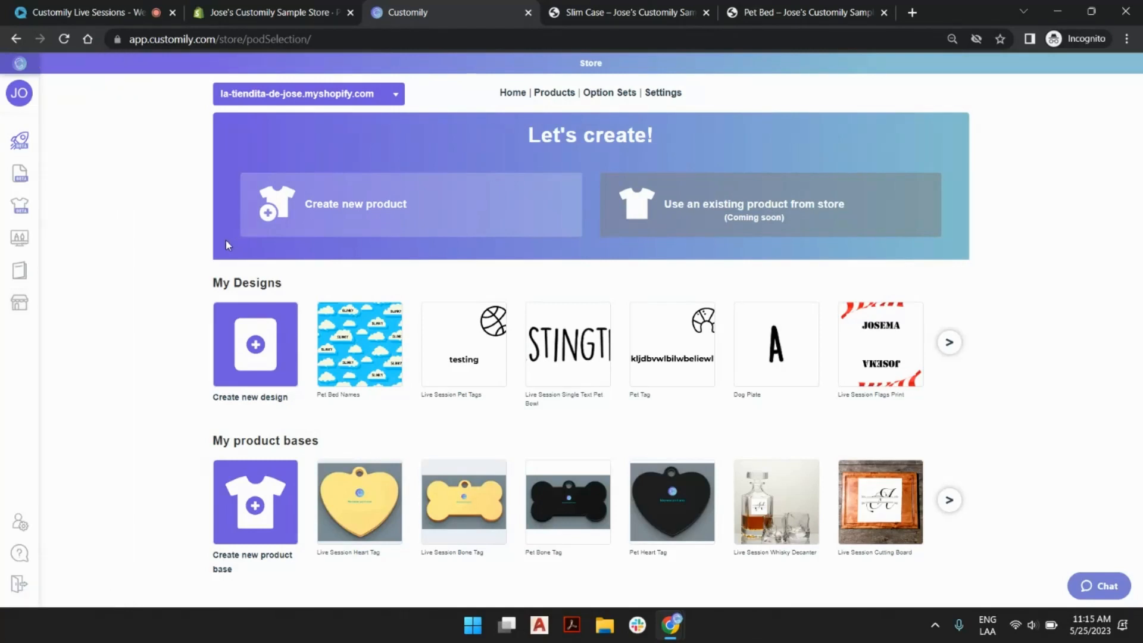
left_click(772, 9)
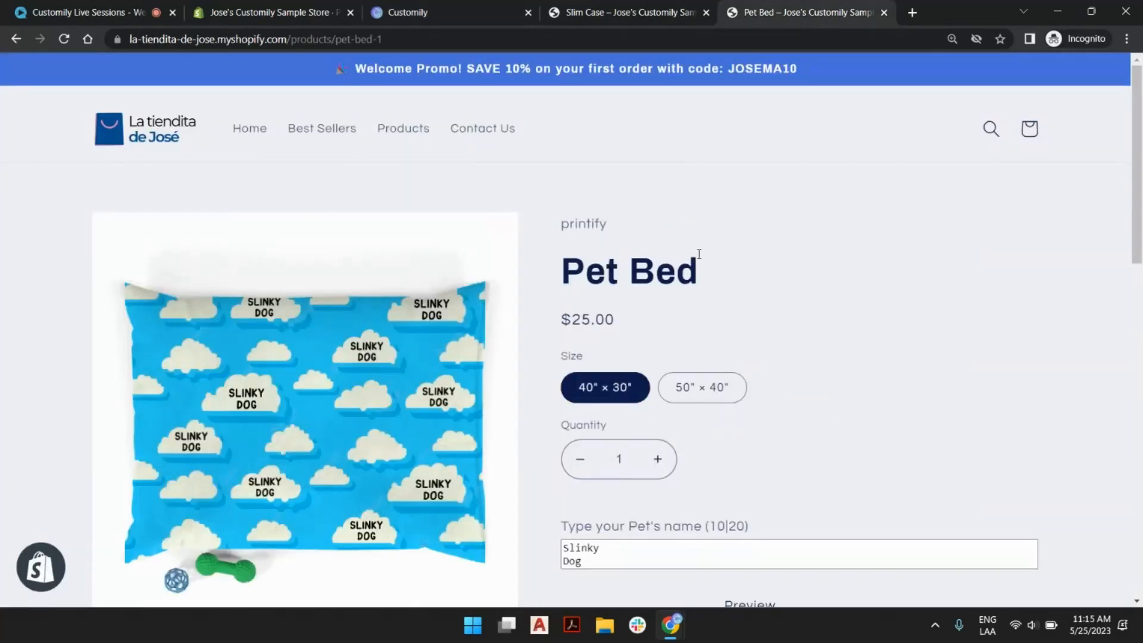
scroll(705, 262, "down", 3)
scroll(797, 312, "up", 2)
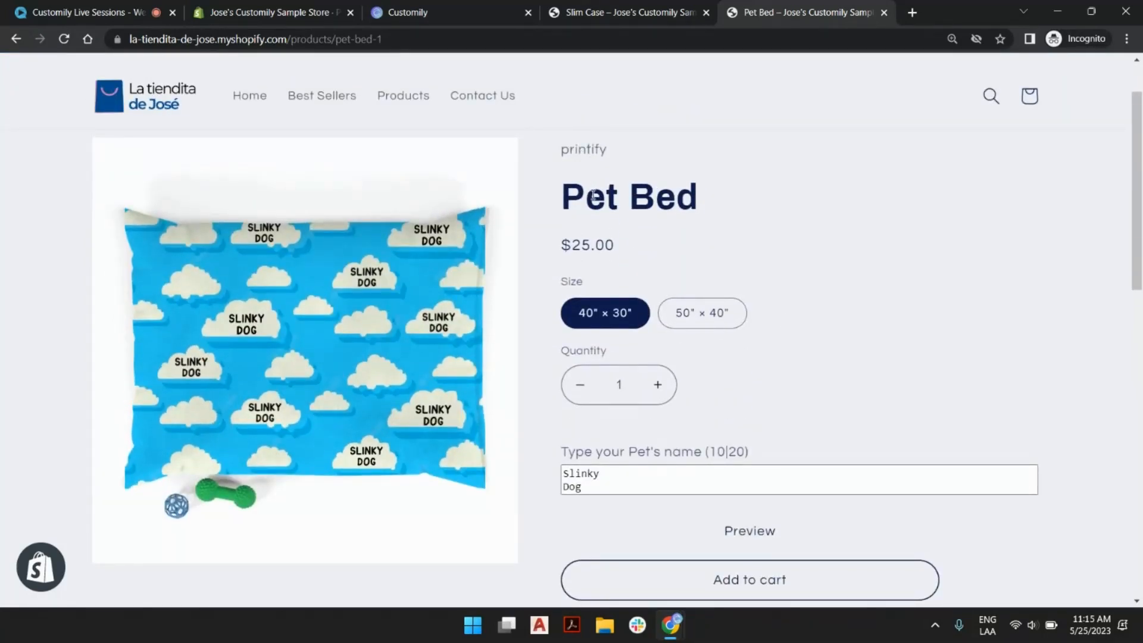
triple_click(573, 195)
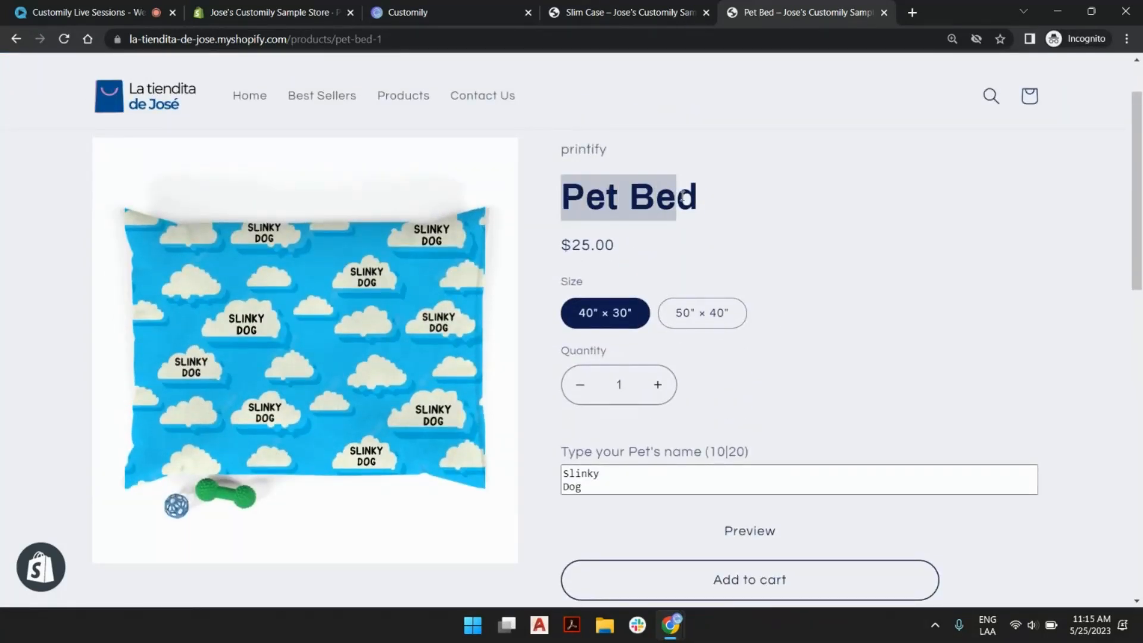
left_click(723, 205)
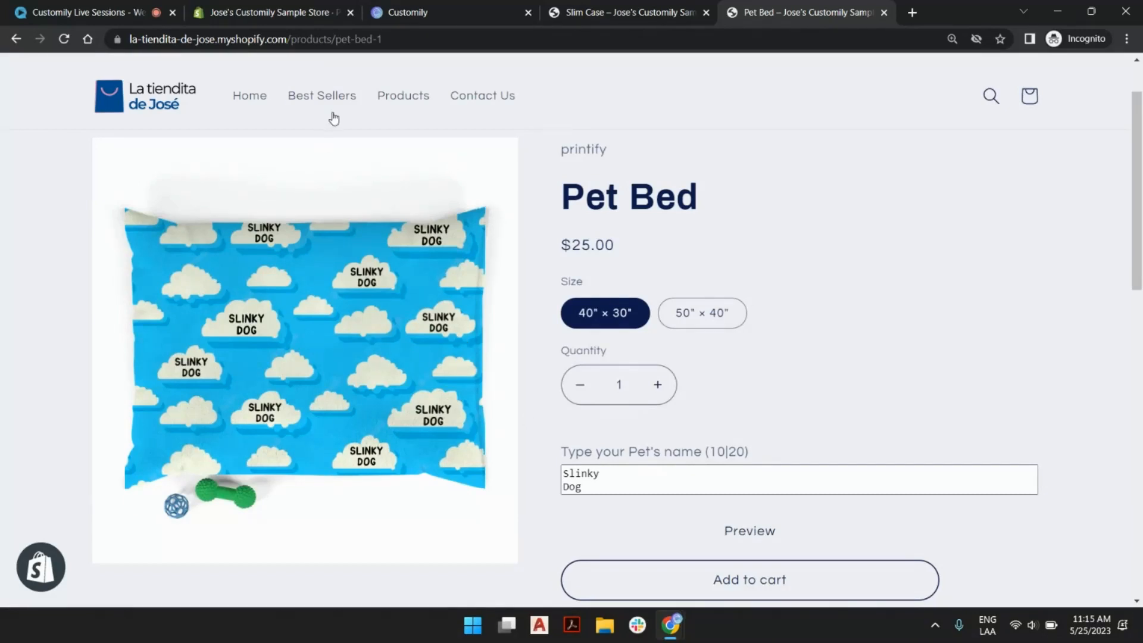
Switch to Customily, review the store's product list through page 2, and return to the start page.
left_click(432, 12)
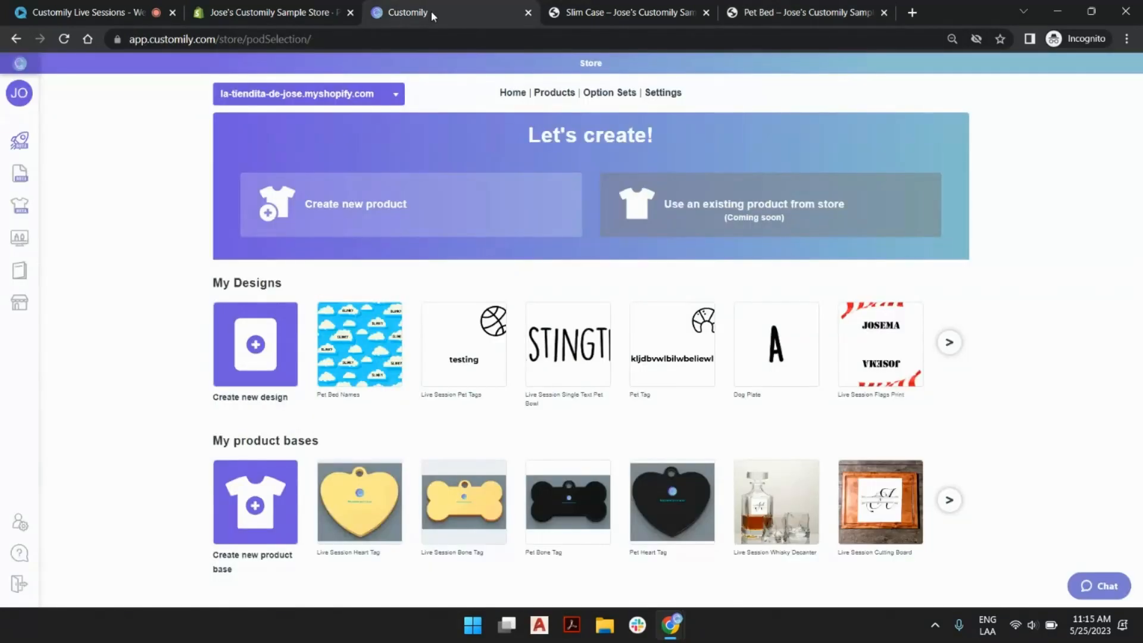
mouse_move(30, 166)
mouse_move(23, 309)
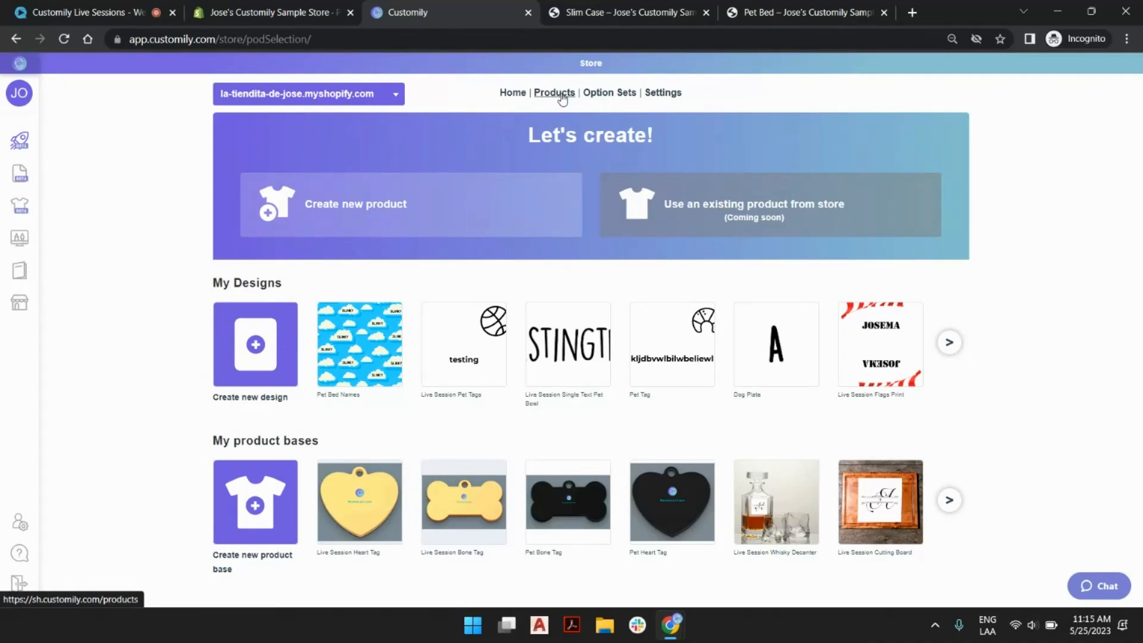
left_click(29, 307)
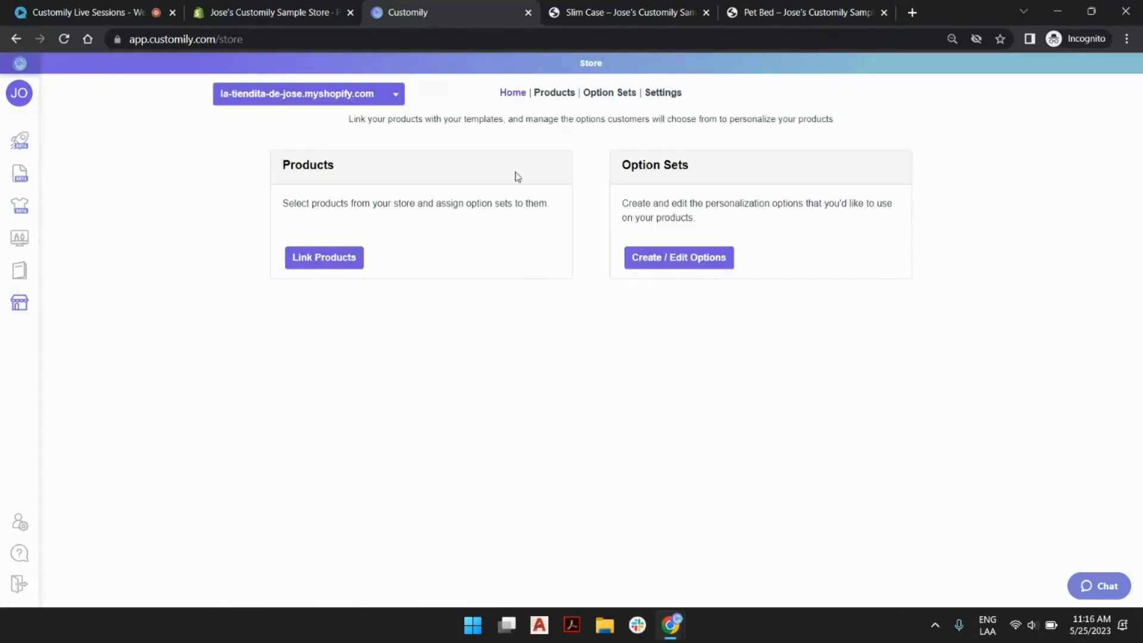
left_click(339, 258)
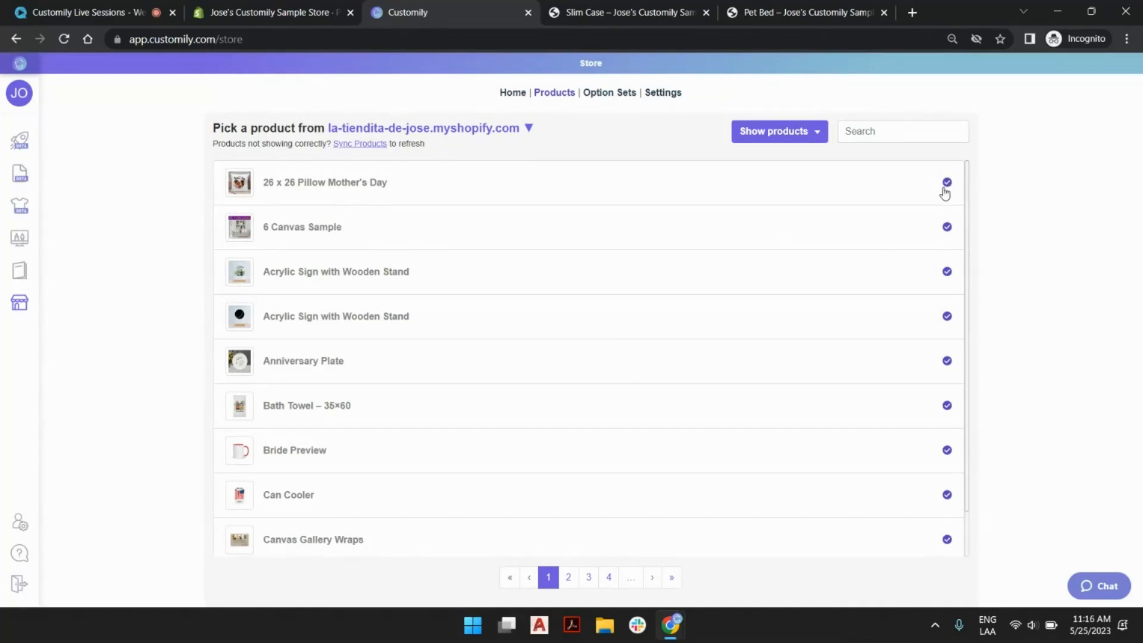
scroll(926, 299, "down", 2)
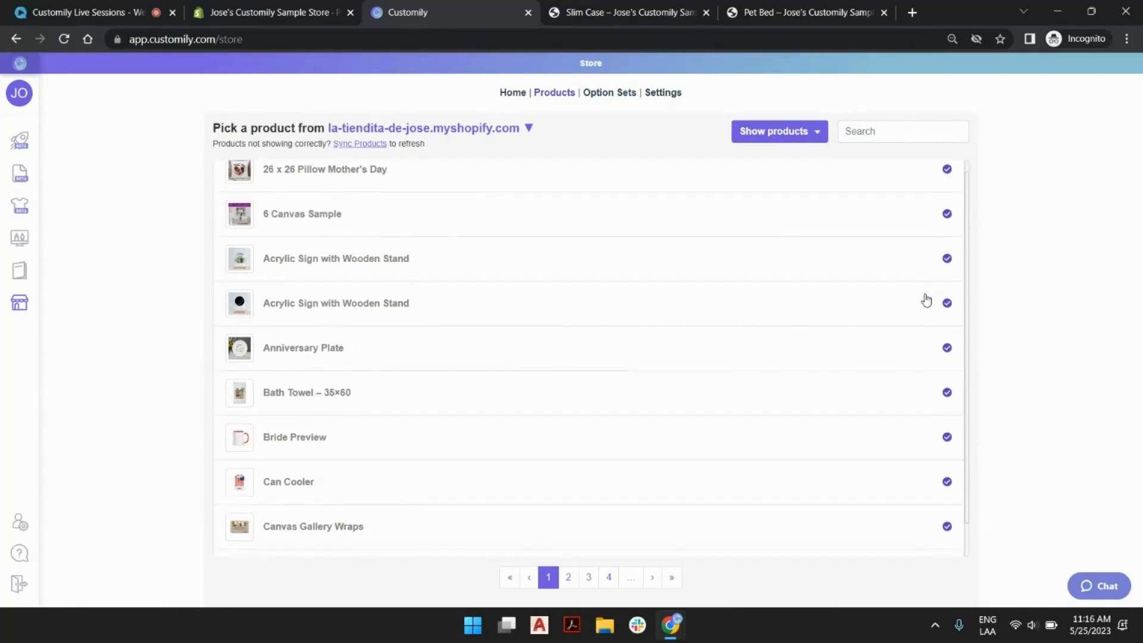
left_click(570, 577)
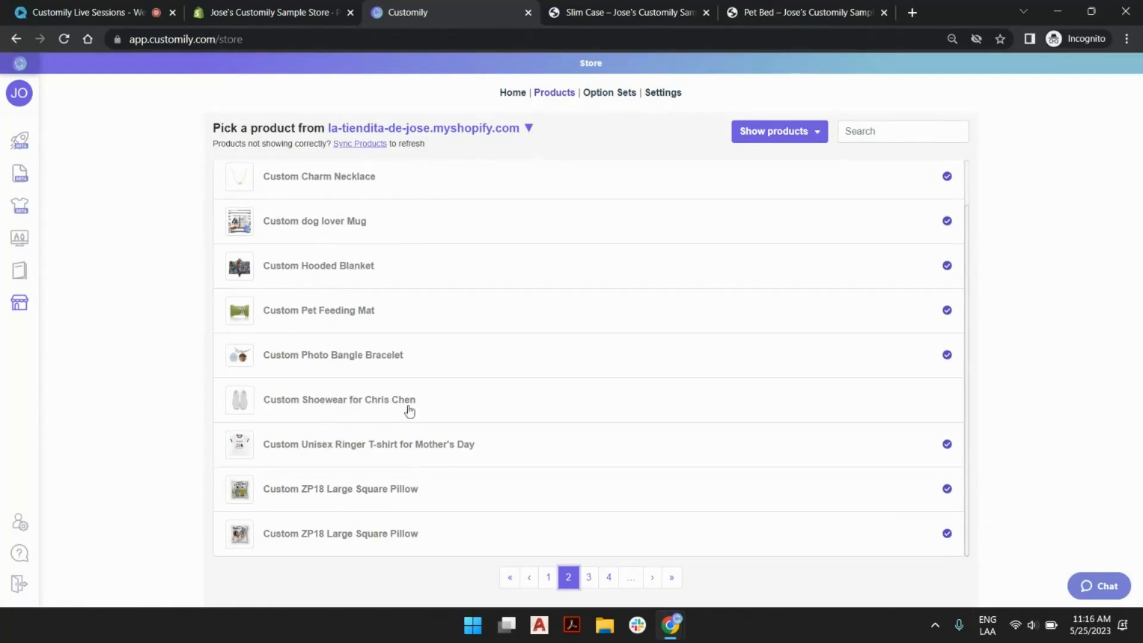
scroll(398, 459, "up", 1)
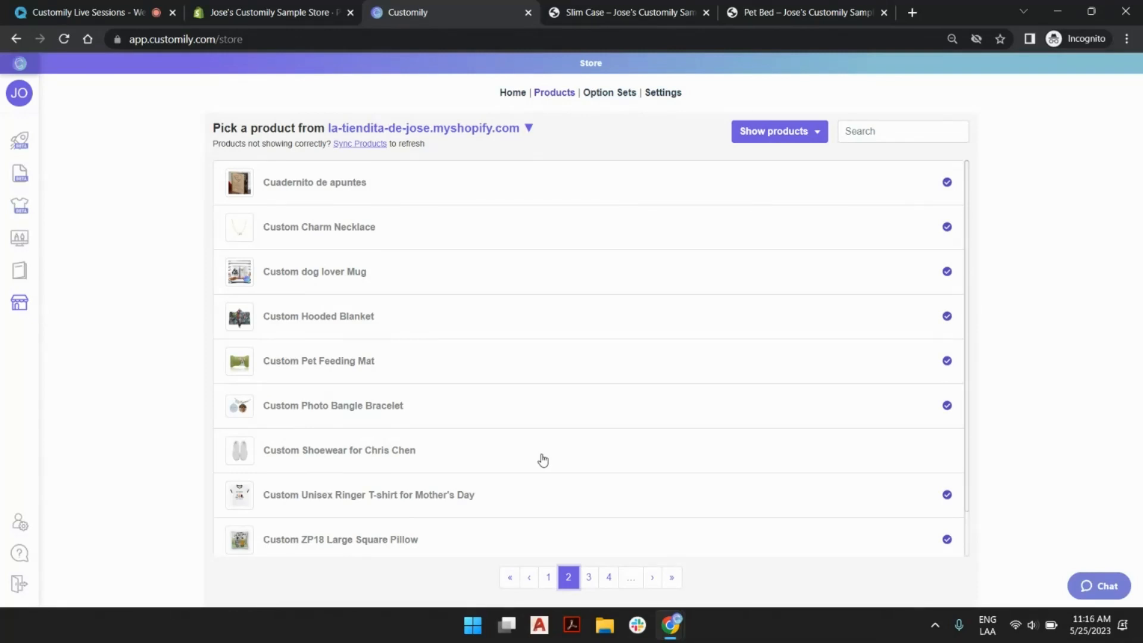
left_click(9, 141)
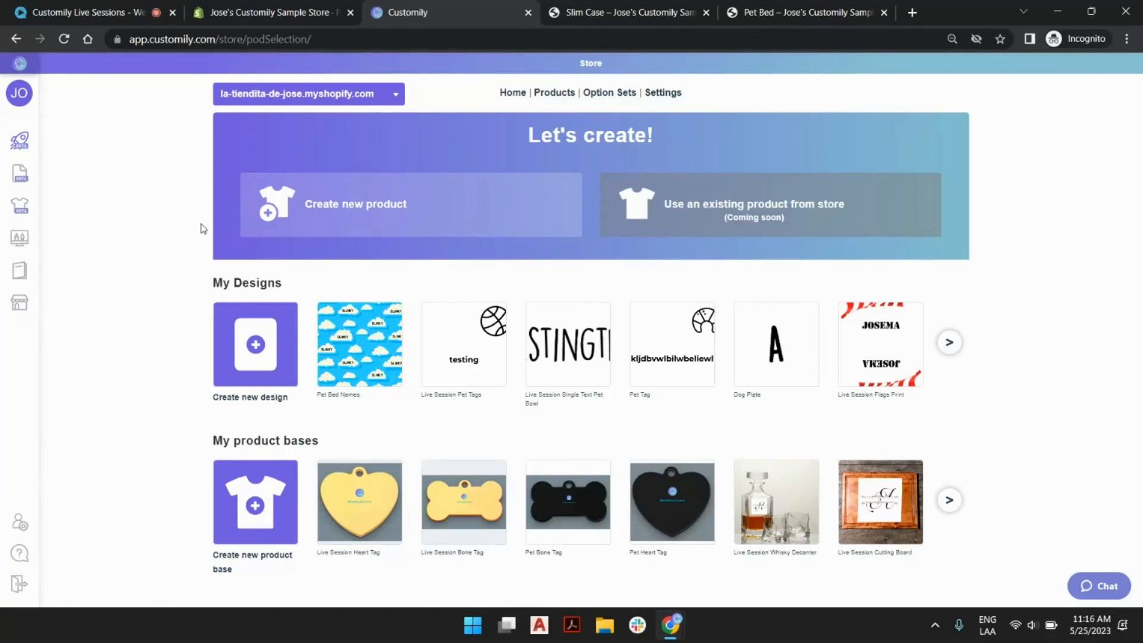
On the store's Pet Bed page, replace the pet's name in the personalization field with "Buzz".
left_click(798, 12)
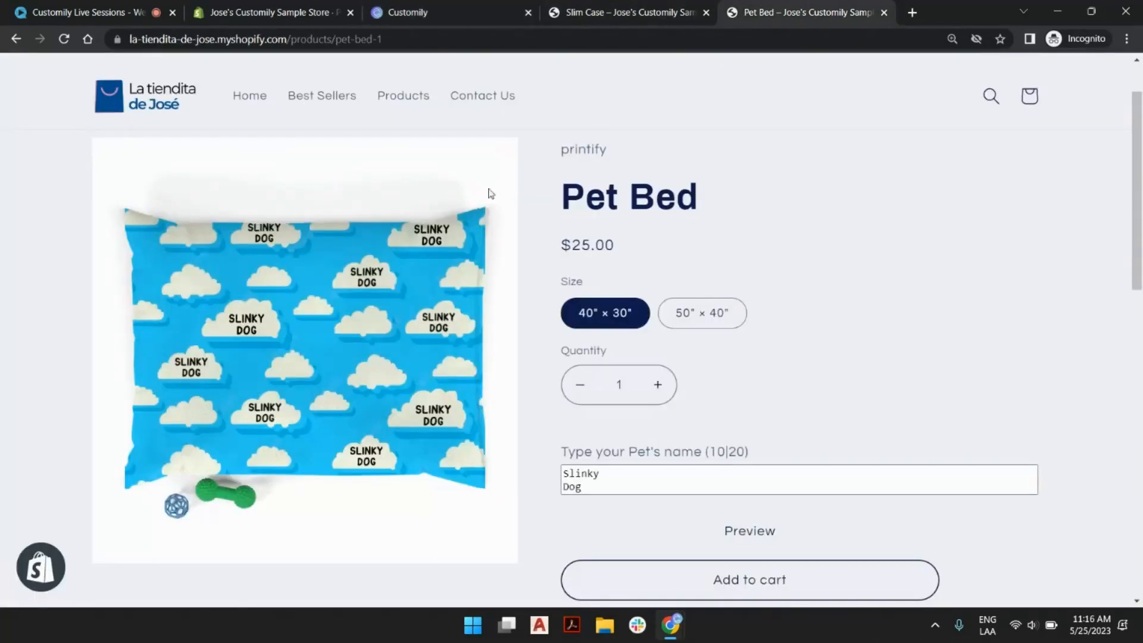
left_click(607, 487)
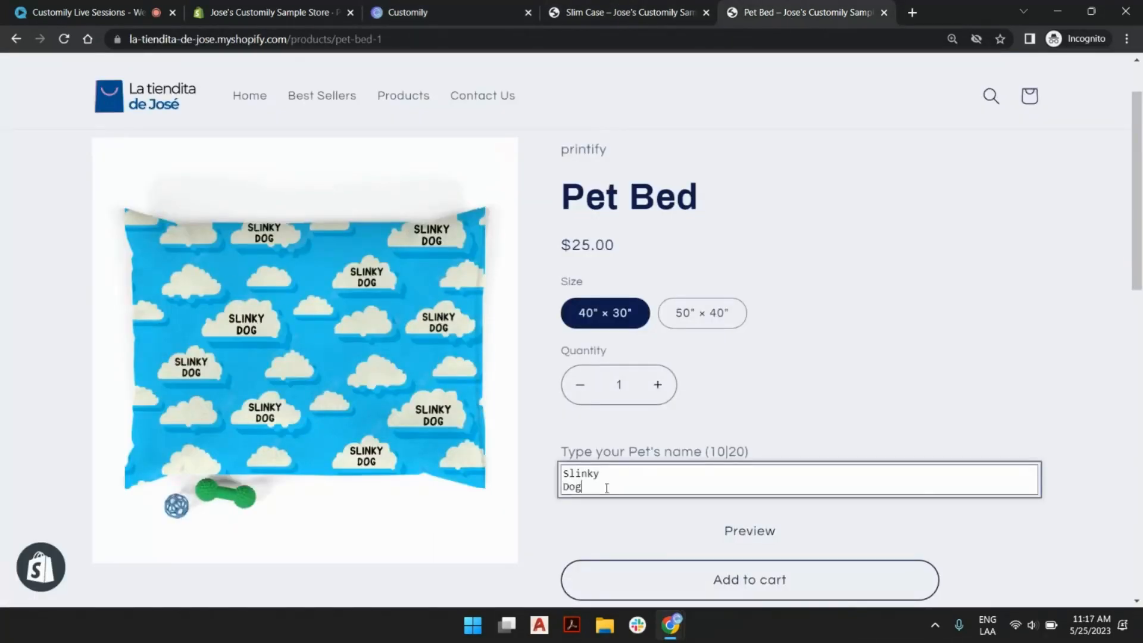
key("BackSpace")
key("BackSpace")
key("BackSpace")
key("BackSpace")
key("BackSpace")
key("BackSpace")
key("BackSpace")
key("BackSpace")
key("BackSpace")
key("BackSpace")
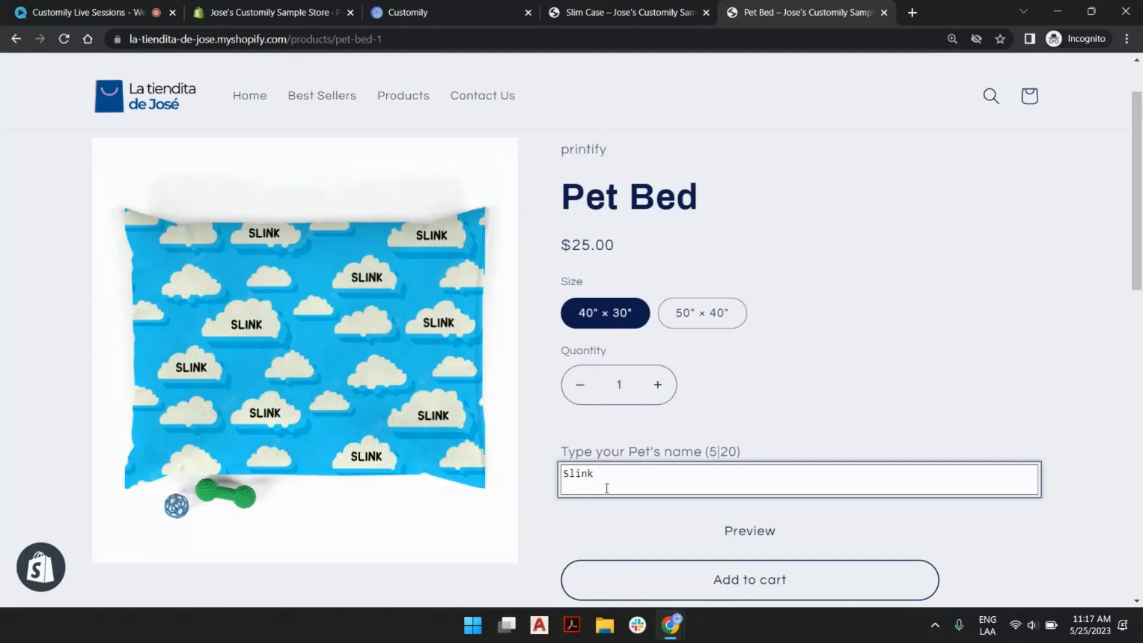
type("Buzz")
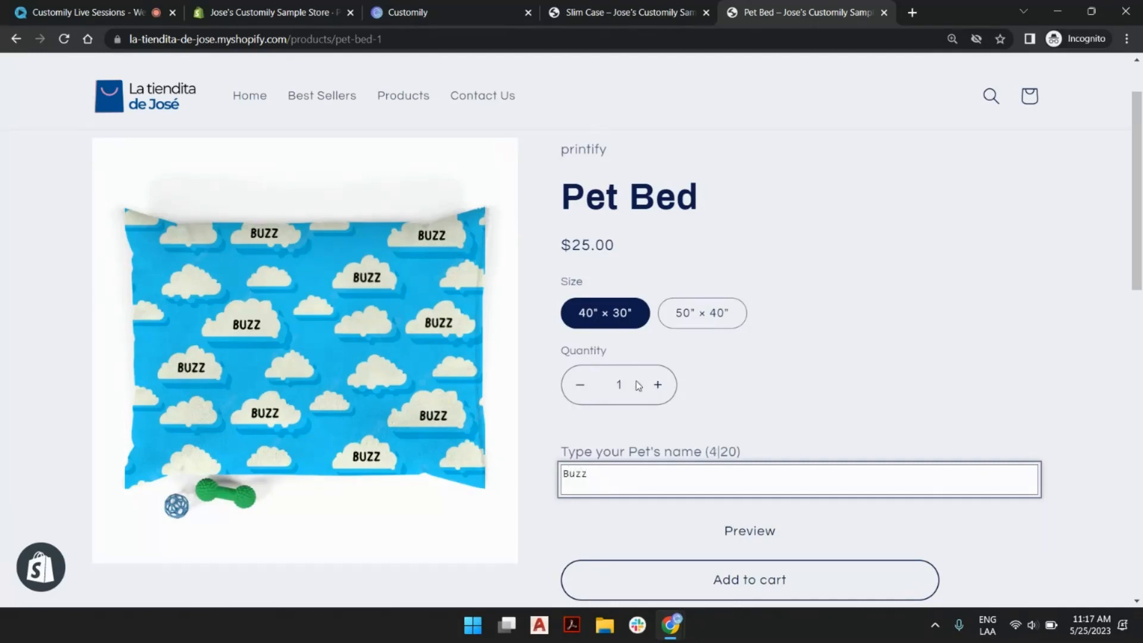
Switch to Customily and examine the fulfillment providers available for creating a new product.
left_click(438, 6)
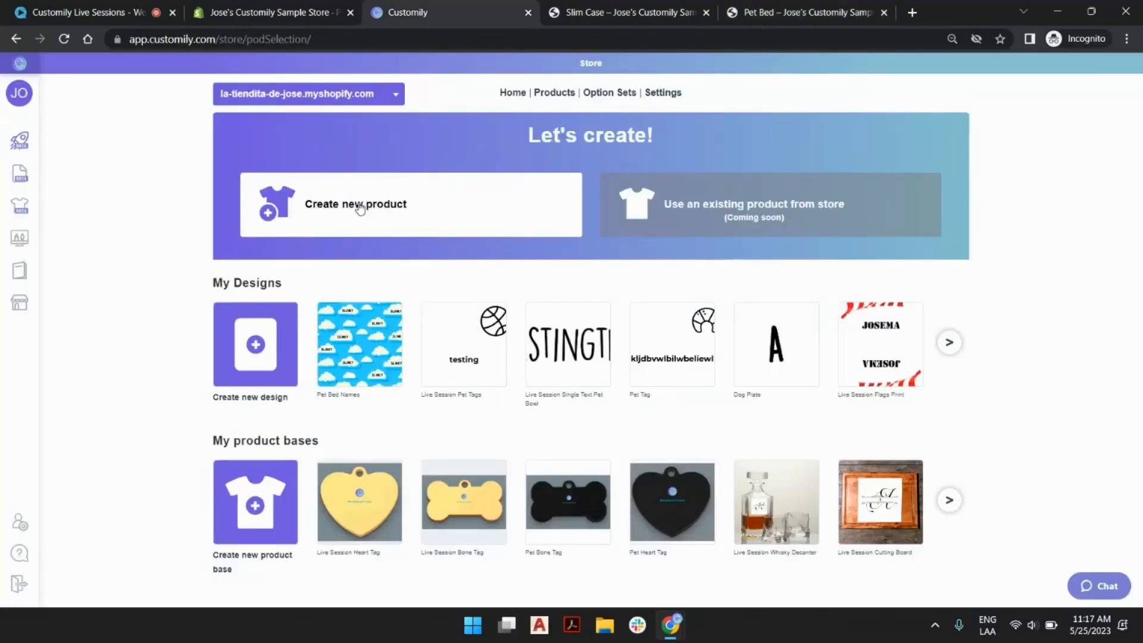
left_click(387, 215)
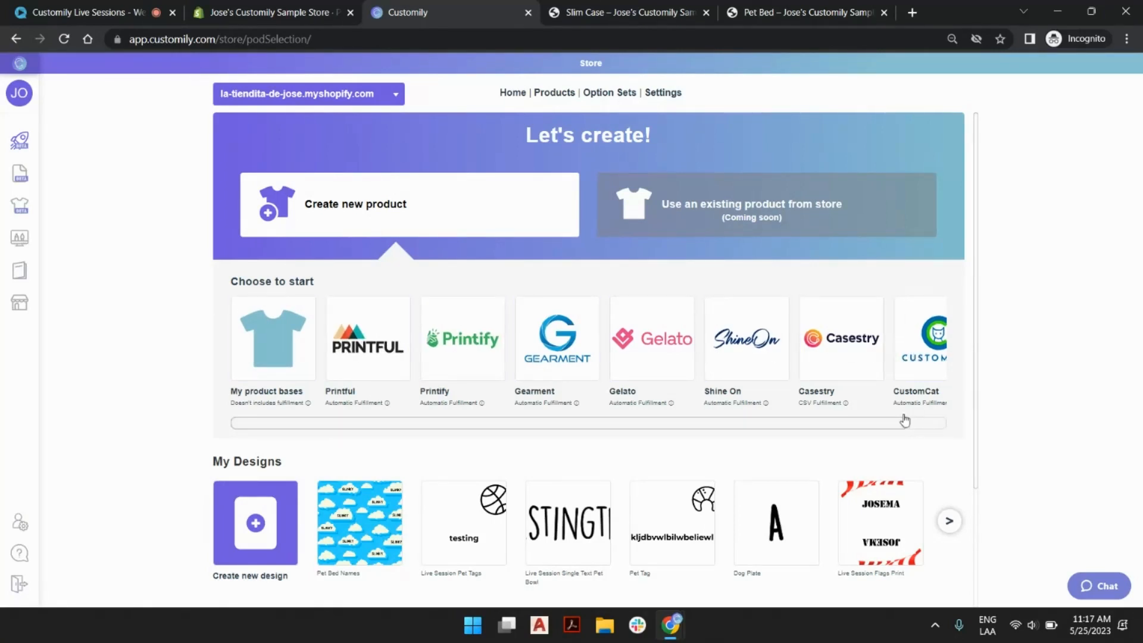
scroll(887, 427, "right", 1)
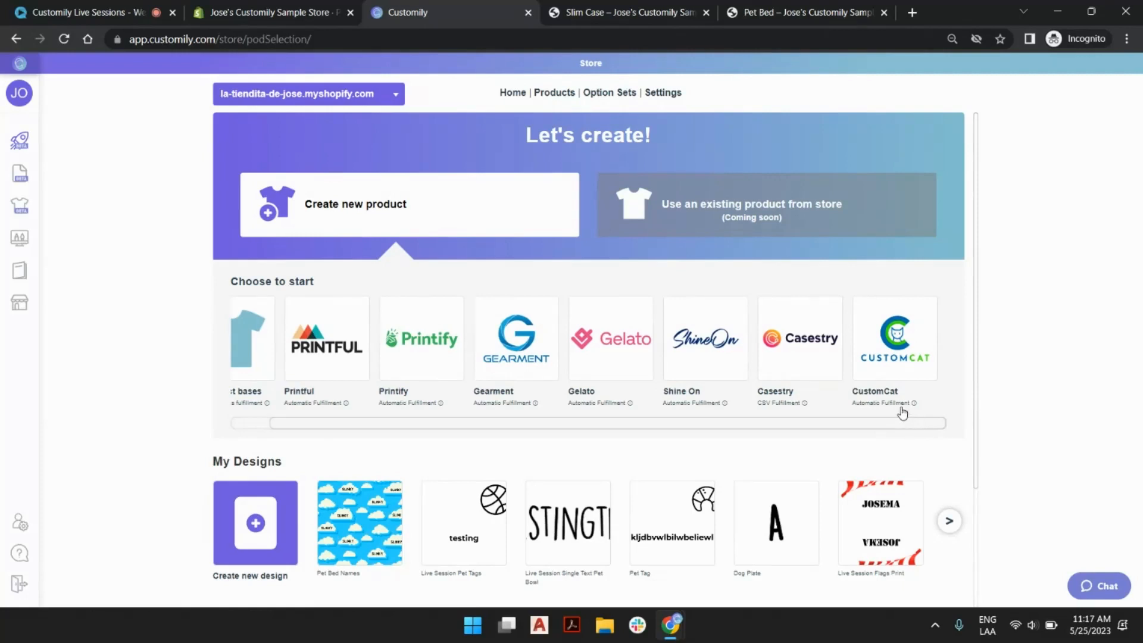
mouse_move(687, 401)
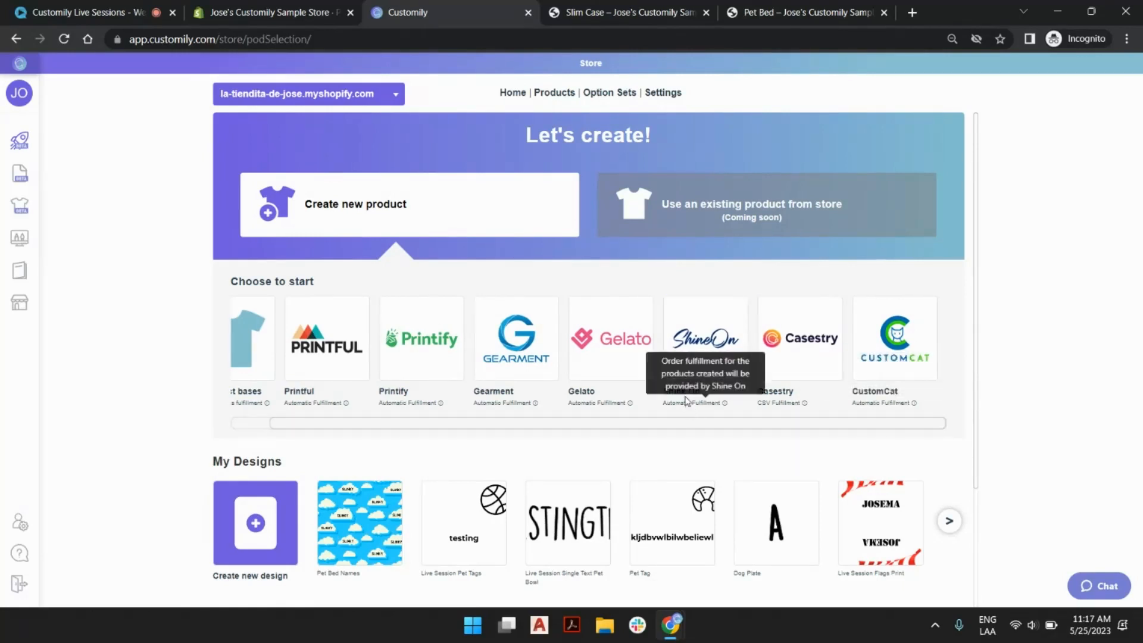
mouse_move(398, 408)
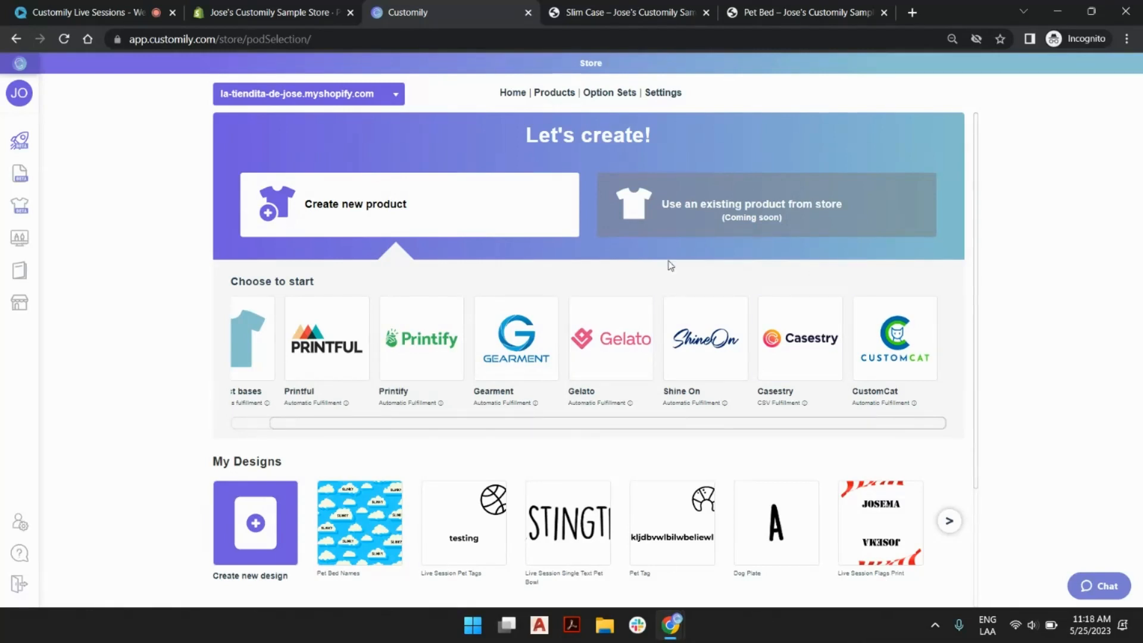
Open the integration settings of the store and review the provider integrations already set up.
left_click(670, 95)
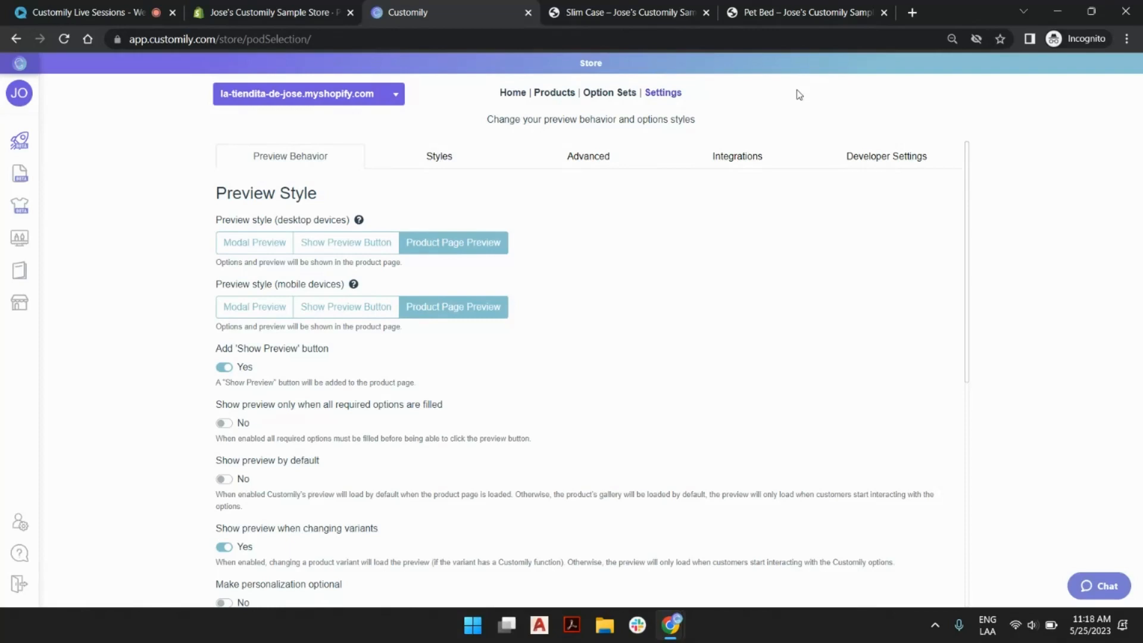
left_click(738, 164)
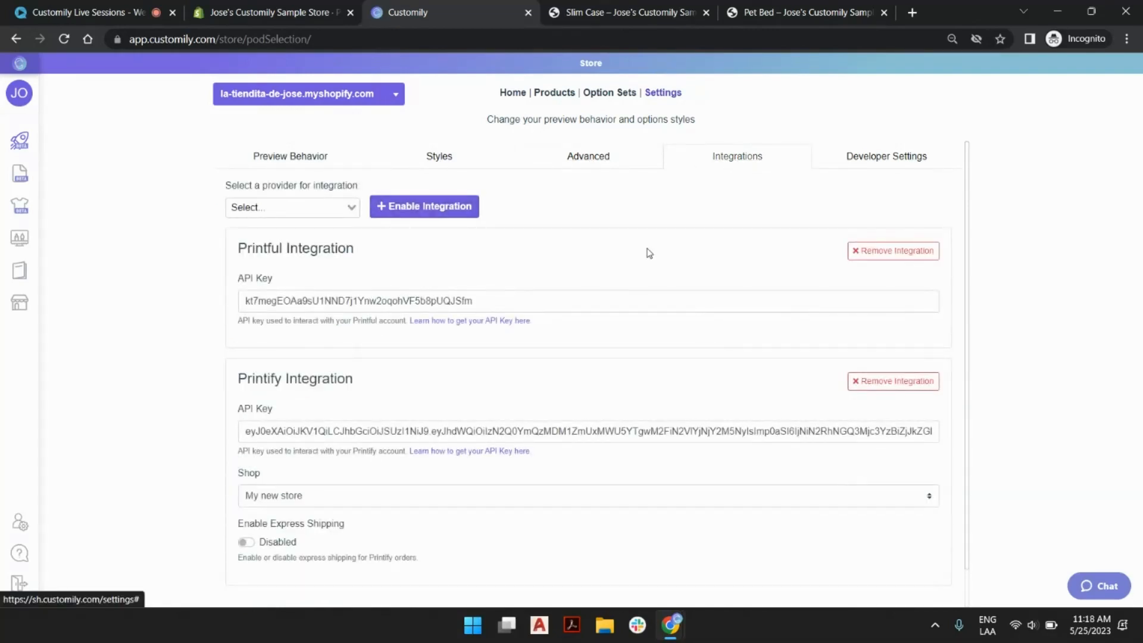
scroll(646, 254, "down", 1)
scroll(495, 463, "up", 1)
Try adding a CustomCat integration to the store and go to its API key field.
left_click(349, 209)
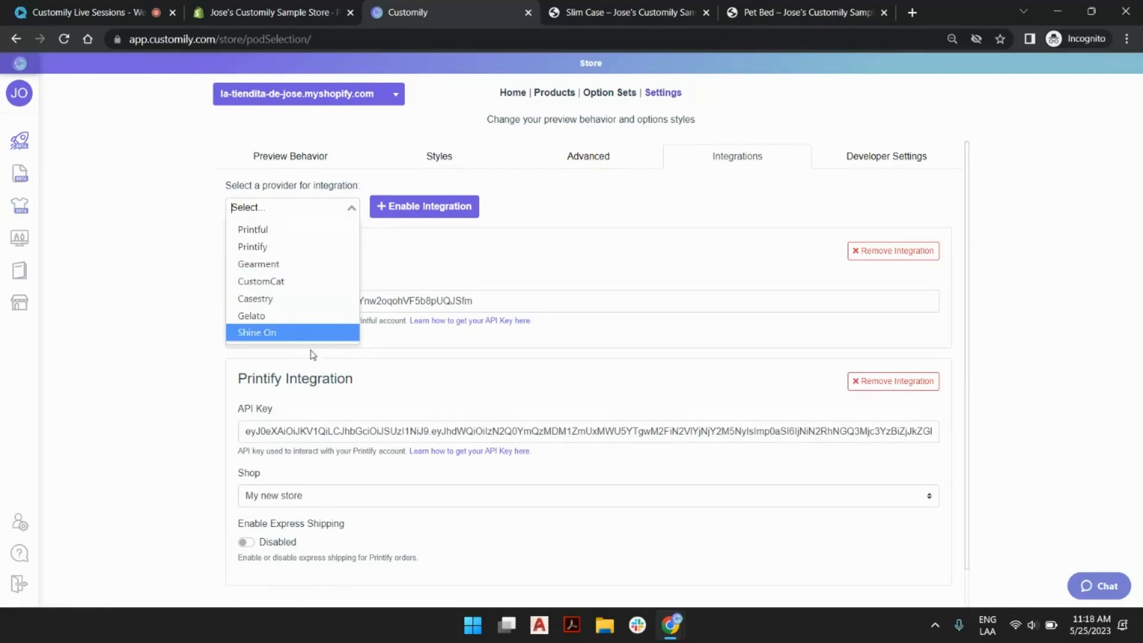
left_click(311, 282)
left_click(428, 209)
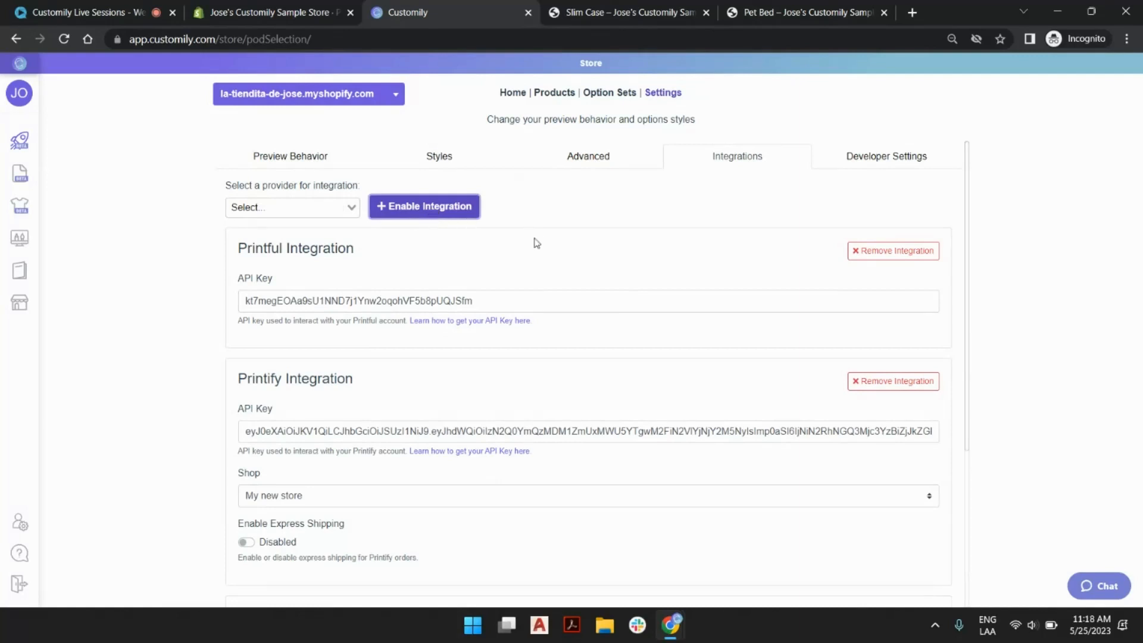
scroll(537, 243, "down", 4)
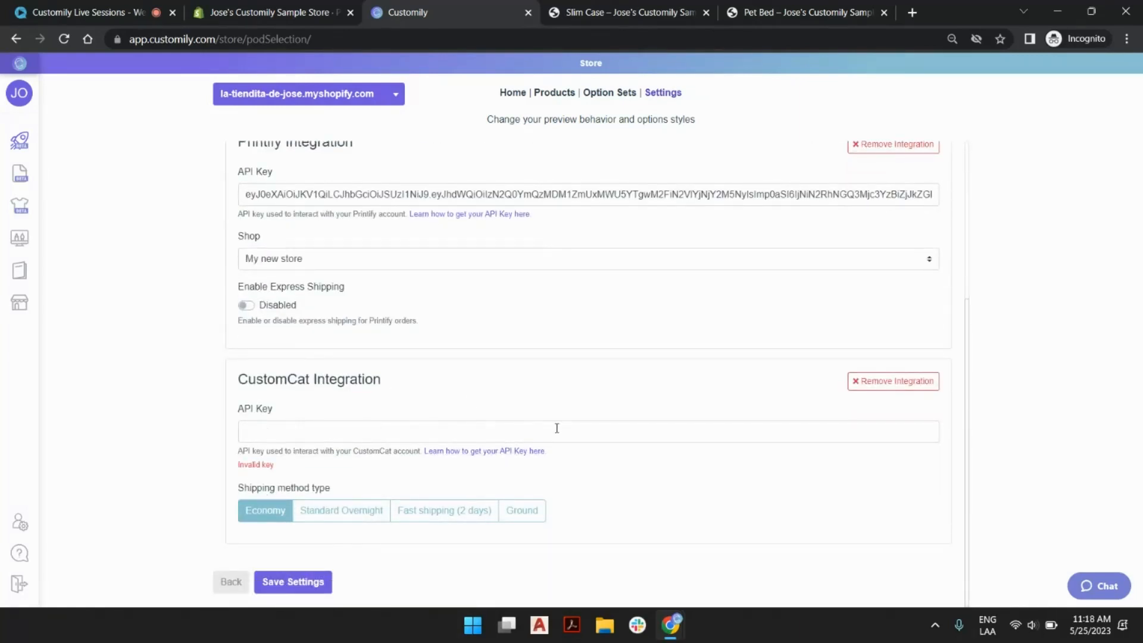
left_click(264, 429)
left_click(426, 379)
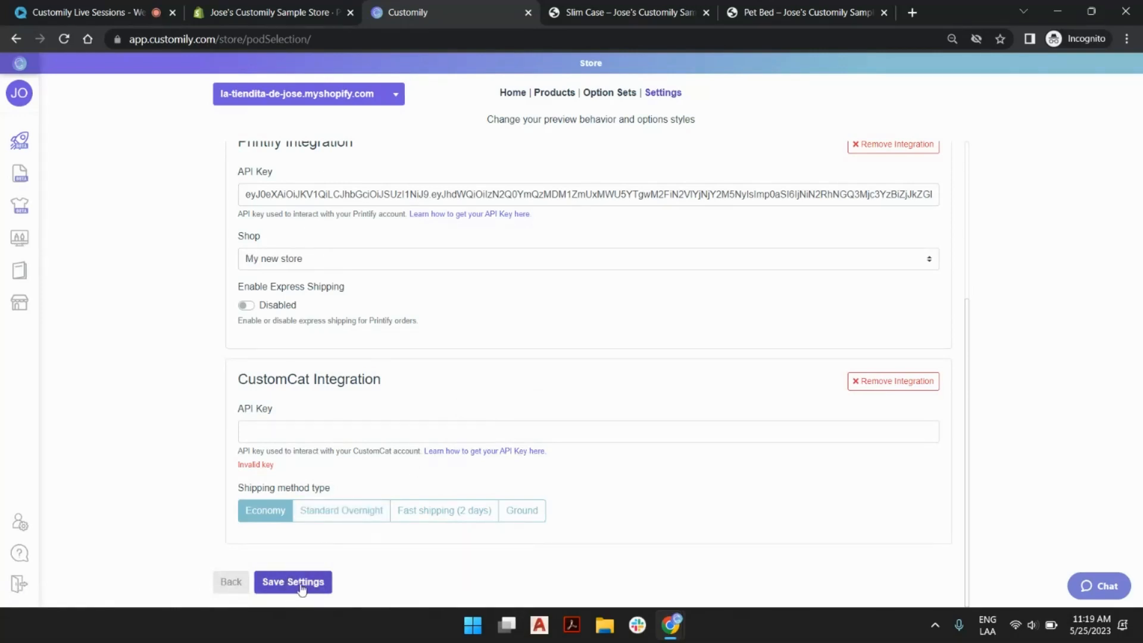
Return to the Customily start page and begin a new product with Printify as the provider.
mouse_move(37, 174)
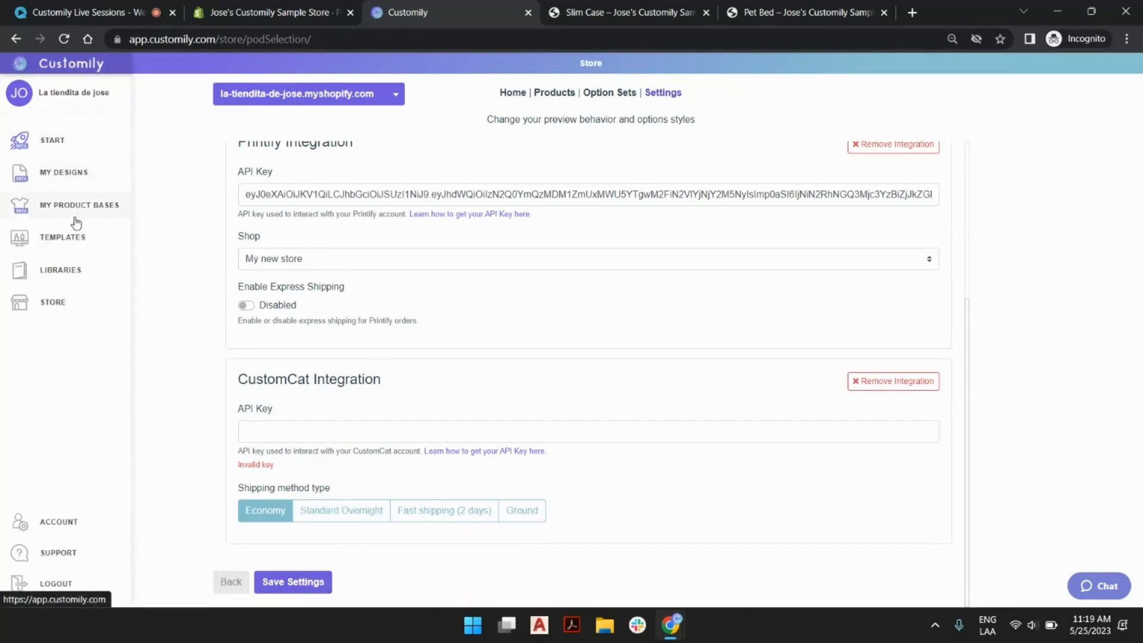
left_click(61, 148)
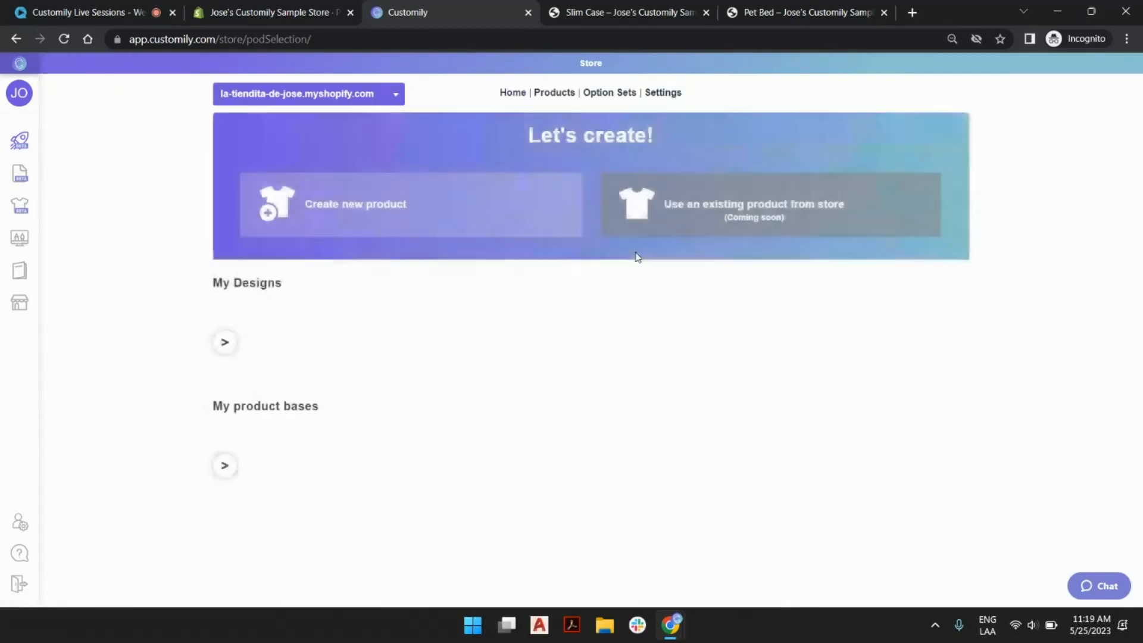
left_click(504, 207)
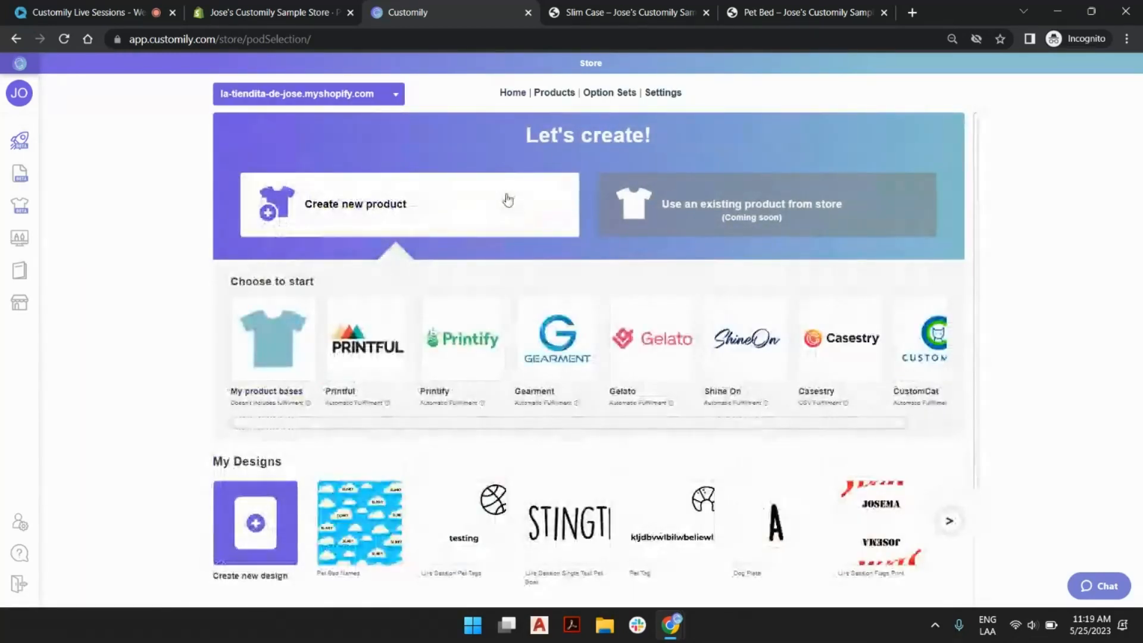
left_click(484, 308)
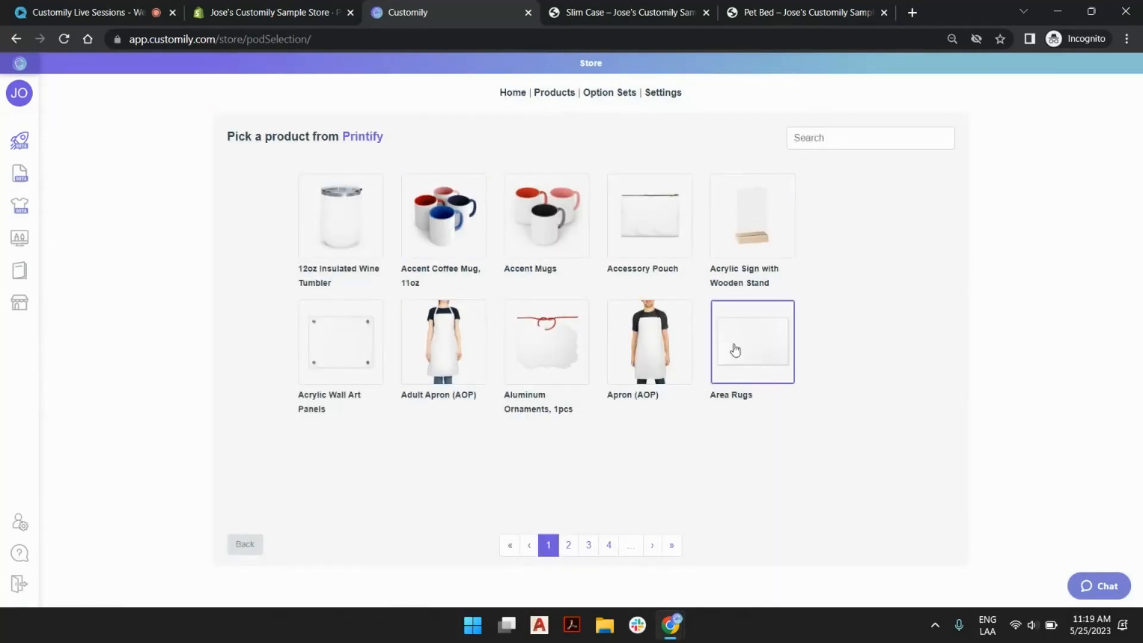
Look through the Printify catalog, search it for "pet bed" and pick the Pet Bed product.
left_click(568, 546)
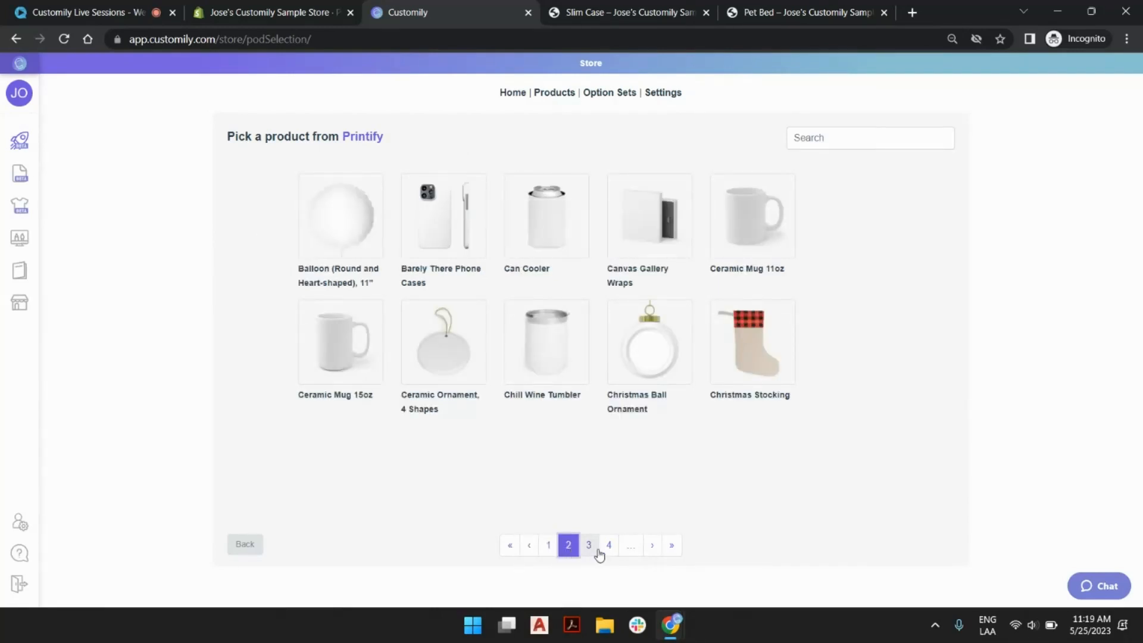
left_click(589, 546)
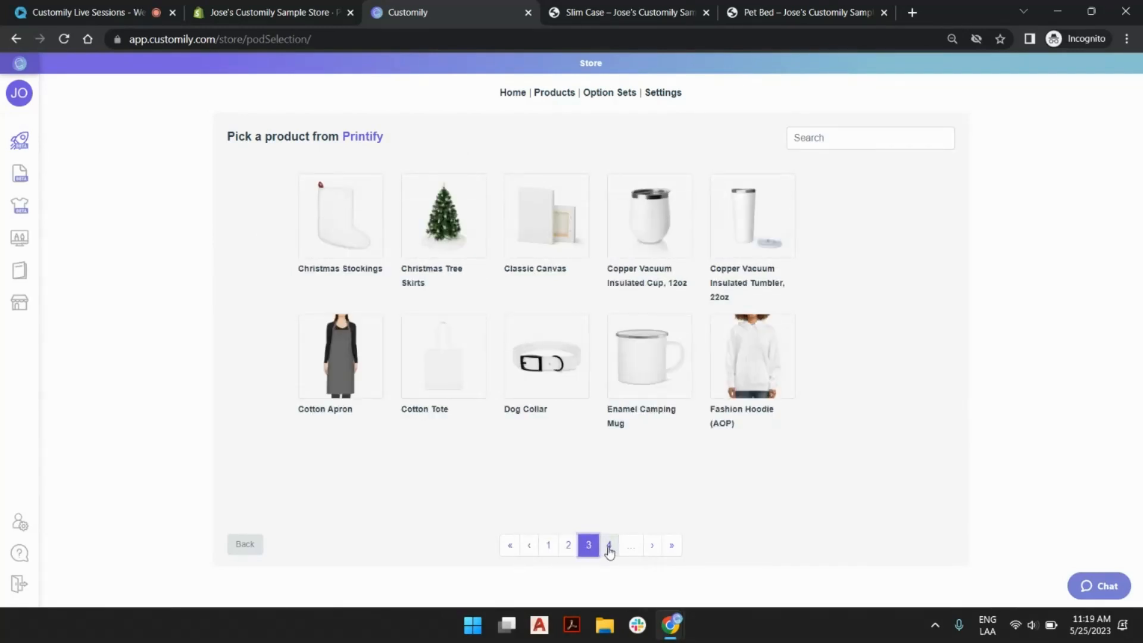
left_click(609, 547)
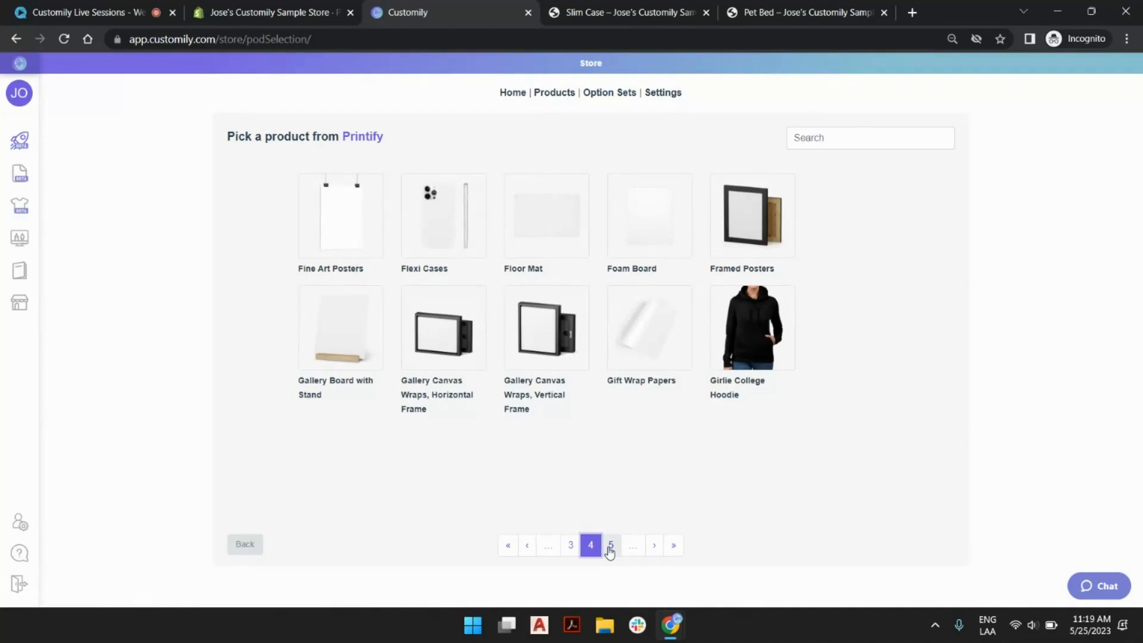
left_click(610, 546)
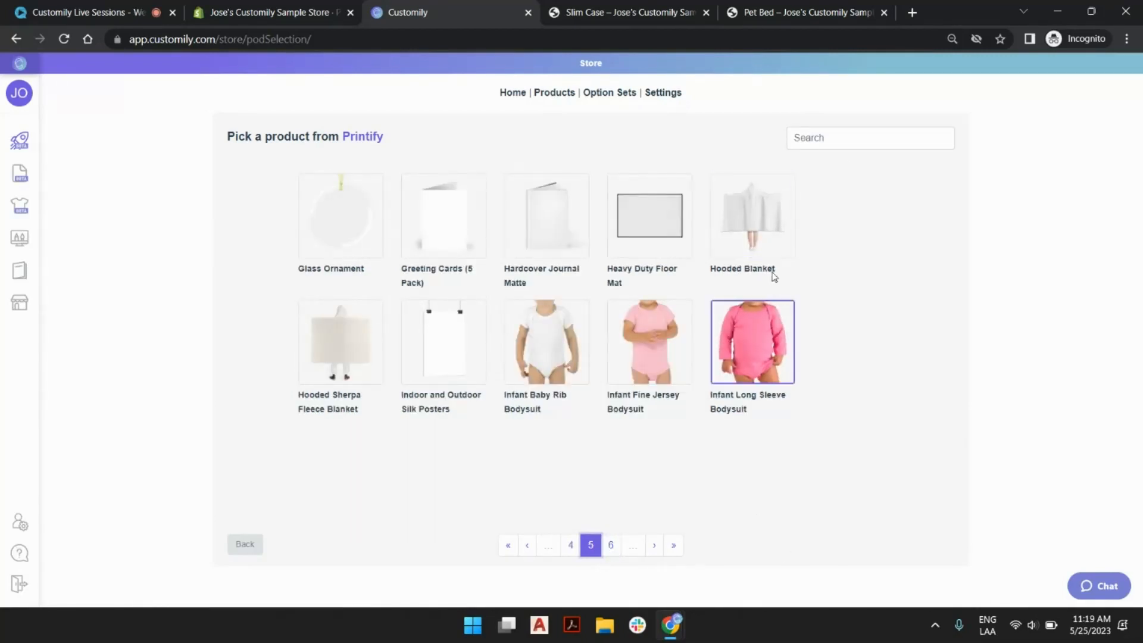
left_click(860, 137)
type("pet bed")
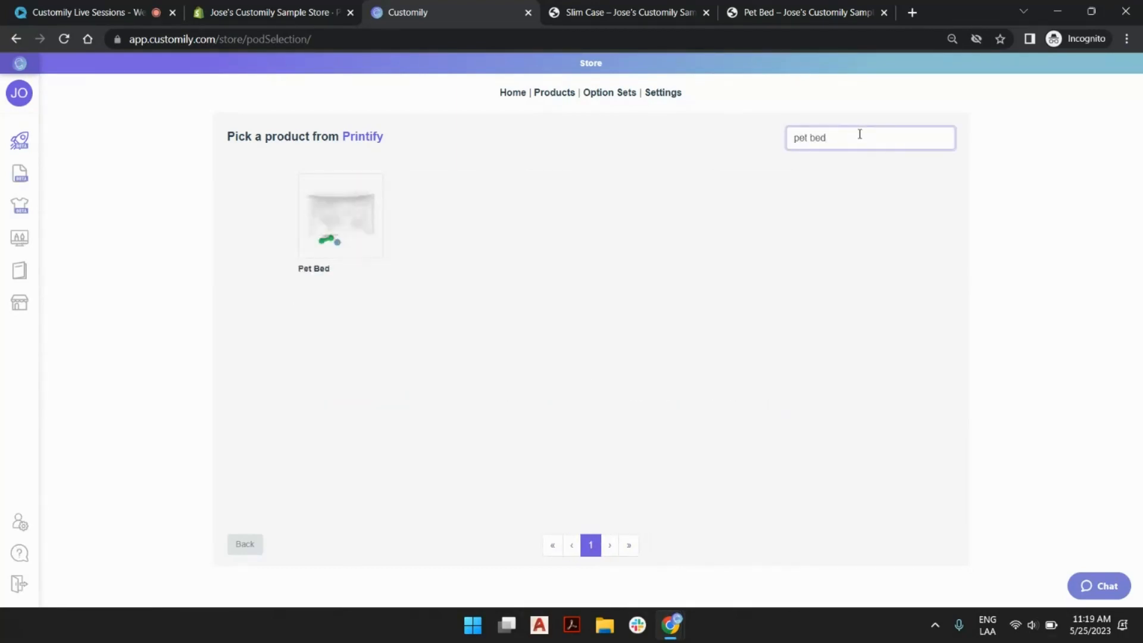
left_click(360, 217)
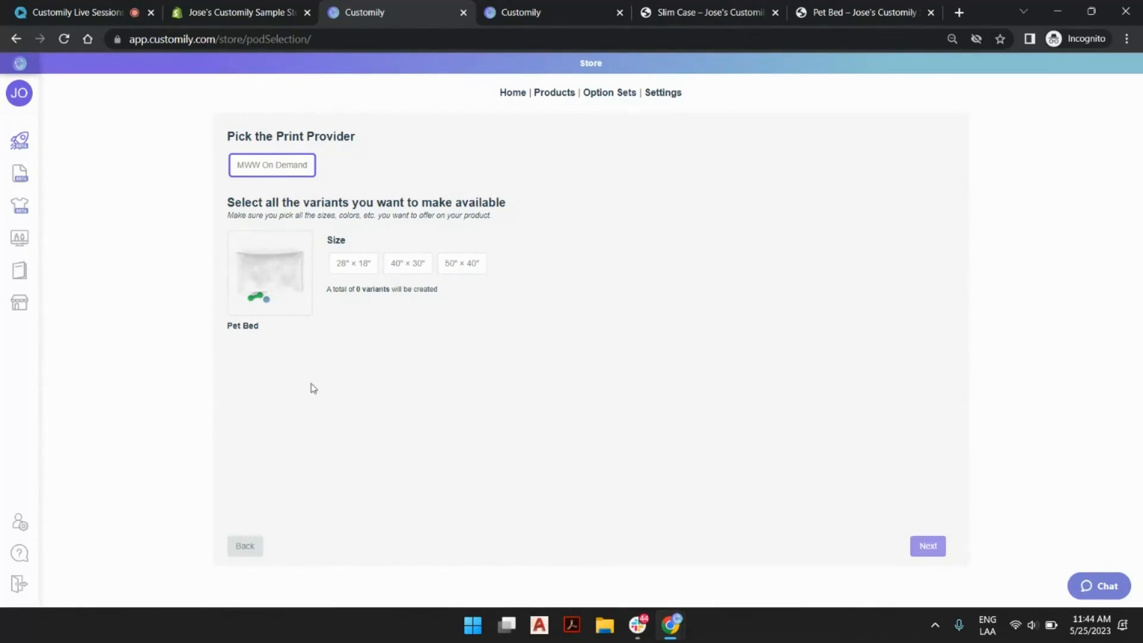
Make the 50" × 40" and 40" × 30" Pet Bed sizes available and continue to the design selection.
left_click(449, 266)
left_click(411, 265)
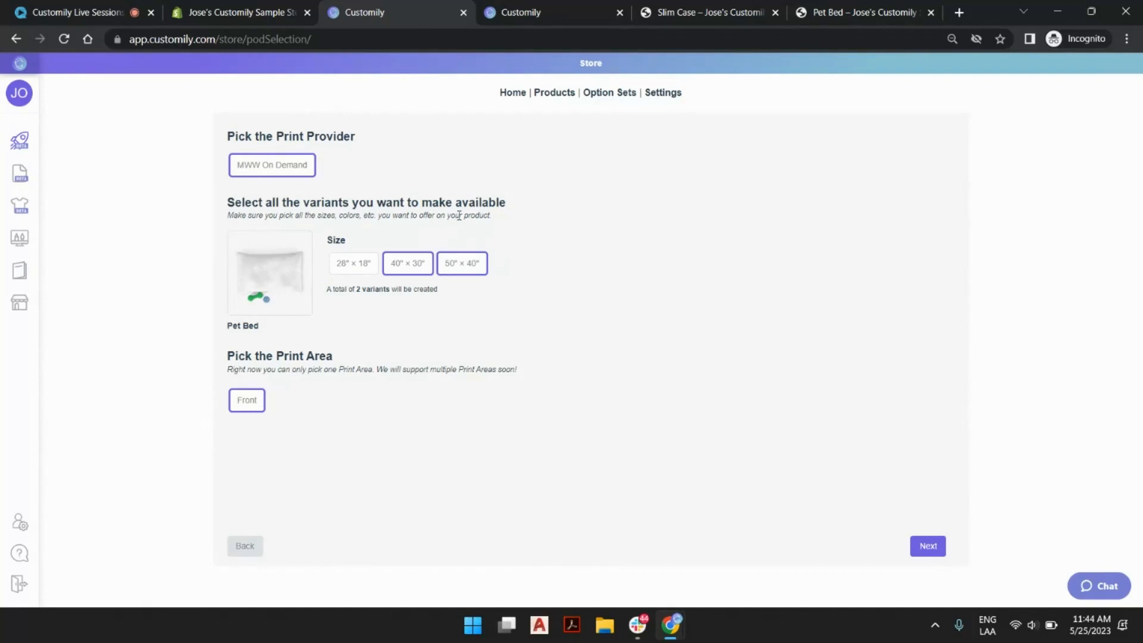
left_click(928, 545)
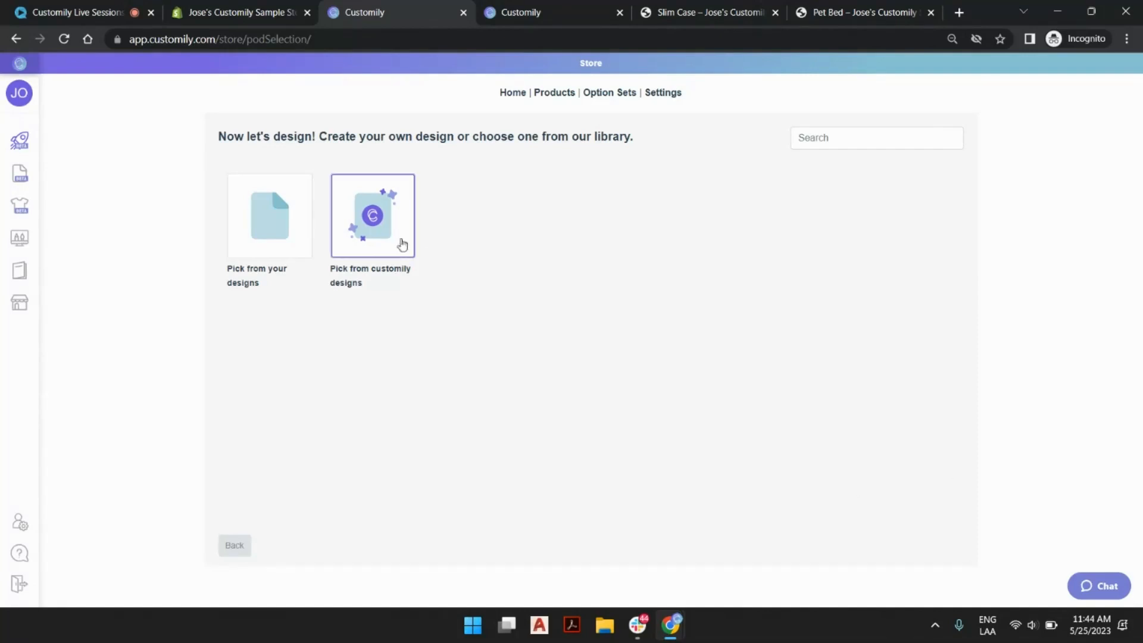
Examine the Pets designs in Customily's design library, then go back to the choice of design source.
left_click(384, 238)
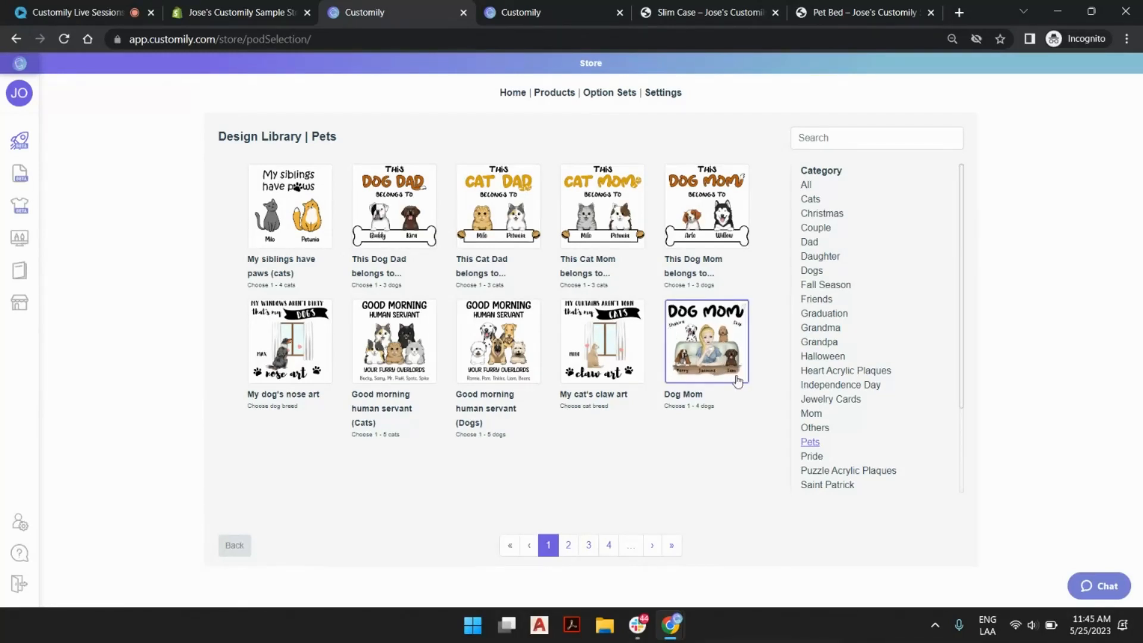
key("ctrl+plus")
key("ctrl+plus")
key("ctrl+plus")
key("ctrl+plus")
scroll(702, 322, "down", 6)
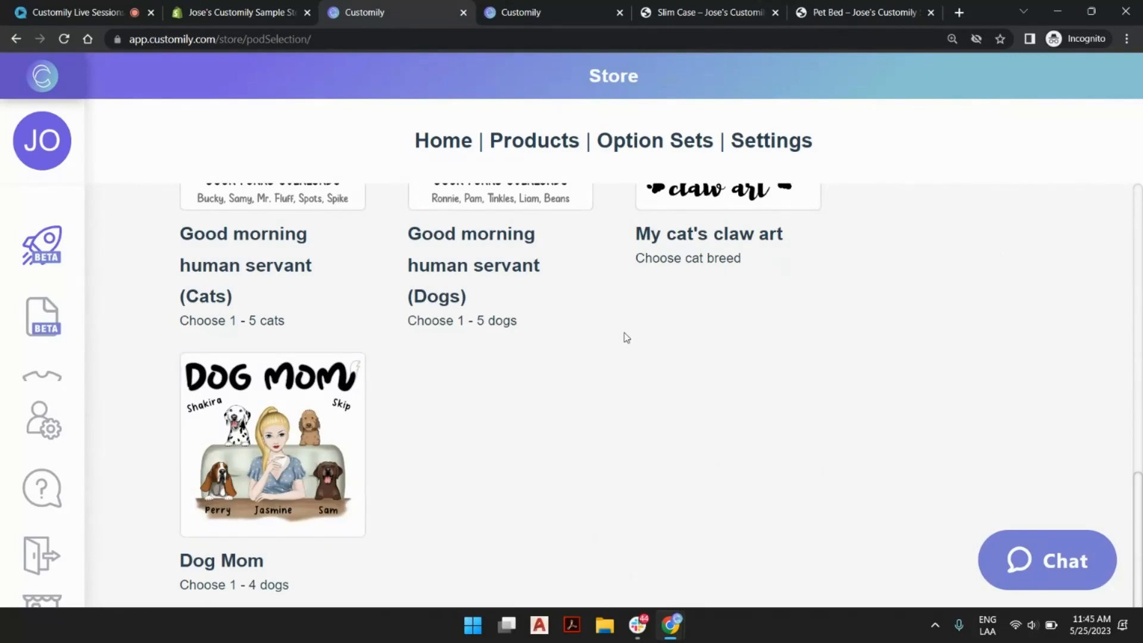
key("ctrl+minus")
key("ctrl+minus")
key("ctrl+minus")
key("ctrl+minus")
key("ctrl+minus")
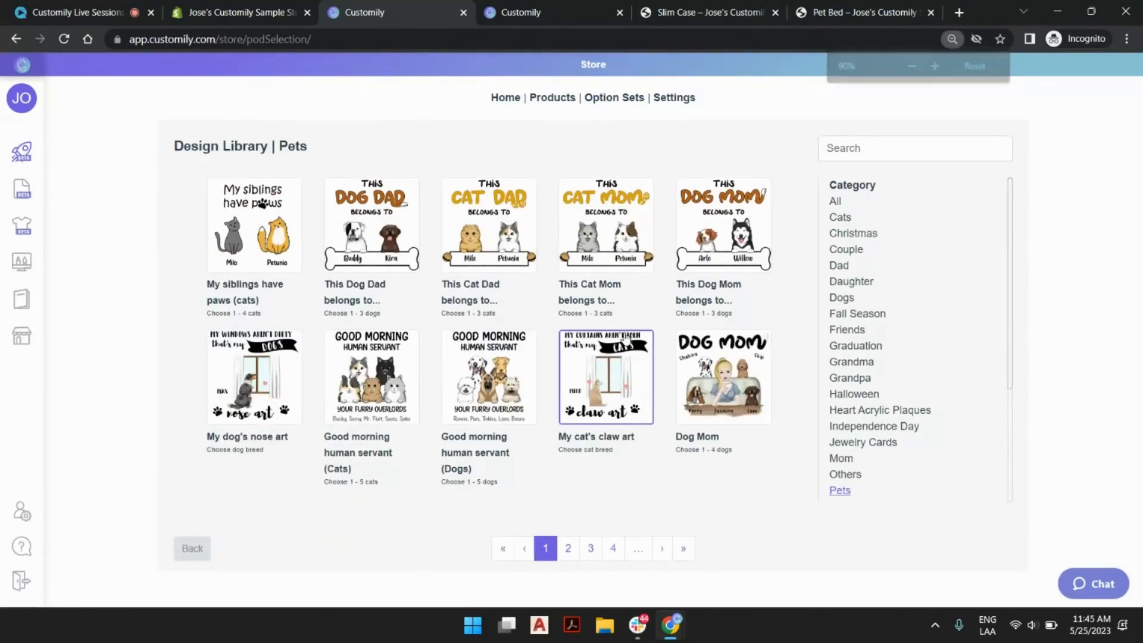
key("ctrl+minus")
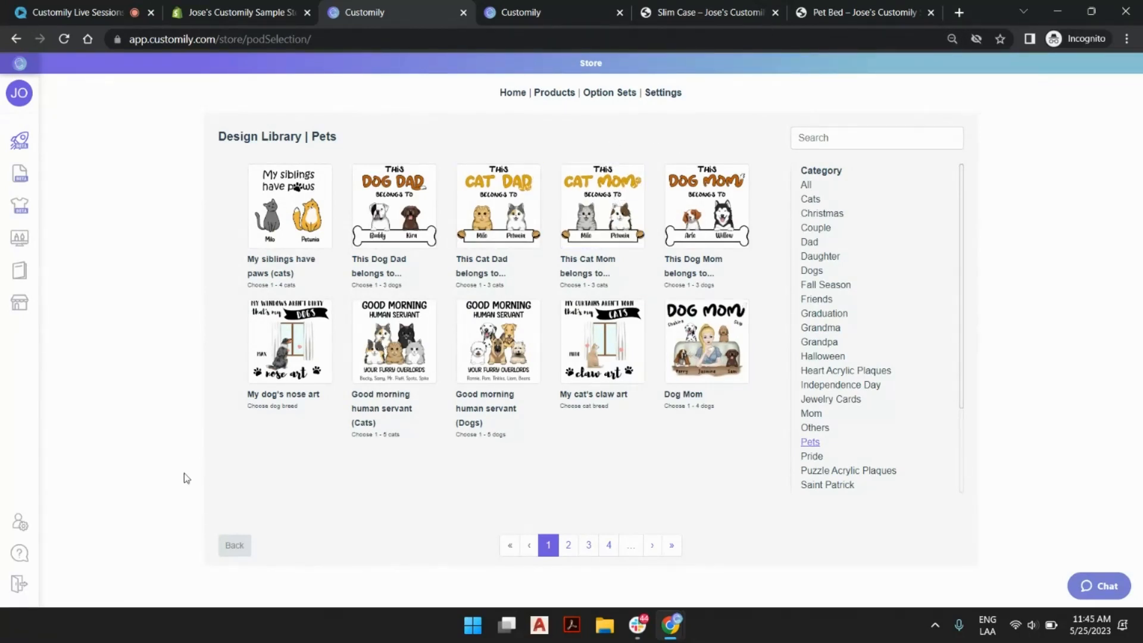
left_click(239, 546)
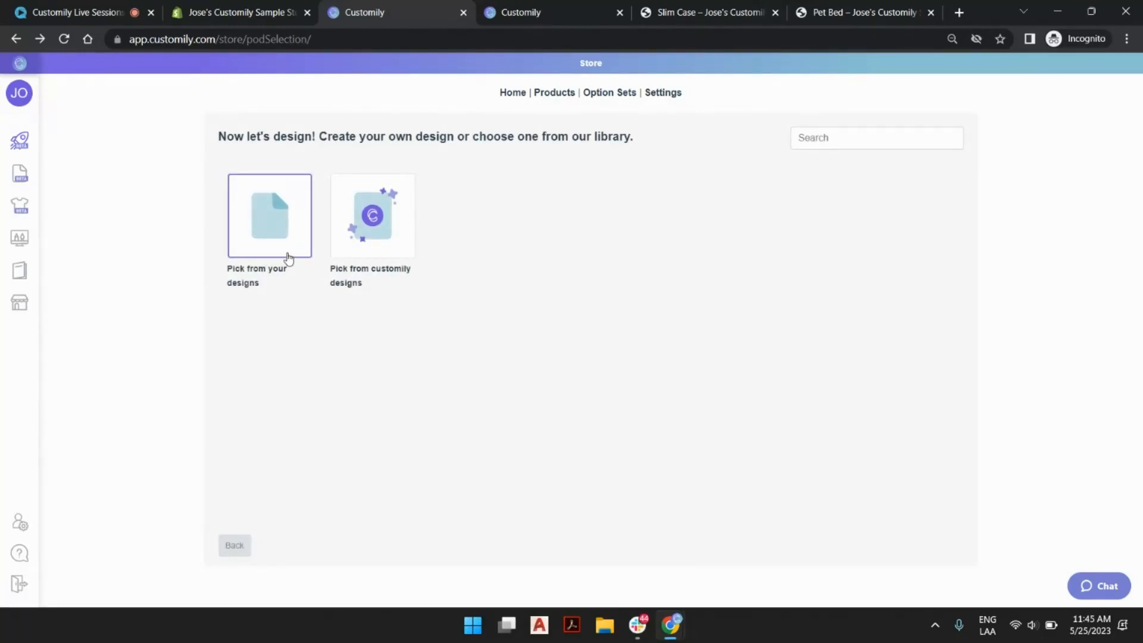
Return to the start page and create a new design named "Live Session Pet Bed".
left_click(21, 145)
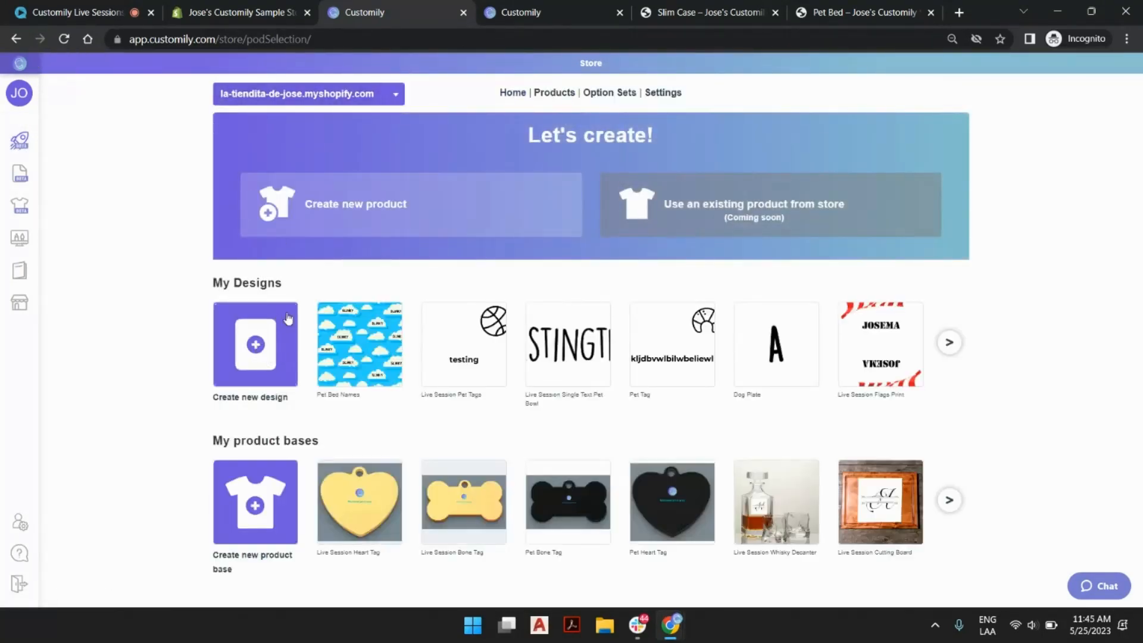
left_click(257, 350)
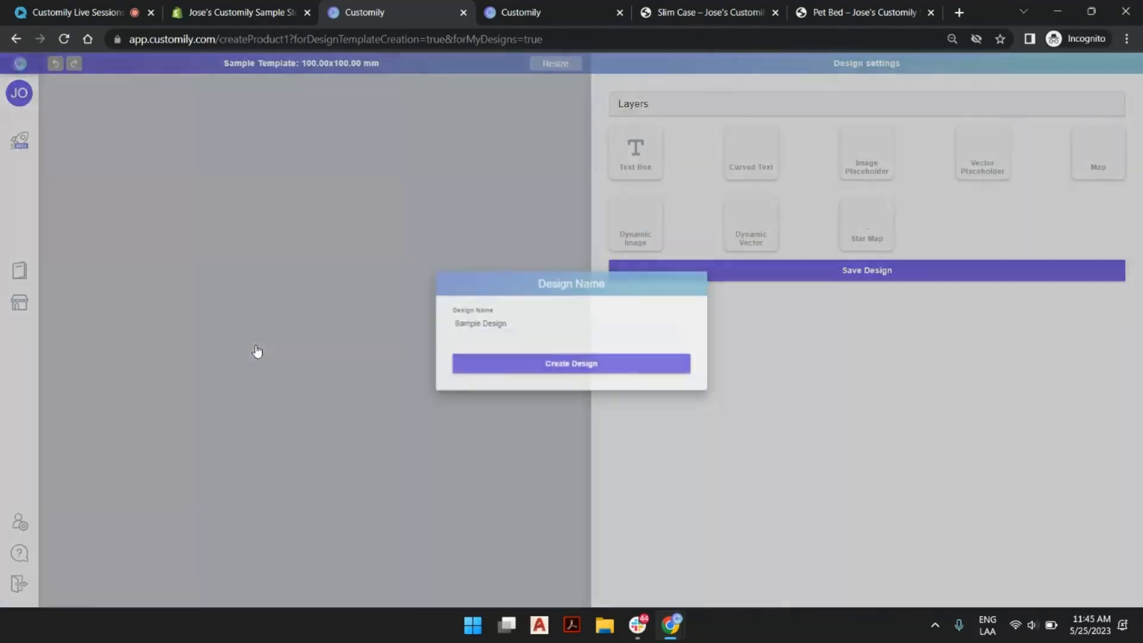
triple_click(463, 321)
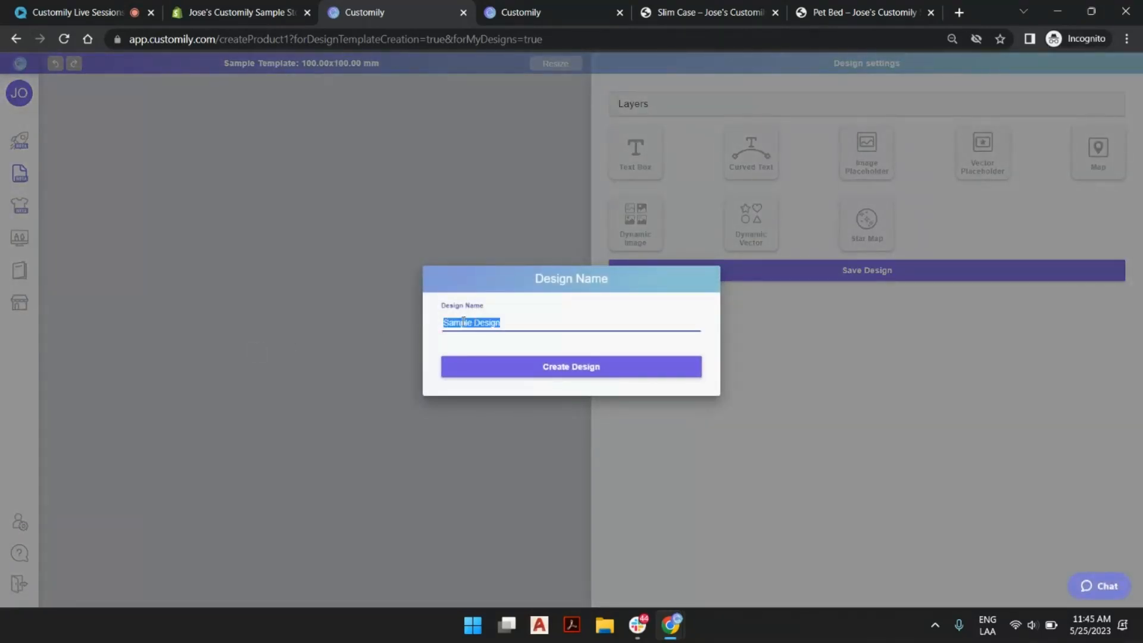
type("Live Session ")
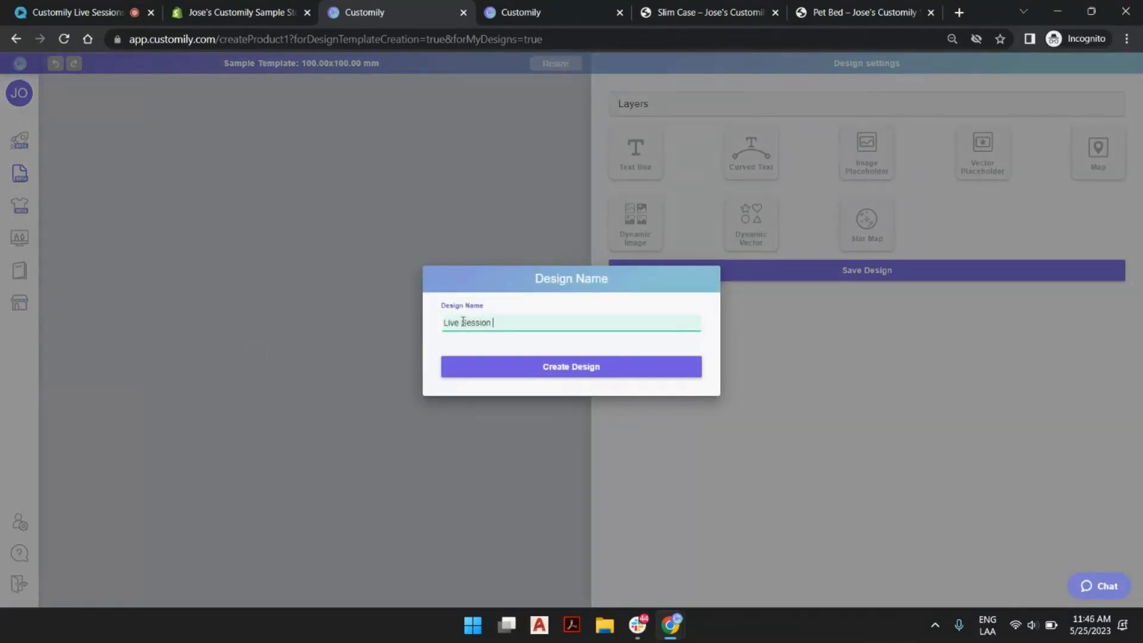
type("Pet Bed")
left_click(489, 367)
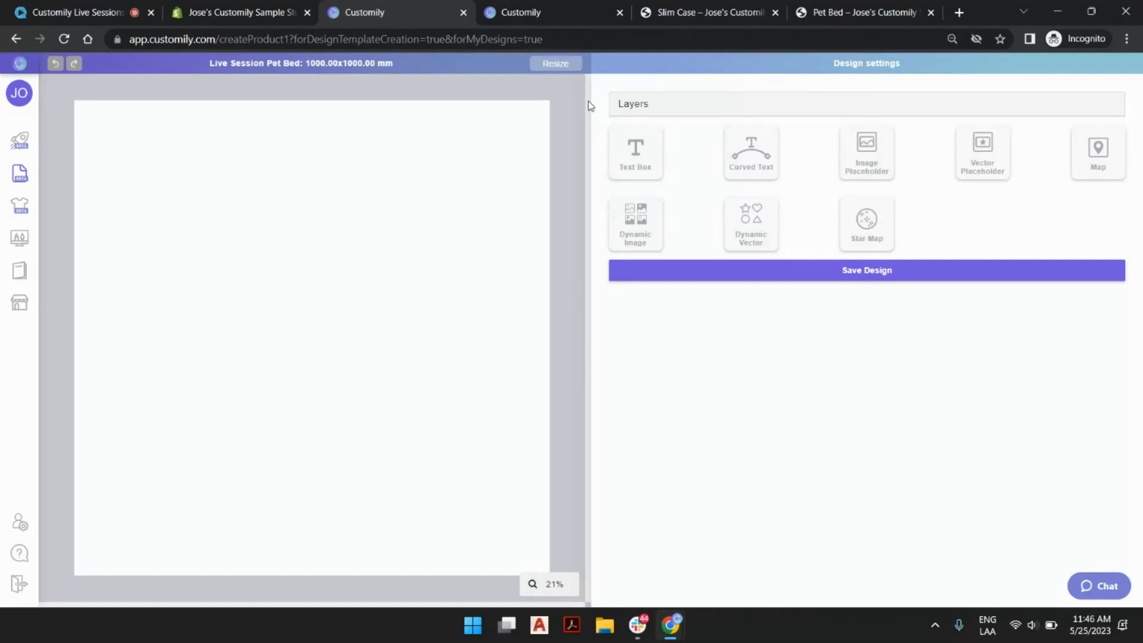
Resize the design page to 52 inches wide and 42 inches high.
left_click(552, 63)
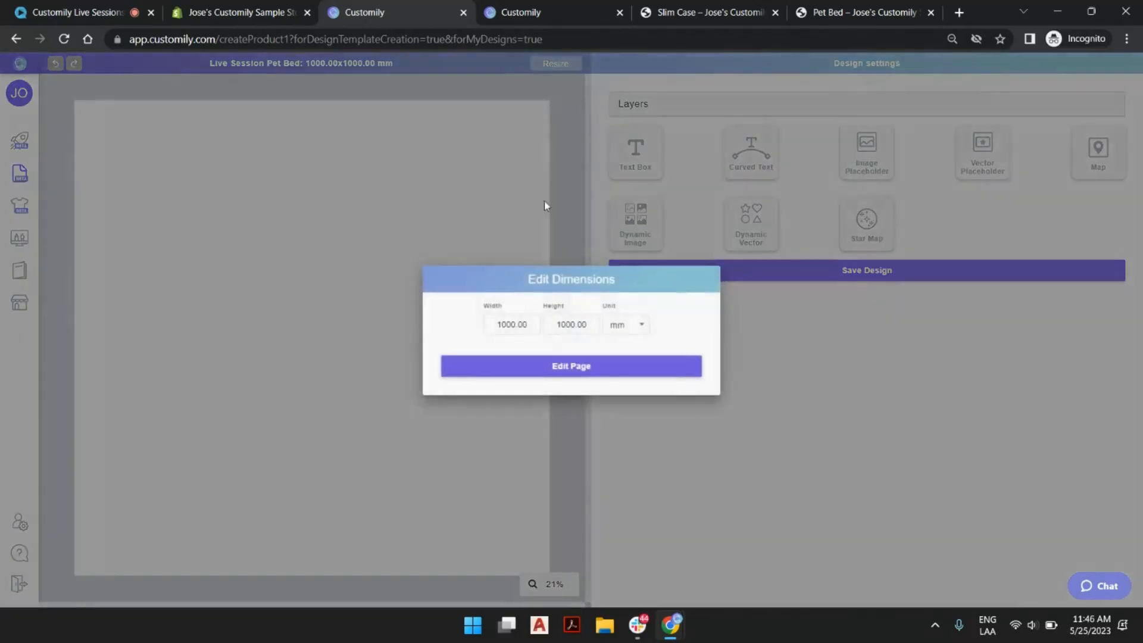
left_click(634, 325)
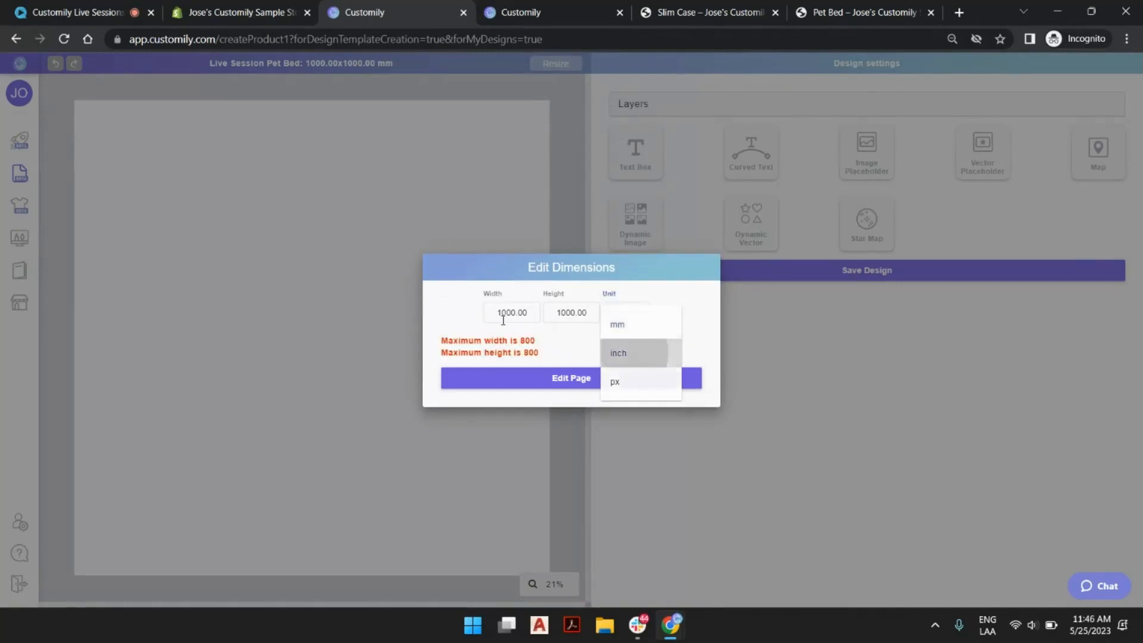
left_click_drag(534, 315, 442, 323)
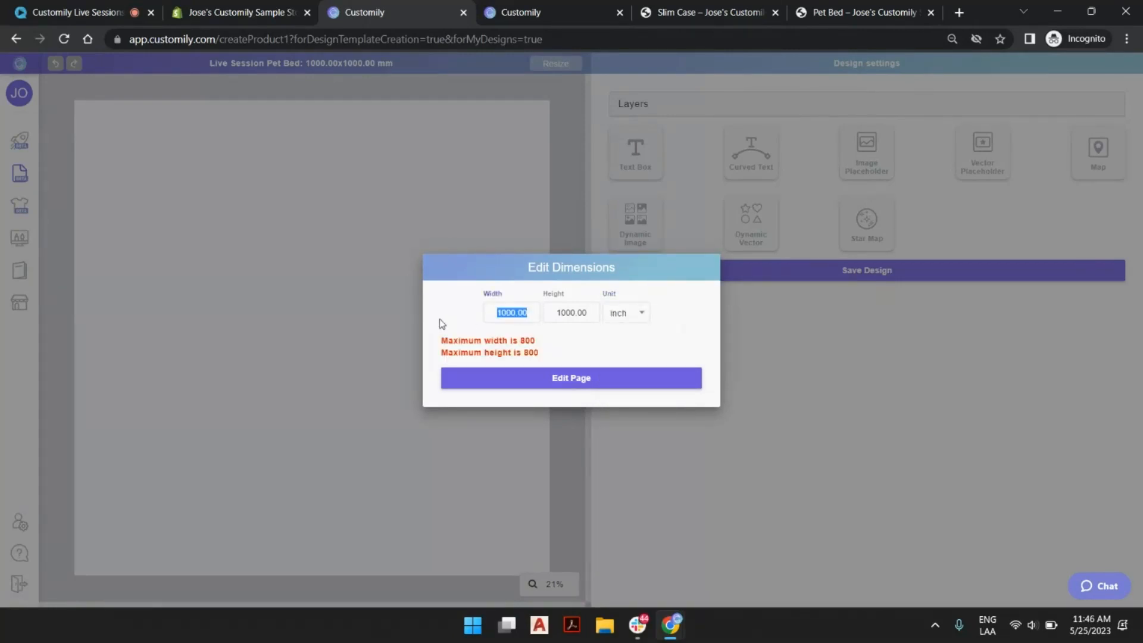
type("52")
key("Tab")
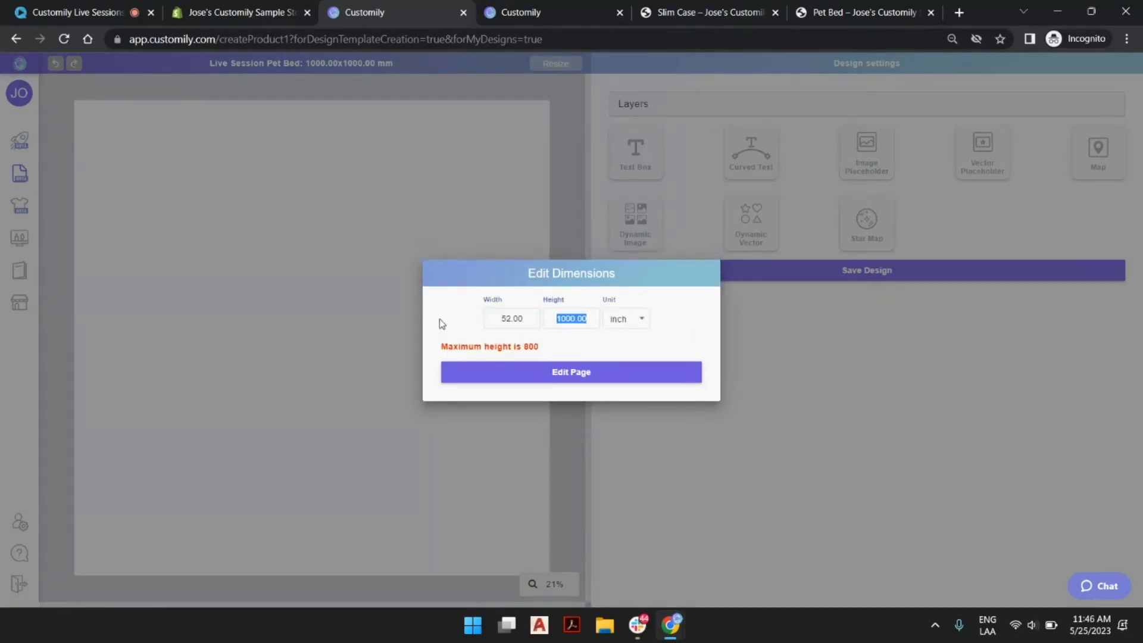
type("4")
type("2")
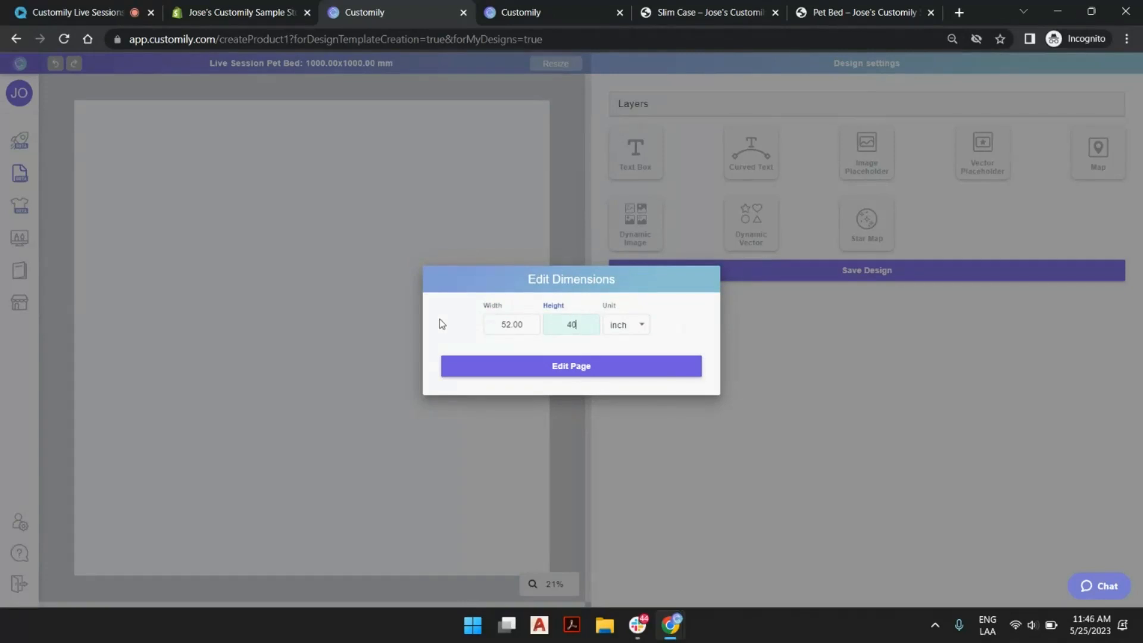
key("BackSpace")
type("2")
left_click(573, 380)
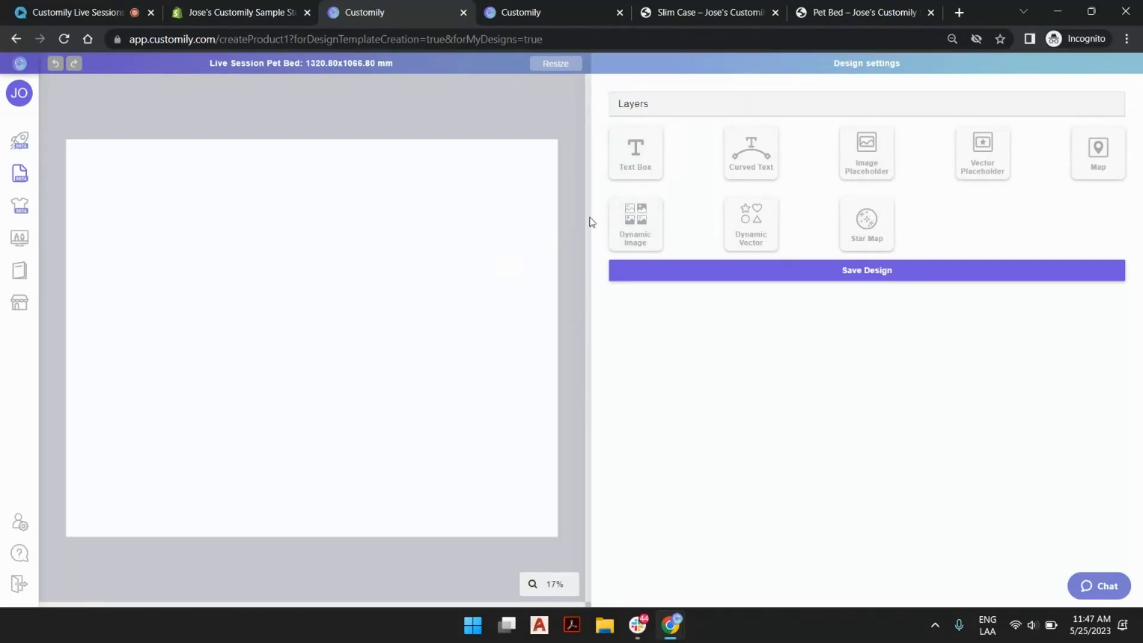
Add a dynamic image element to the blank canvas and have it selected for editing.
left_click(632, 223)
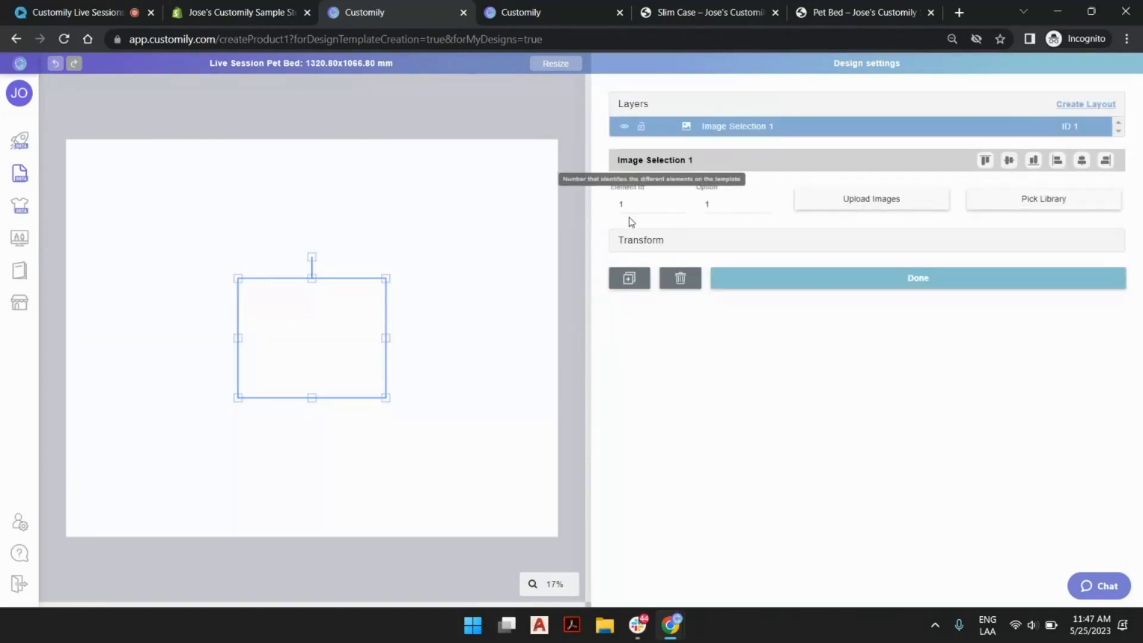
left_click(579, 144)
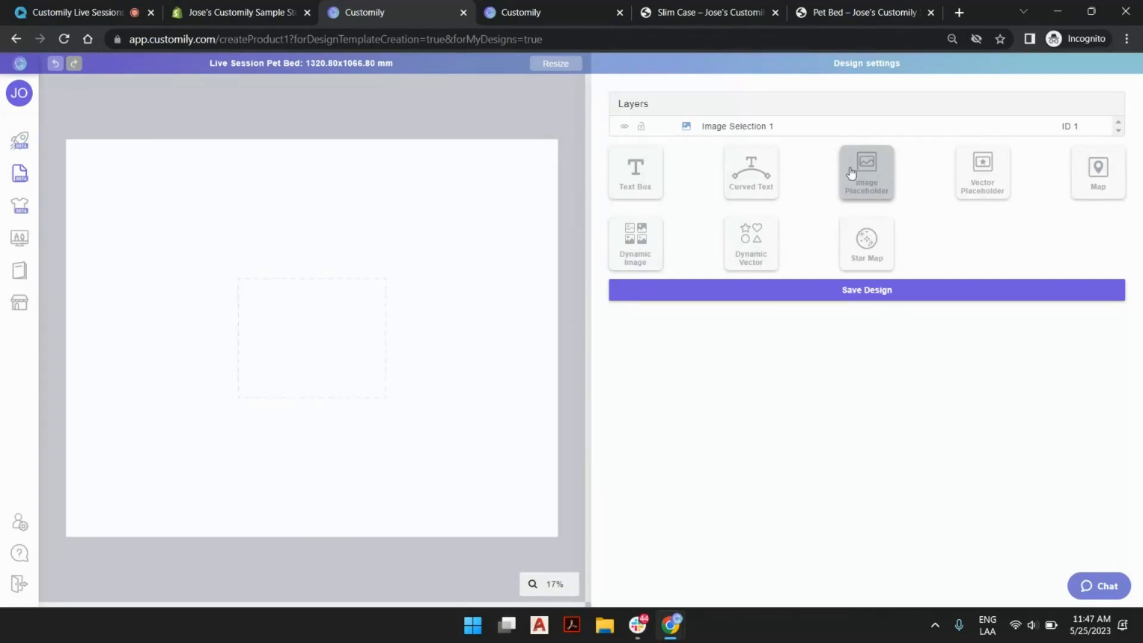
left_click(297, 345)
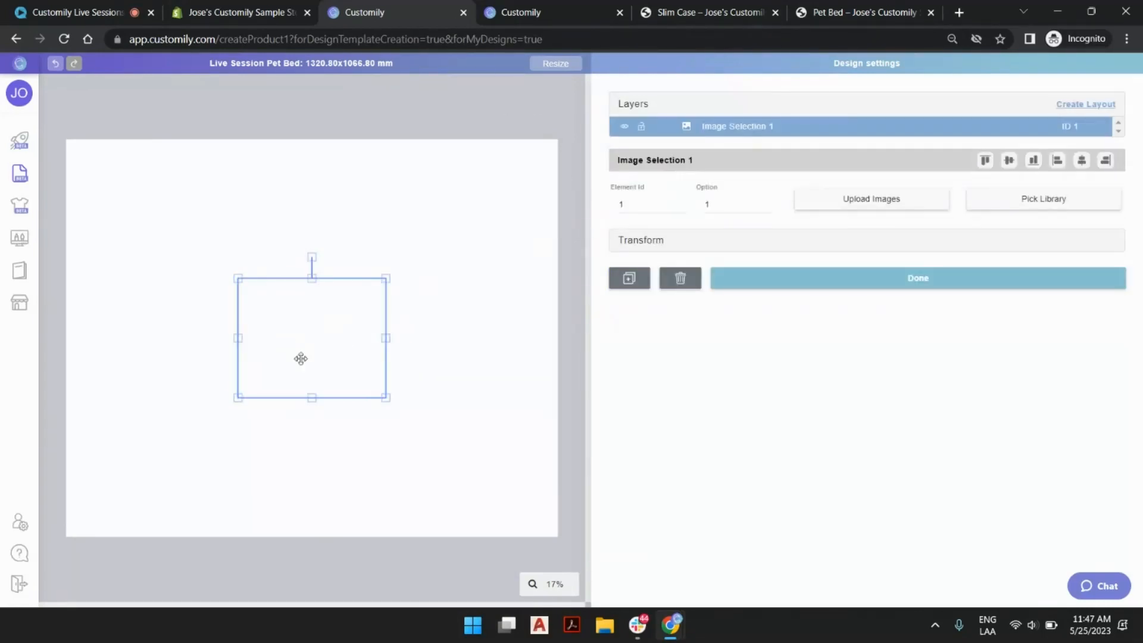
Upload blue-sky-with-clouds-seamless-pattern-background_266639-247.png from the desktop folder Call Assets > LIVE SESSIONS > 5-25 into the dynamic image.
left_click(812, 205)
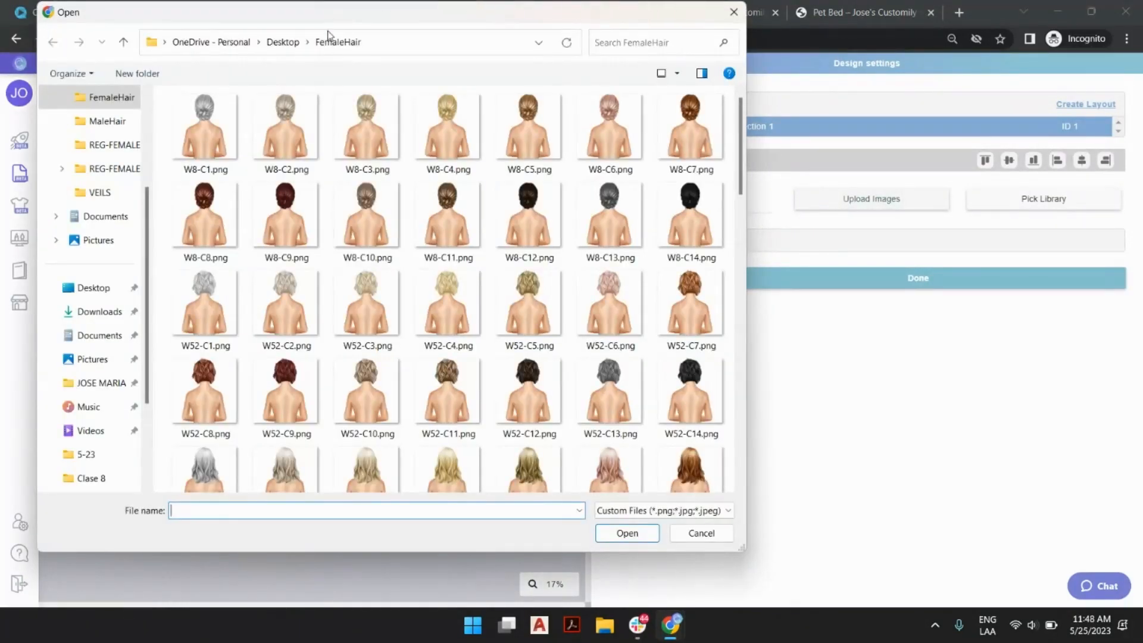
left_click(282, 42)
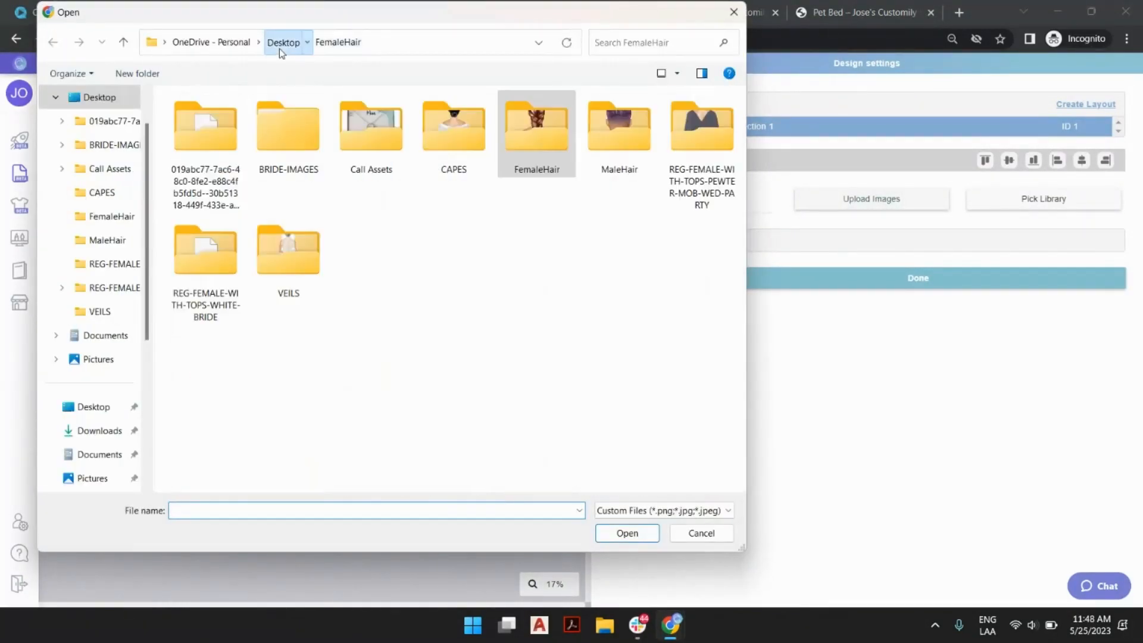
double_click(362, 126)
double_click(206, 128)
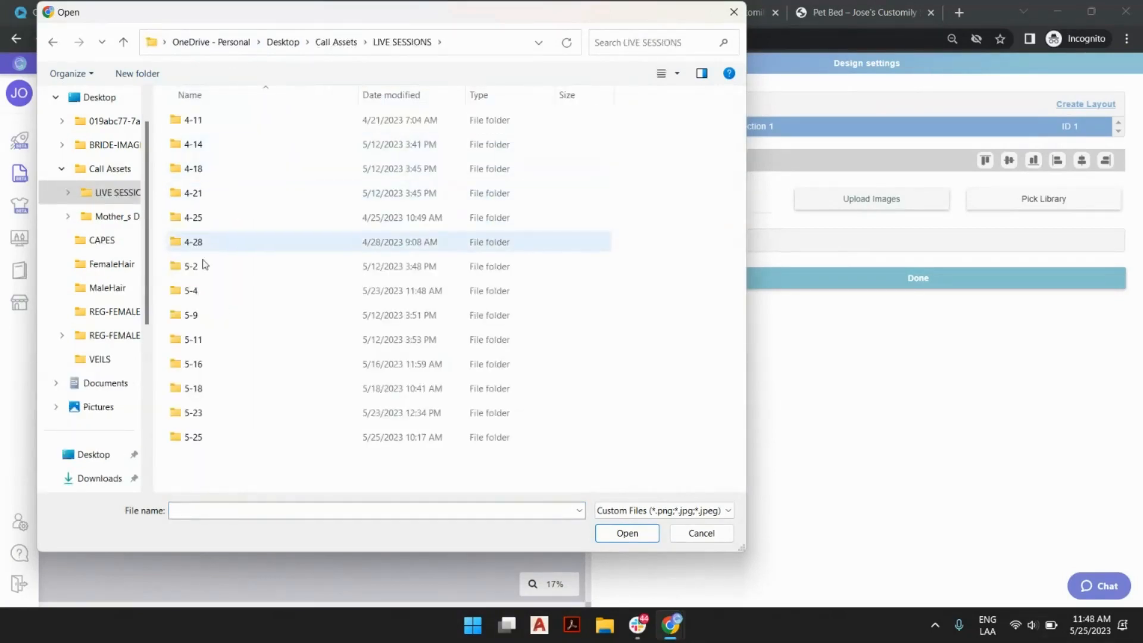
double_click(204, 441)
left_click(288, 145)
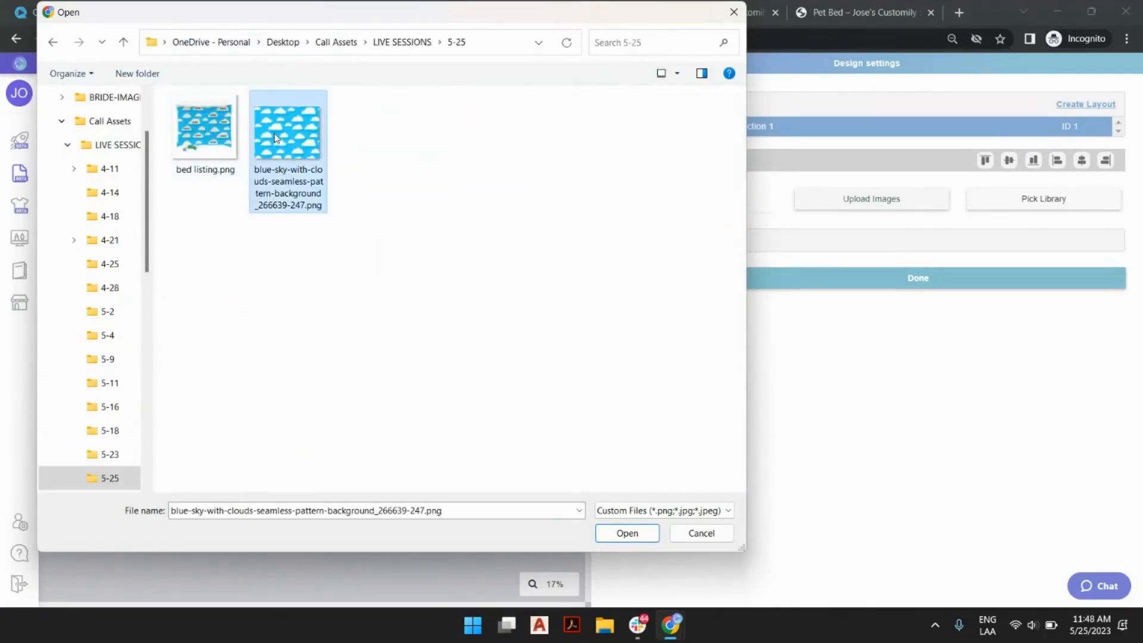
double_click(298, 120)
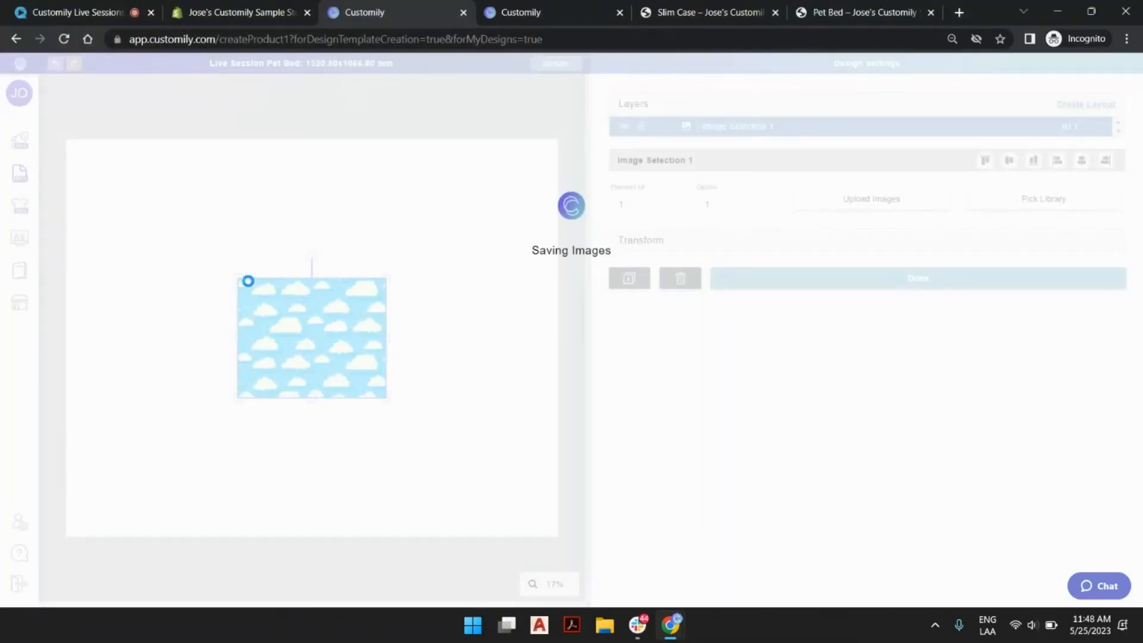
Resize the cloud image to 1320.8 mm wide and 1066.8 mm high, and center it vertically and horizontally on the page.
left_click_drag(235, 277, 97, 128)
left_click_drag(387, 397, 499, 487)
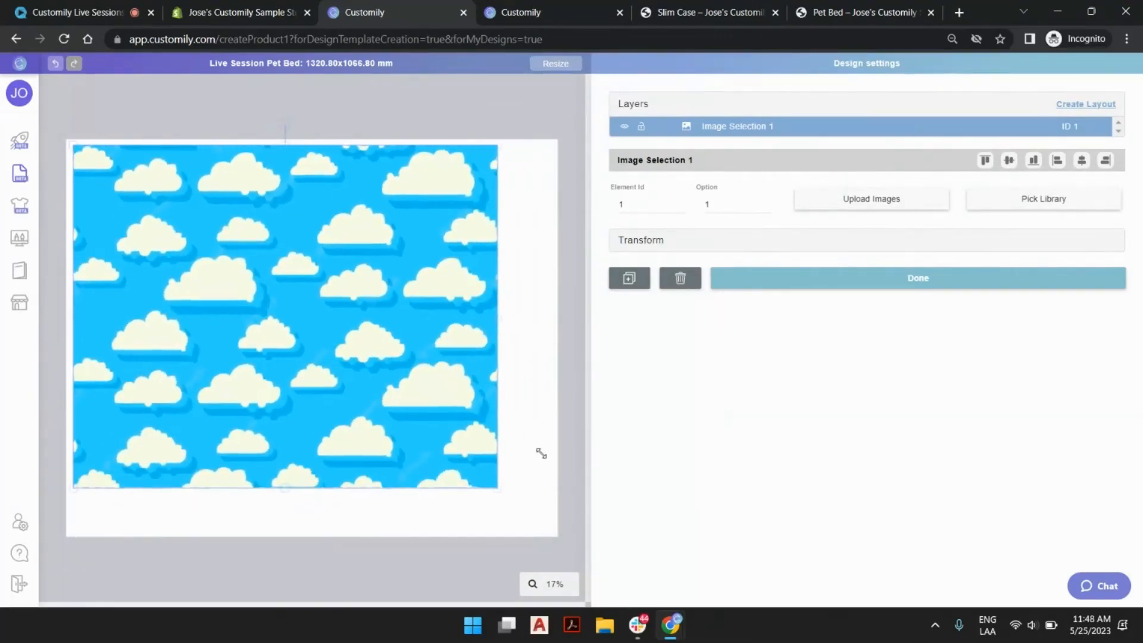
left_click(645, 241)
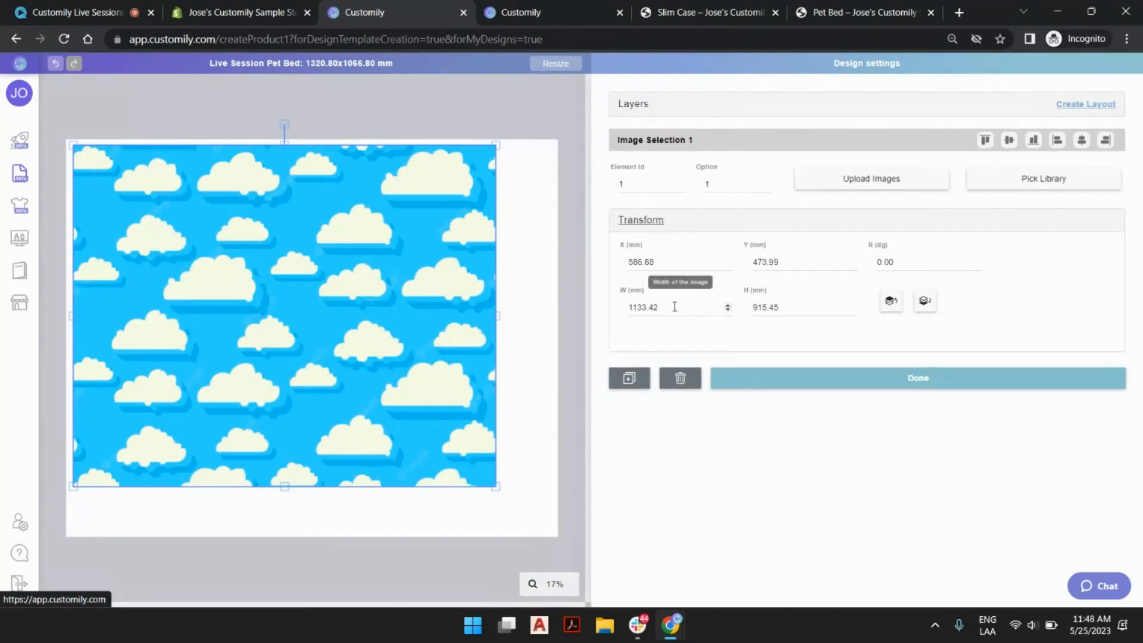
left_click_drag(664, 305, 632, 307)
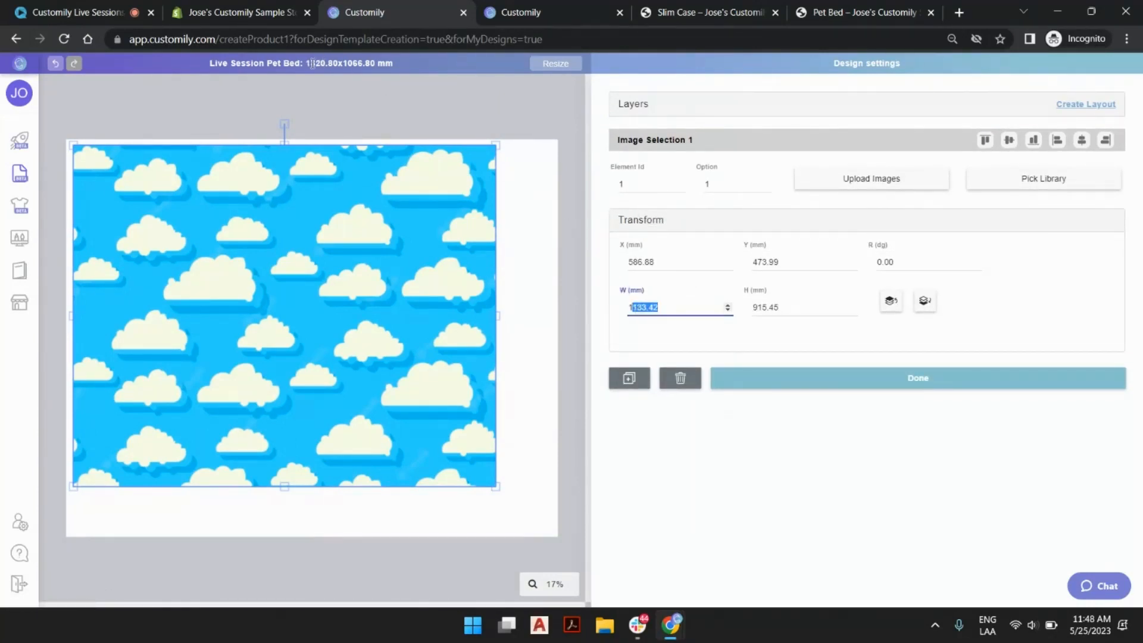
left_click_drag(308, 63, 409, 61)
double_click(680, 313)
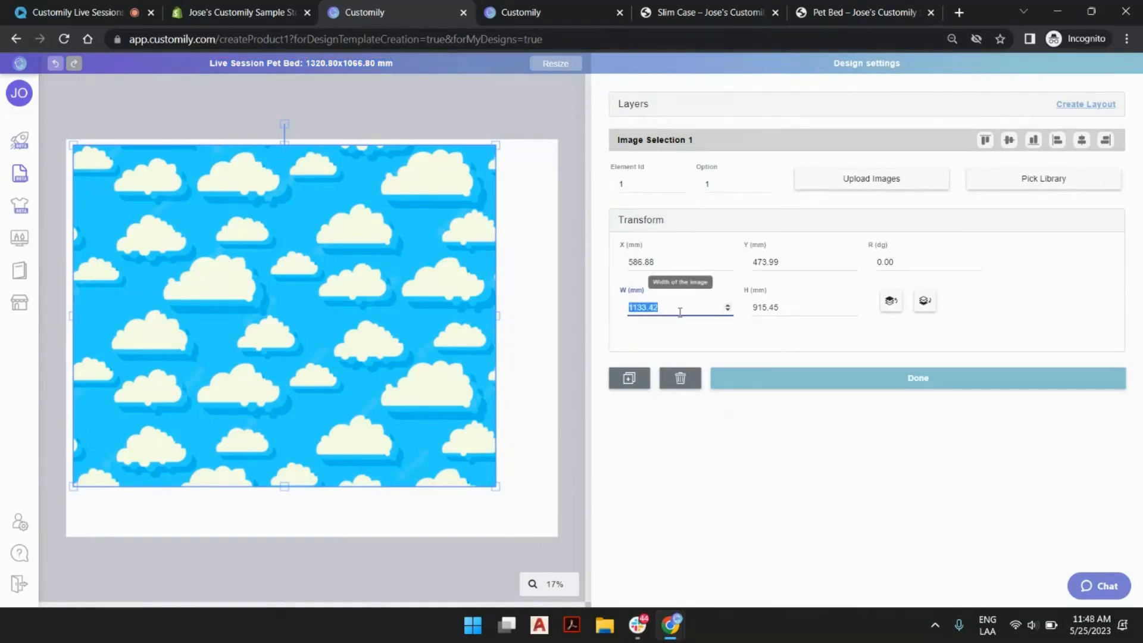
type("1320")
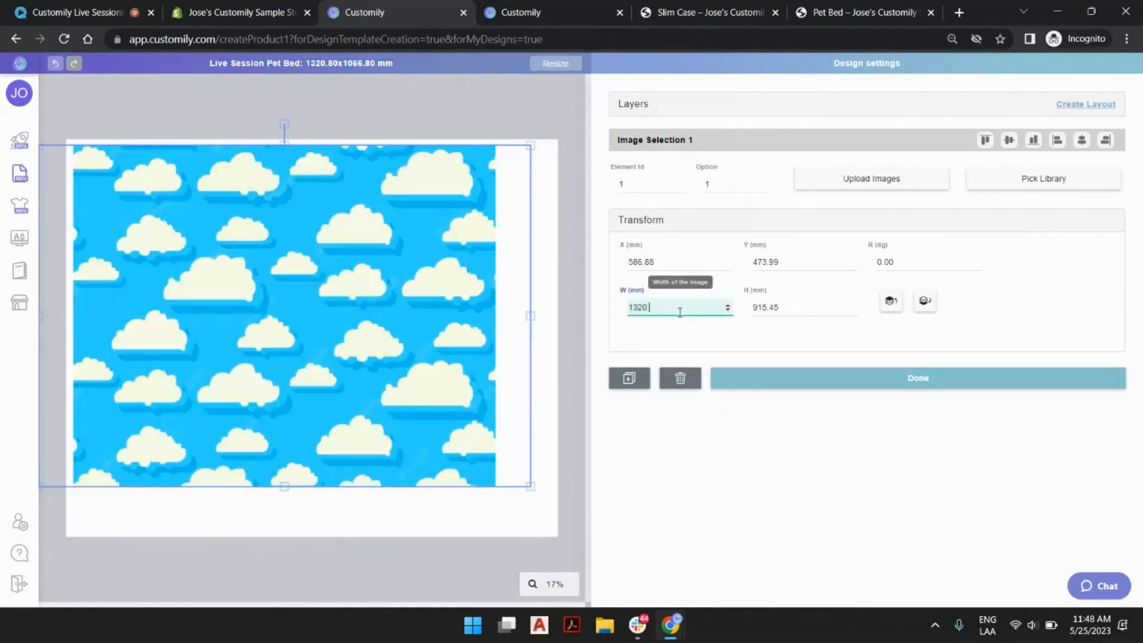
type(".8")
key("Tab")
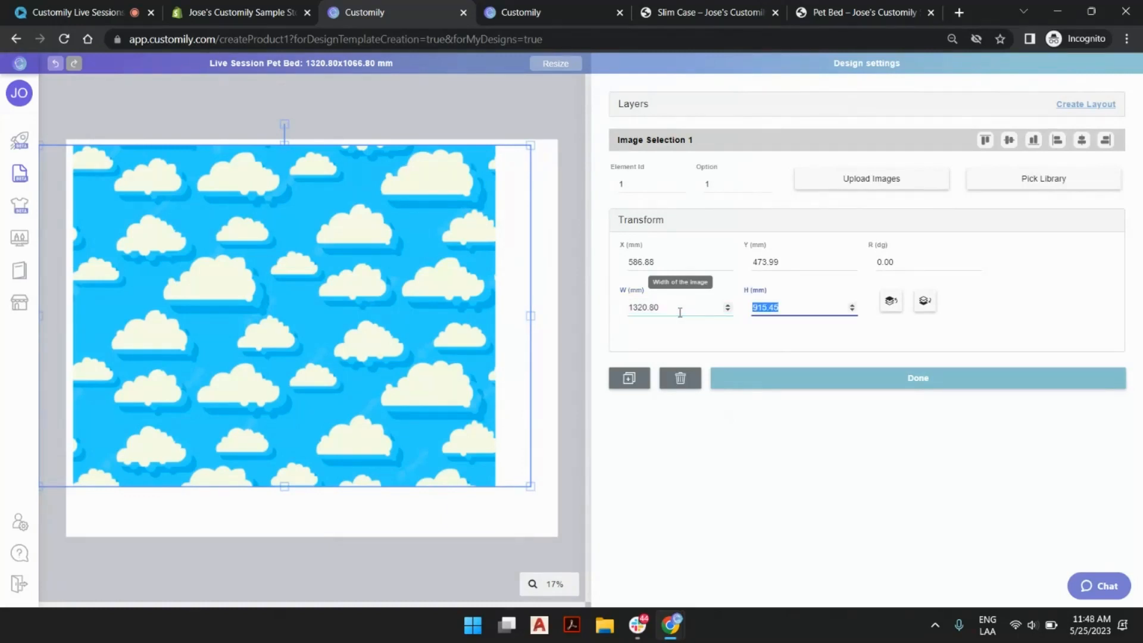
type("1066.8")
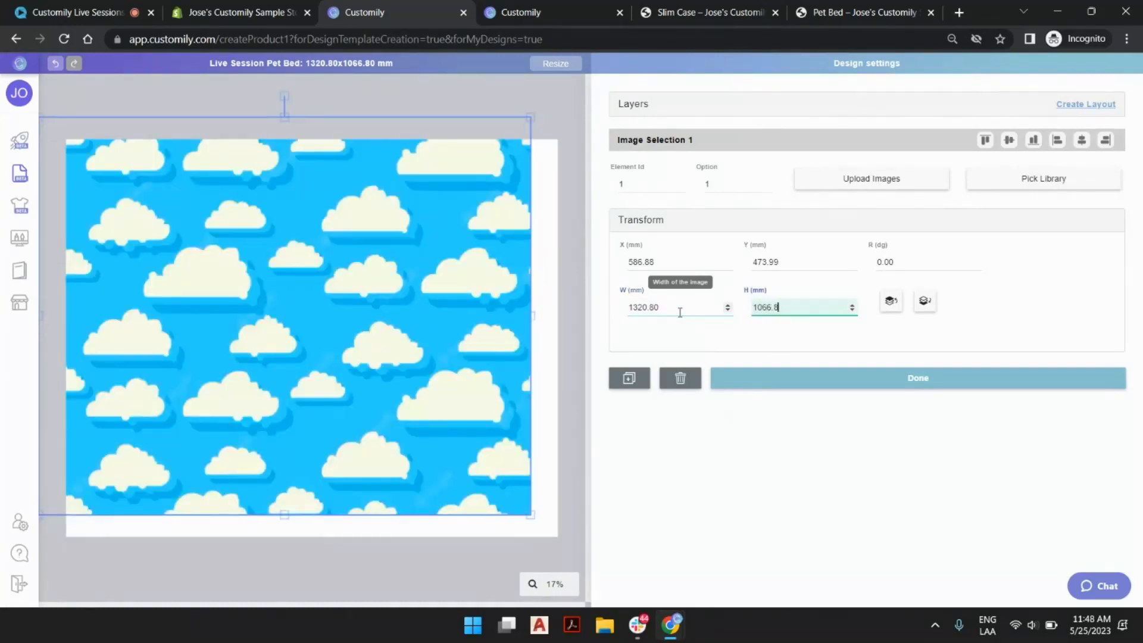
key("Tab")
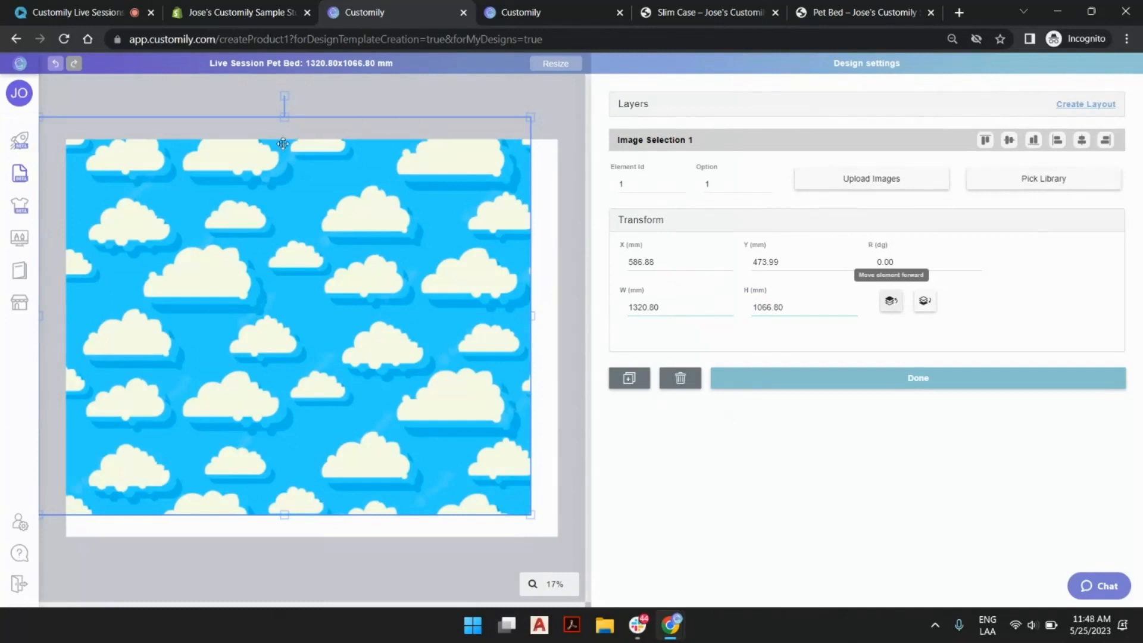
left_click(1010, 142)
left_click(1084, 141)
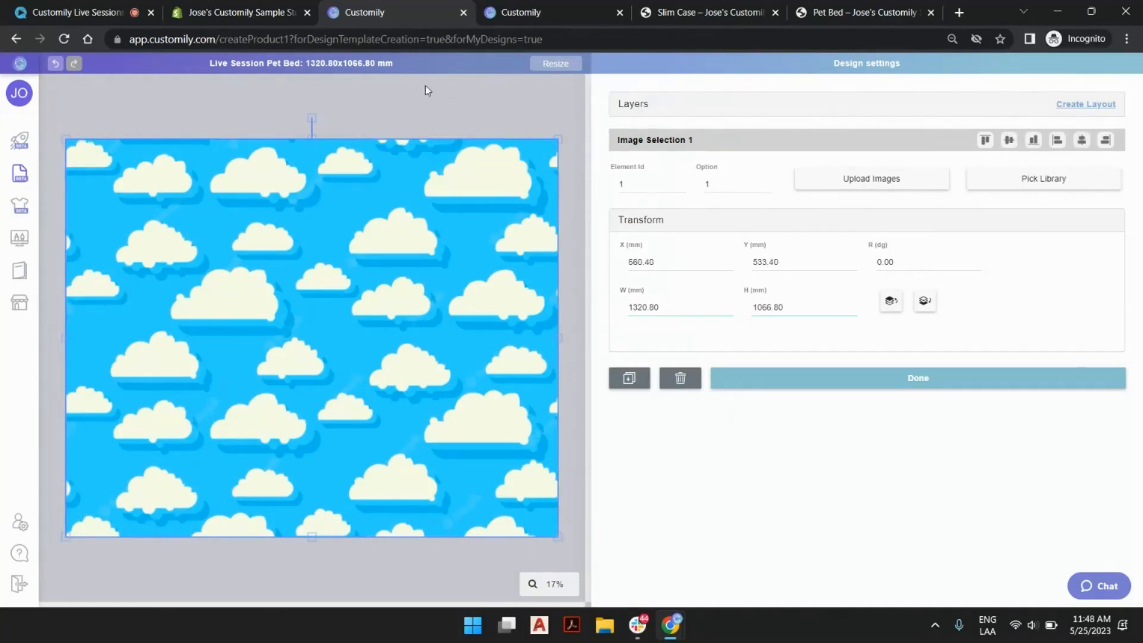
Rename the cloud image layer as "Background" and deselect it.
left_click(644, 106)
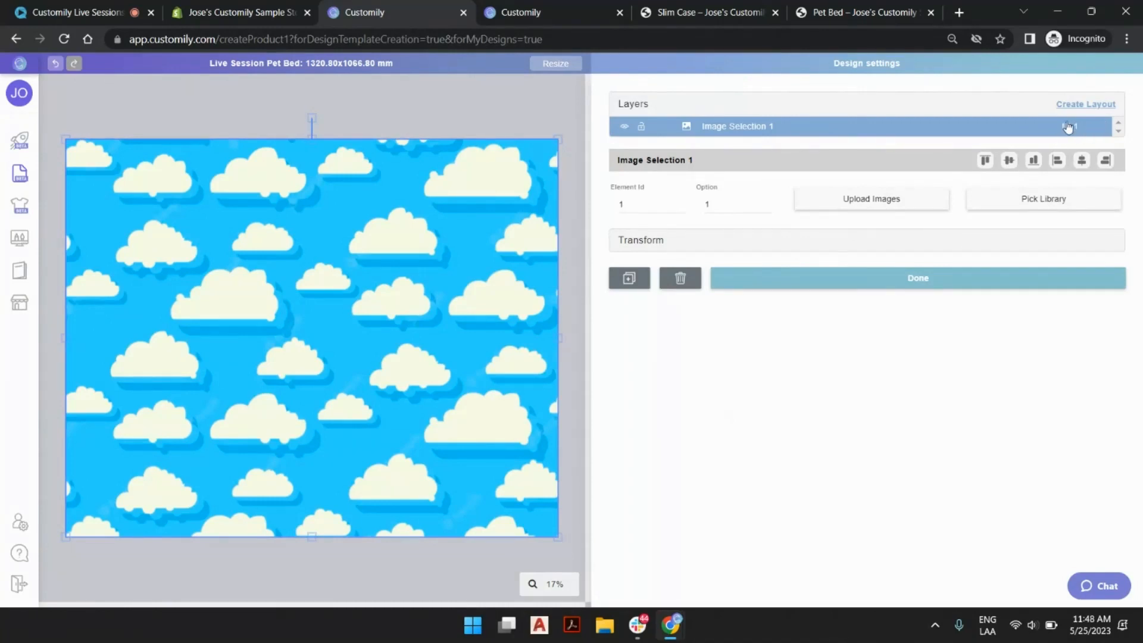
double_click(736, 129)
type("Bac")
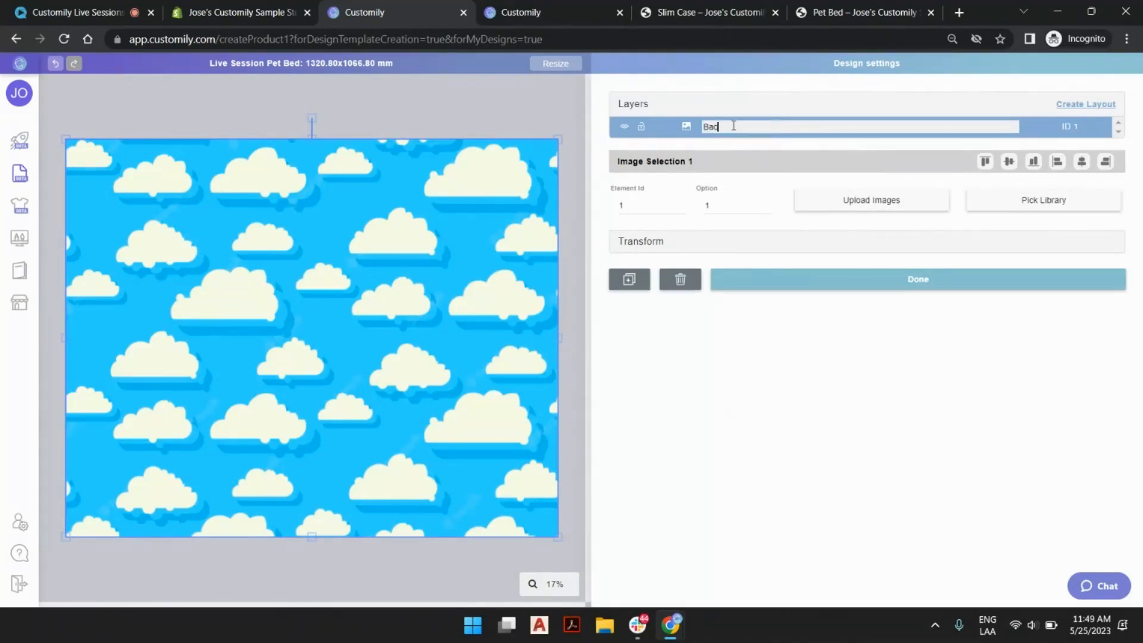
type("kground")
key("Return")
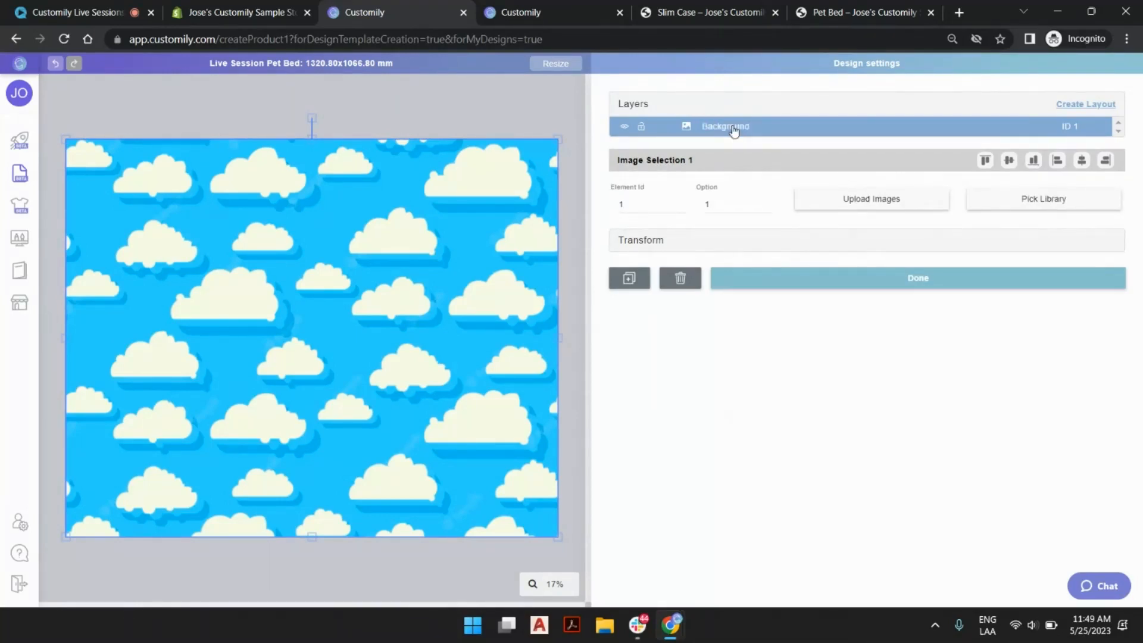
left_click(577, 106)
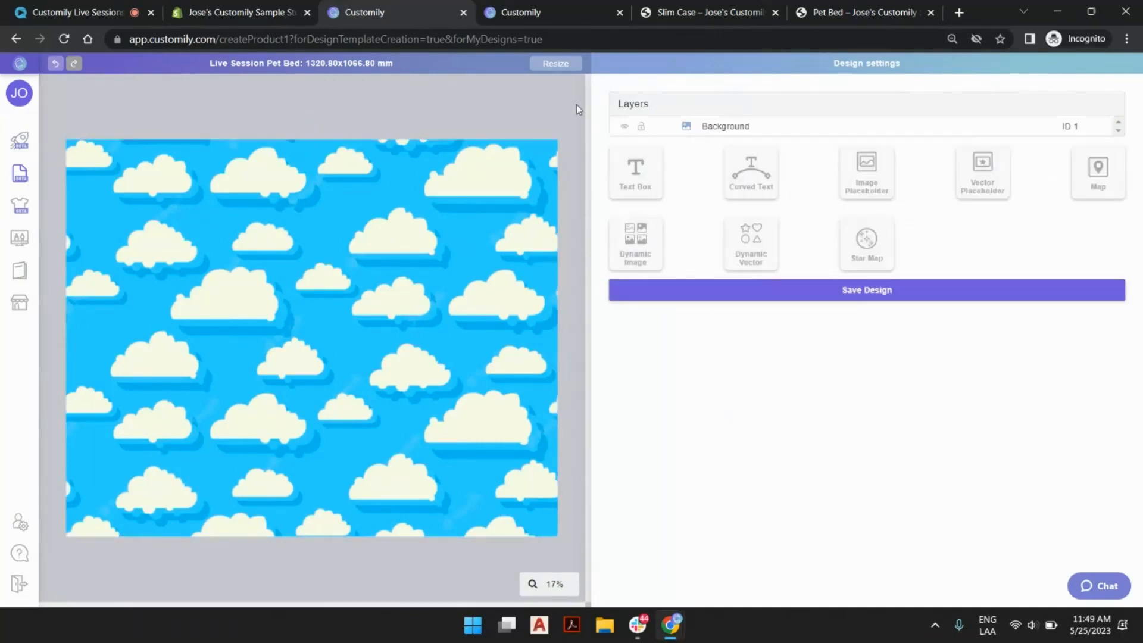
Add a text box and shrink it to fit over the large cloud just left of the design's center.
left_click(649, 172)
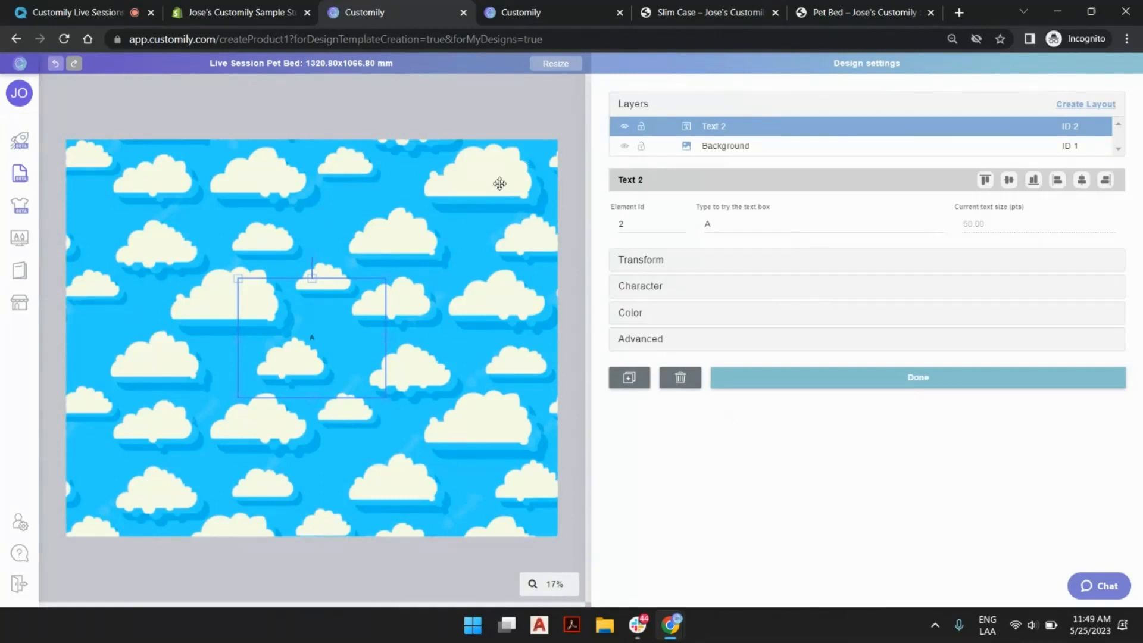
left_click_drag(344, 326, 268, 250)
left_click_drag(226, 189, 228, 284)
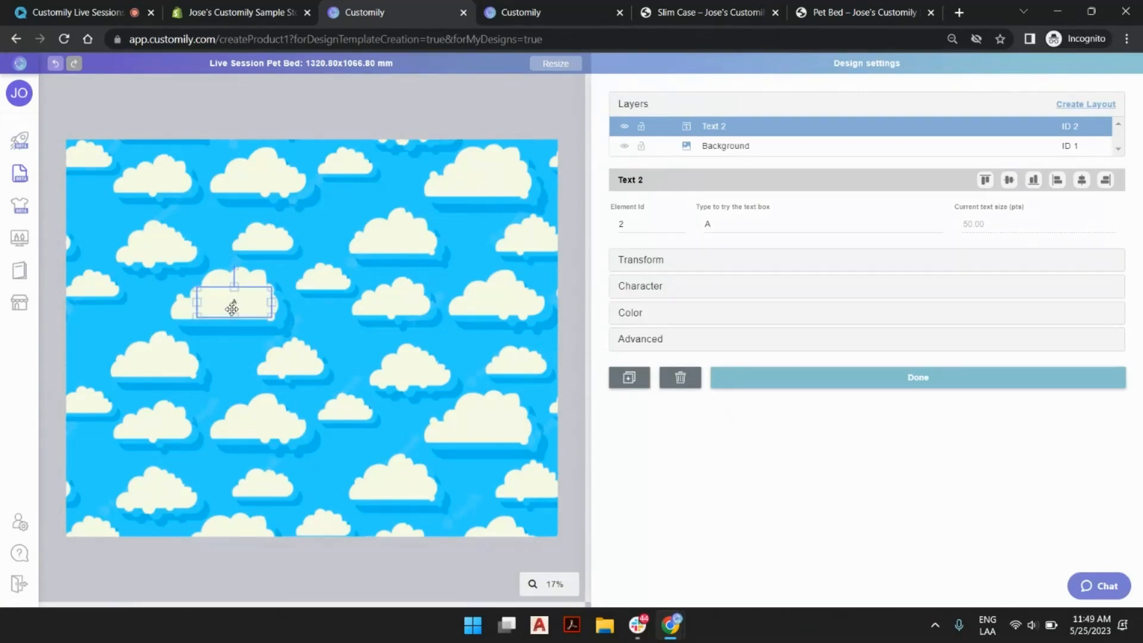
scroll(232, 306, "up", 3)
scroll(187, 258, "down", 3)
Enter the sample text "buzz" and "light" on two lines in the new text box.
double_click(744, 220)
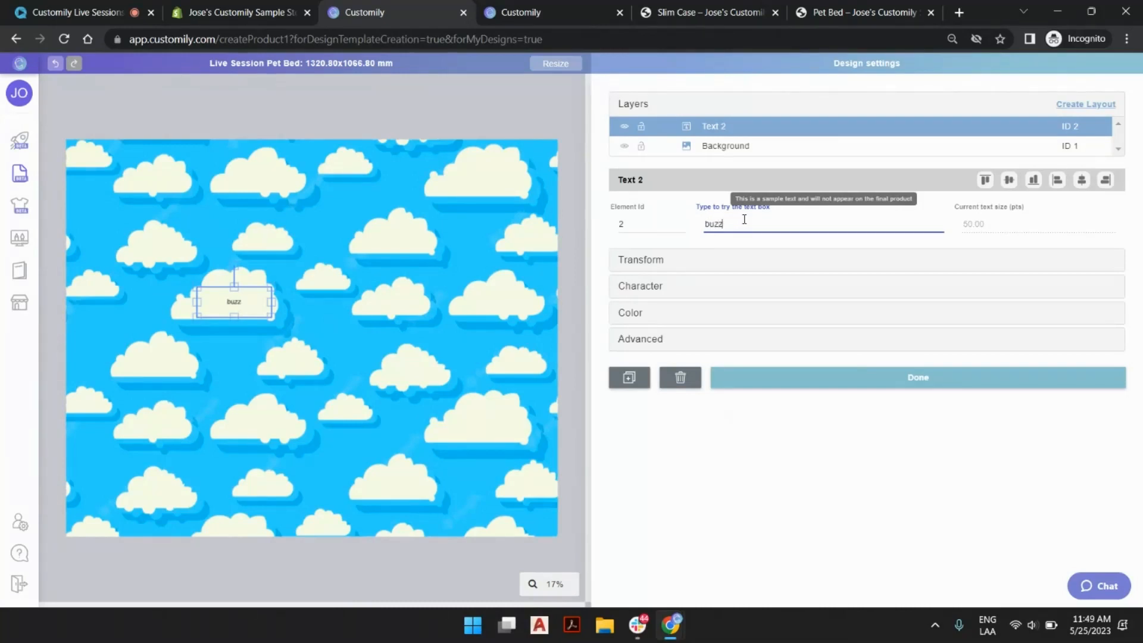
key("Return")
type("lig")
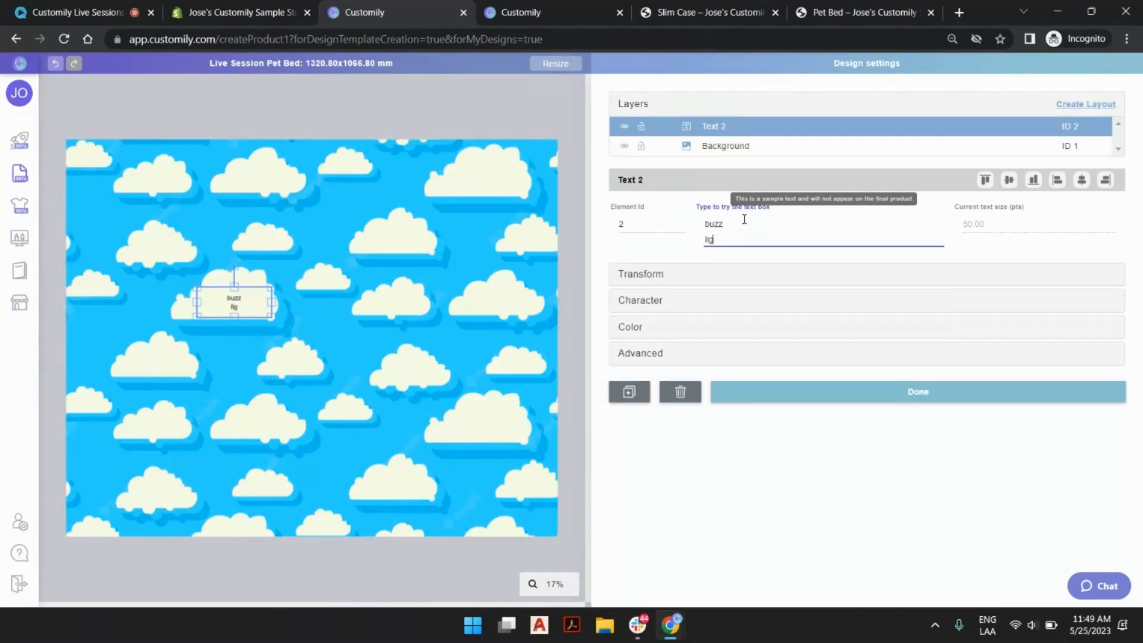
type("ht")
Set the text box's font to Astronaut City (Medium) for option 1.
left_click(645, 304)
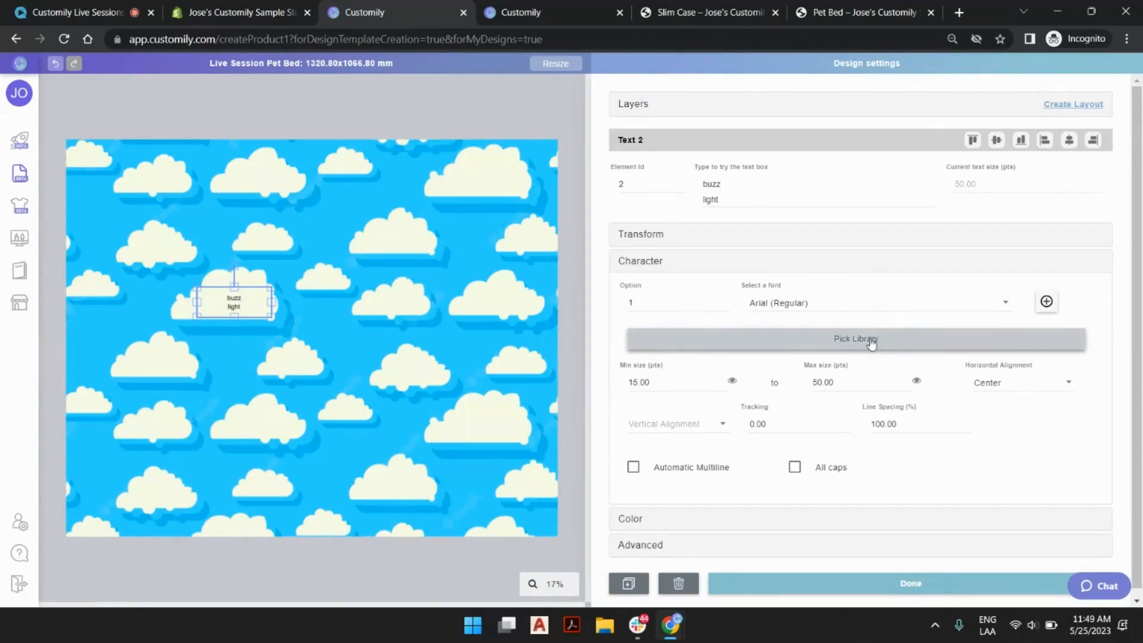
left_click(824, 305)
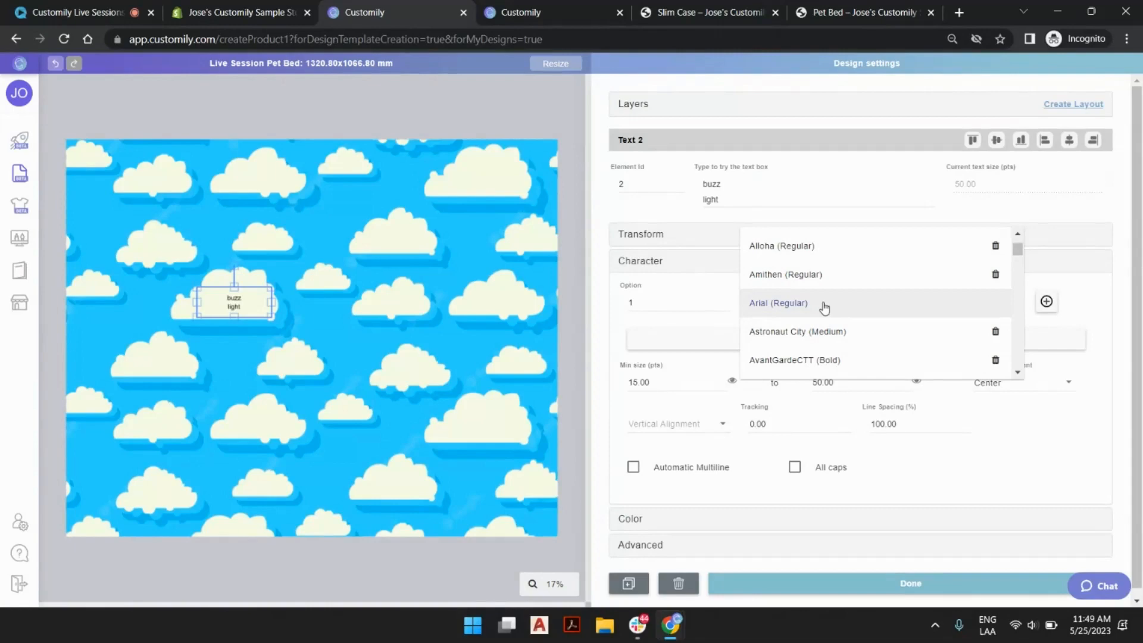
left_click(791, 341)
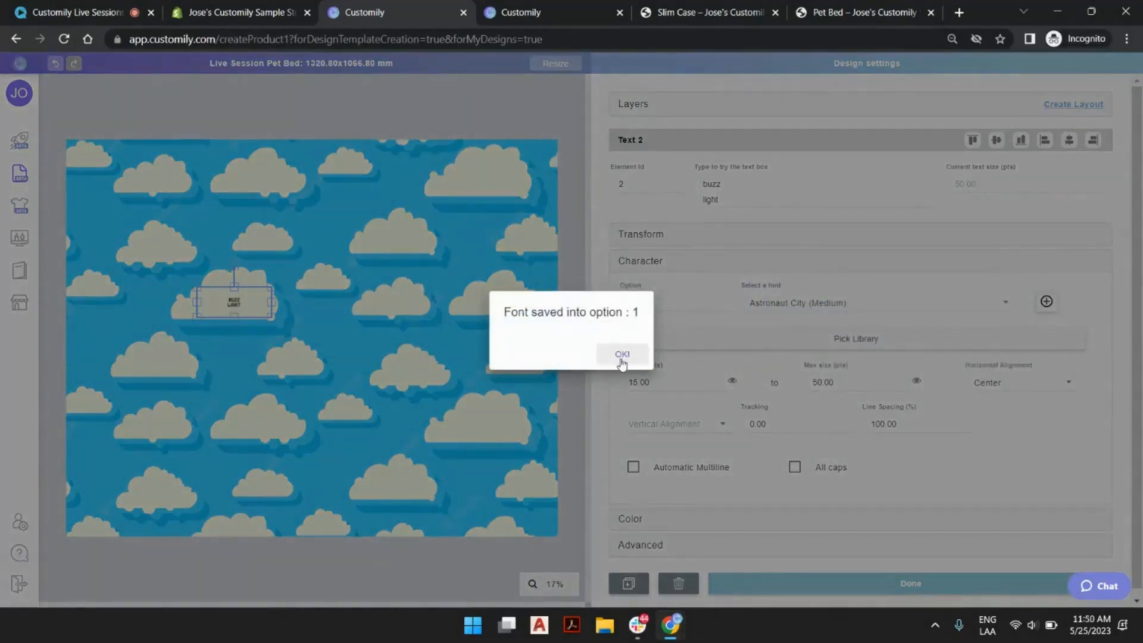
left_click(620, 357)
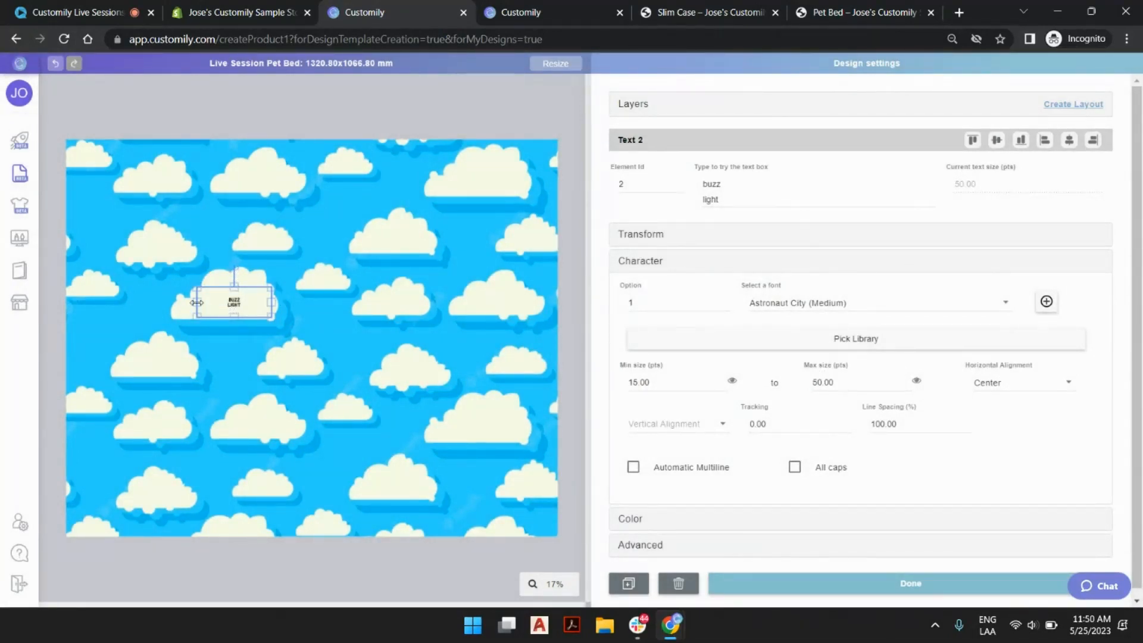
Raise the maximum text size of the text box to 150 pts.
scroll(197, 300, "up", 5)
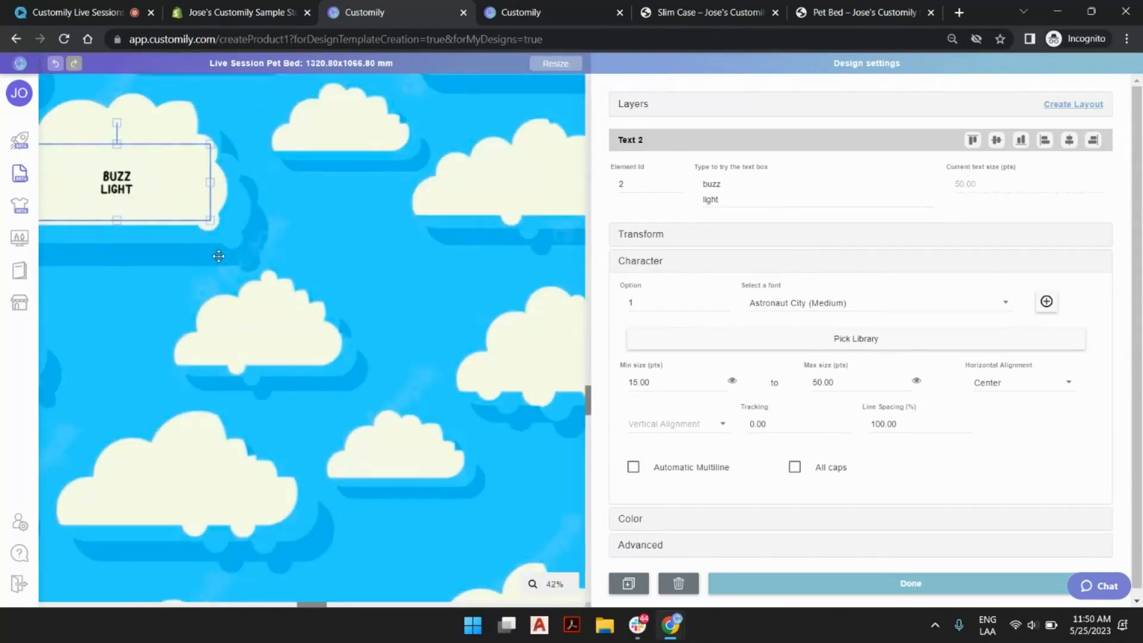
scroll(219, 256, "down", 3)
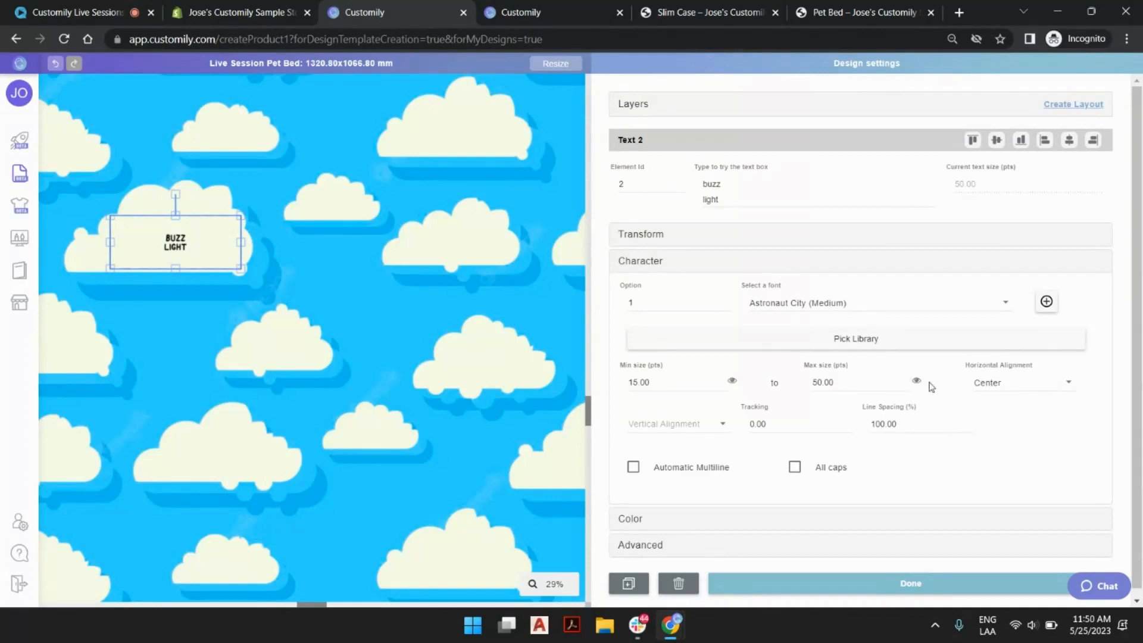
left_click(907, 384)
type("78")
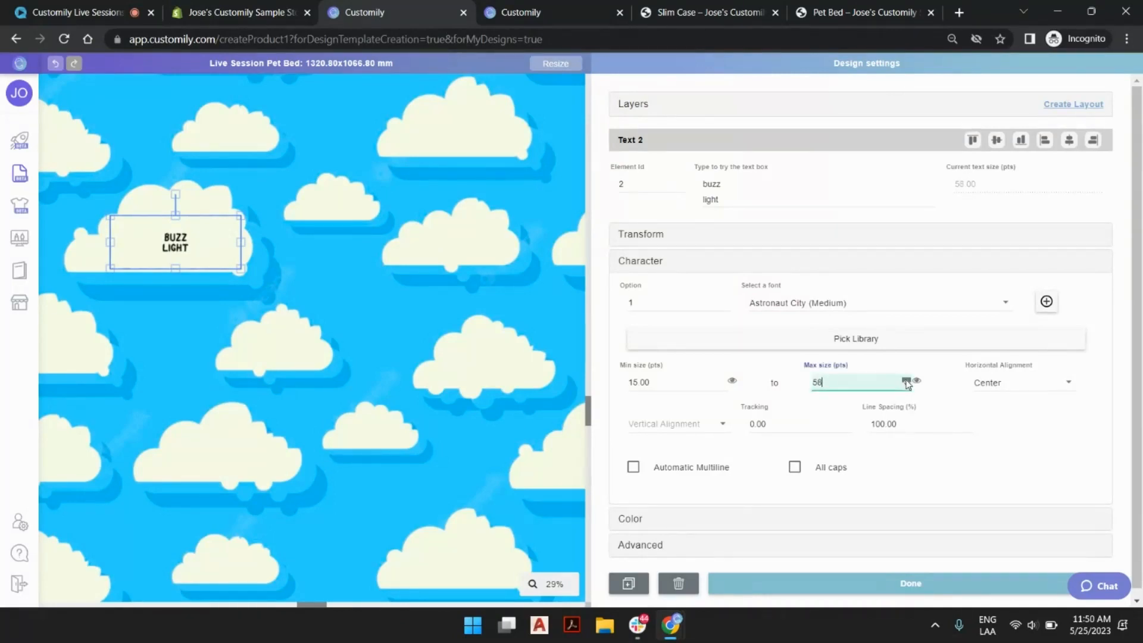
left_click_drag(906, 382, 908, 385)
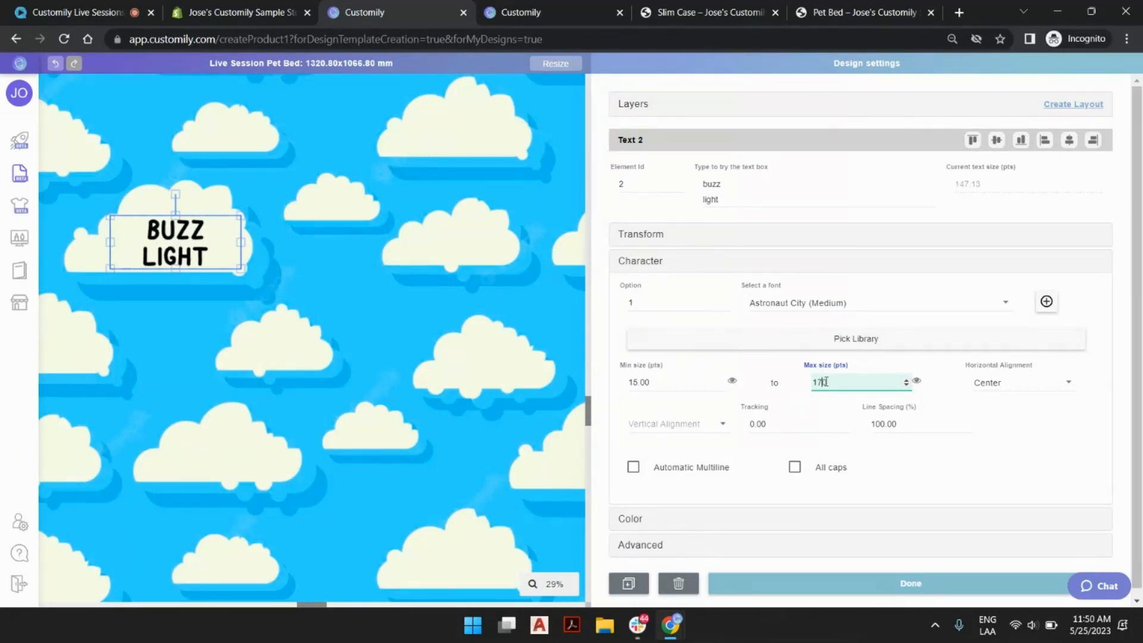
key("BackSpace")
key("BackSpace")
type("50")
left_click(916, 381)
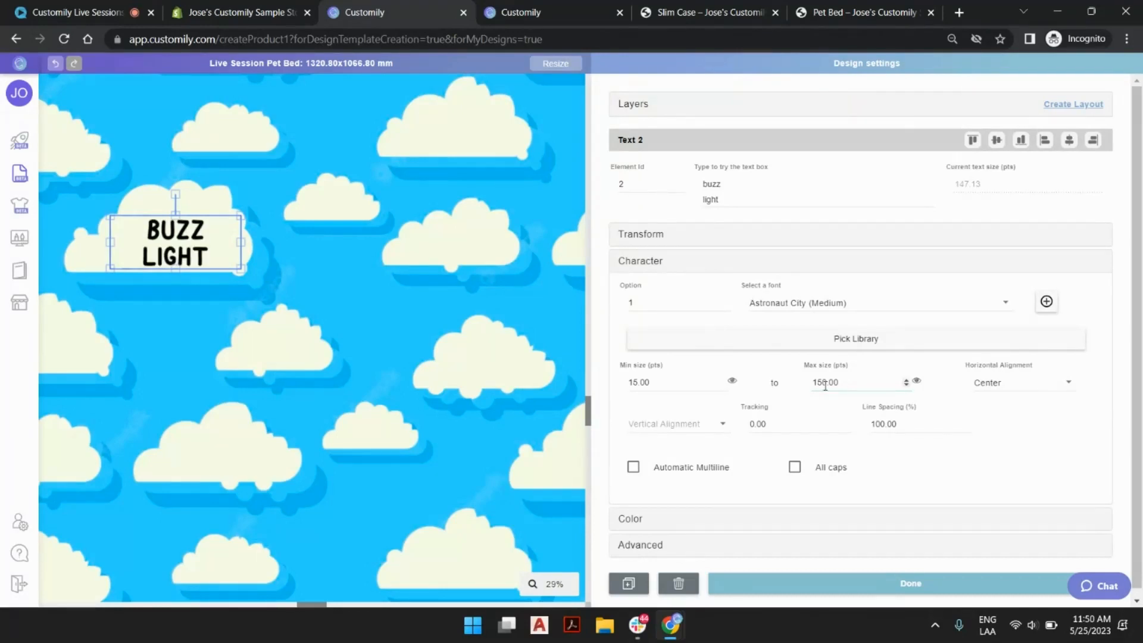
Remove the second line "light" from the sample text and set the maximum text size to 170 pts.
left_click(733, 200)
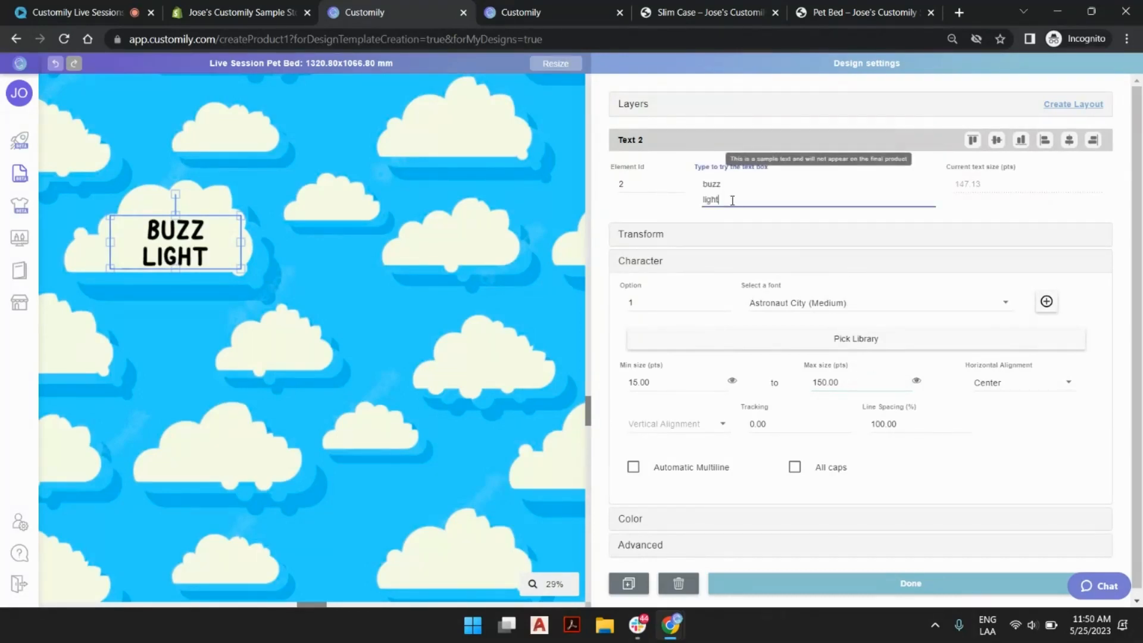
key("BackSpace")
key("BackSpace")
key("BackSpace")
key("BackSpace")
key("BackSpace")
key("BackSpace")
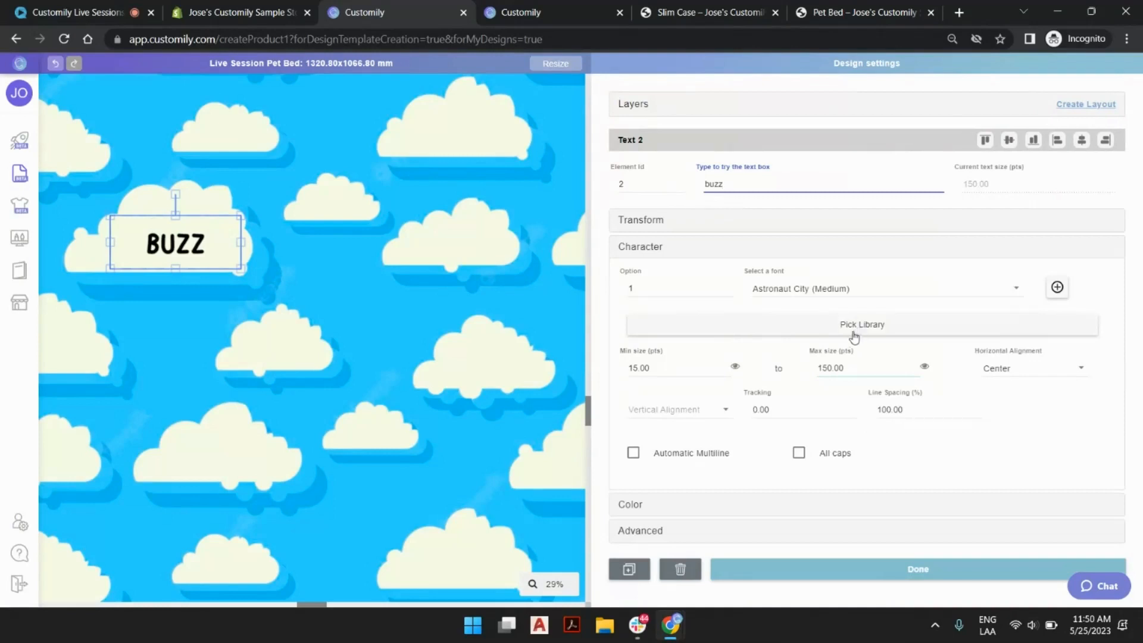
left_click(915, 365)
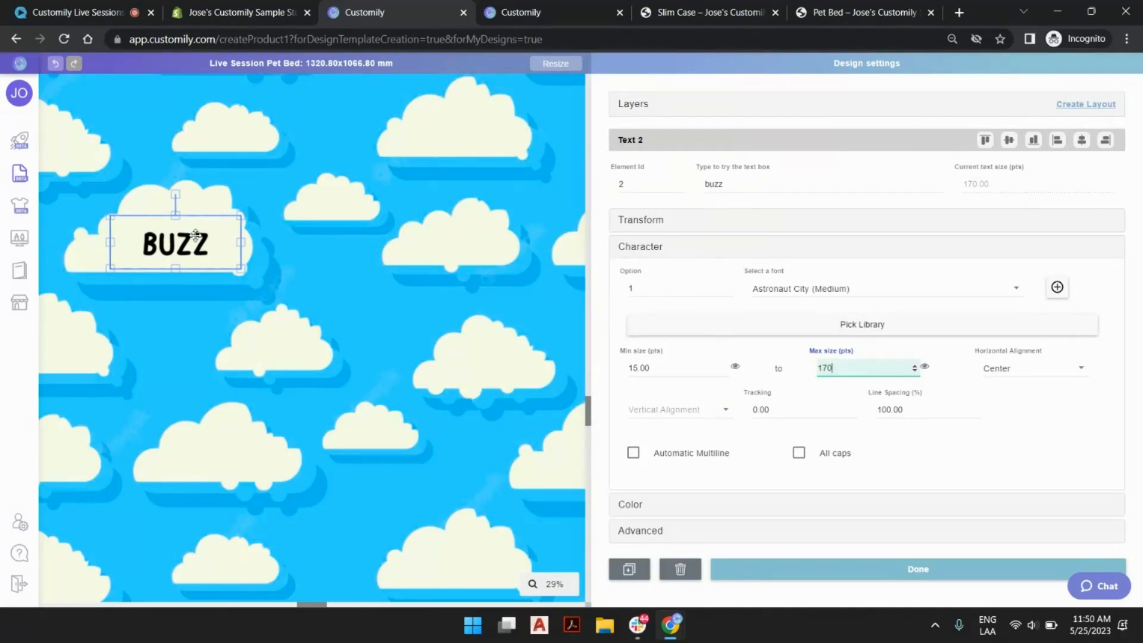
Replace the sample text with "testing testing testing" and preview it briefly at the minimum text size.
double_click(764, 181)
key("BackSpace")
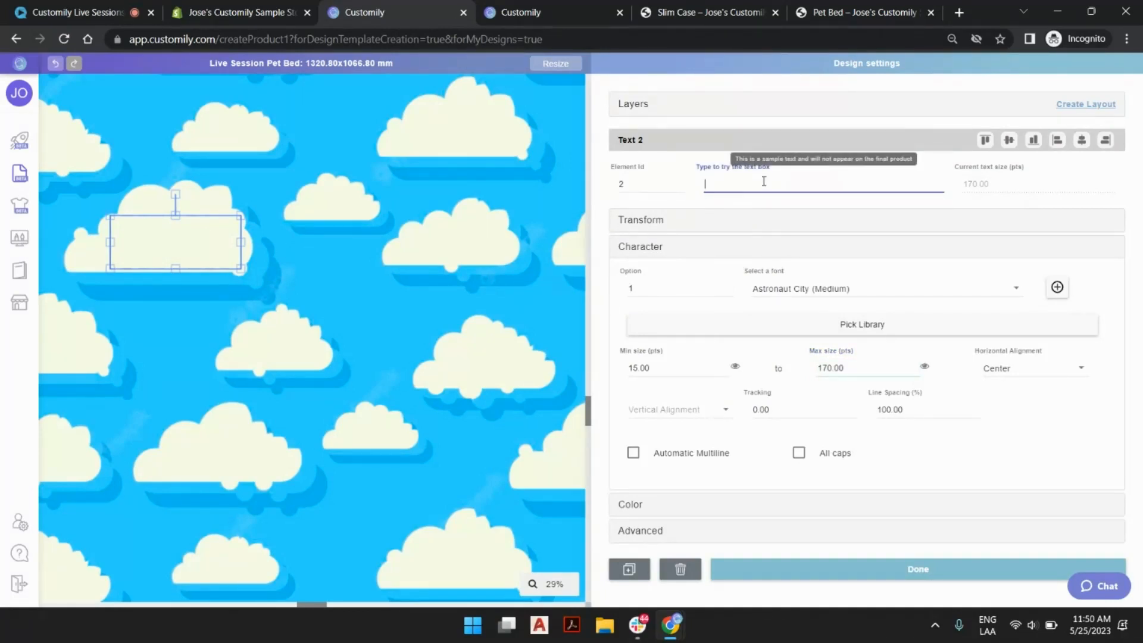
type("testing t")
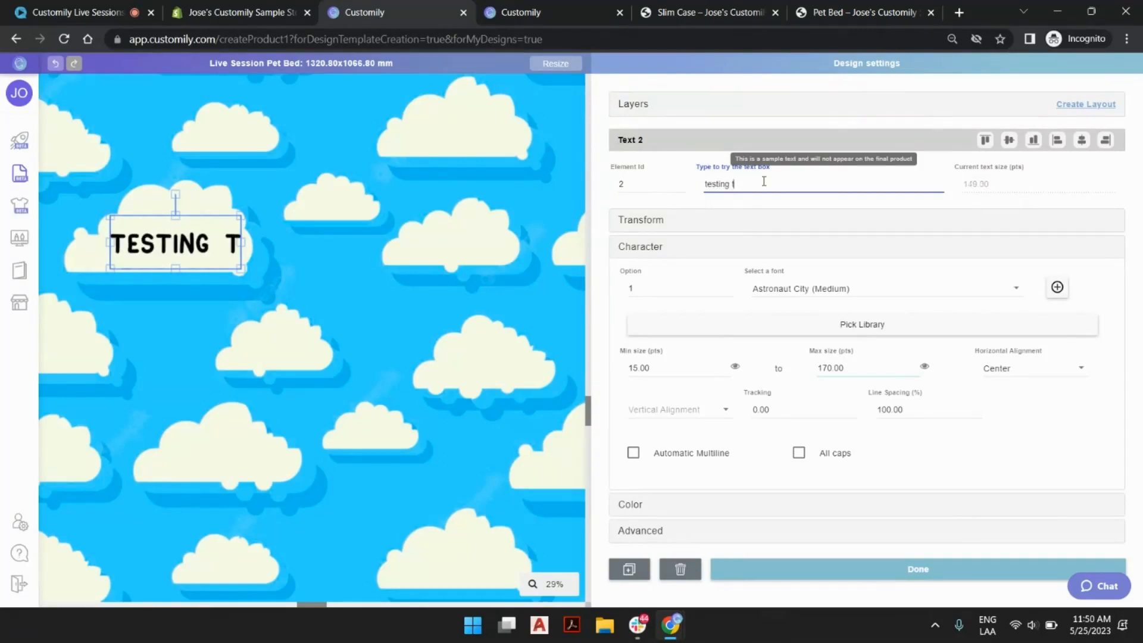
type("esting tes")
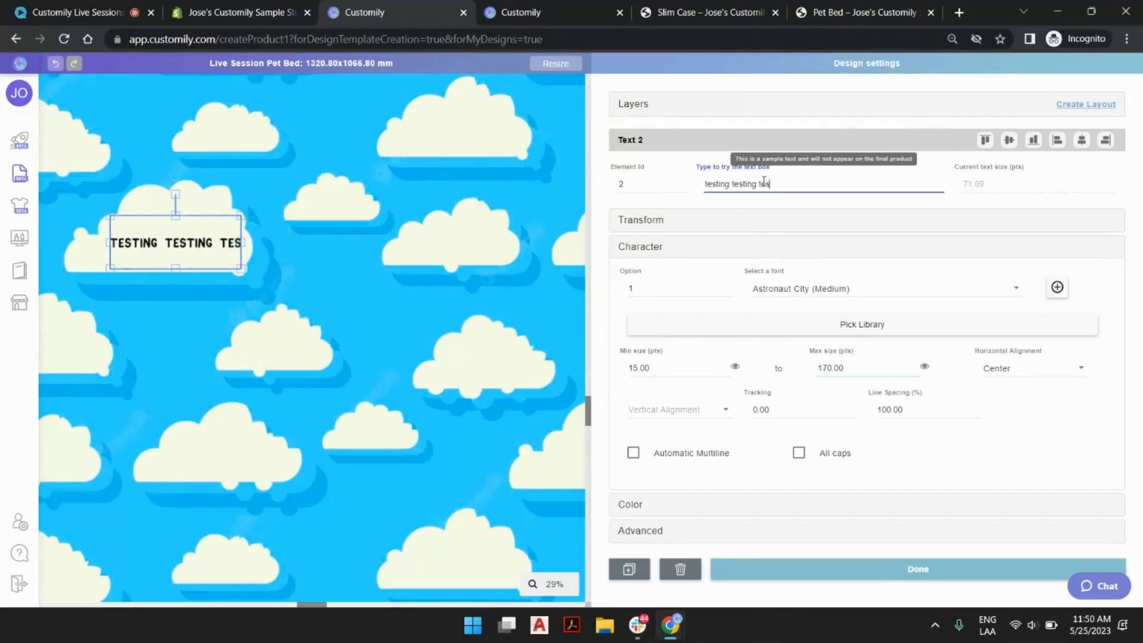
type("ting")
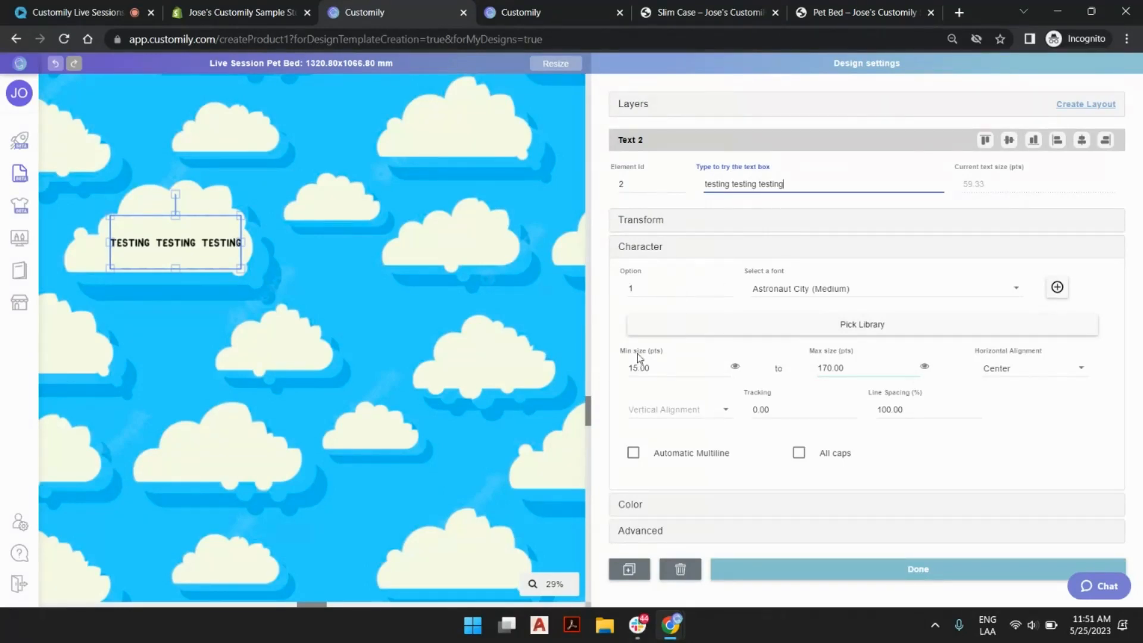
left_click(736, 368)
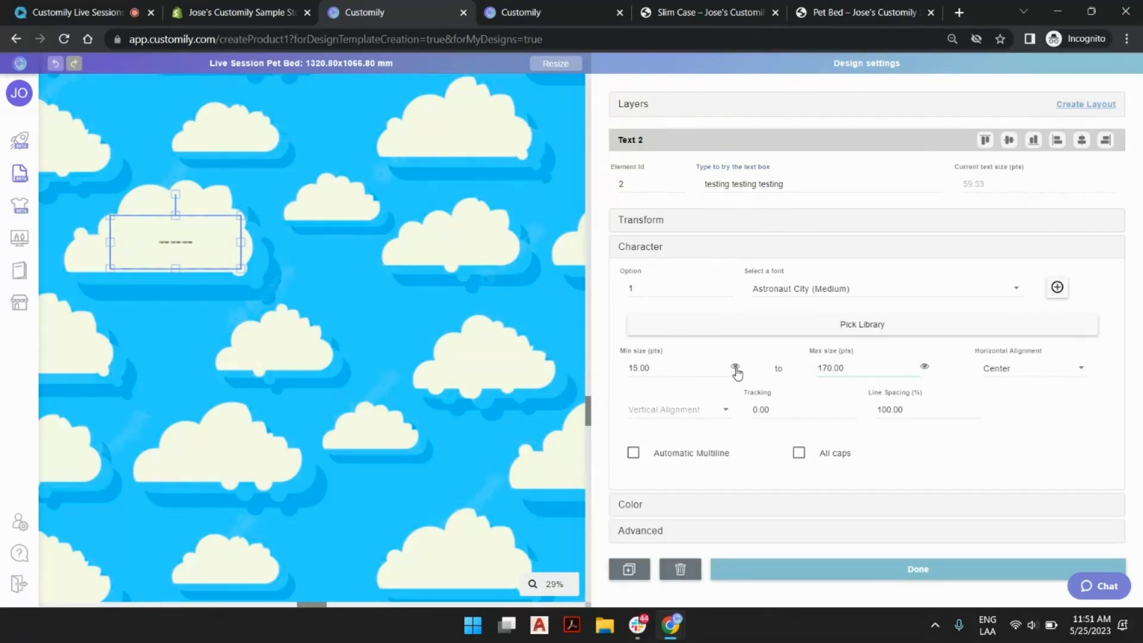
left_click(736, 373)
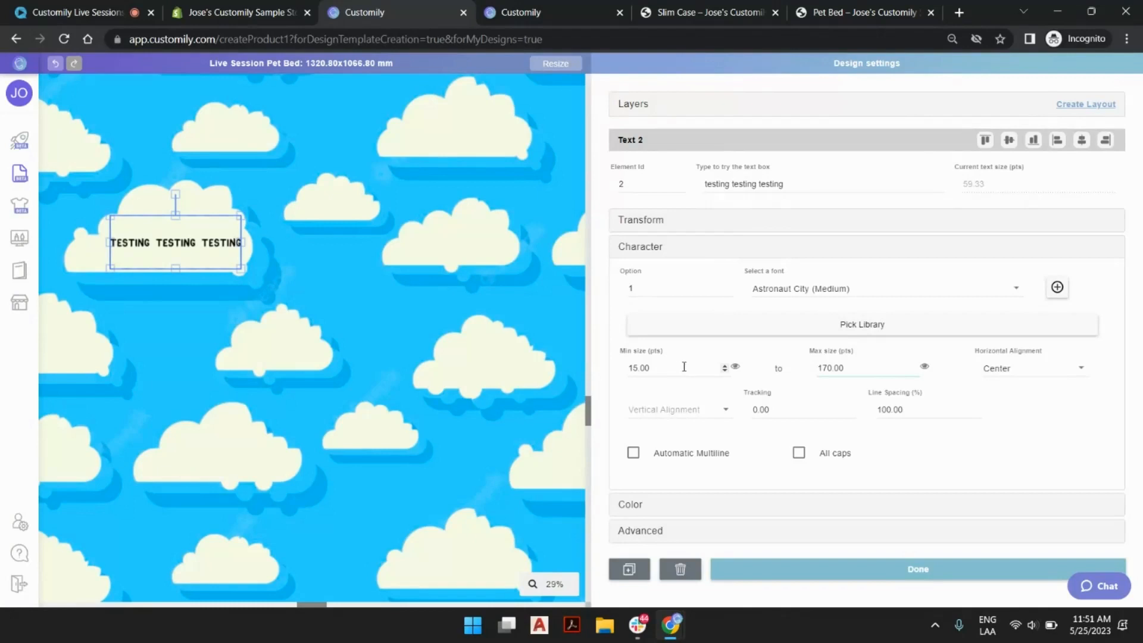
Set the text box's minimum text size to 120 pts and enable Automatic Multiline.
left_click_drag(658, 368, 606, 378)
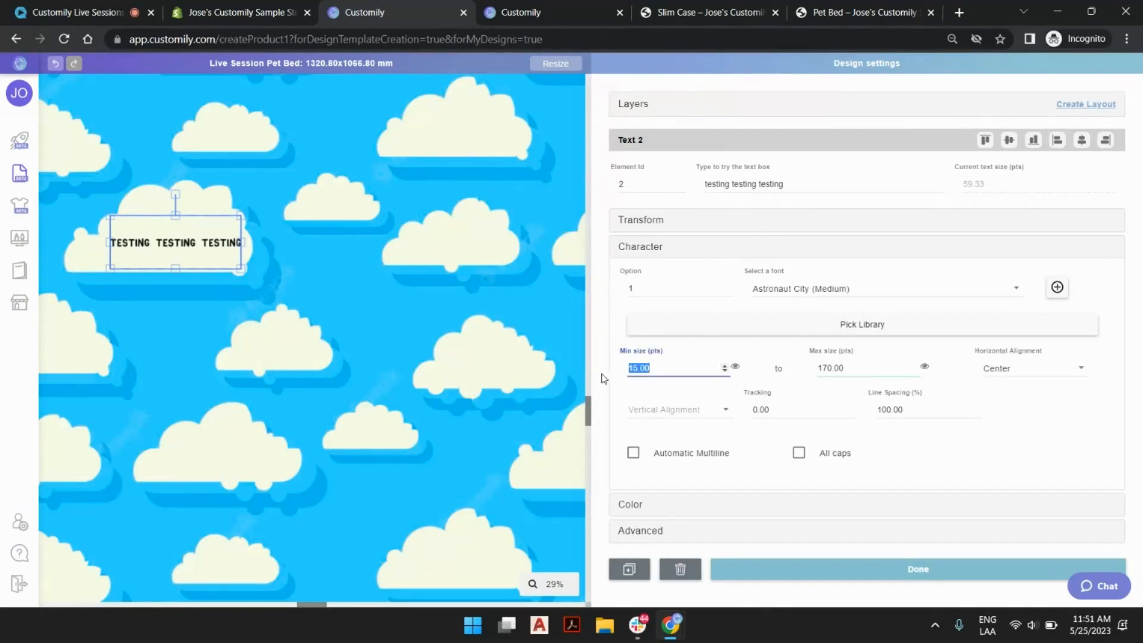
type("120")
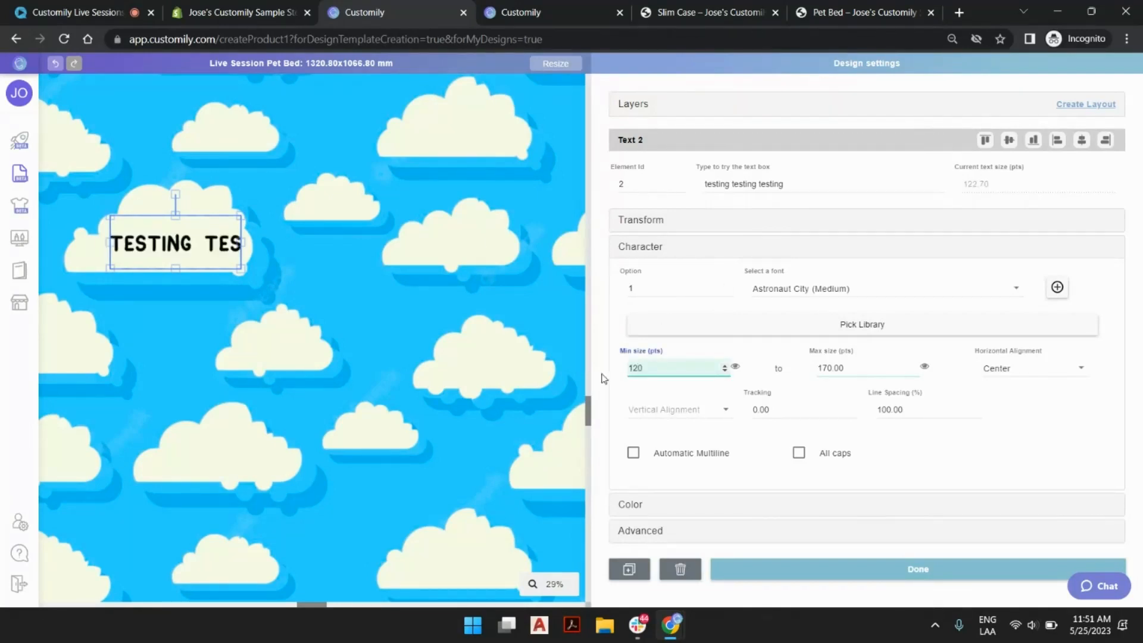
triple_click(796, 182)
left_click(799, 182)
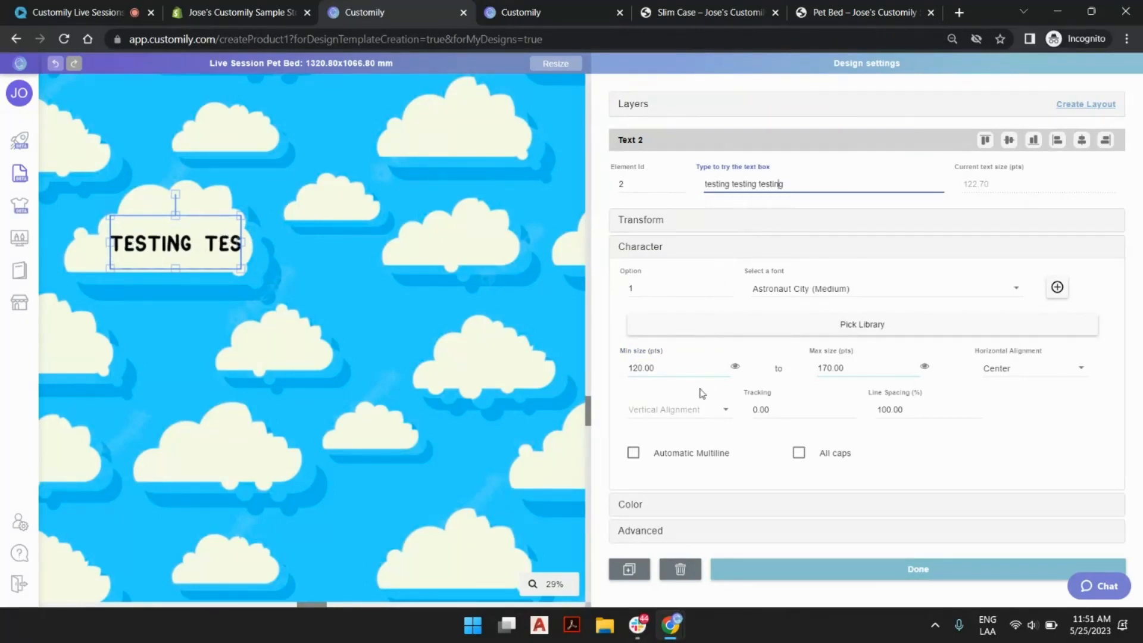
left_click(634, 454)
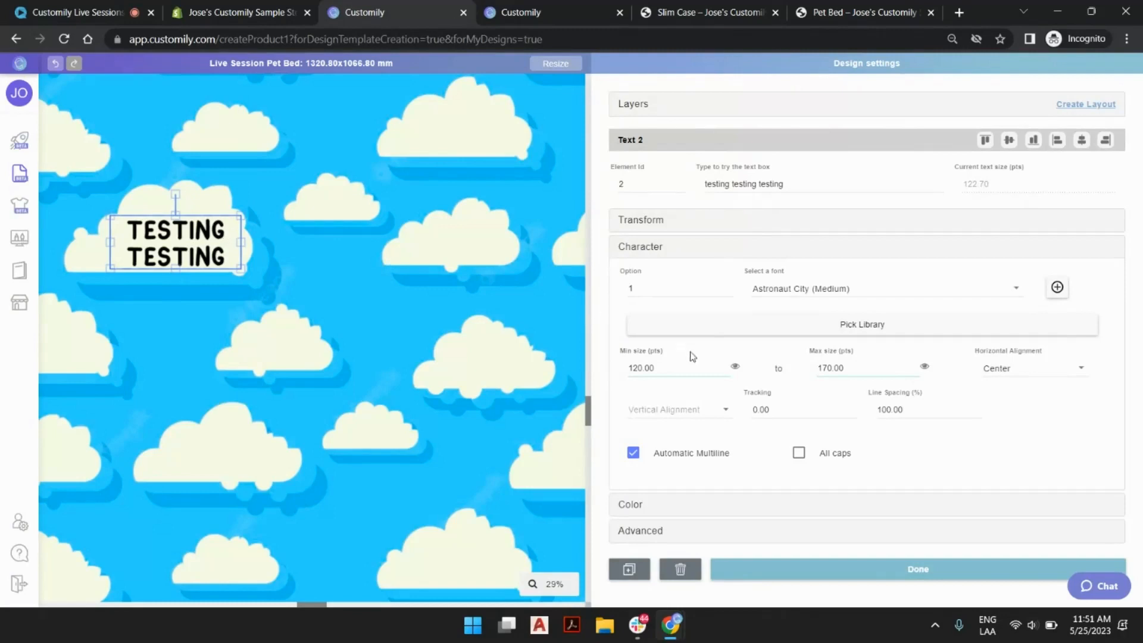
Try lower minimum text sizes down to 96 pts on the multiline text, and restore the minimum to 120 pts.
left_click(725, 371)
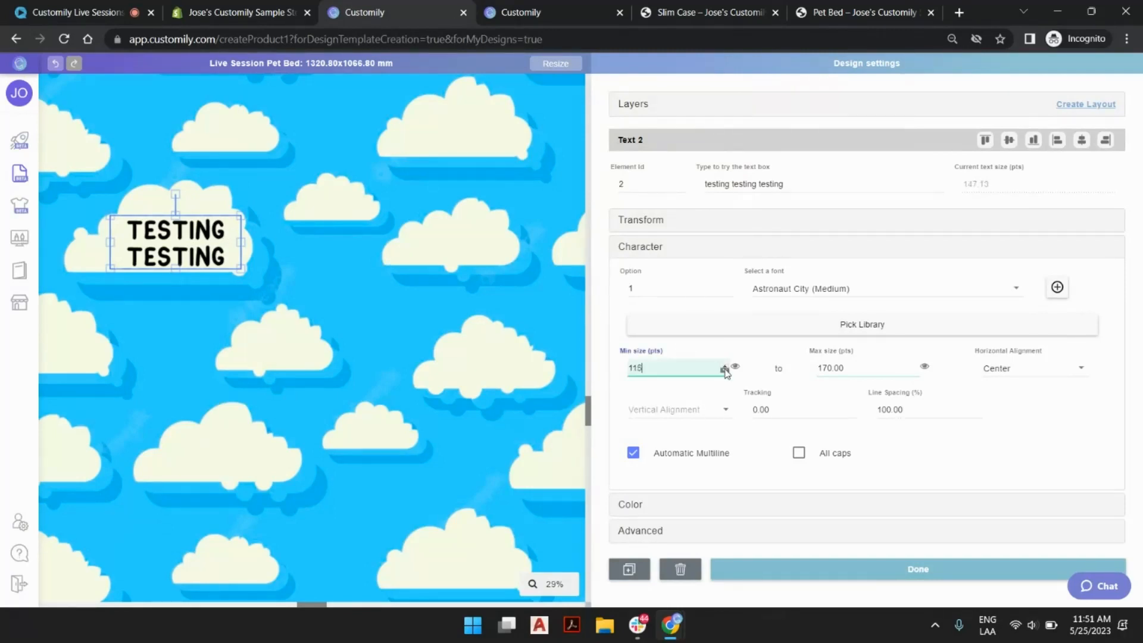
left_click(725, 370)
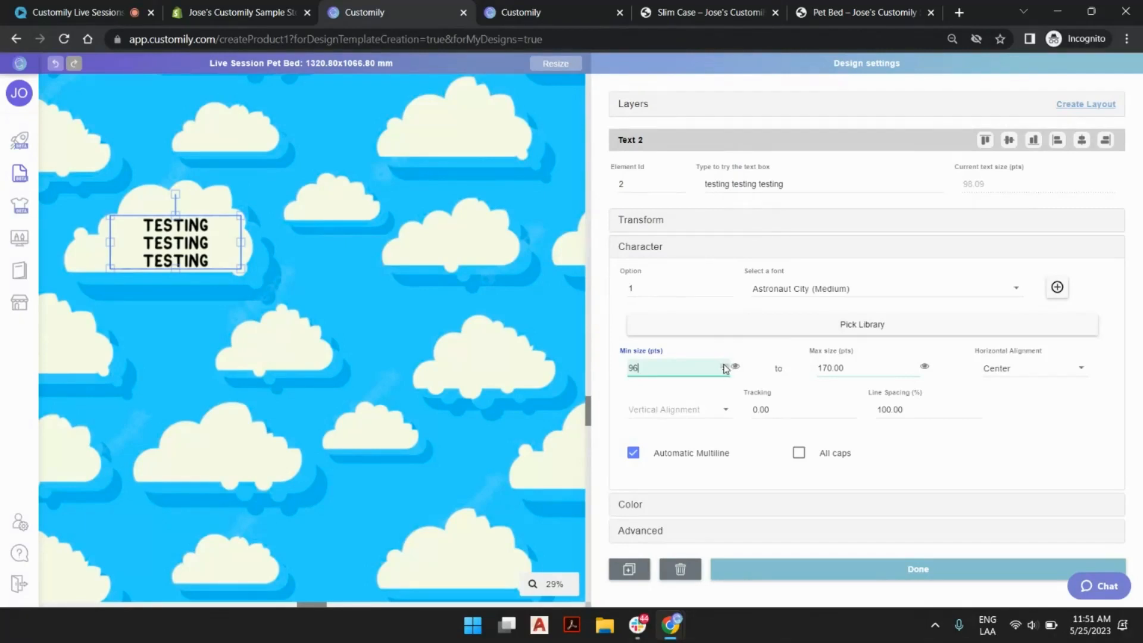
left_click(725, 365)
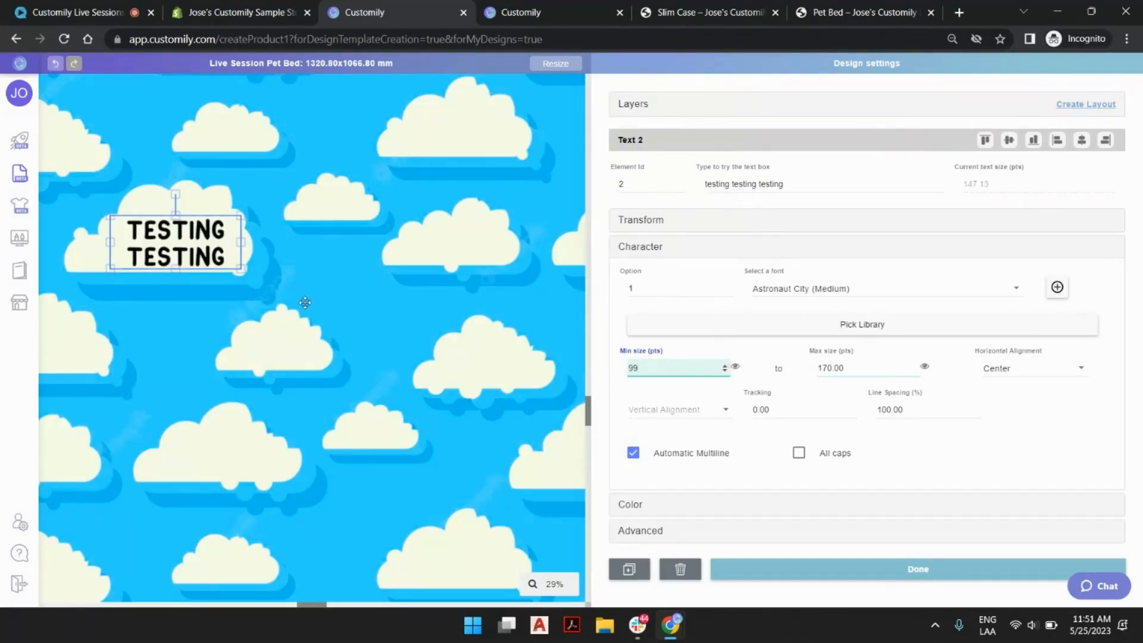
scroll(214, 293, "down", 5)
scroll(219, 296, "up", 4)
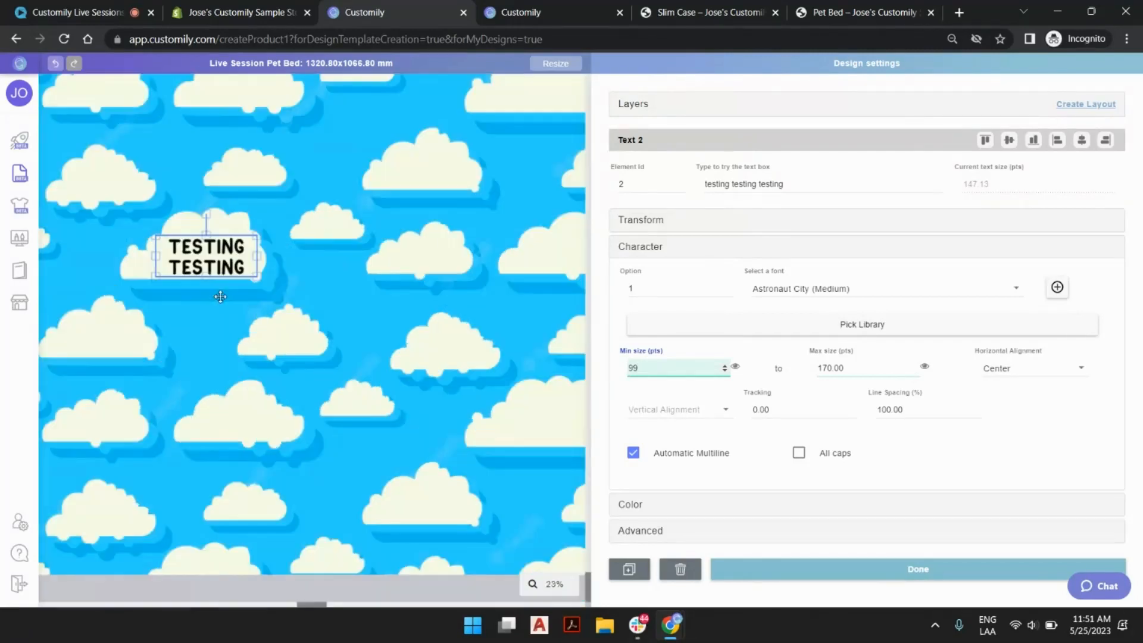
double_click(633, 366)
type("120")
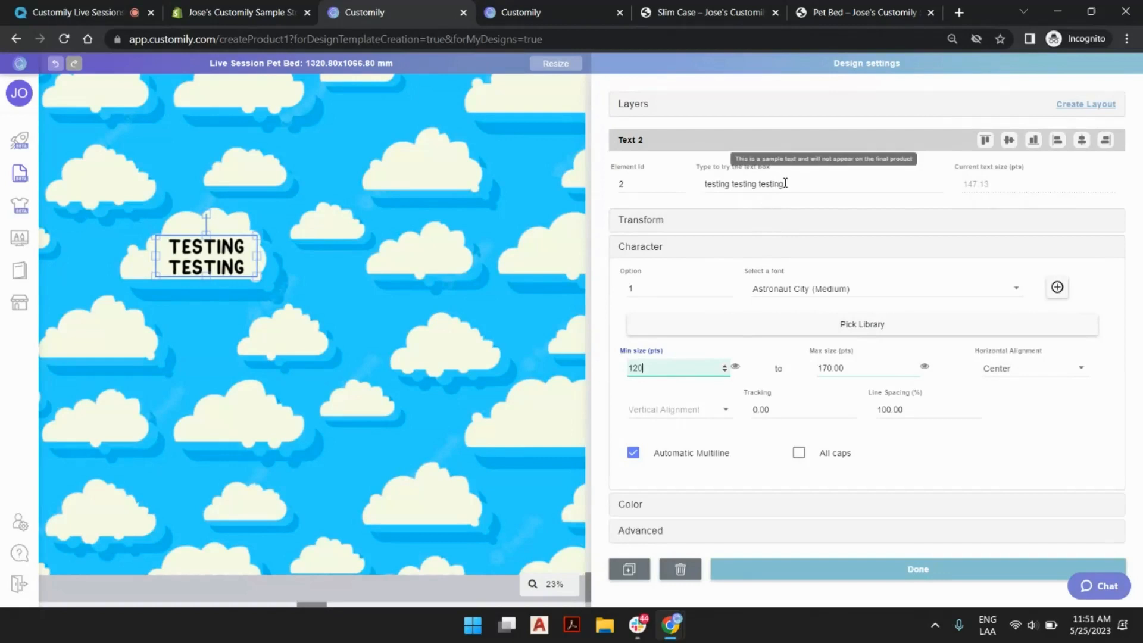
Shorten the text box's sample text to "testing testing".
triple_click(754, 183)
left_click(763, 187)
left_click_drag(758, 185, 822, 191)
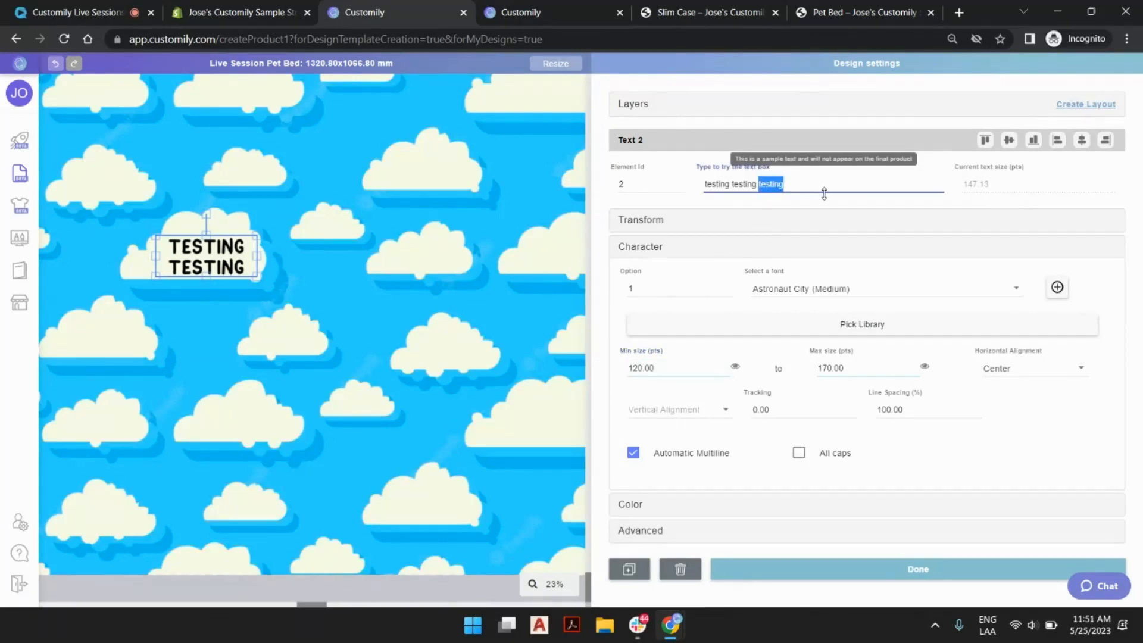
key("BackSpace")
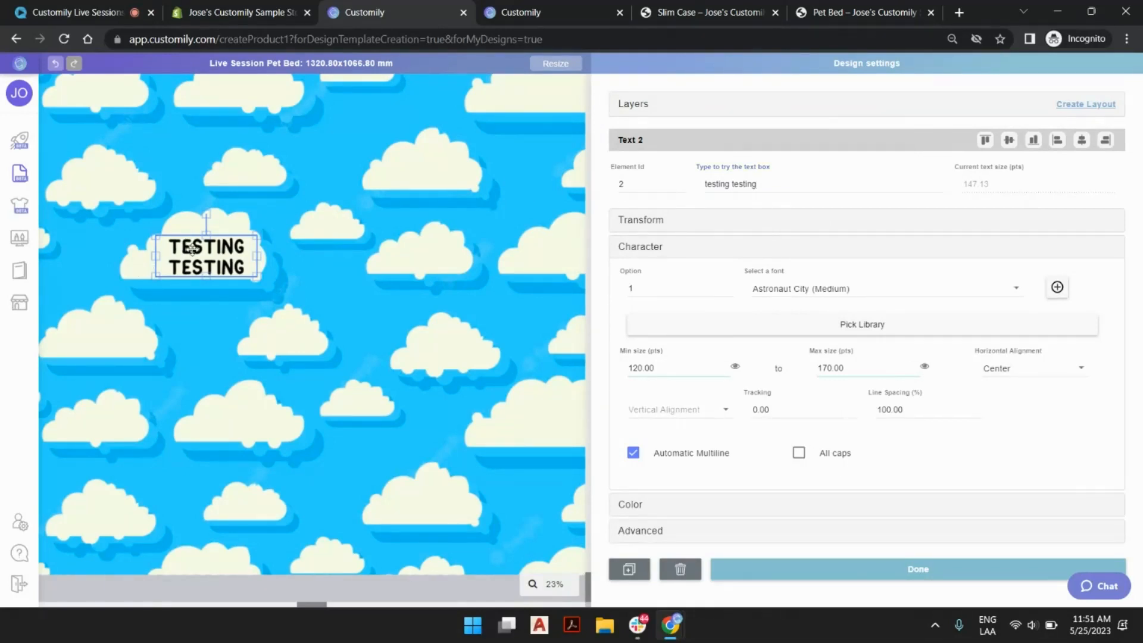
Rename the text layer as "Type your Pet's name" and compare it with the field label on the published Pet Bed product page.
left_click(627, 106)
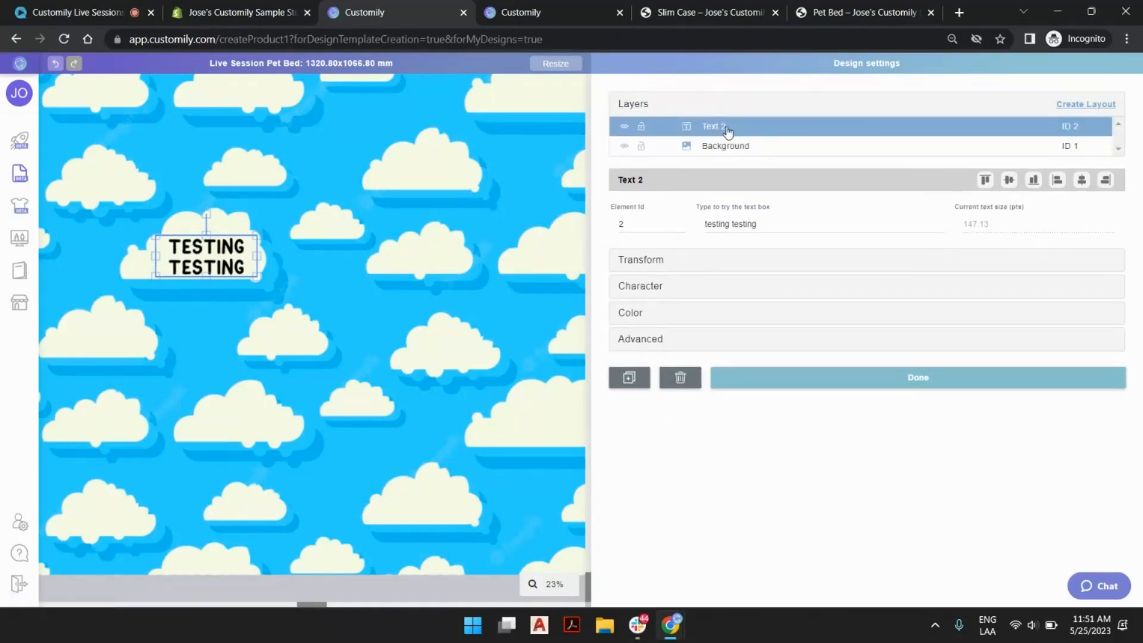
double_click(715, 128)
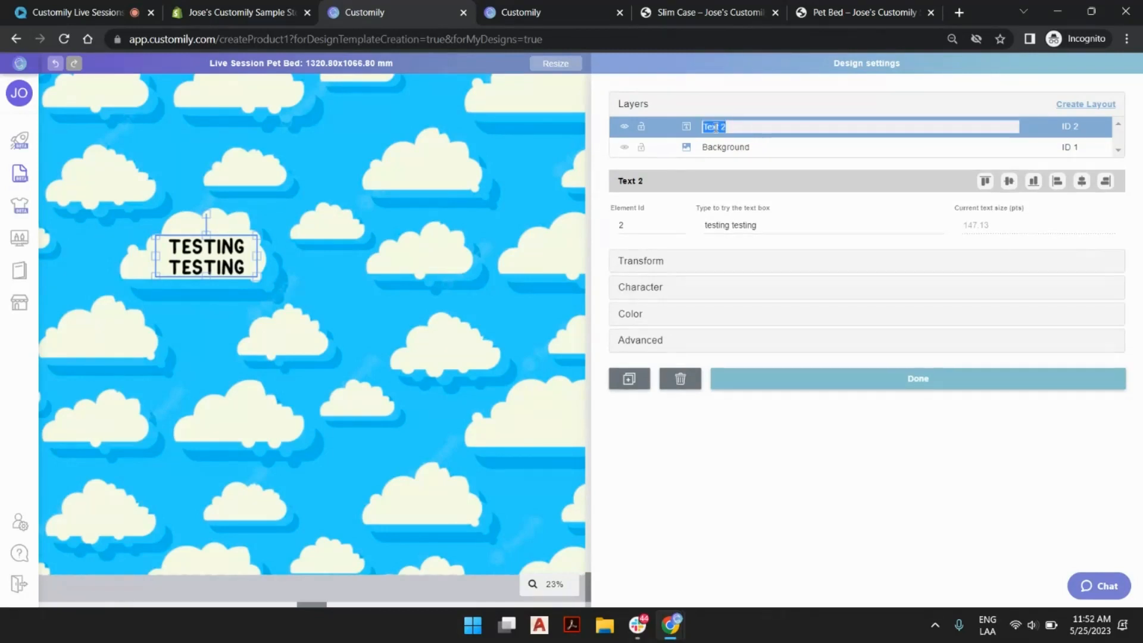
type("Type your Pet's")
key("Return")
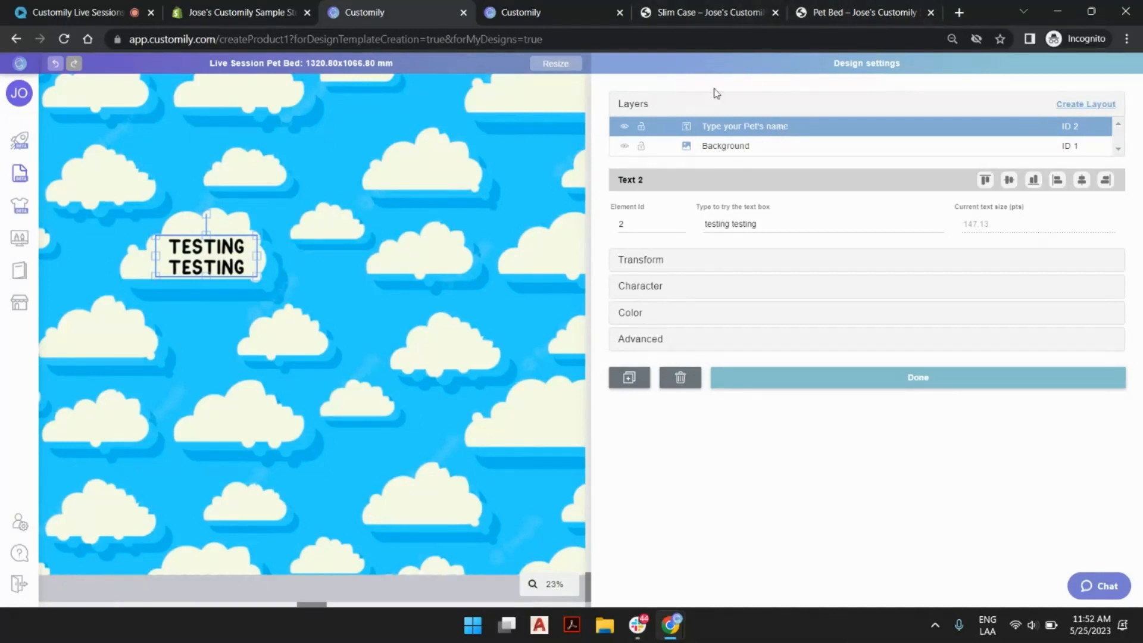
left_click(861, 12)
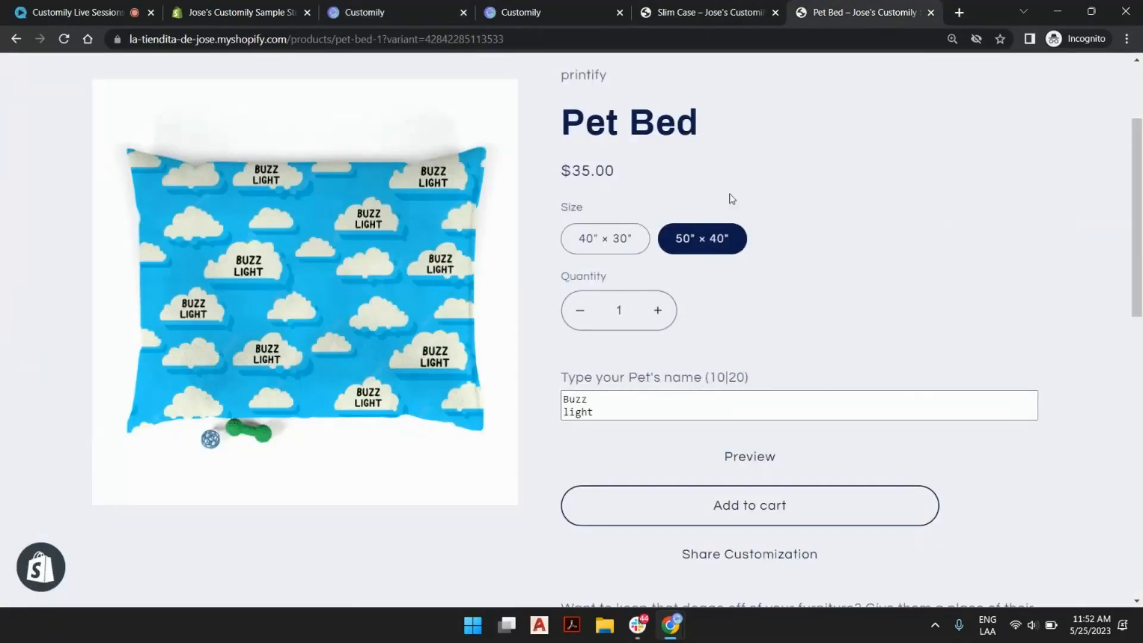
left_click(411, 11)
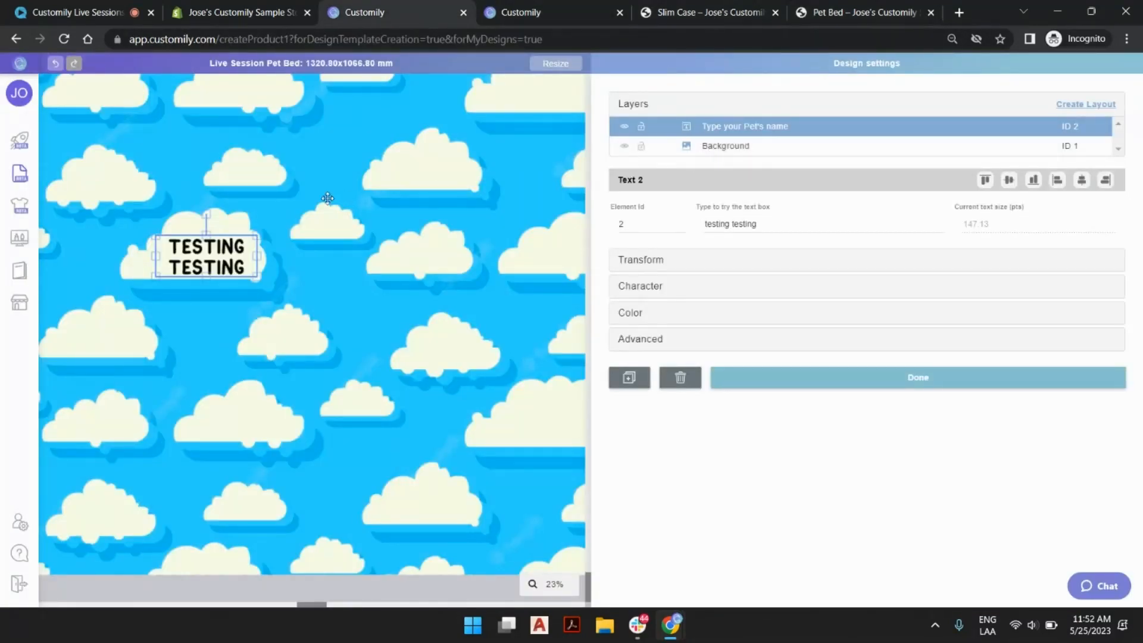
Duplicate the pet name text box and place the copy on the large cloud up and to the right of the original.
scroll(280, 286, "down", 3)
scroll(295, 303, "up", 3)
scroll(280, 316, "down", 3)
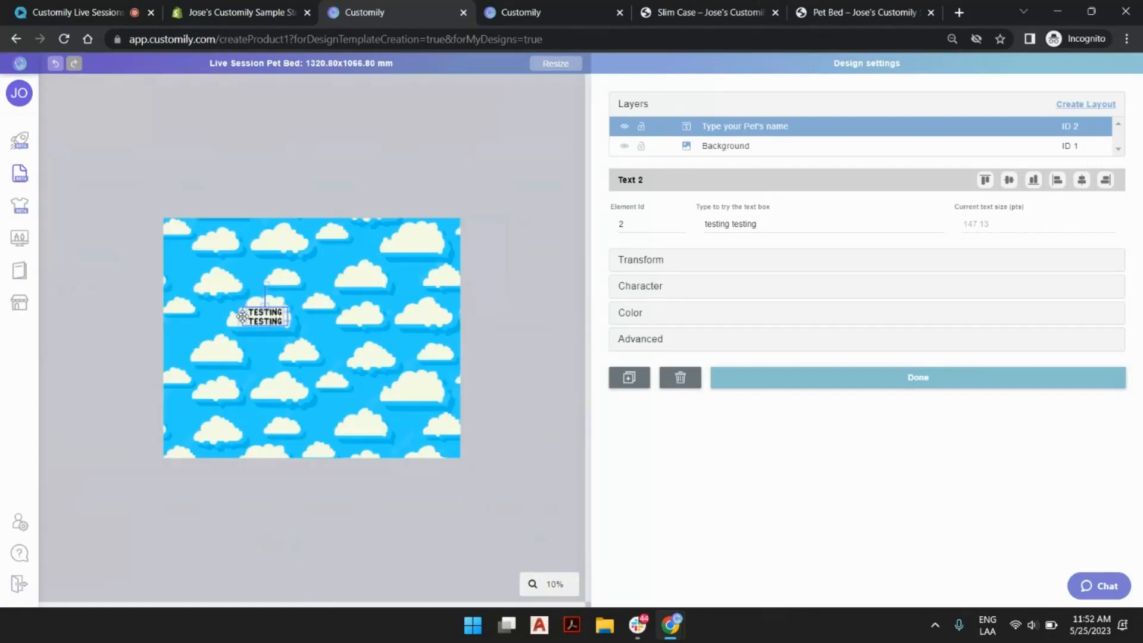
scroll(250, 312, "up", 3)
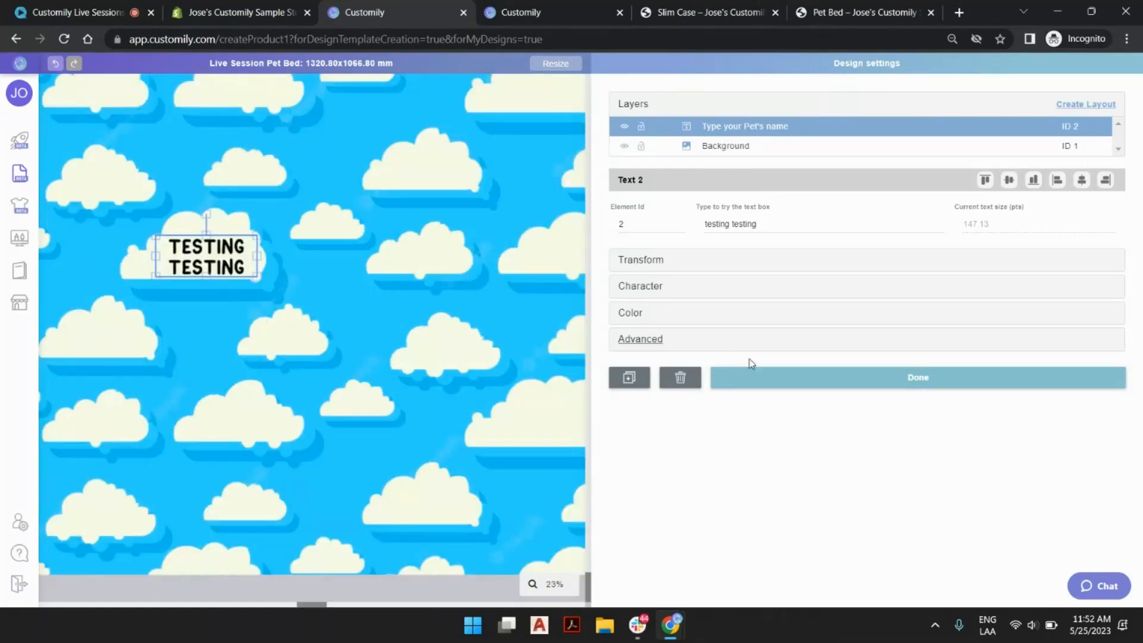
left_click(196, 266)
left_click(214, 259)
key("ctrl+d")
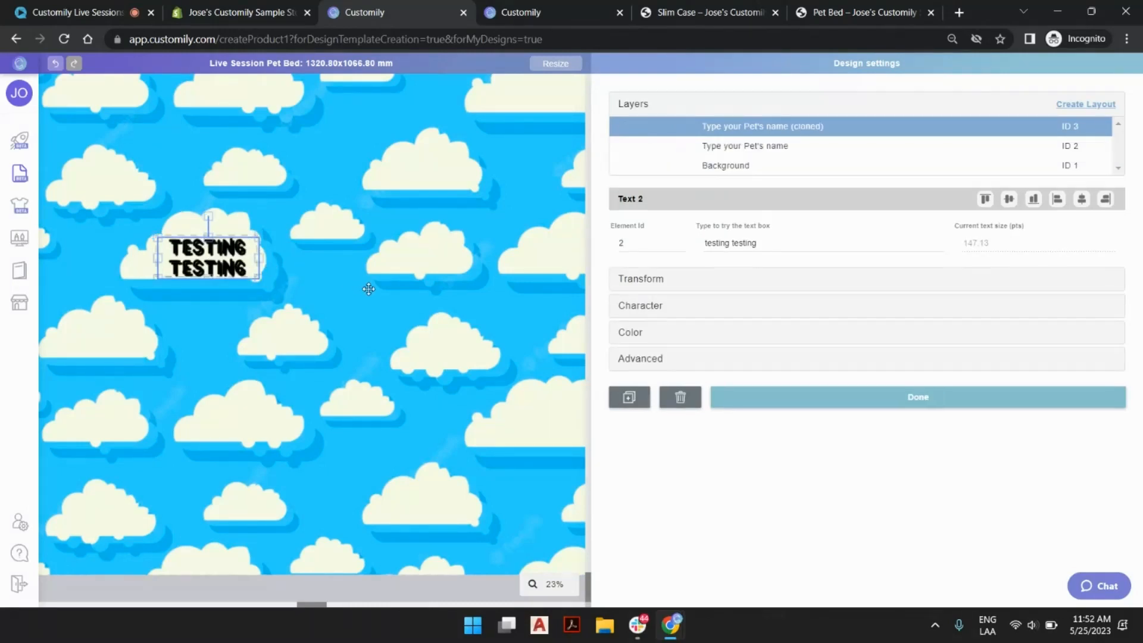
mouse_move(204, 257)
left_mouse_down()
mouse_move(289, 302)
mouse_move(432, 235)
mouse_move(427, 151)
mouse_move(431, 165)
left_mouse_up()
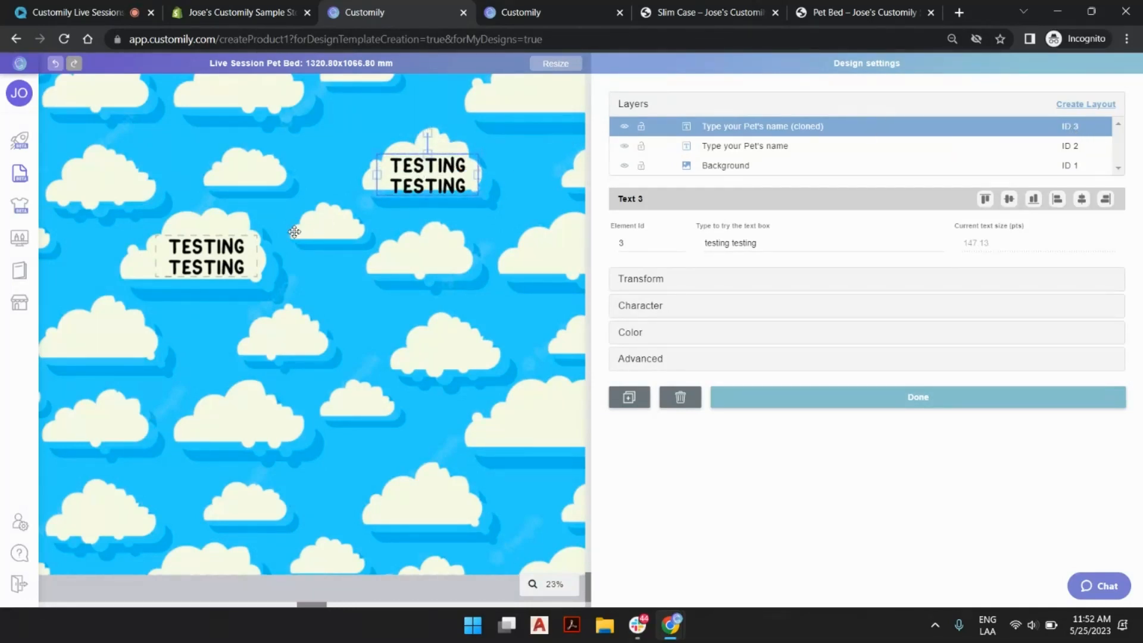
Change the original text box's sample text to "testing", leaving the cloned box's text as it is.
left_click(194, 261)
left_click(736, 242)
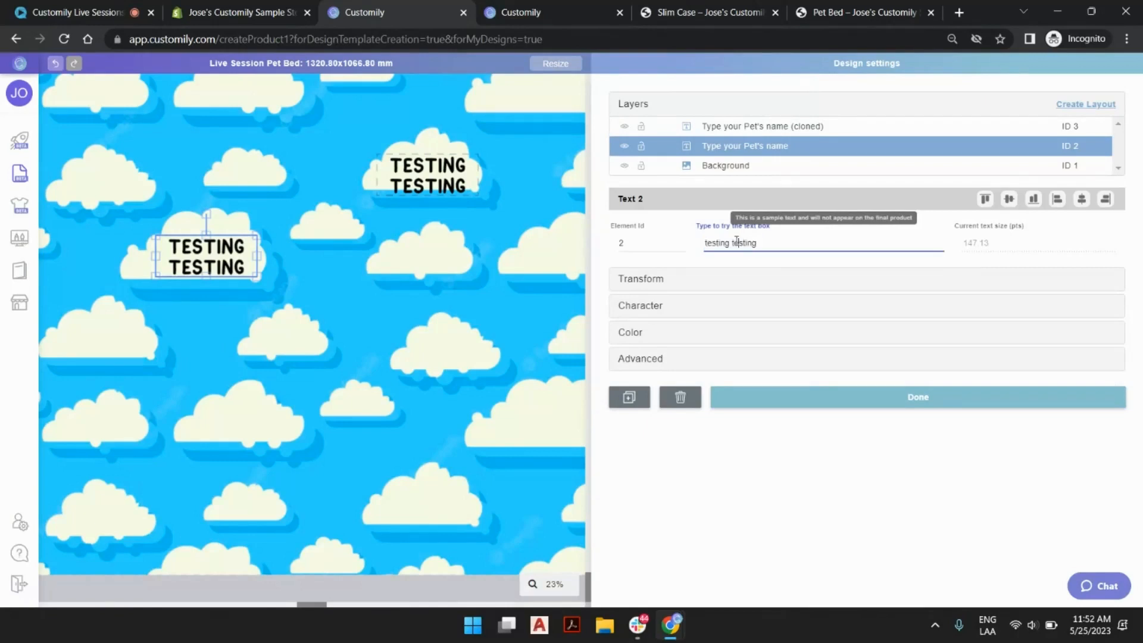
double_click(736, 242)
key("BackSpace")
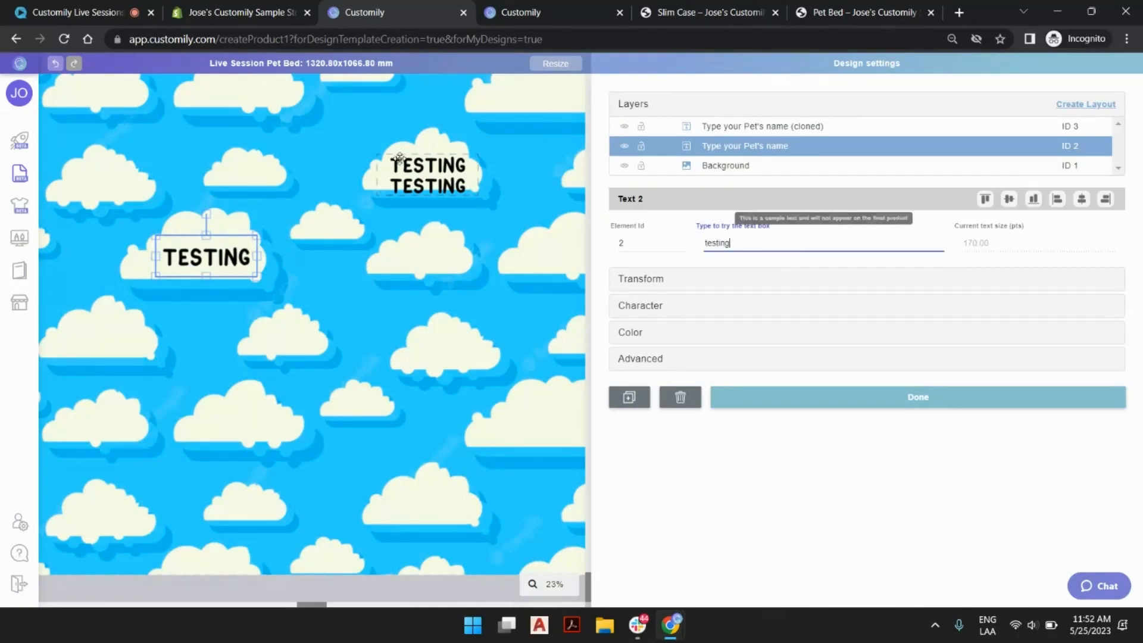
Set the cloned text box's element ID to 2 and enter "hello" as the sample text to test the link between both boxes.
left_click(397, 163)
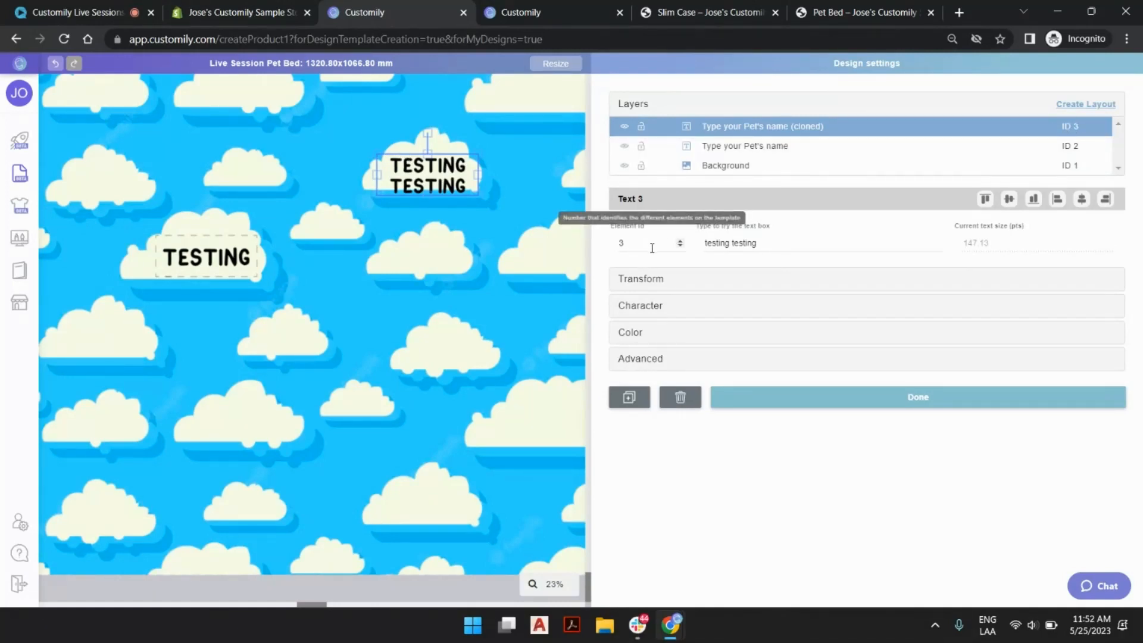
left_click(679, 245)
triple_click(755, 243)
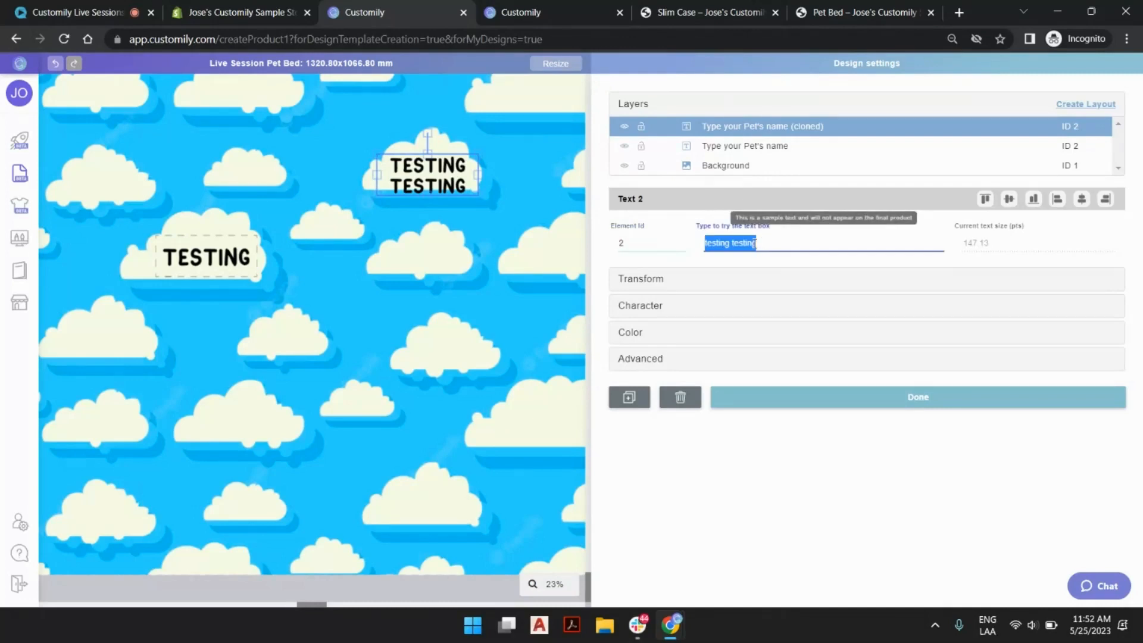
type("hello")
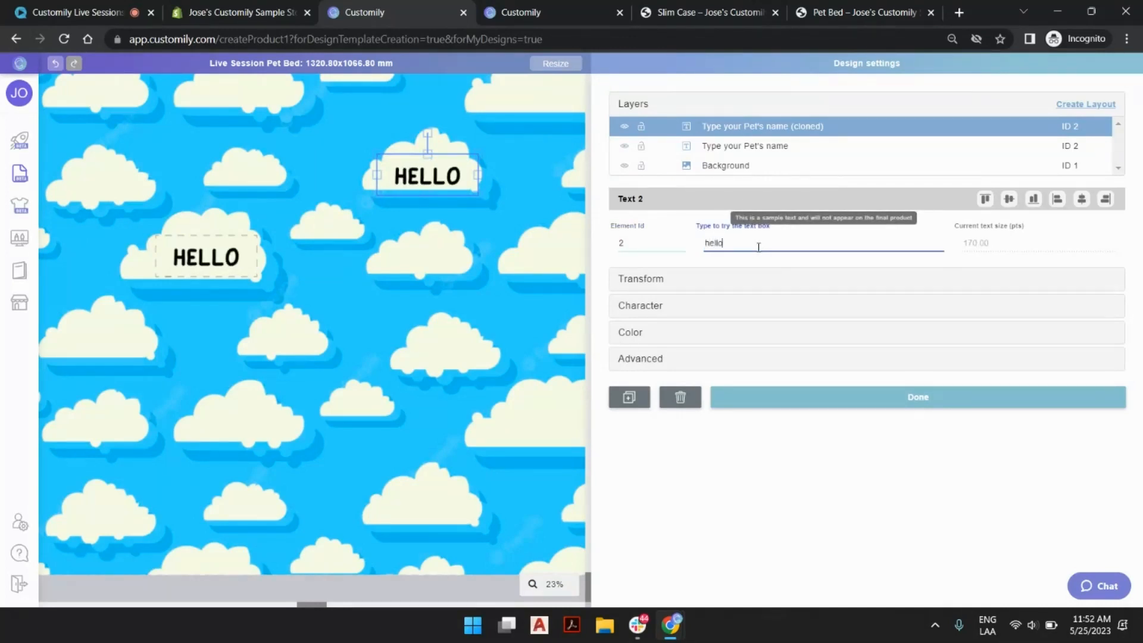
left_click(443, 174)
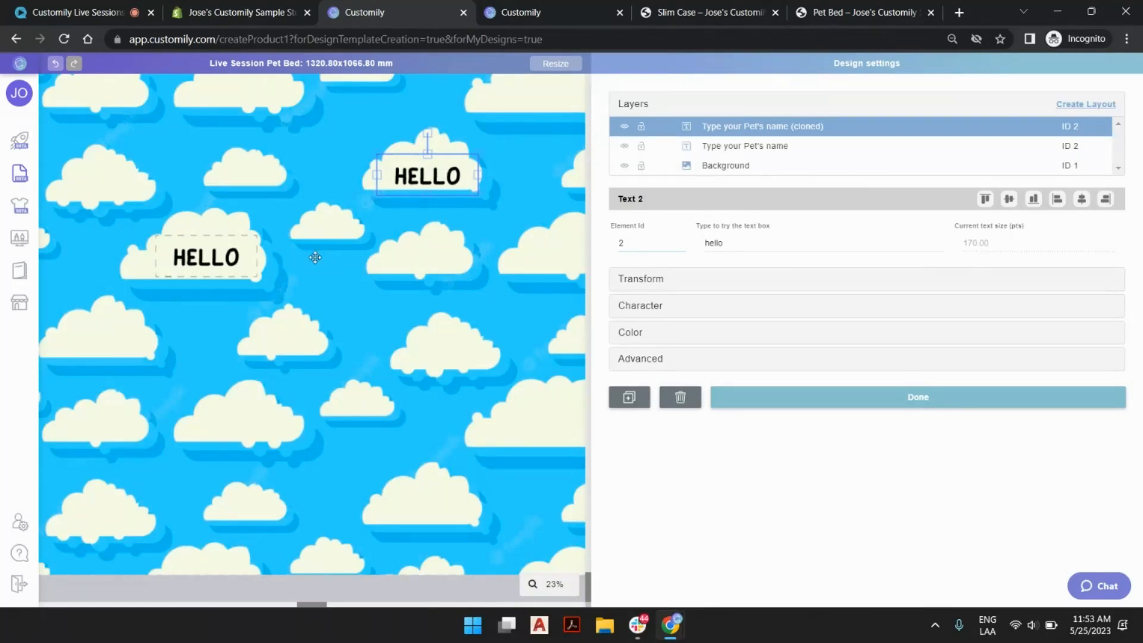
Move the cloned text box onto the large cloud near the upper-right corner of the design.
scroll(296, 257, "down", 3)
left_click(548, 584)
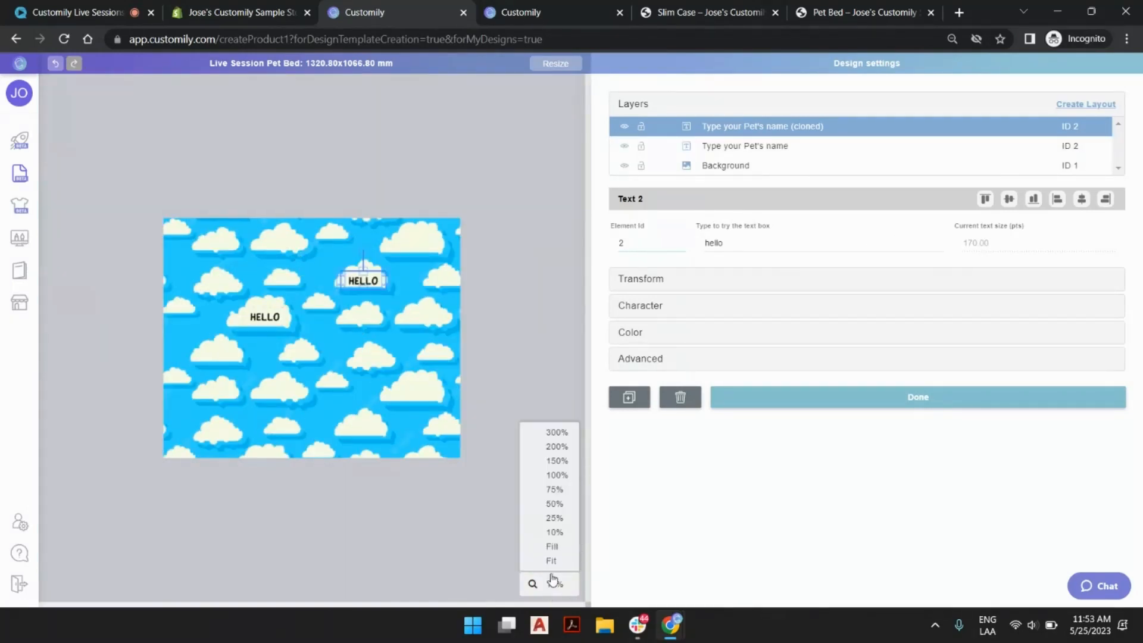
left_click(555, 518)
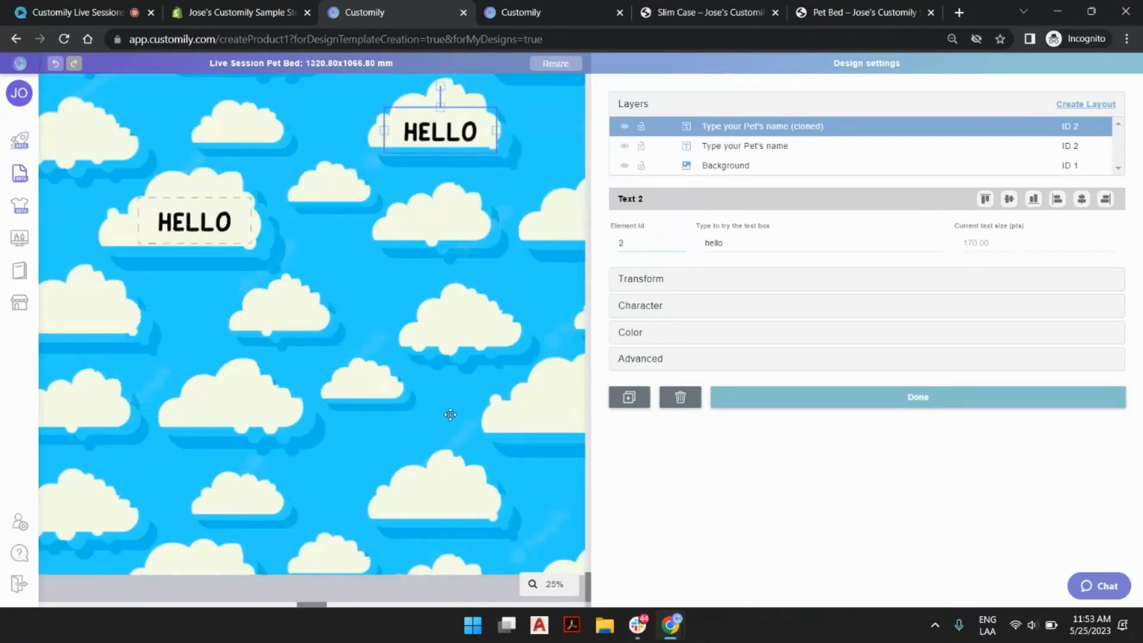
scroll(449, 383, "down", 2)
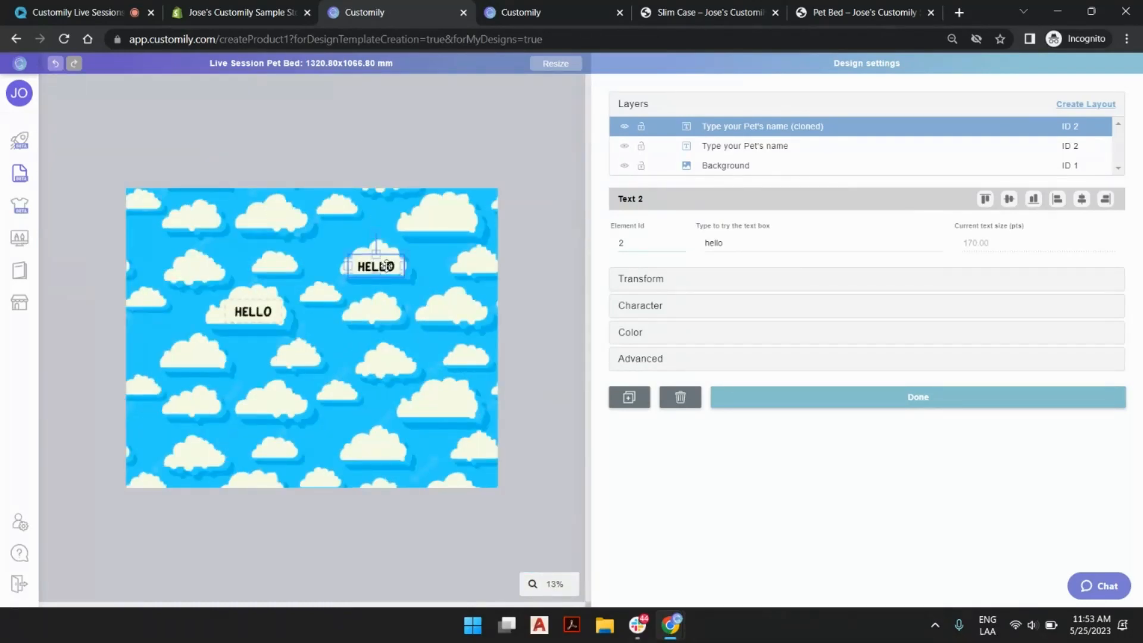
left_click_drag(386, 263, 454, 218)
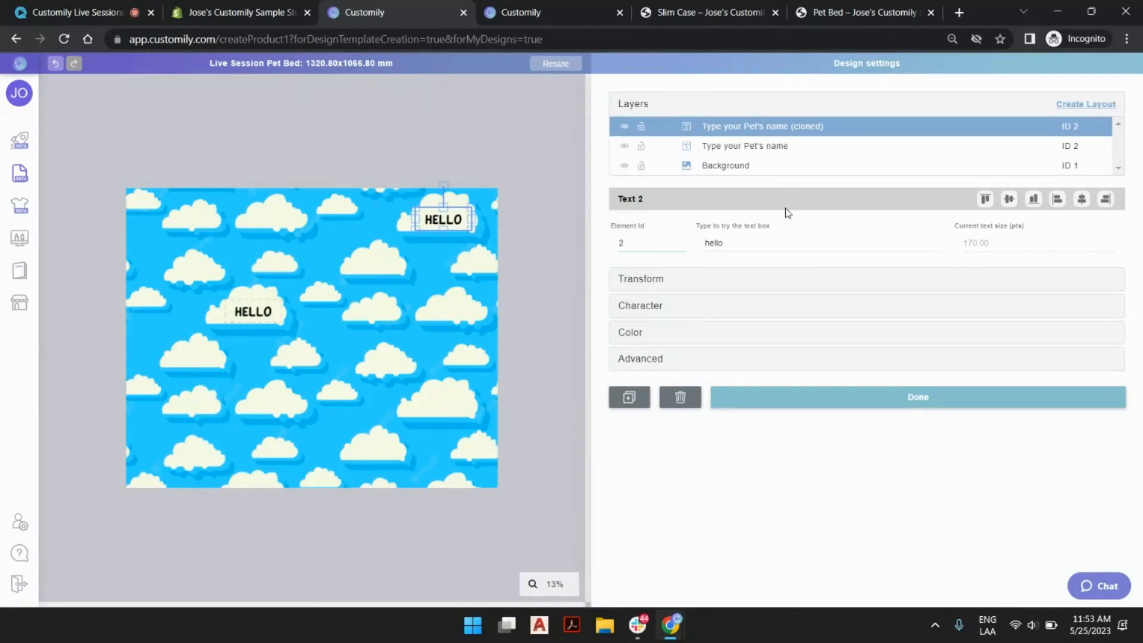
Duplicate the text box three times, placing copies on the large lower-right cloud, the cloud midway up the right side, and the cloud right of the upper centre.
left_click(632, 404)
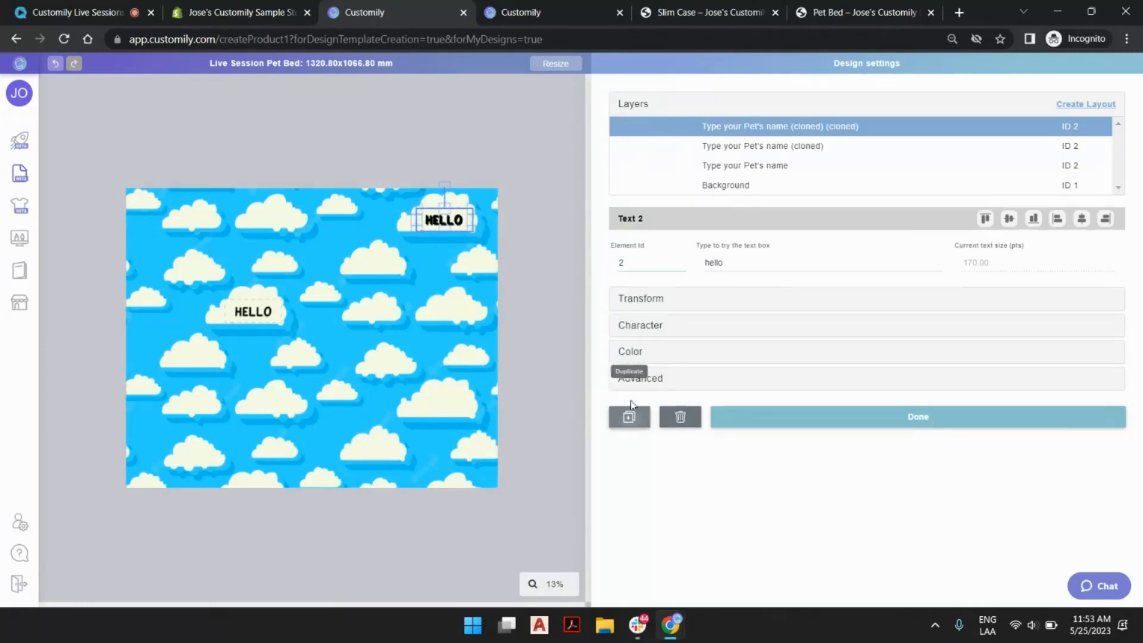
left_click_drag(444, 220, 446, 405)
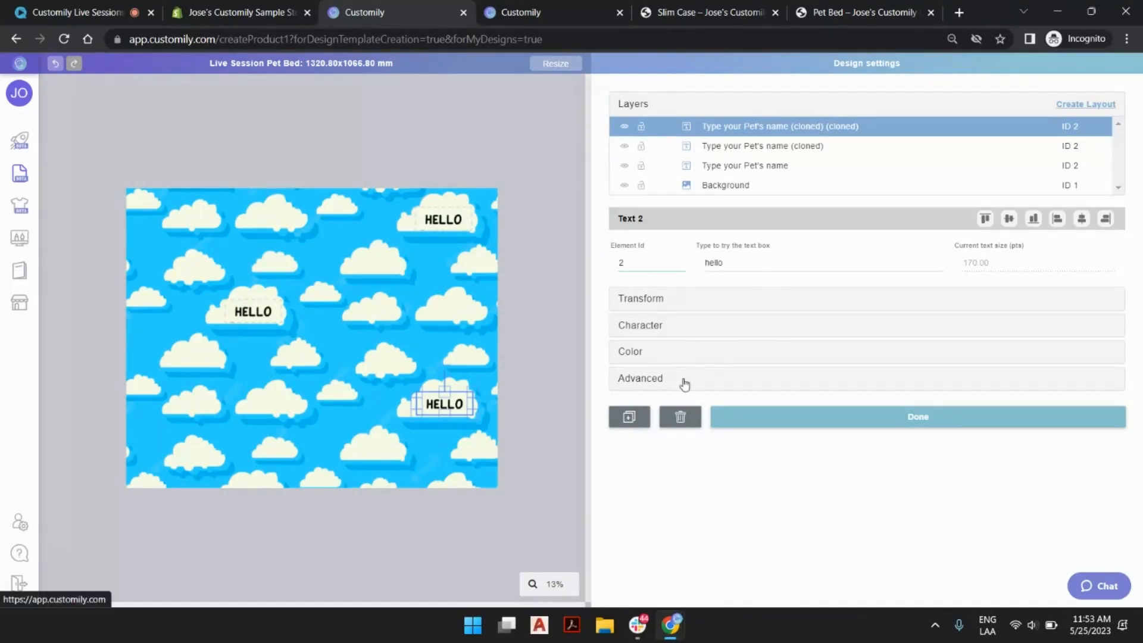
left_click(629, 416)
mouse_move(447, 403)
left_mouse_down()
mouse_move(453, 304)
mouse_move(479, 293)
mouse_move(429, 298)
left_mouse_up()
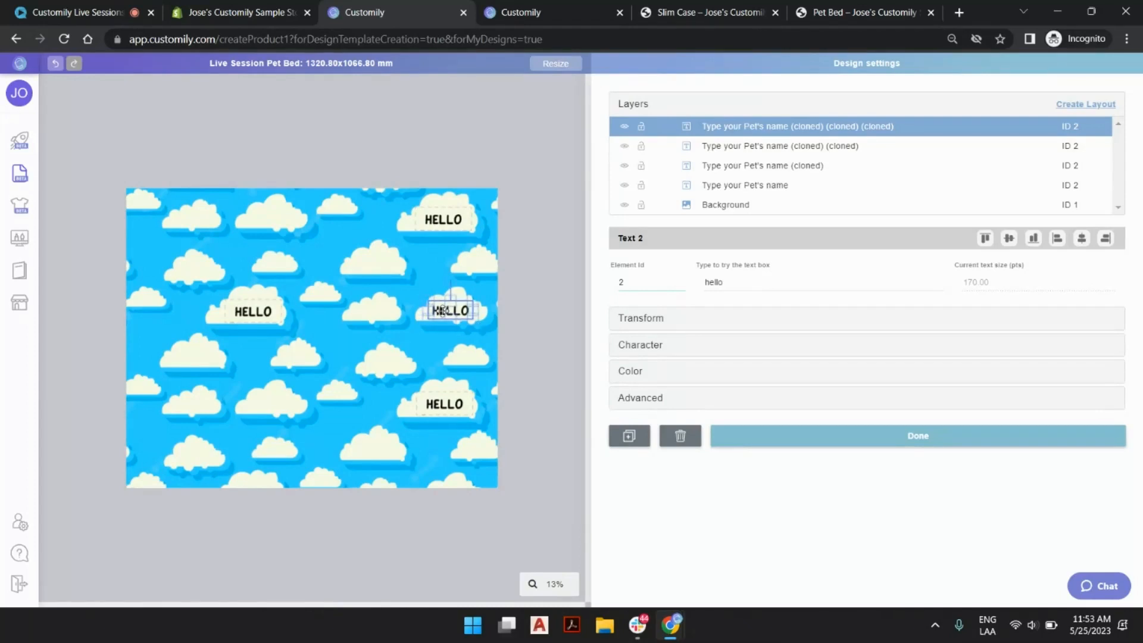
left_click(630, 437)
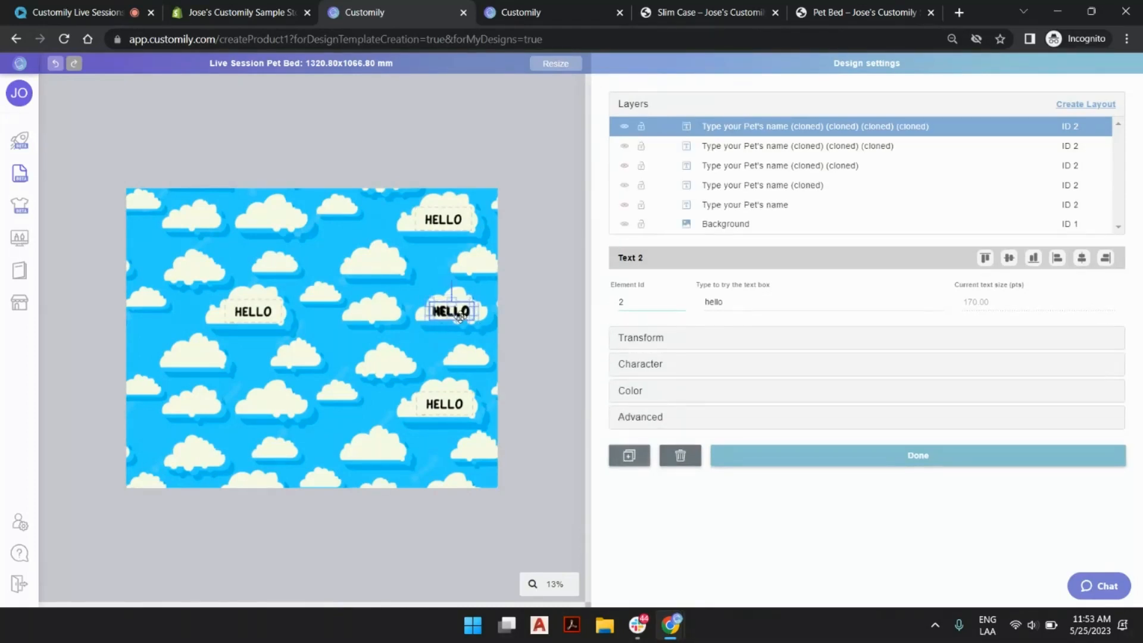
left_click_drag(455, 314, 381, 267)
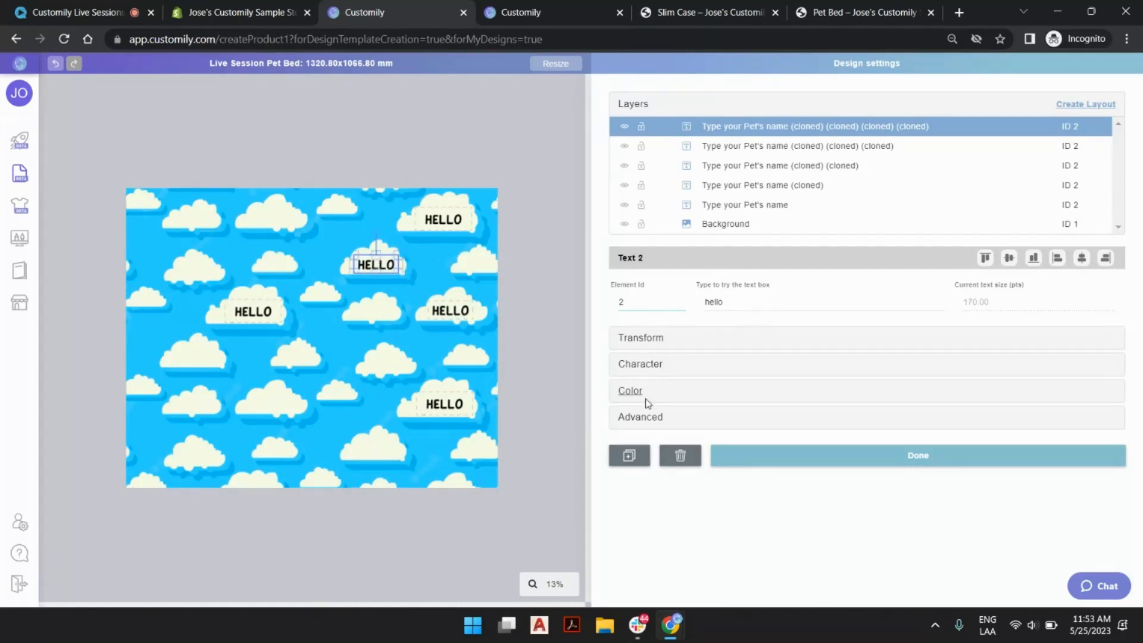
Duplicate the text box four more times, placing copies on the upper-left, mid-left and lower-left clouds and on the cloud near the bottom right.
left_click(634, 455)
mouse_move(374, 268)
left_mouse_down()
mouse_move(265, 219)
mouse_move(269, 264)
mouse_move(201, 355)
mouse_move(233, 397)
mouse_move(276, 401)
left_mouse_up()
left_click(629, 478)
left_click(633, 488)
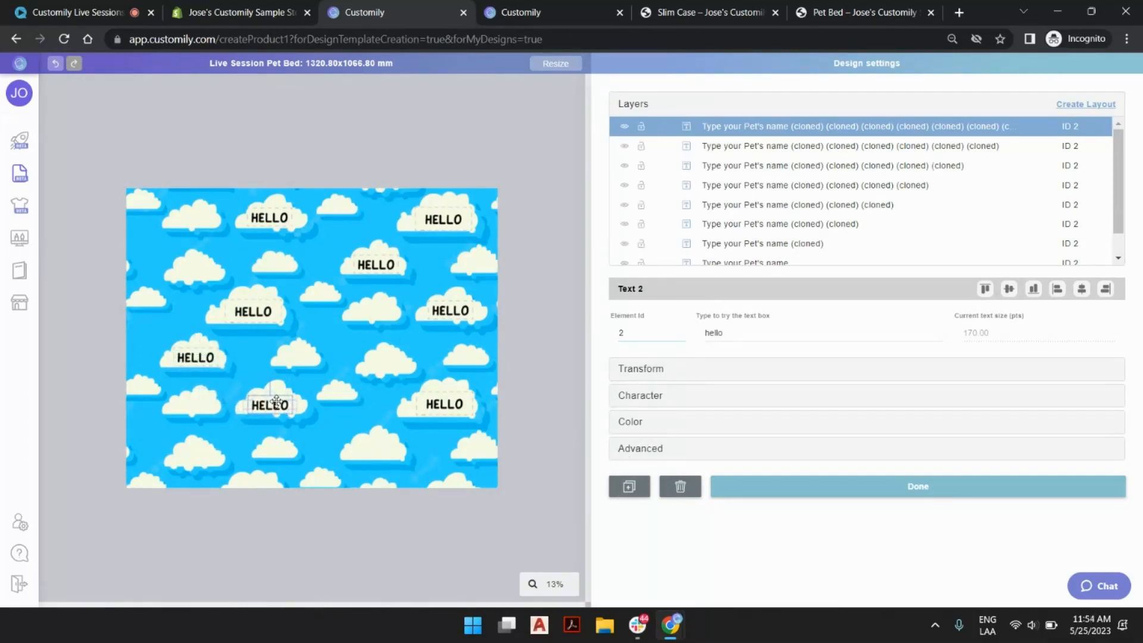
left_click(629, 487)
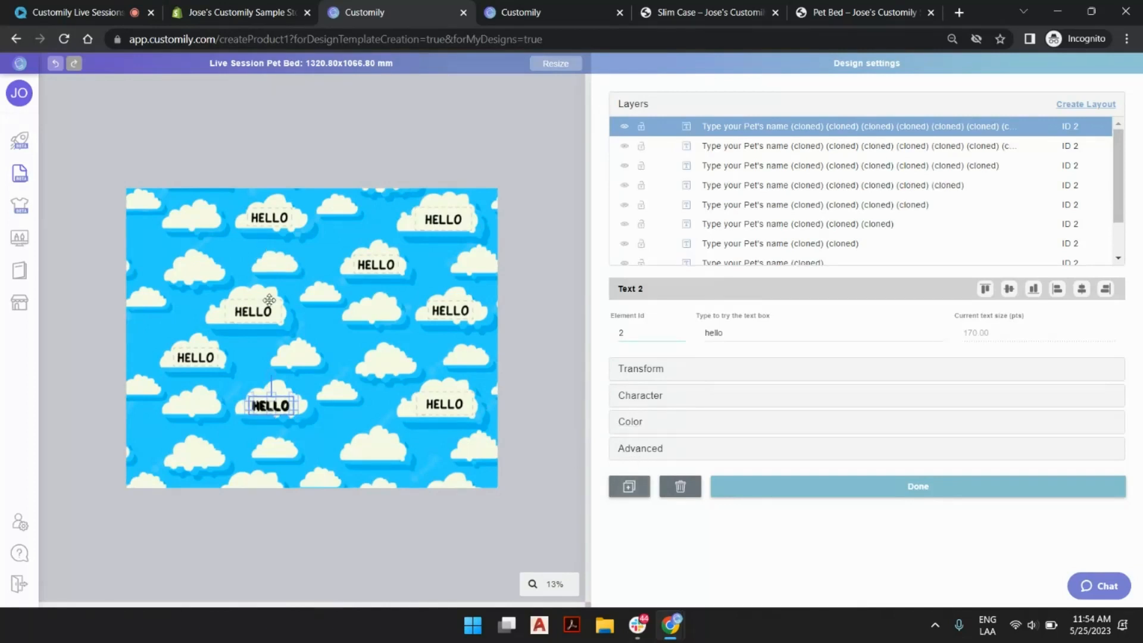
left_click_drag(273, 403, 385, 448)
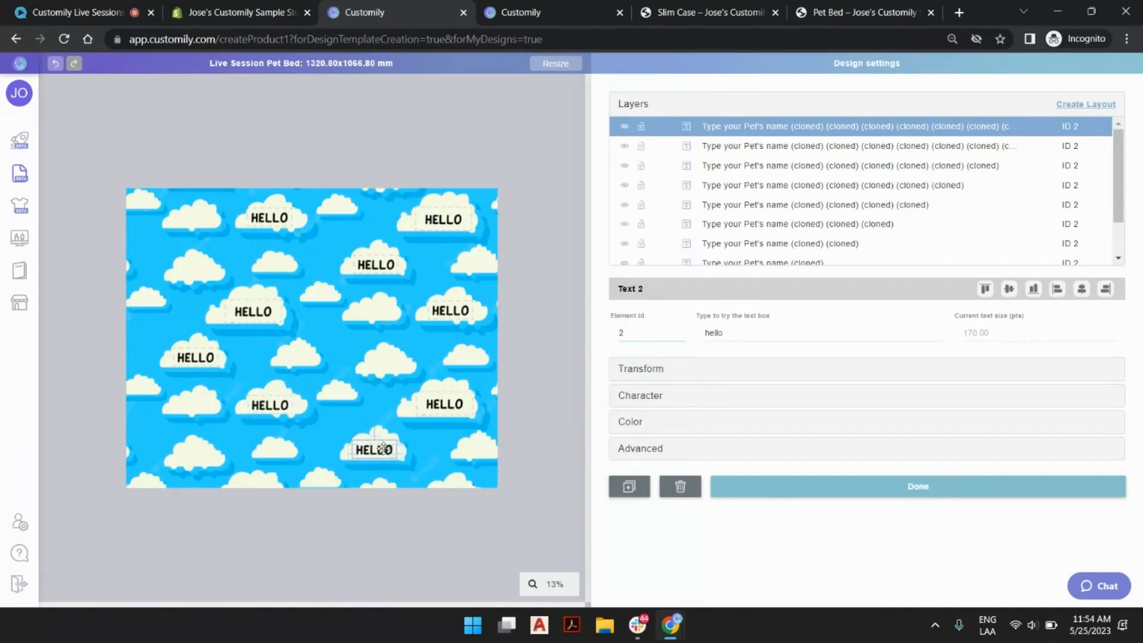
left_click(550, 298)
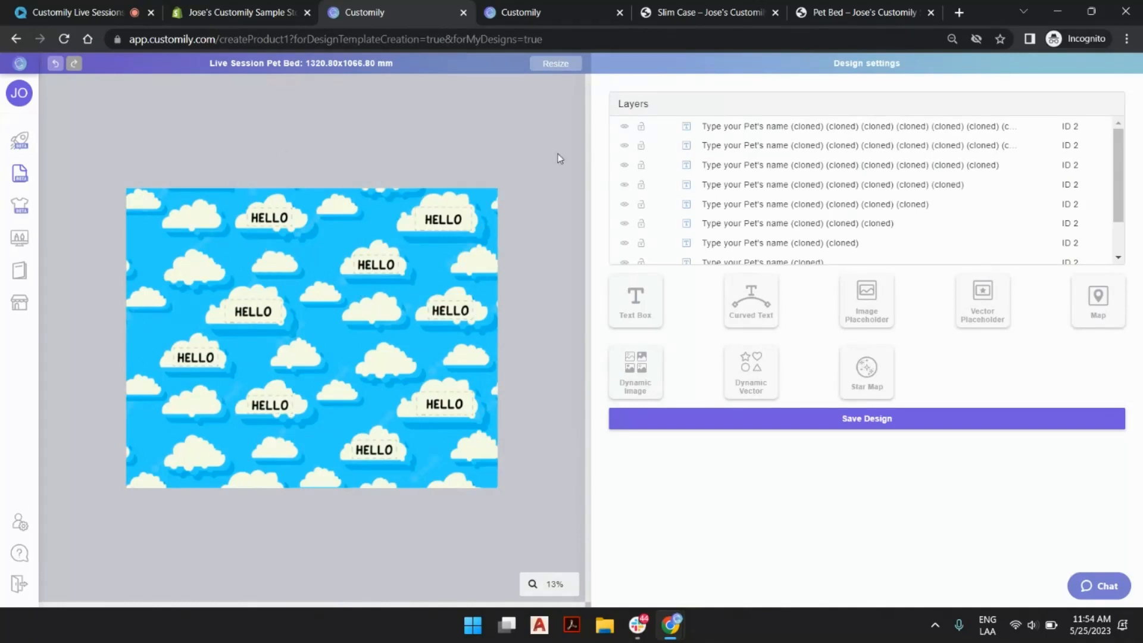
Replace the original text box's sample text with a short test name to check the link across all copies.
scroll(801, 241, "down", 1)
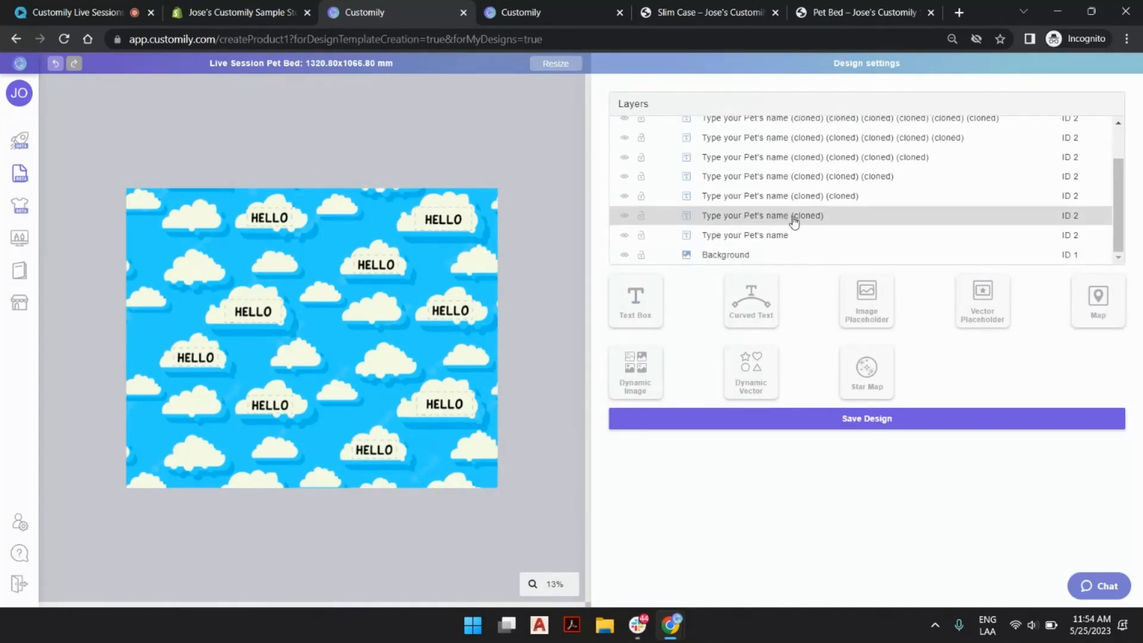
scroll(789, 232, "up", 3)
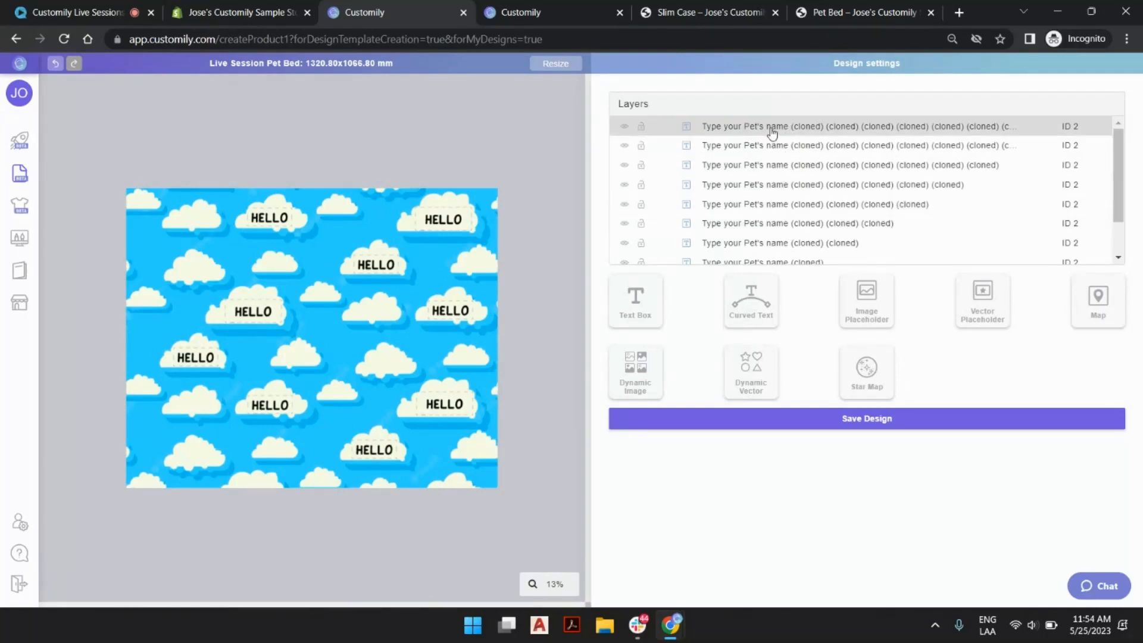
scroll(774, 137, "down", 1)
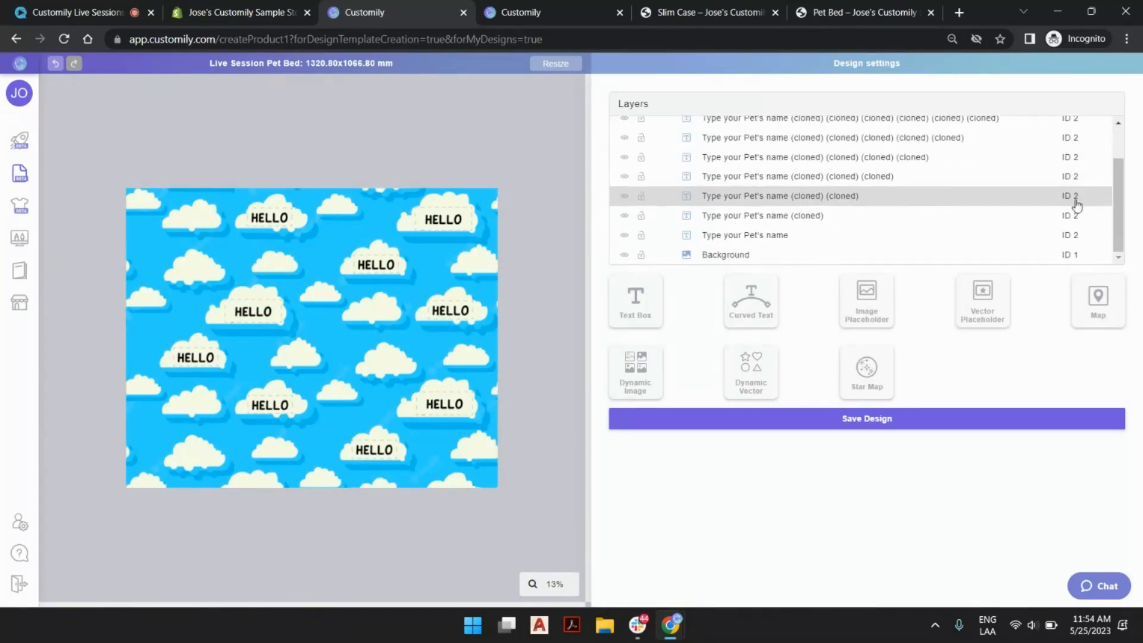
left_click(783, 243)
double_click(723, 332)
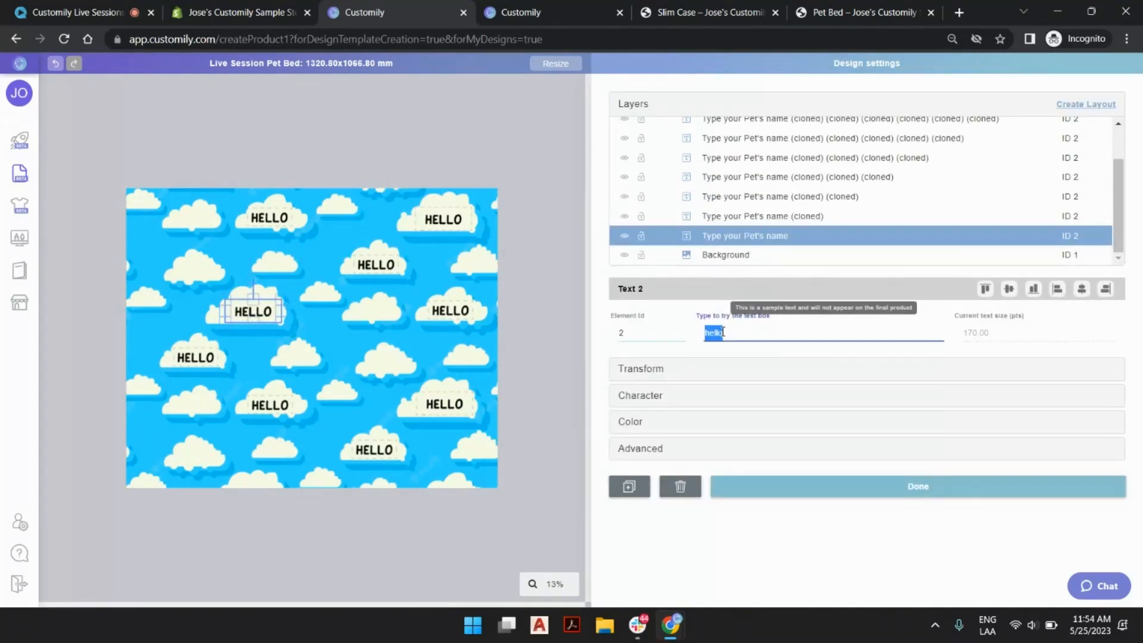
type("john")
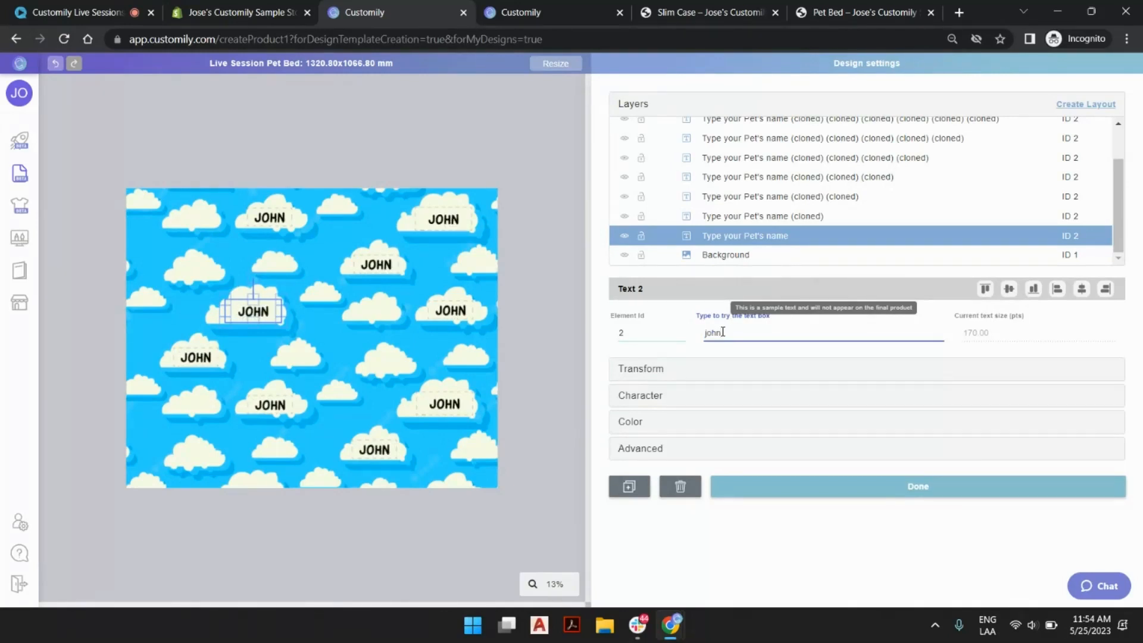
left_click(553, 137)
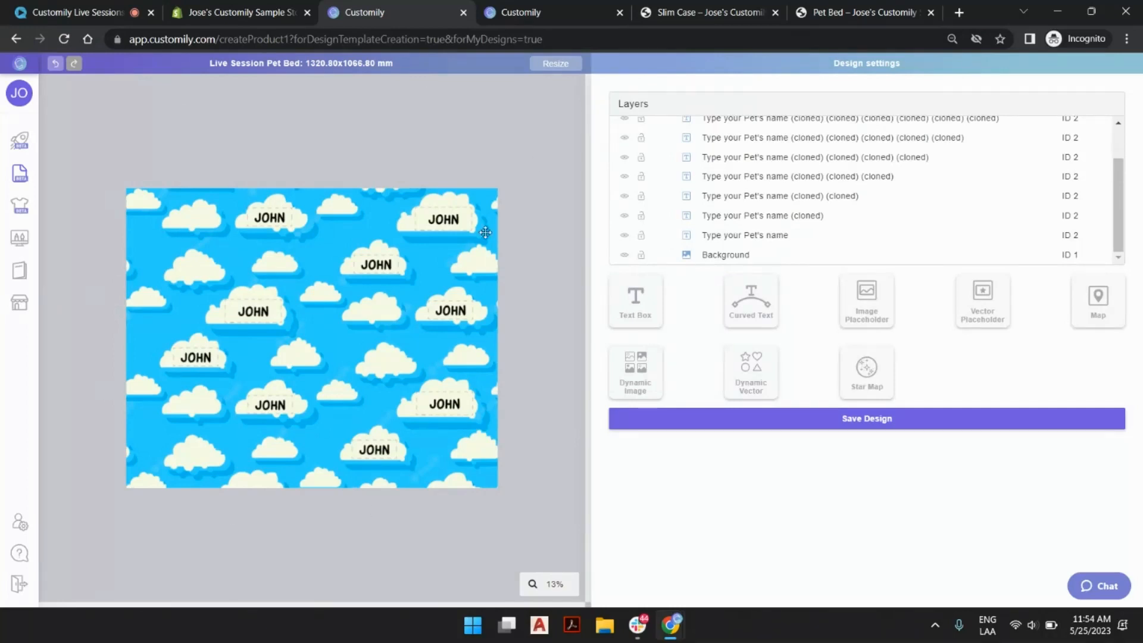
Save the design and open the options of the Live Session Pet Bed design on page 3 of the designs list.
left_click(840, 426)
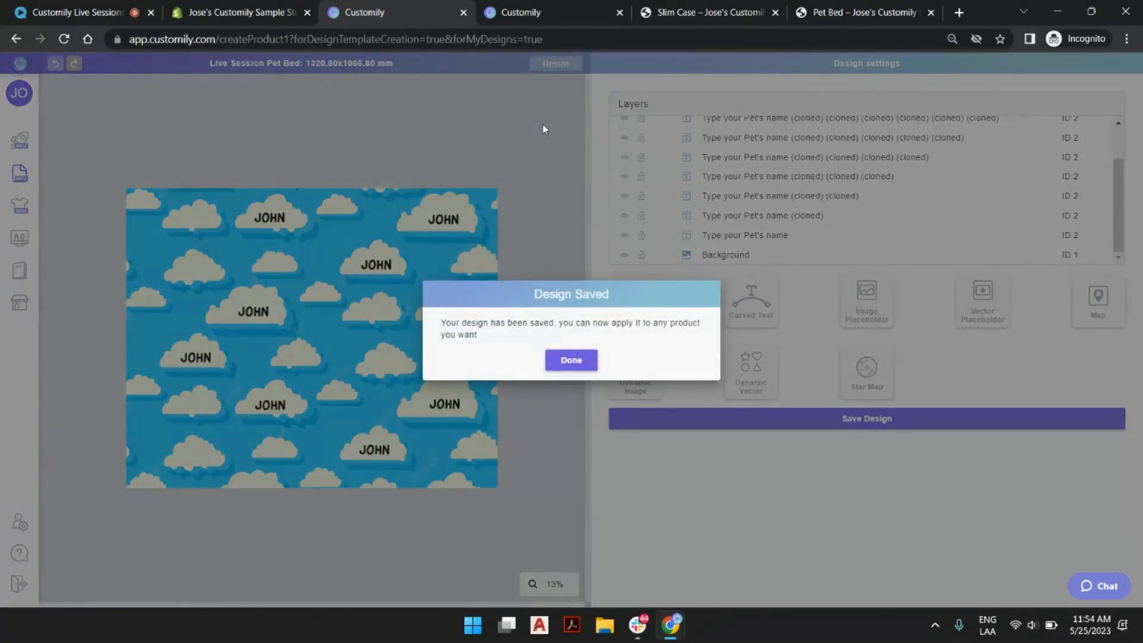
left_click(564, 359)
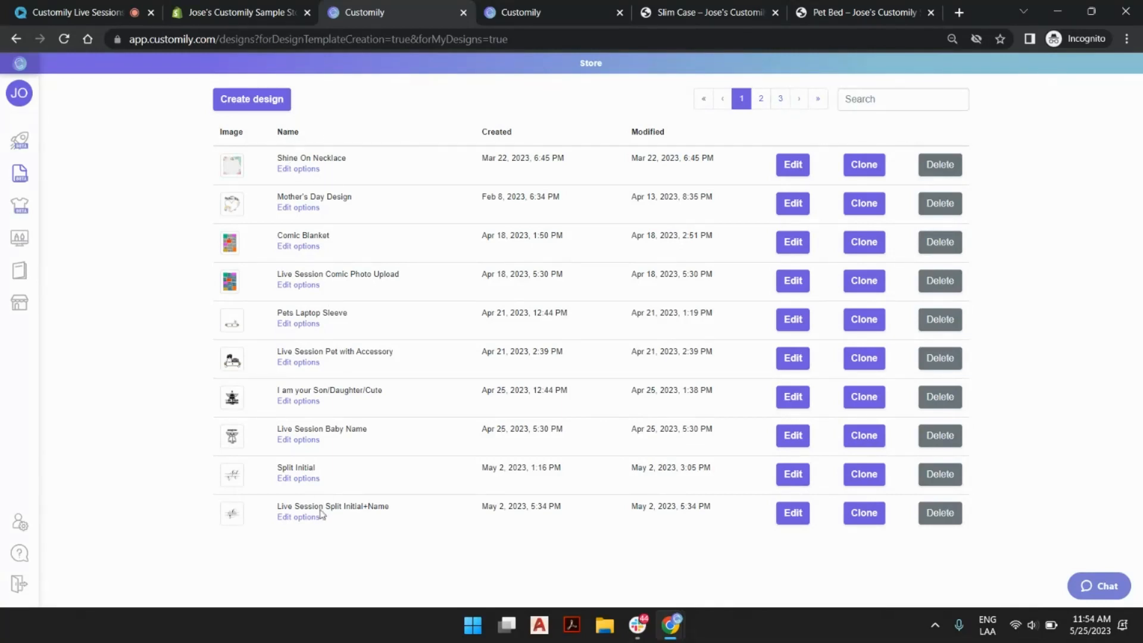
left_click(779, 100)
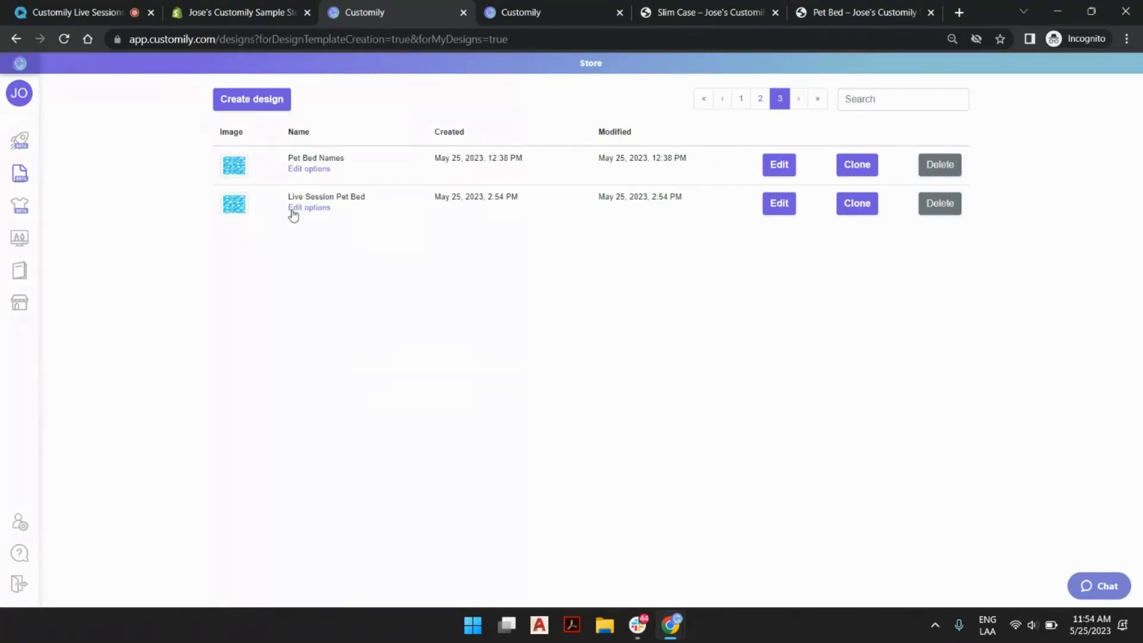
left_click(326, 210)
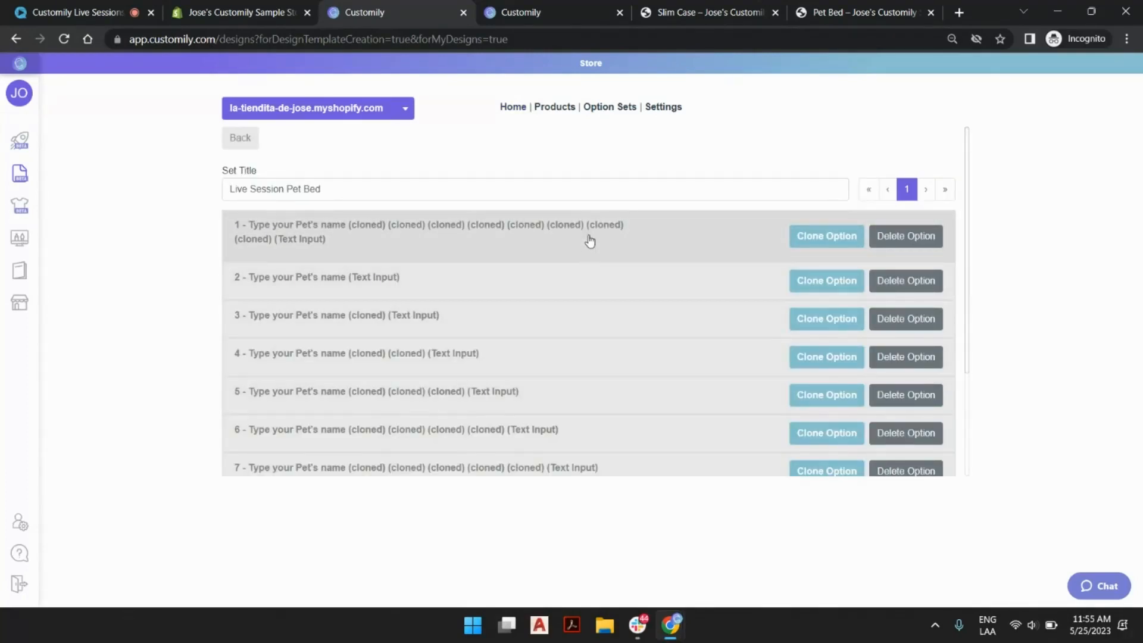
Delete every cloned pet-name option from the option set, keeping only the original "Type your Pet's name" text input.
scroll(594, 355, "down", 3)
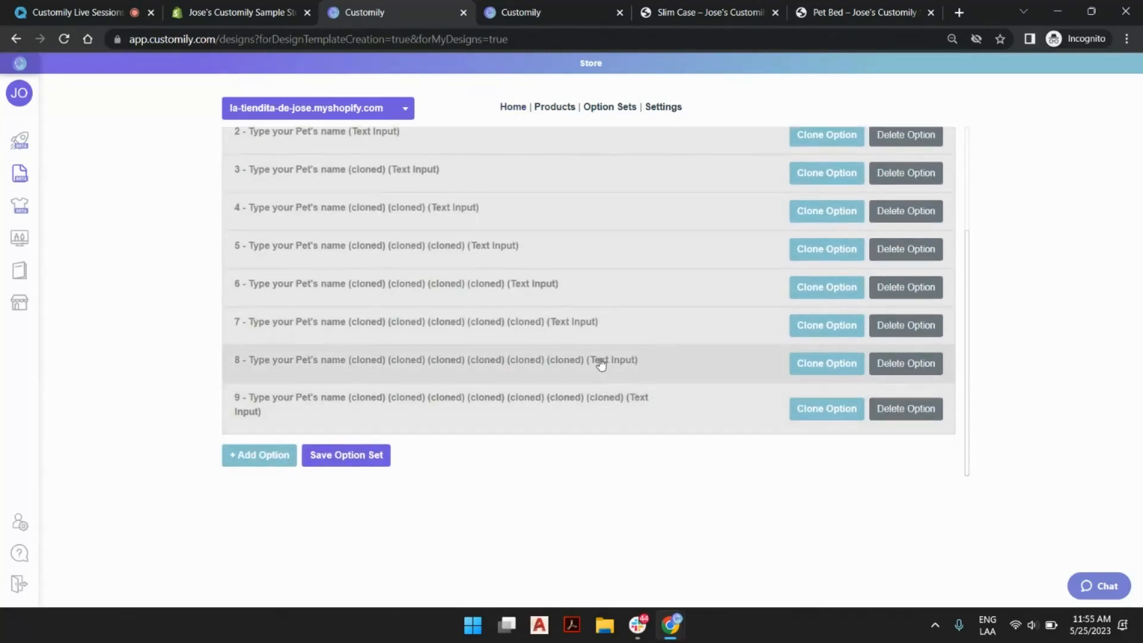
scroll(598, 360, "up", 3)
scroll(574, 252, "down", 3)
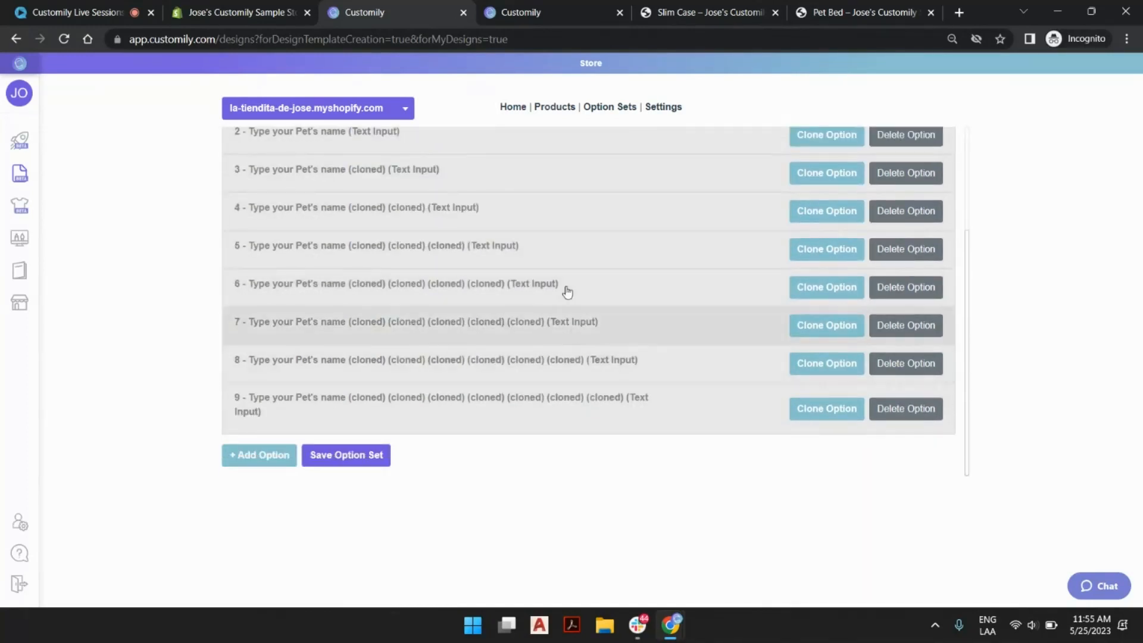
scroll(567, 280, "up", 3)
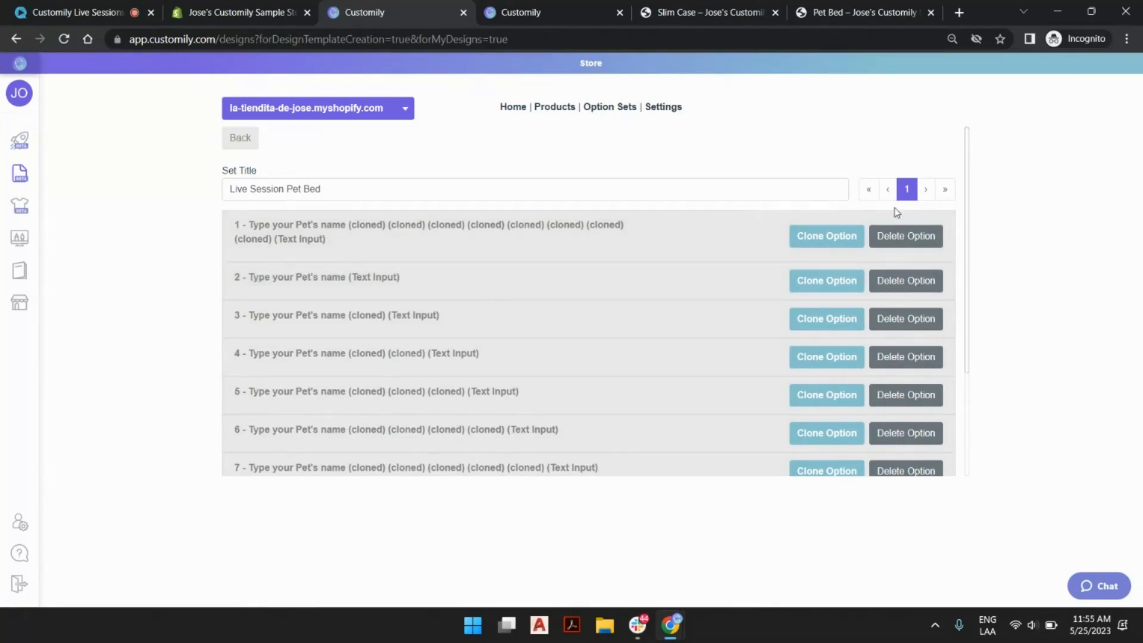
left_click(906, 238)
left_click(921, 275)
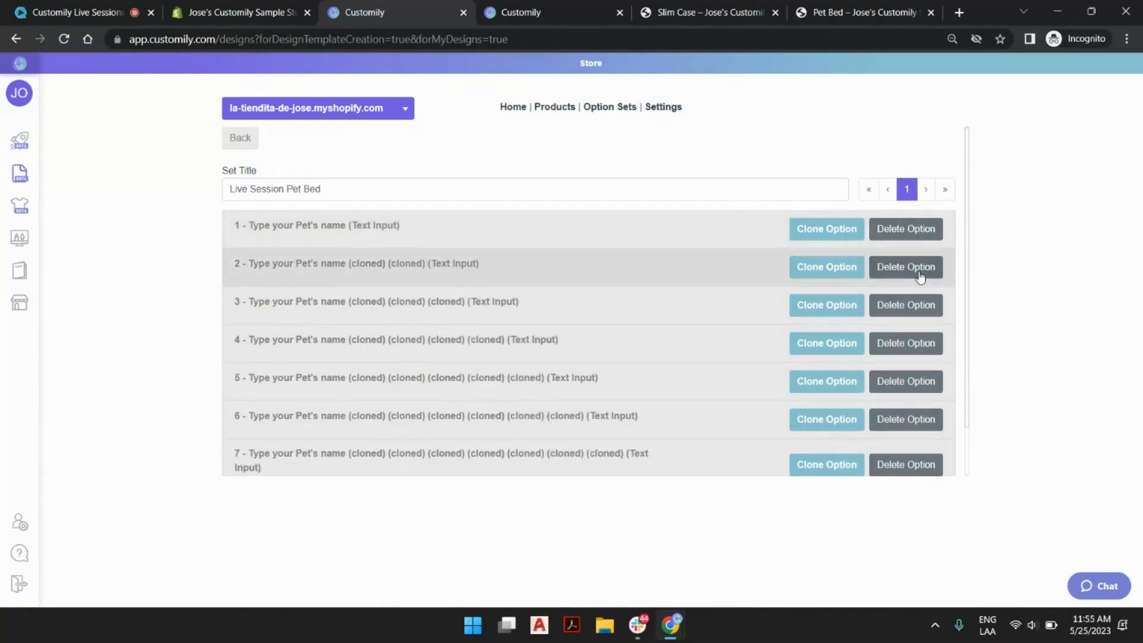
left_click(921, 275)
left_click(921, 275)
left_click(921, 276)
left_click(920, 275)
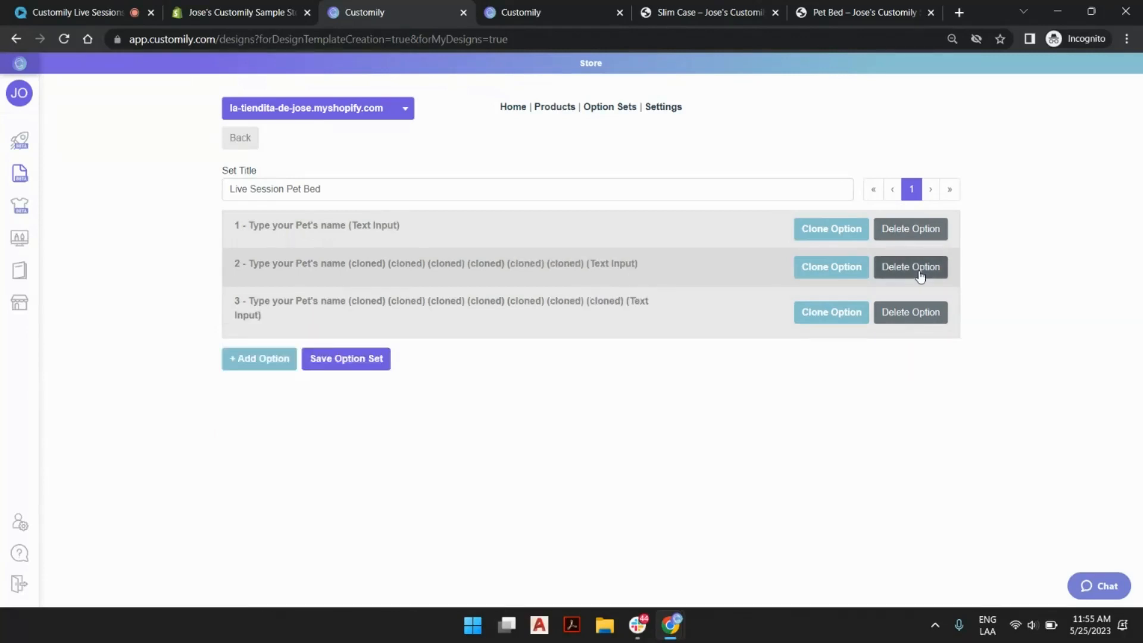
left_click(920, 276)
left_click(921, 276)
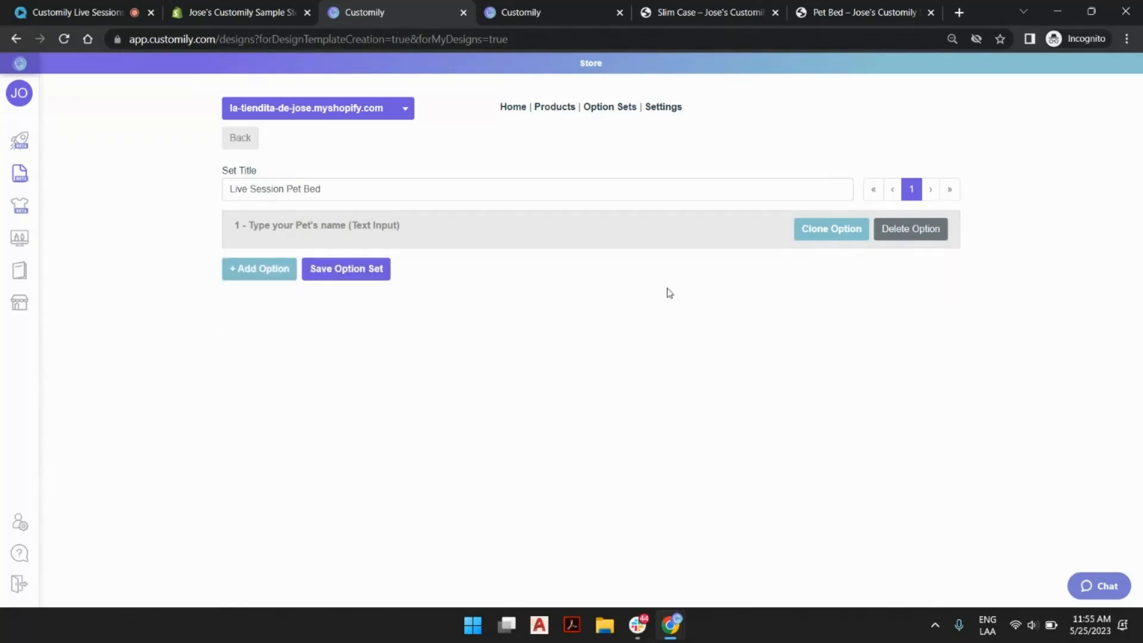
Give the pet-name option a sample name as placeholder and set its maximum length to 16 characters.
left_click(498, 240)
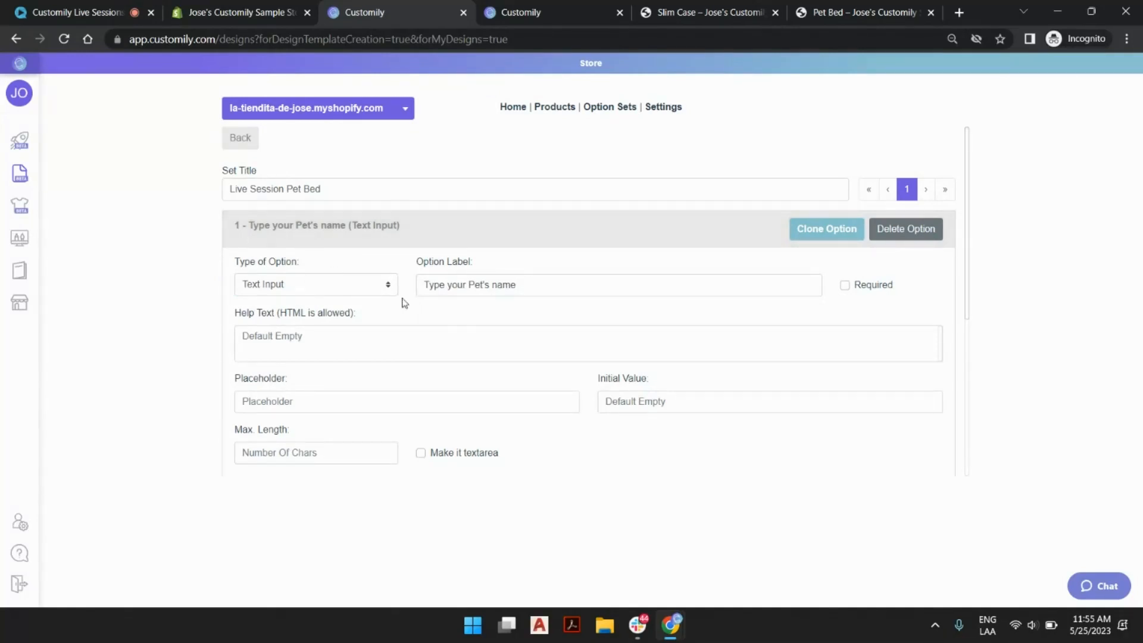
scroll(542, 289, "down", 2)
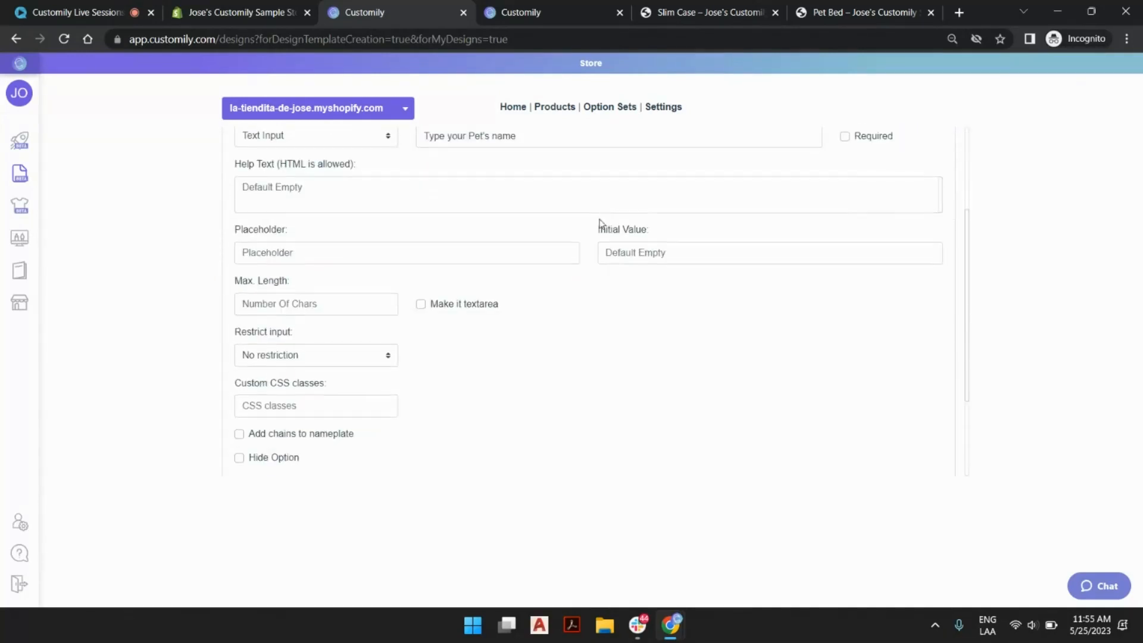
left_click(671, 251)
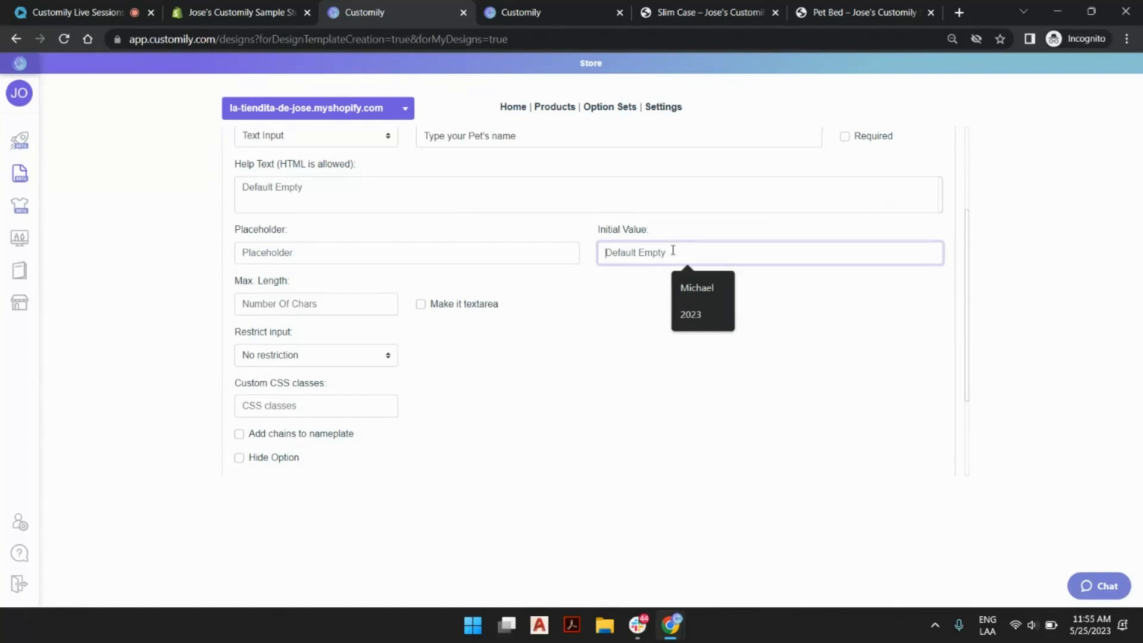
left_click(506, 252)
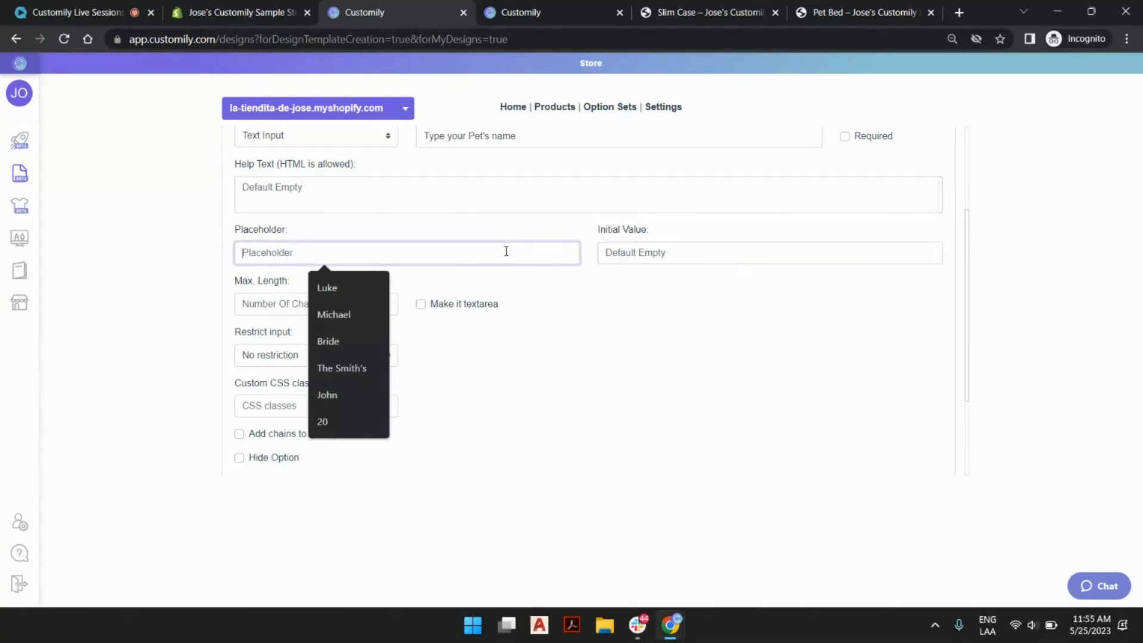
left_click(345, 291)
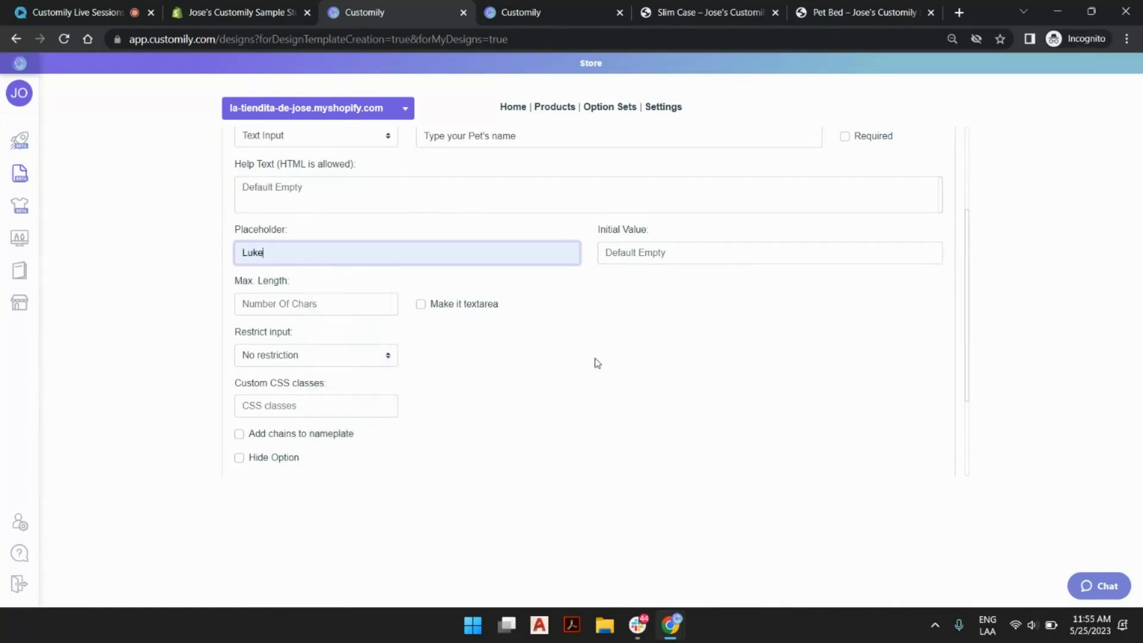
left_click(332, 304)
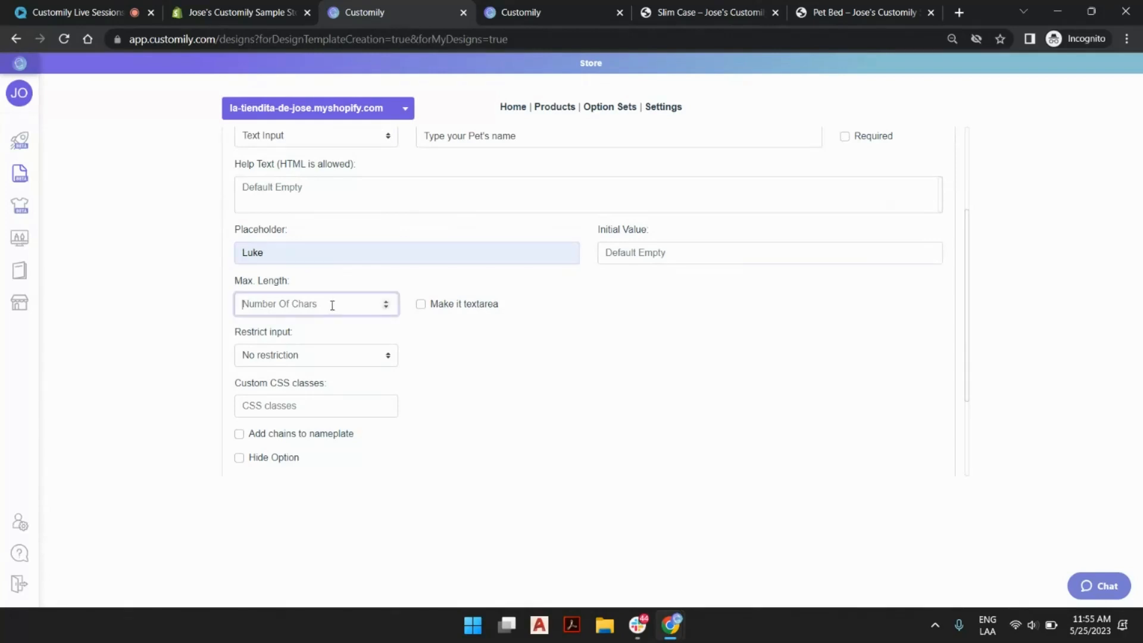
type("16")
left_click(586, 340)
scroll(587, 341, "down", 2)
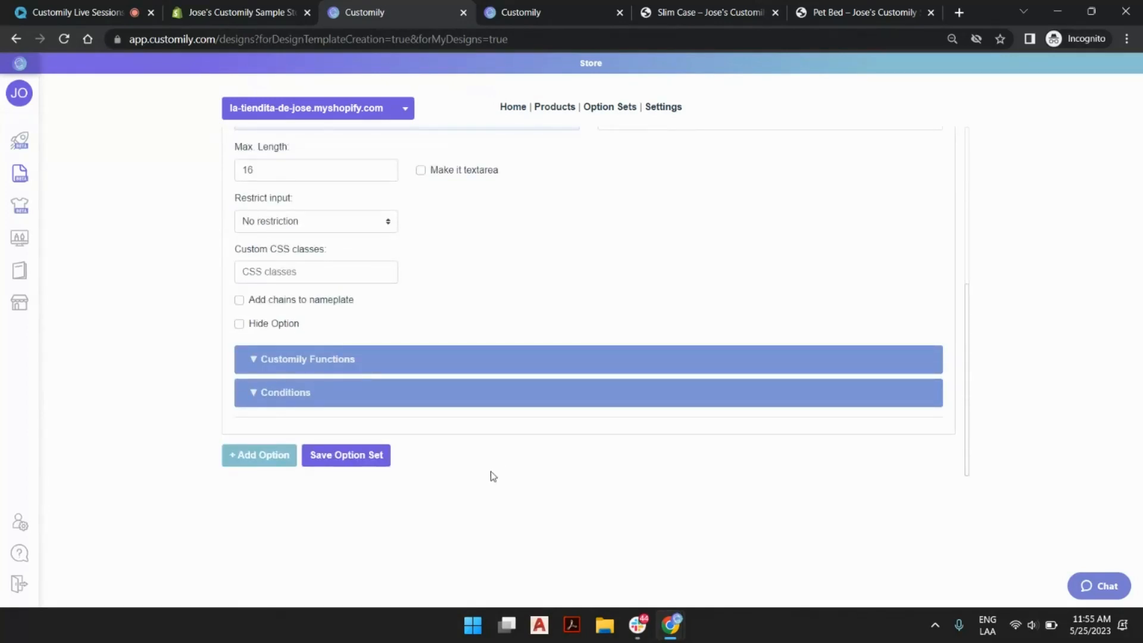
Make the pet-name option a textarea and save the option set.
scroll(573, 298, "up", 3)
scroll(495, 328, "down", 2)
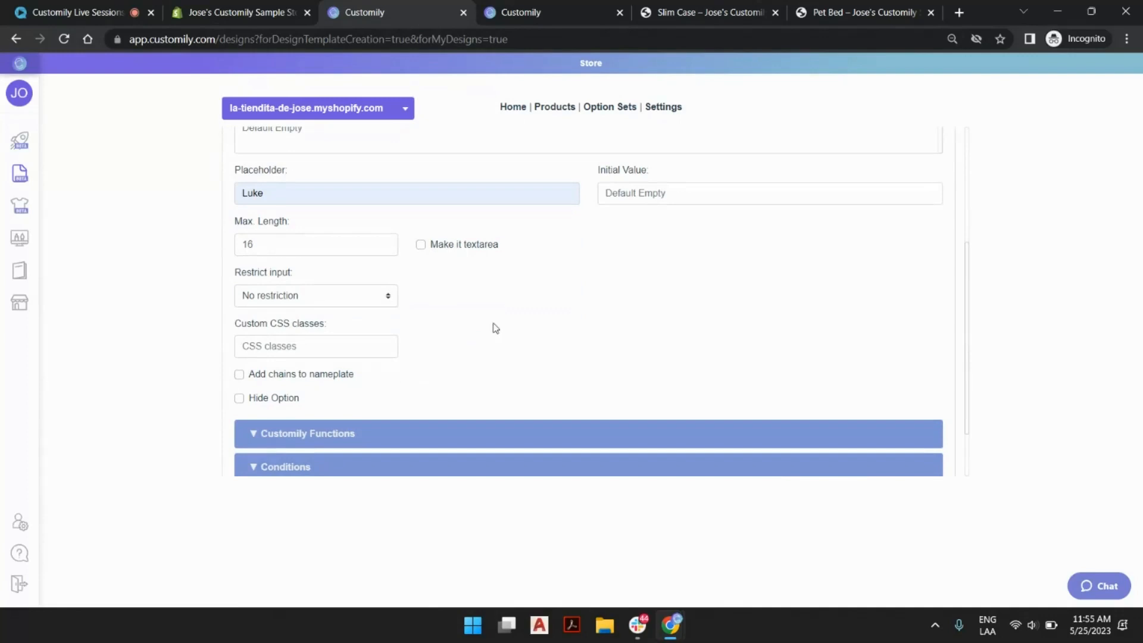
left_click(420, 246)
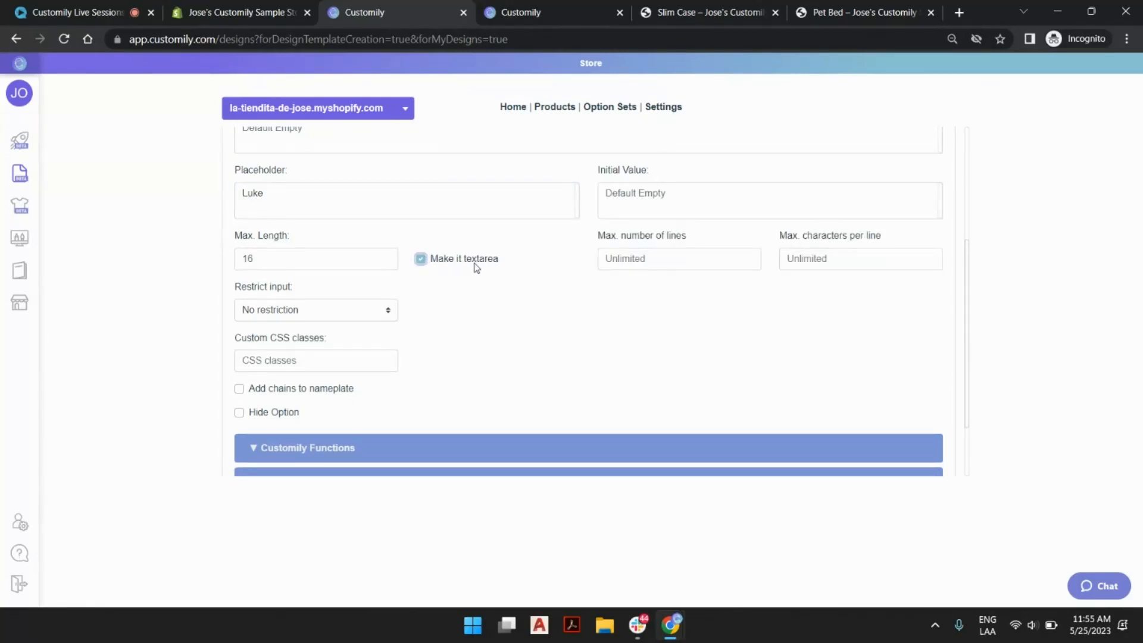
scroll(490, 321, "up", 3)
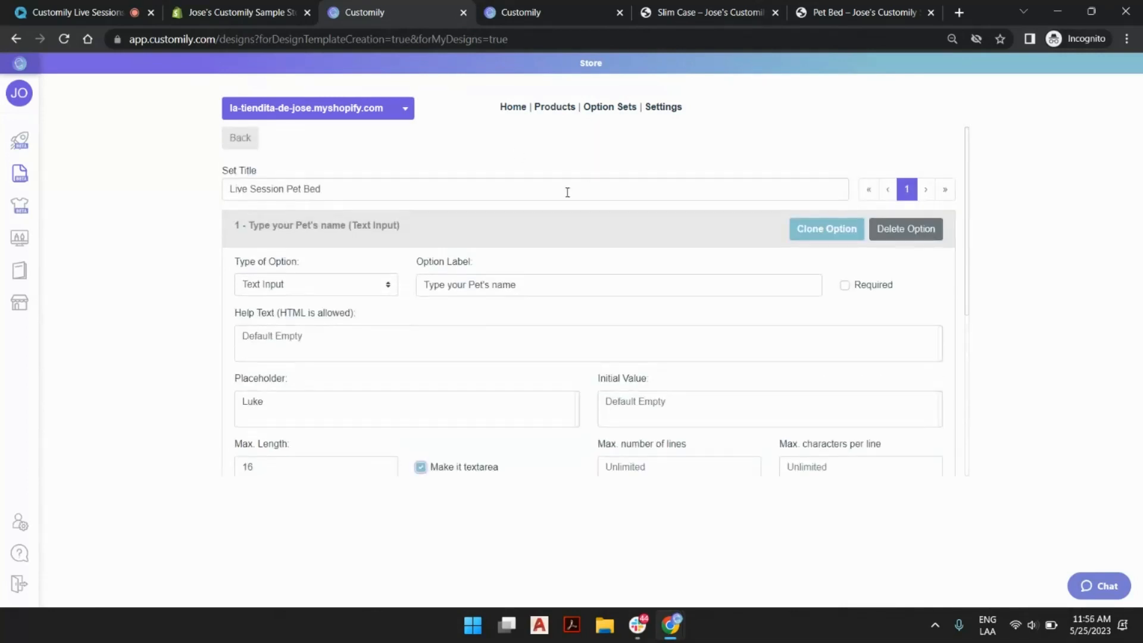
left_click(462, 227)
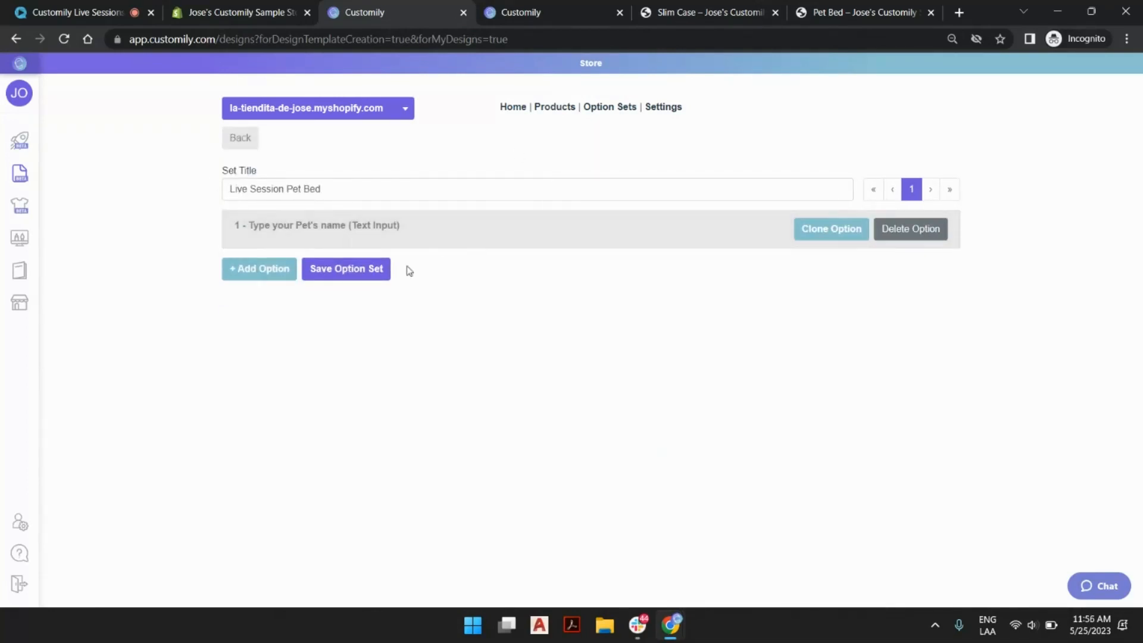
left_click(373, 276)
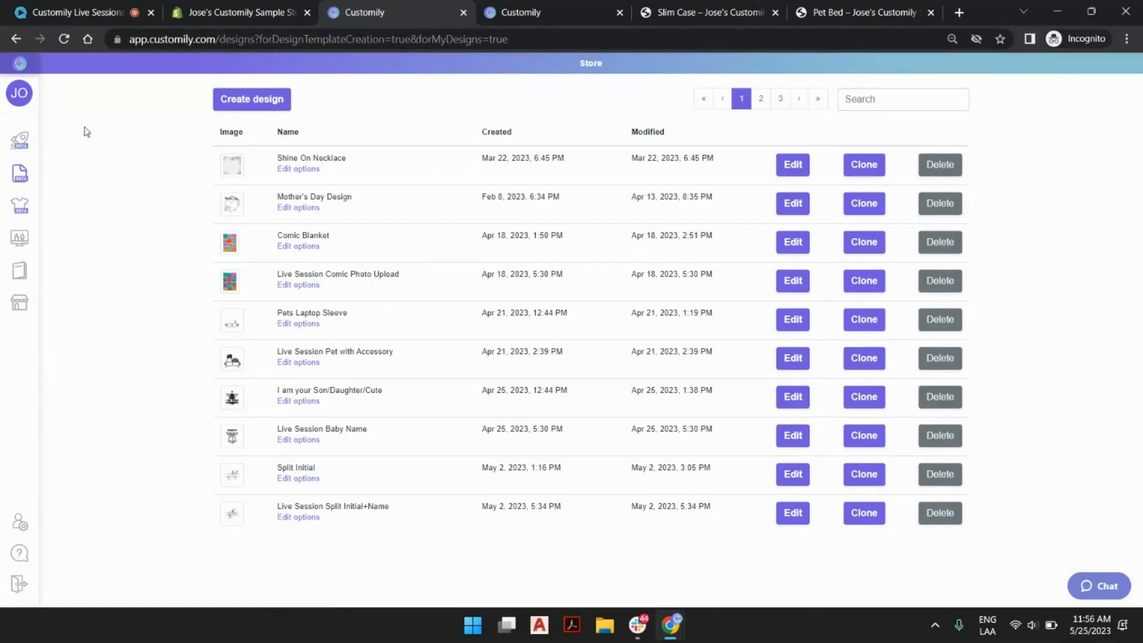
Start creating a new store product with Printify as the print provider.
left_click(36, 143)
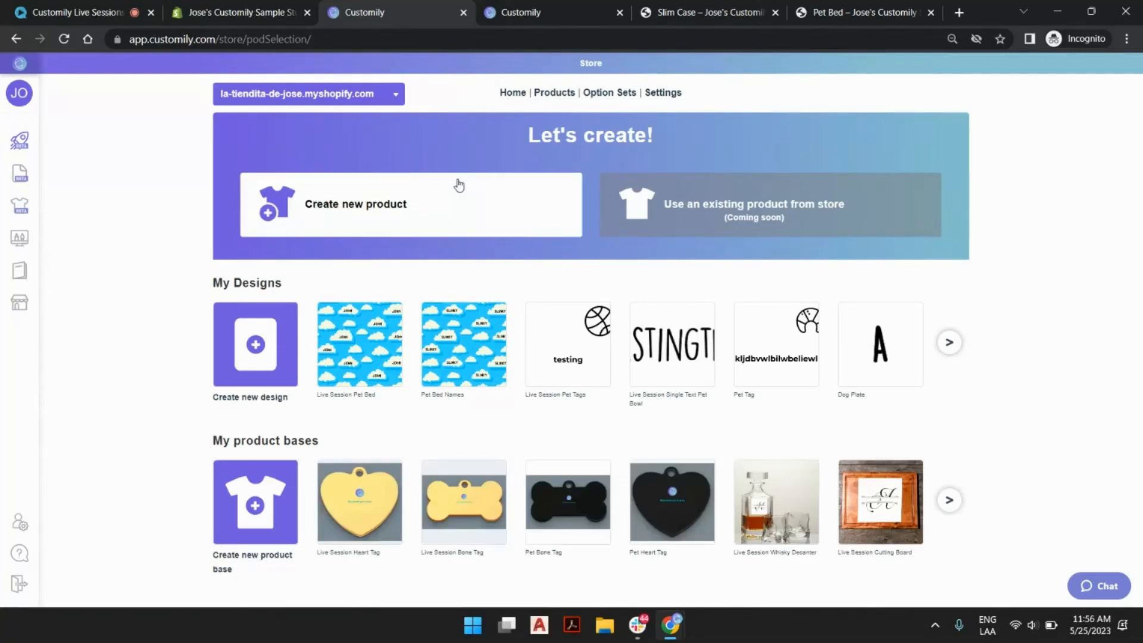
left_click(458, 186)
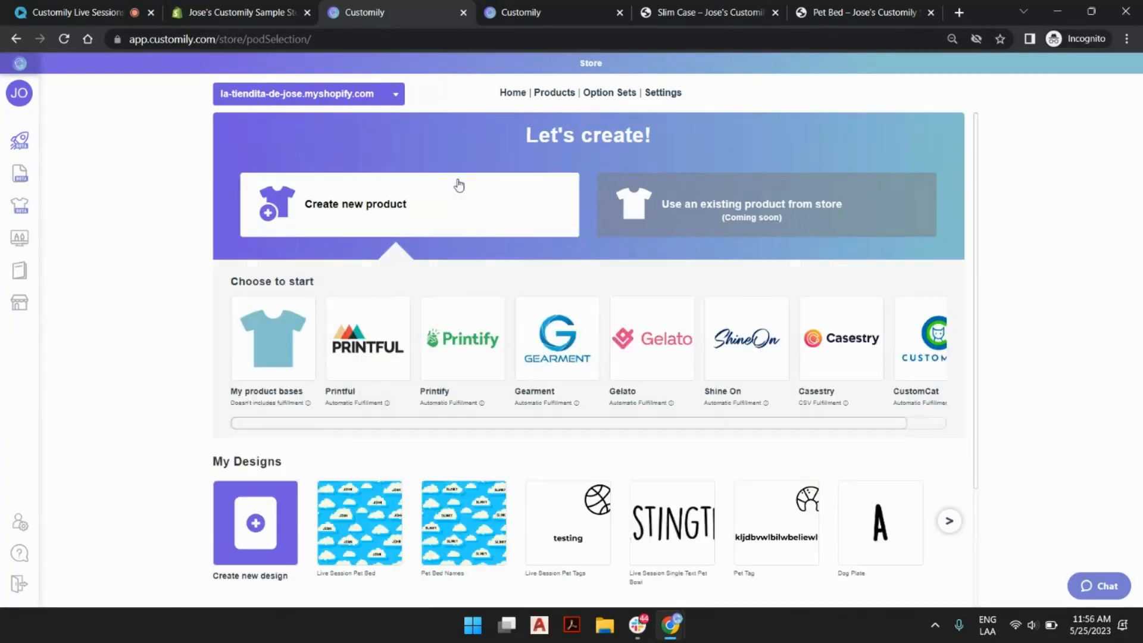
left_click(474, 313)
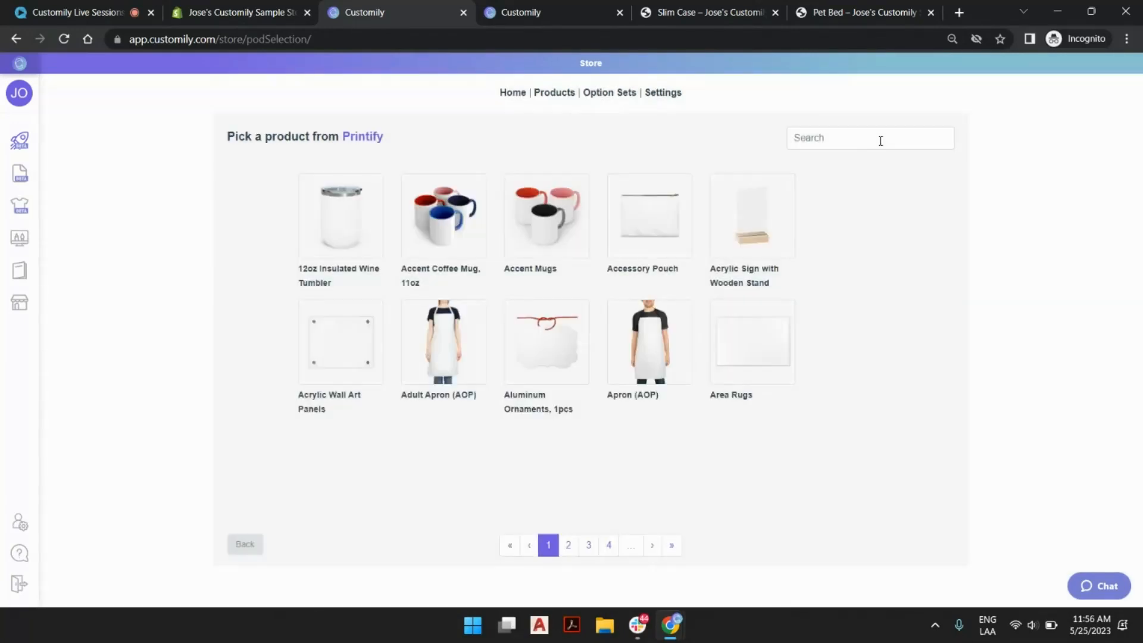
Search Printify's catalogue for "bed", choose the Pet Bed, and include its 50" × 40" and 40" × 30" size variants.
left_click(881, 140)
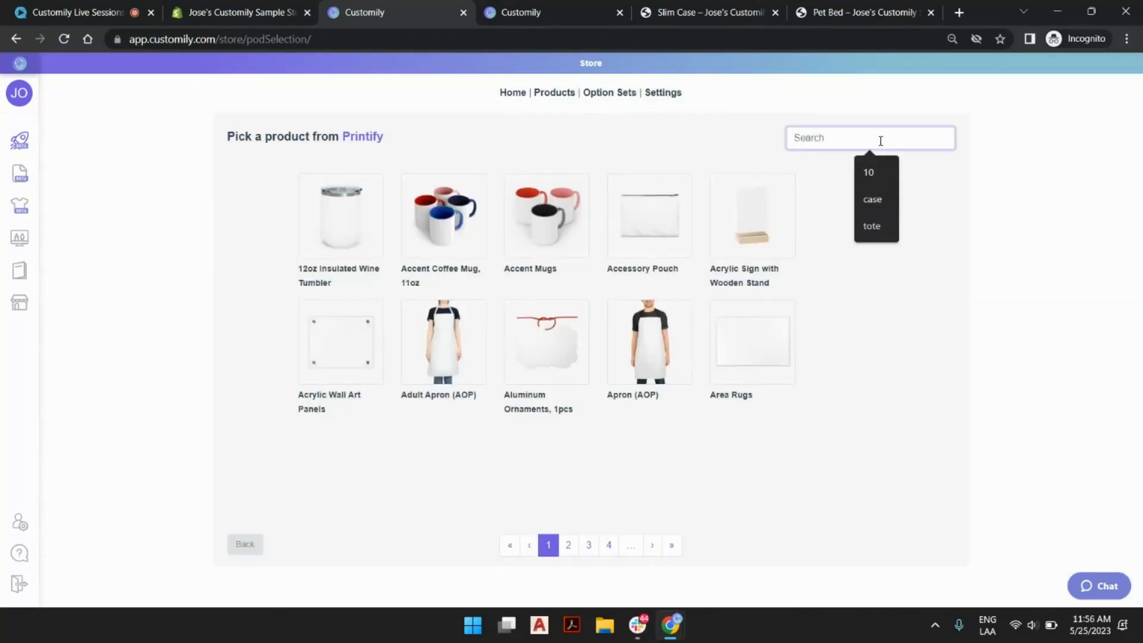
type("bed")
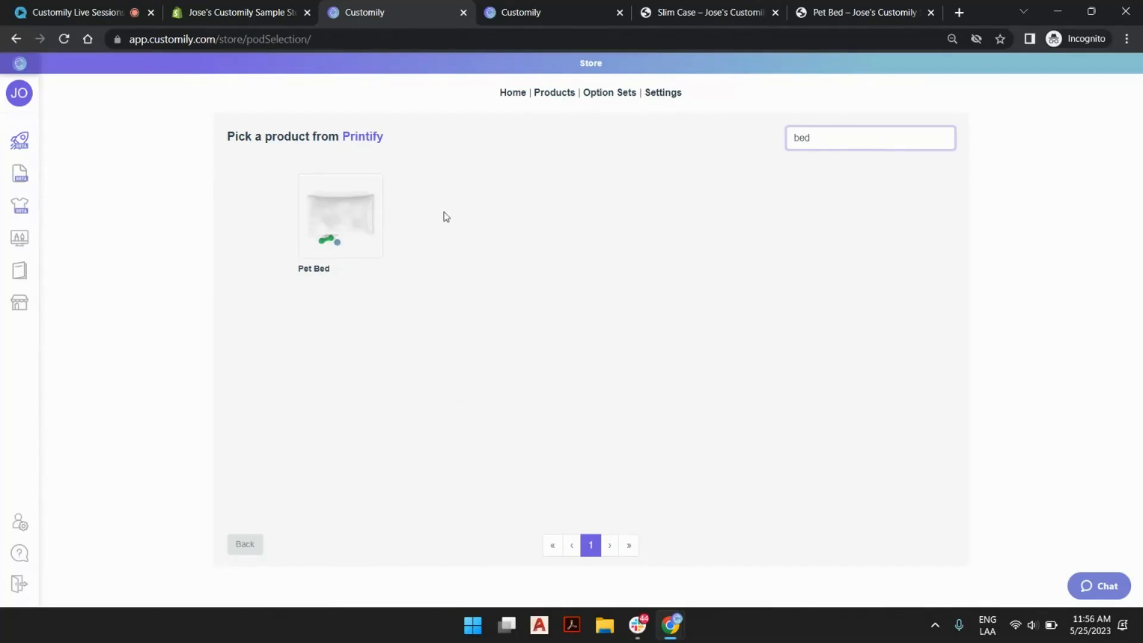
left_click(374, 213)
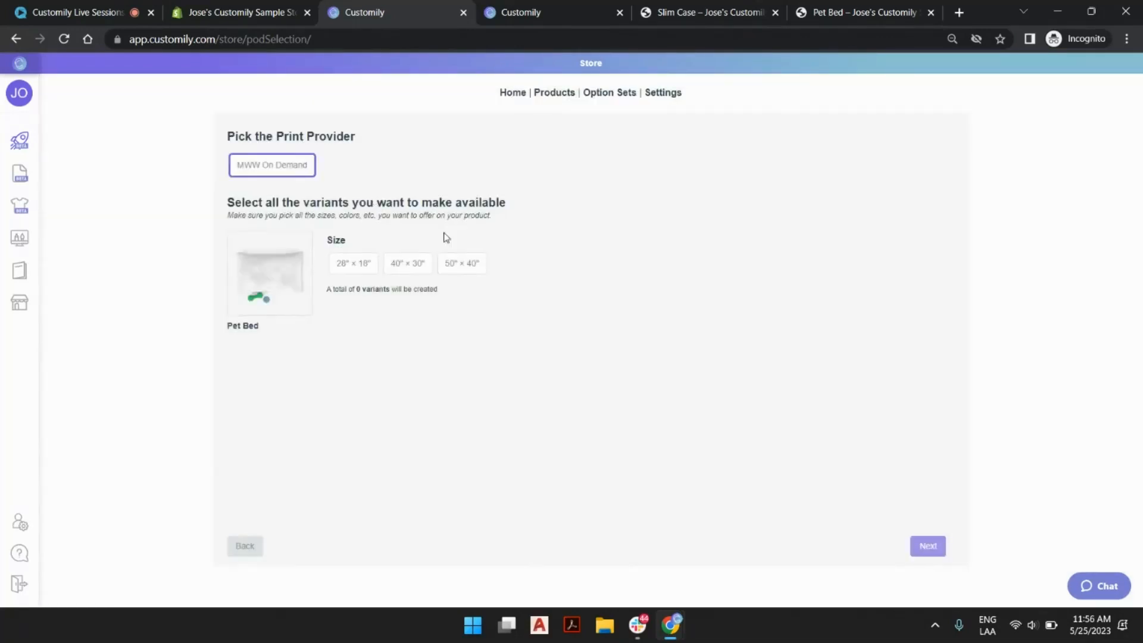
left_click(467, 262)
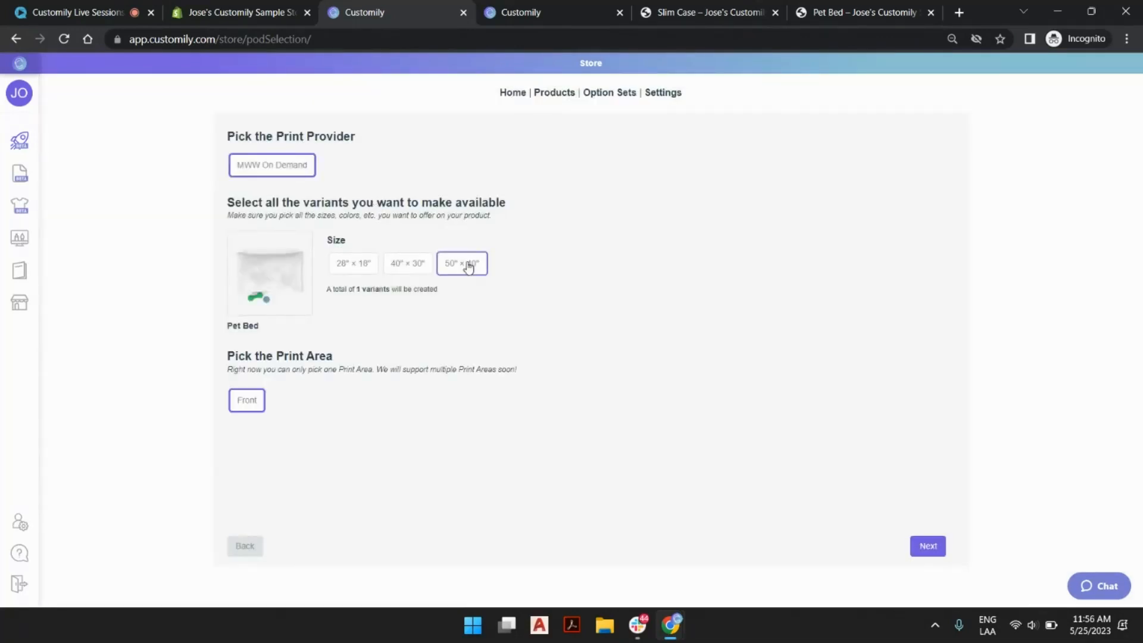
left_click(426, 267)
left_click(927, 545)
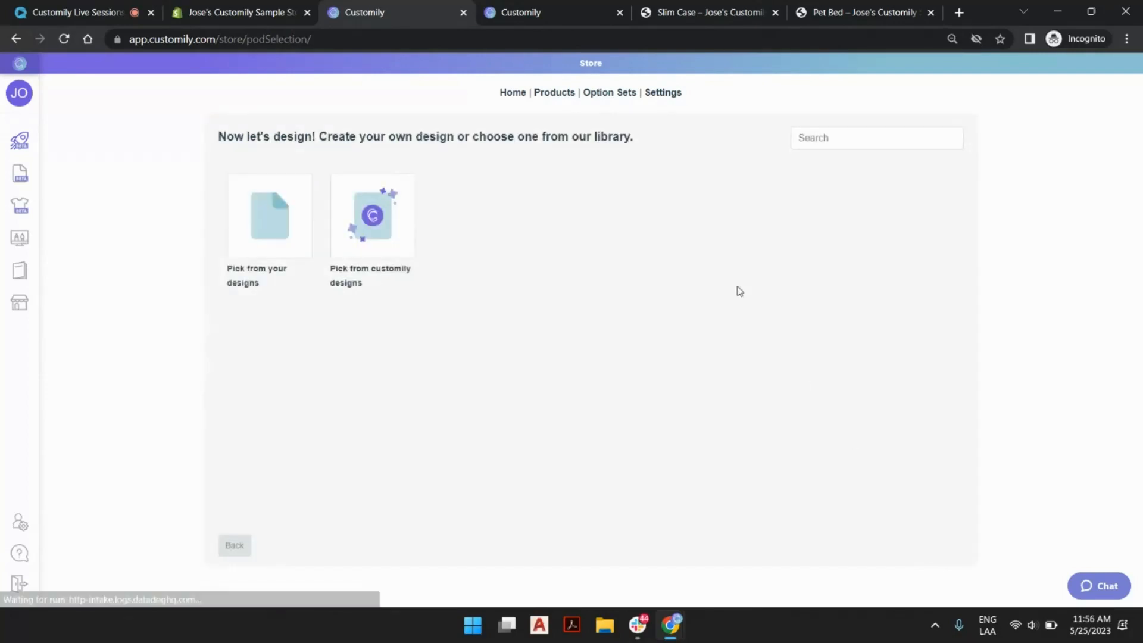
Apply the "Live Session Pet Bed" design from your own design library to the product.
left_click(280, 210)
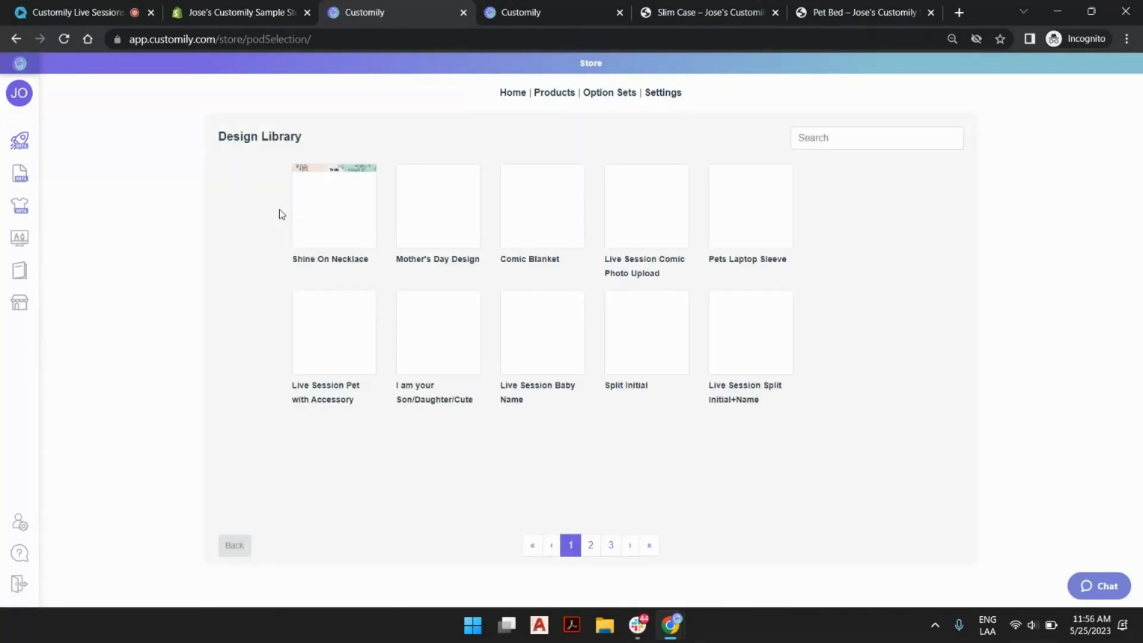
left_click(653, 545)
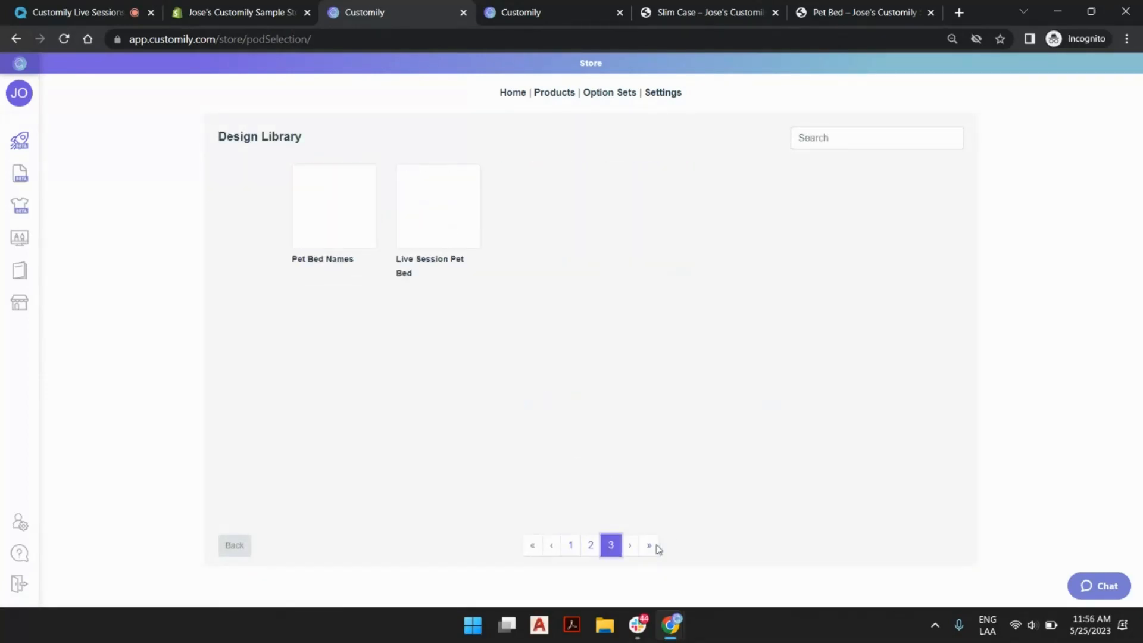
left_click(451, 206)
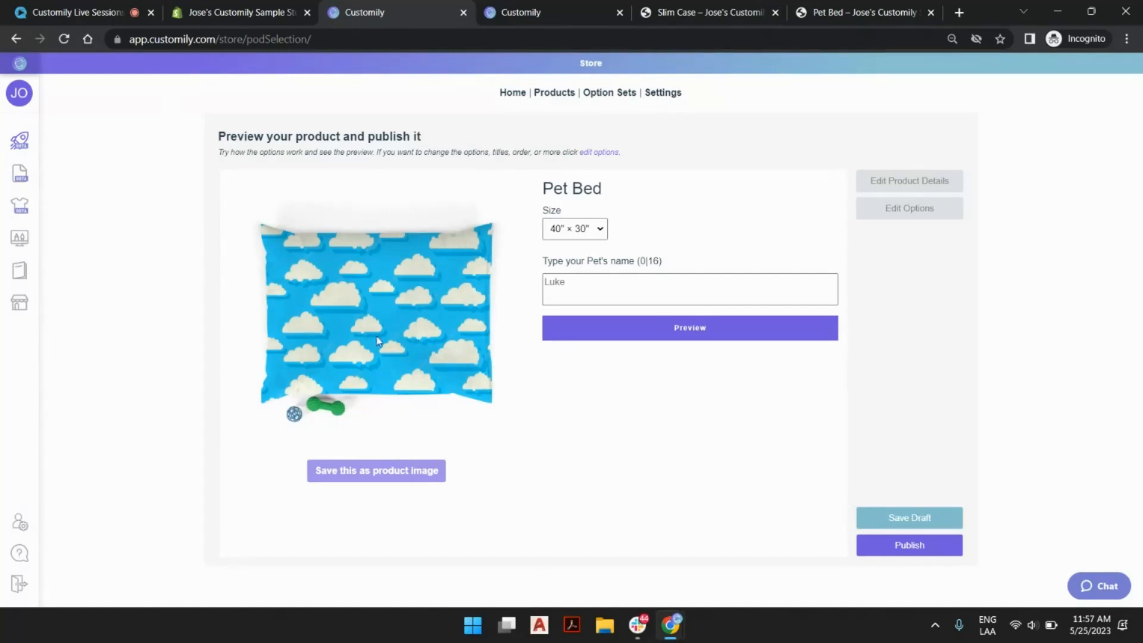
Preview the 50" × 40" Pet Bed with a sample pet name and save that preview as the product image.
left_click(598, 220)
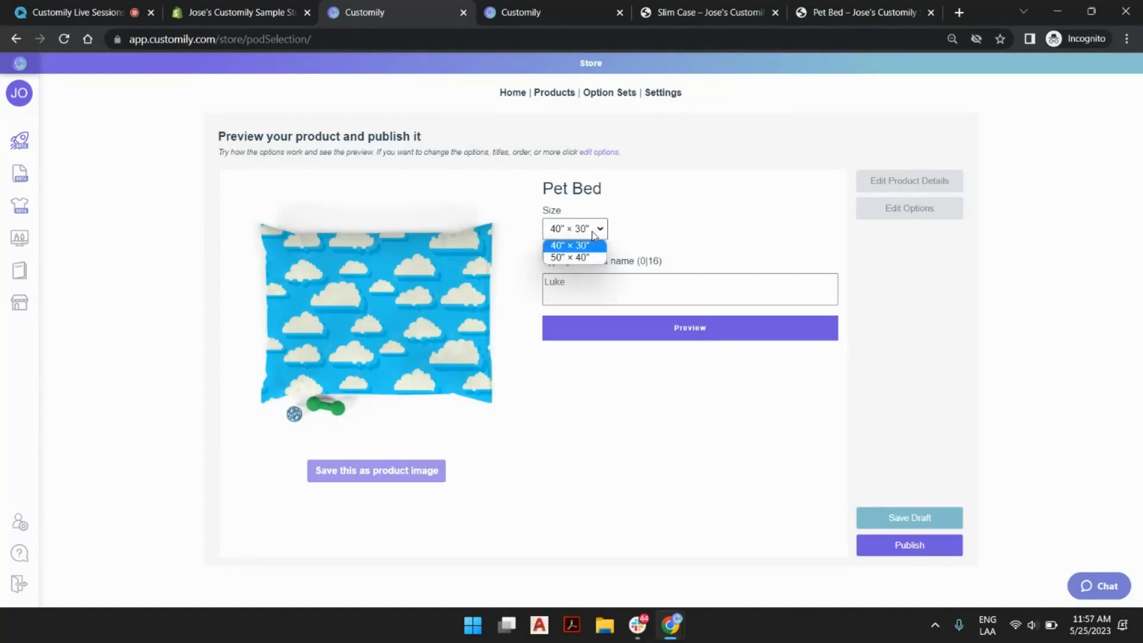
left_click(593, 257)
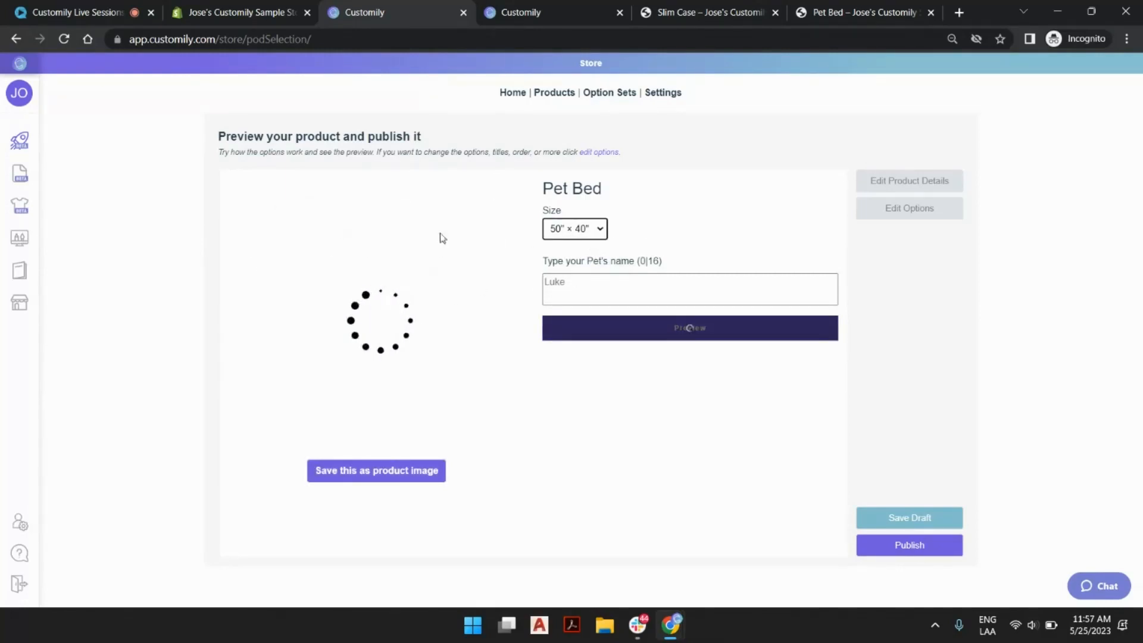
left_click(588, 282)
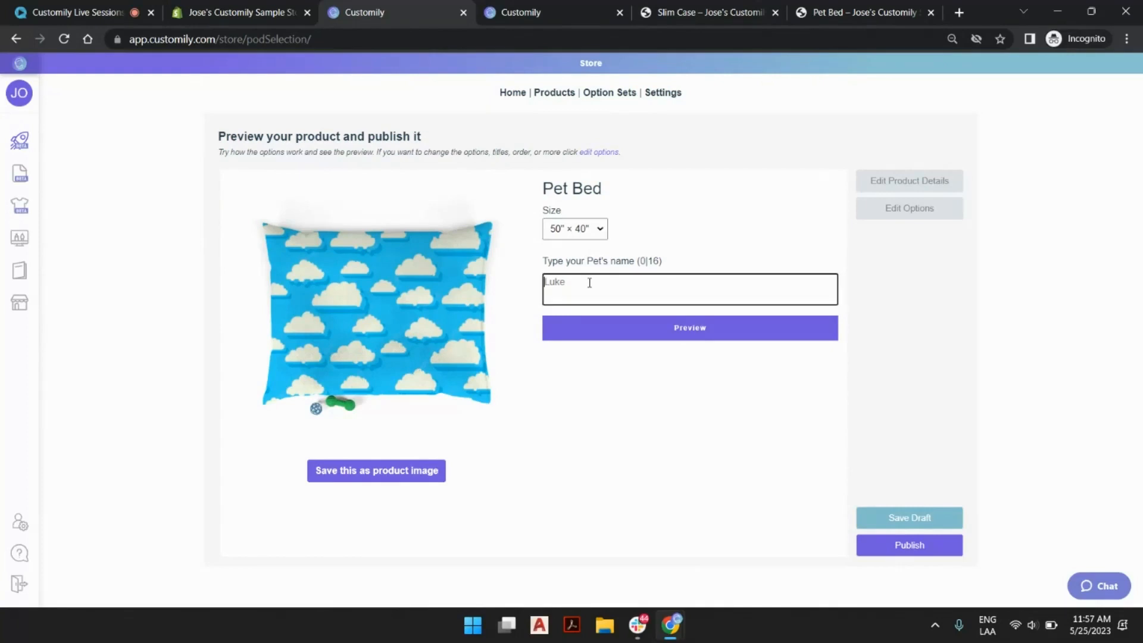
type("andy")
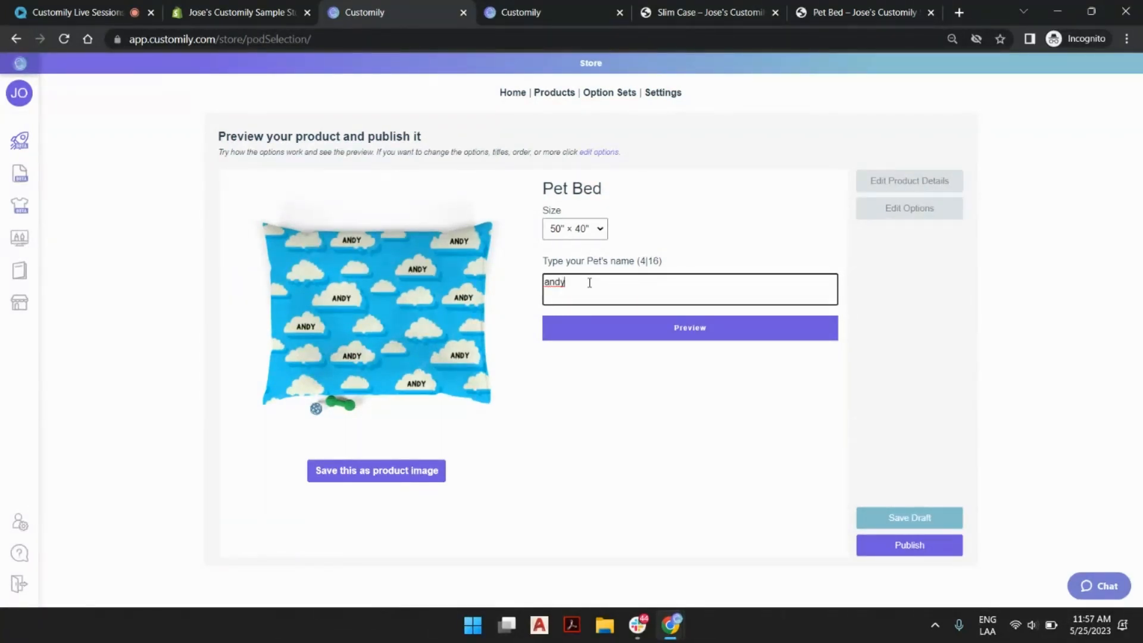
left_click(605, 334)
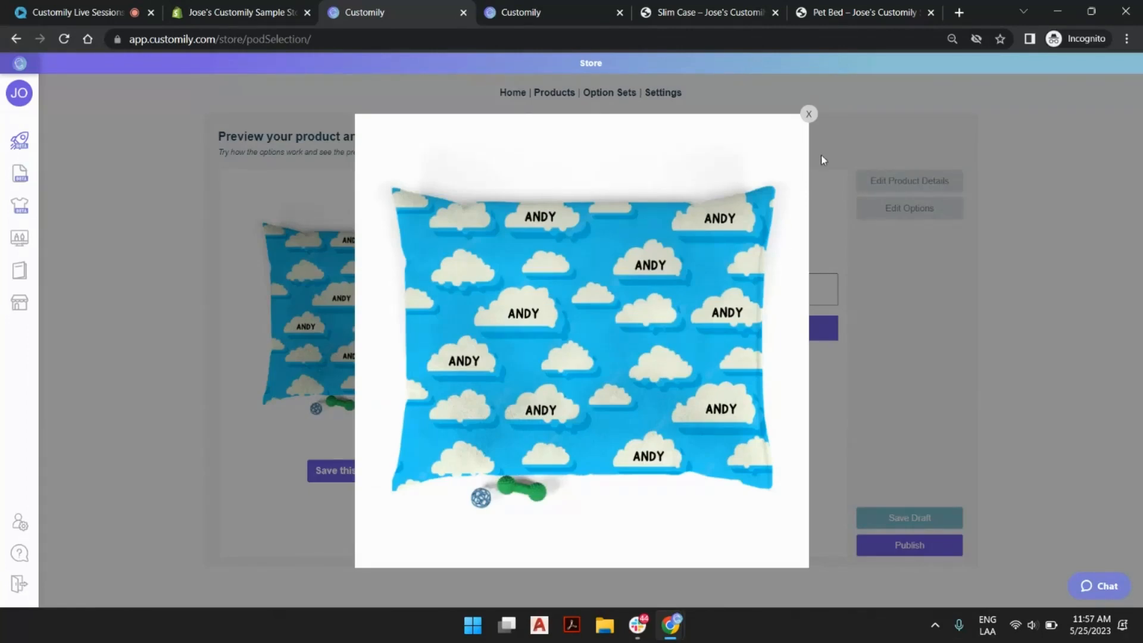
left_click(809, 114)
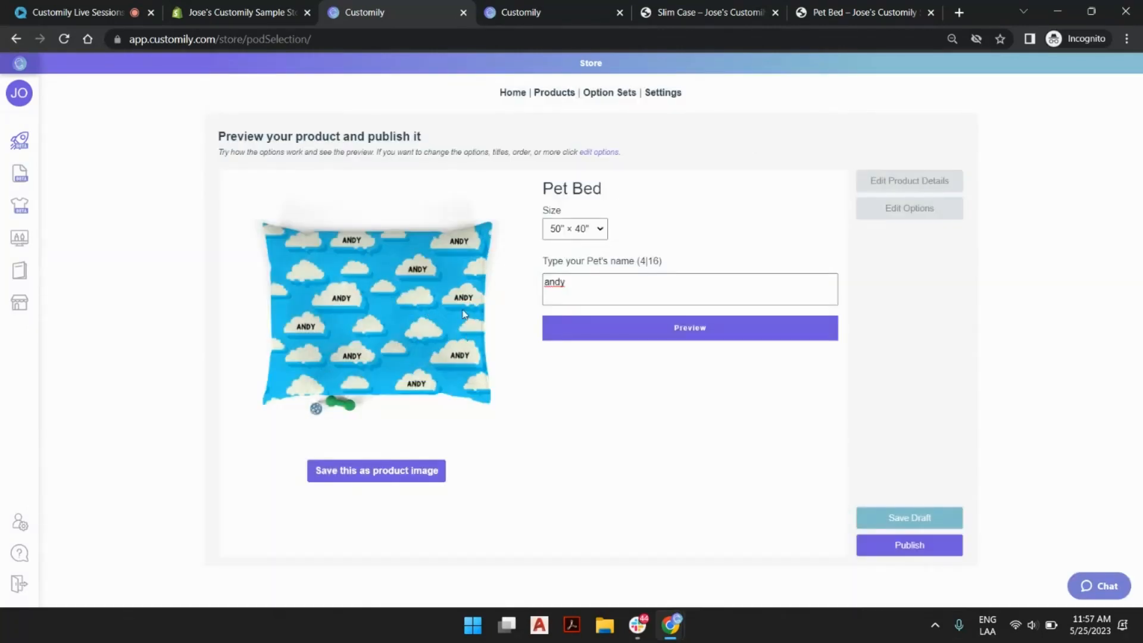
left_click(387, 476)
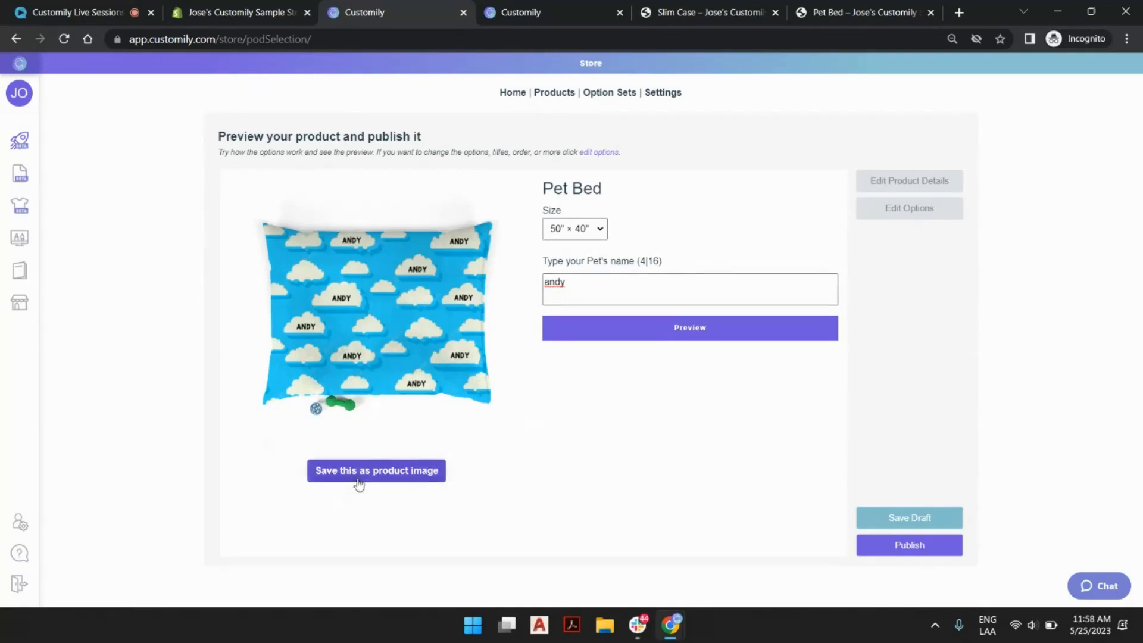
Edit the product details and change the title to "Live Session Pet Bed".
left_click(916, 189)
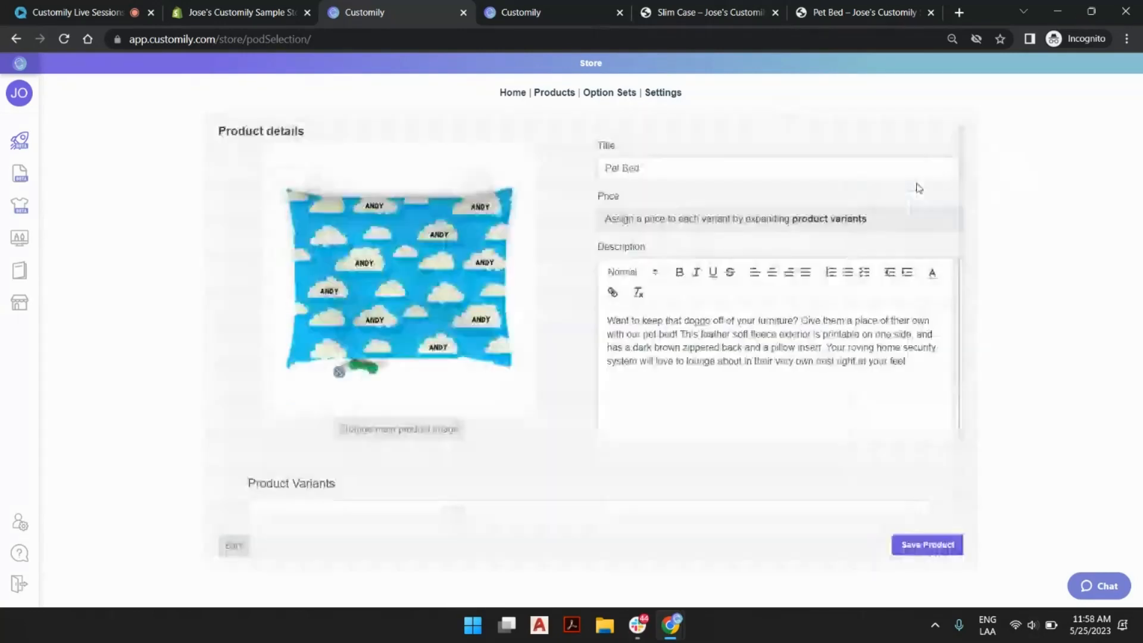
left_click(606, 165)
type("Live Session")
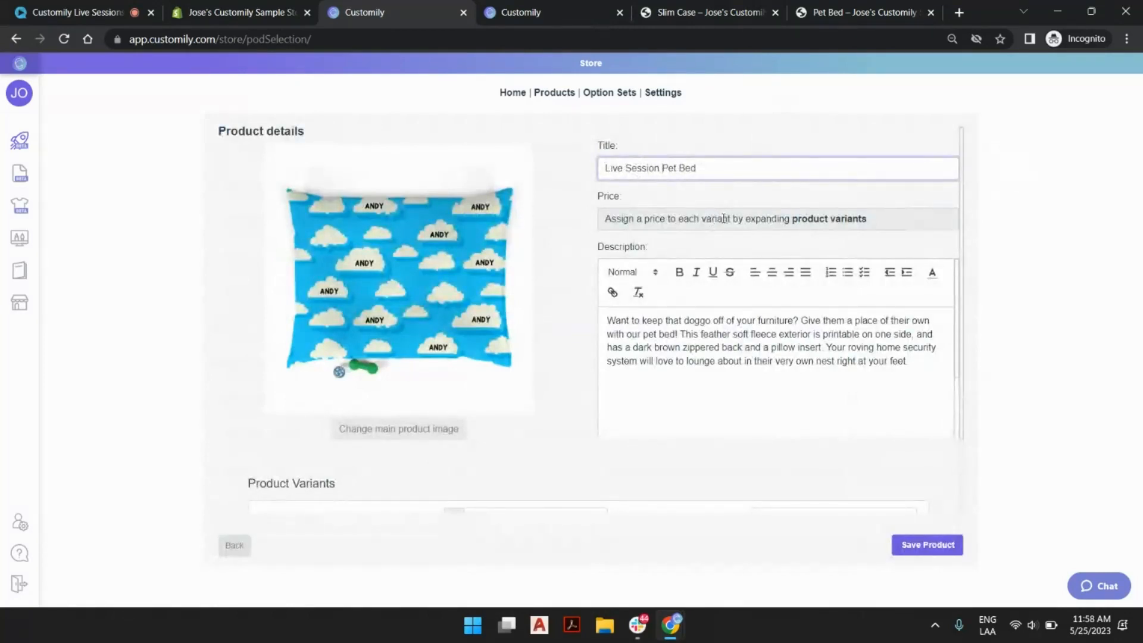
Price the 40" × 30" variant at $25 and the 50" × 40" variant at $35.
scroll(559, 362, "down", 2)
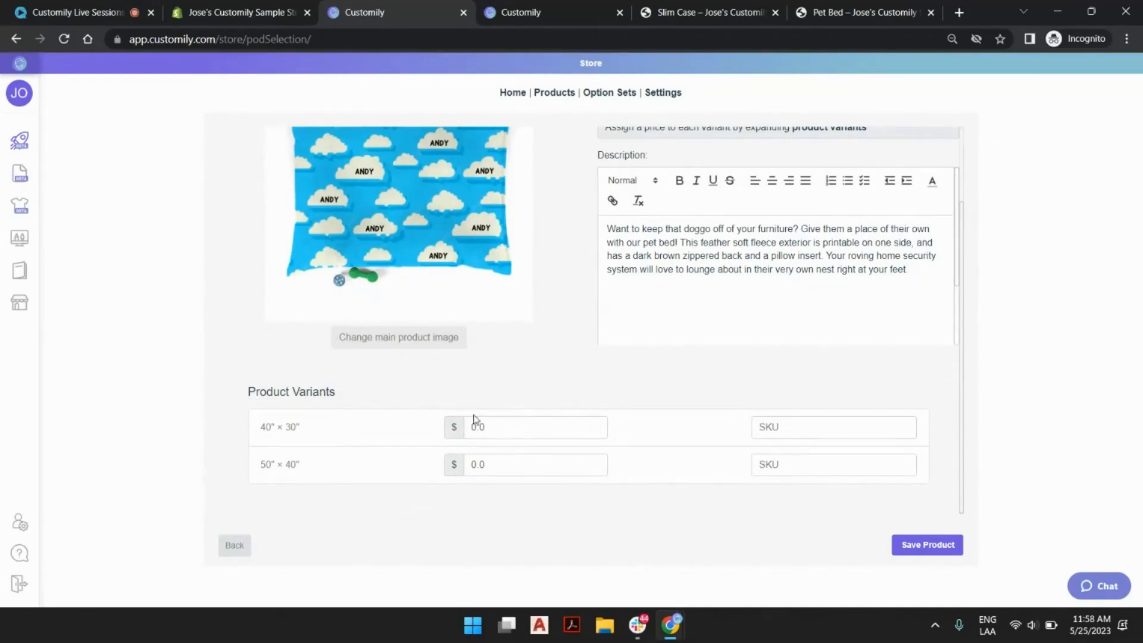
left_click_drag(503, 433, 437, 435)
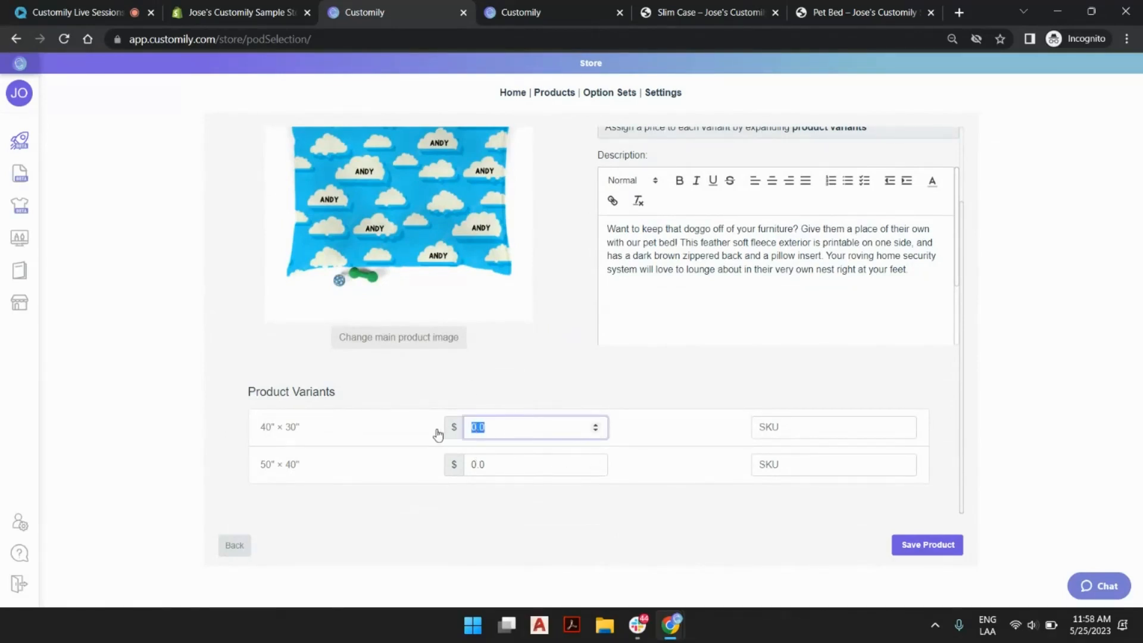
type("25")
key("Tab")
key("Tab")
type("3")
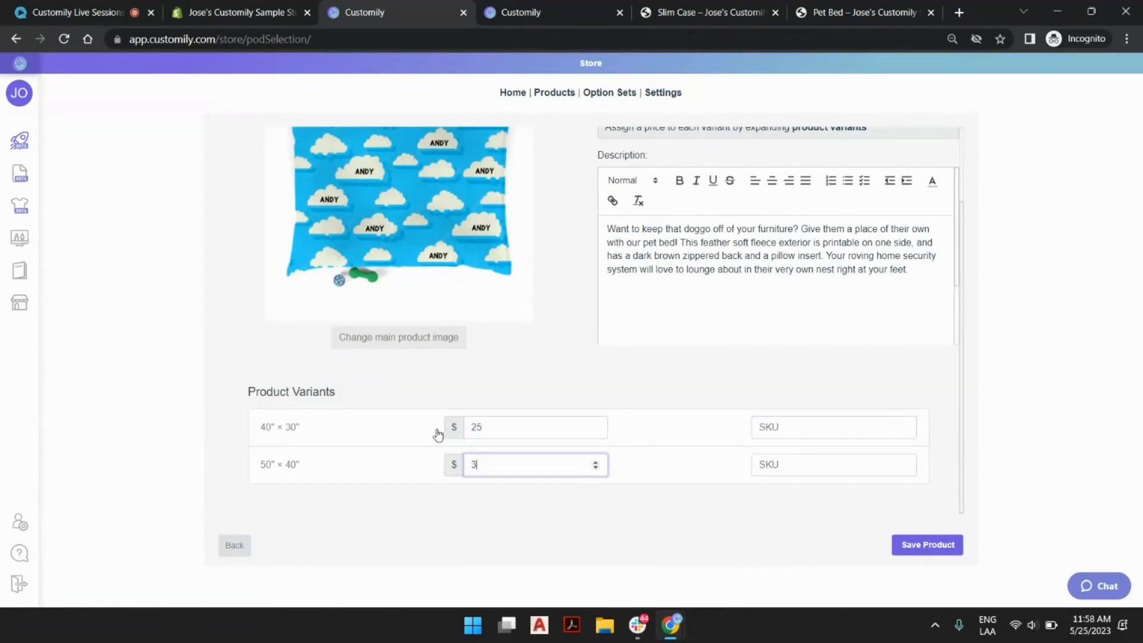
type("5")
key("Tab")
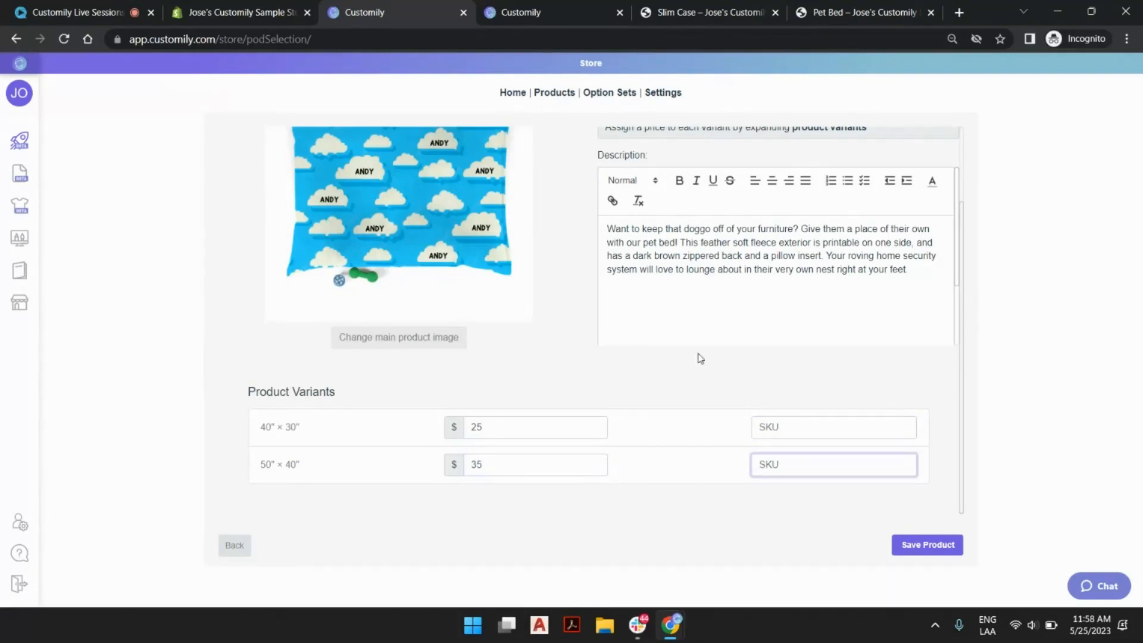
Save the product details and publish the Pet Bed to the store.
left_click(922, 546)
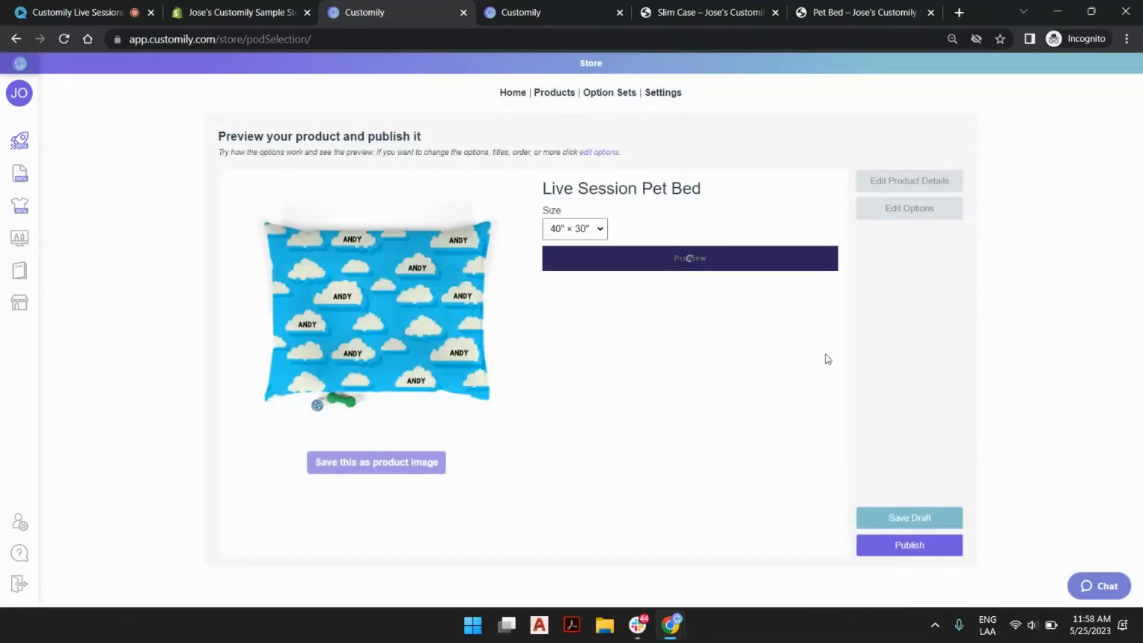
left_click(935, 555)
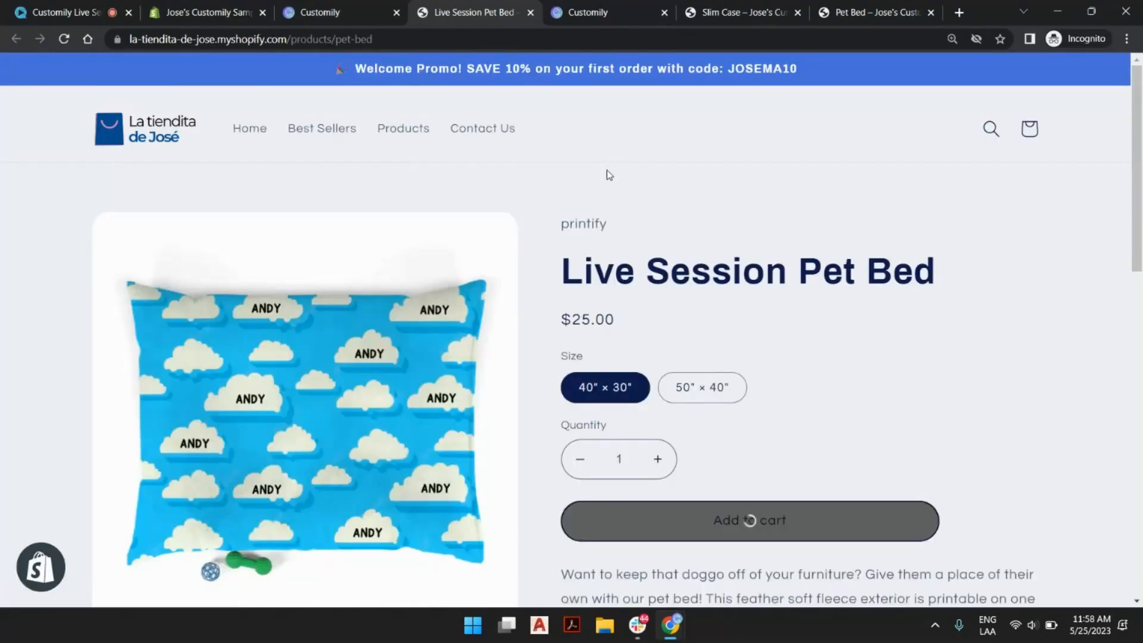
Check the published product page with the 50" × 40" size and again with the 40" × 30" size.
scroll(717, 250, "down", 1)
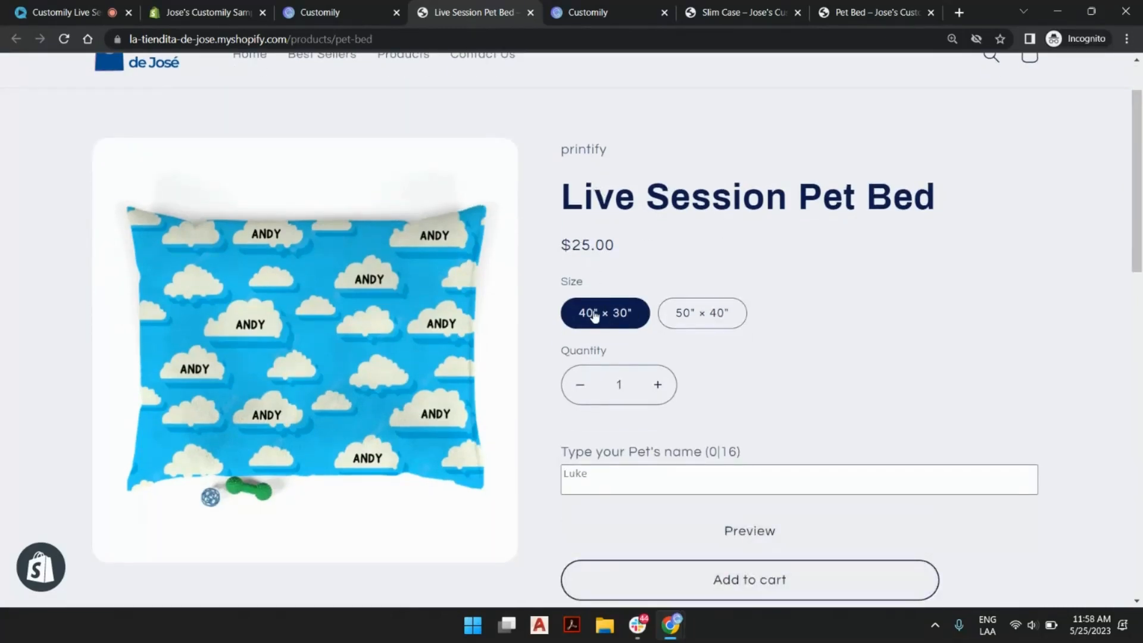
left_click(686, 311)
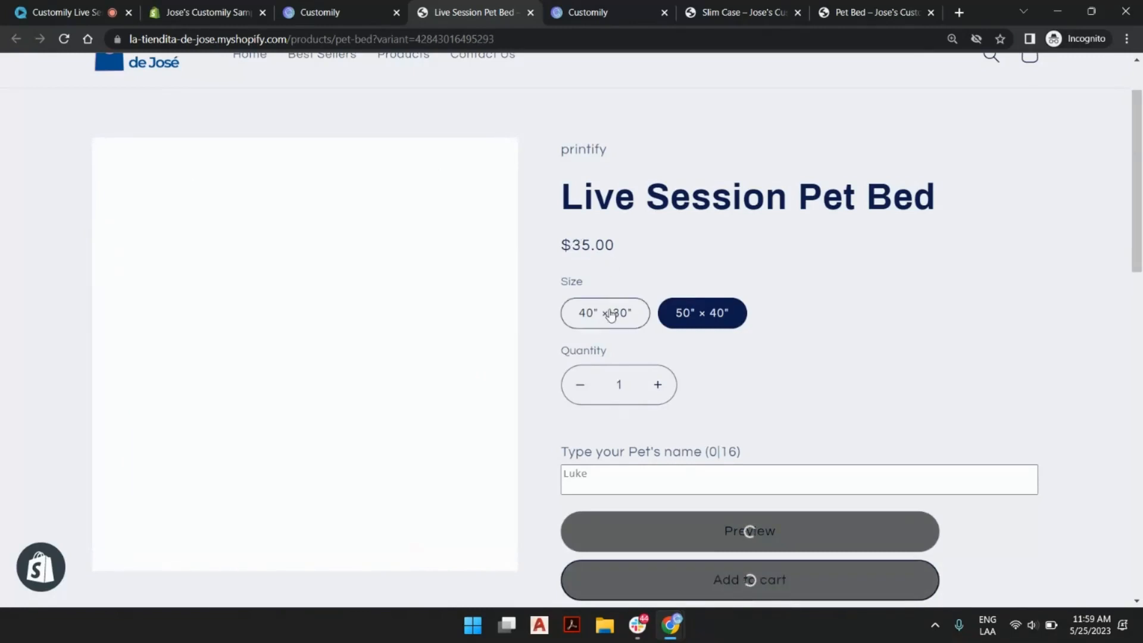
left_click(596, 319)
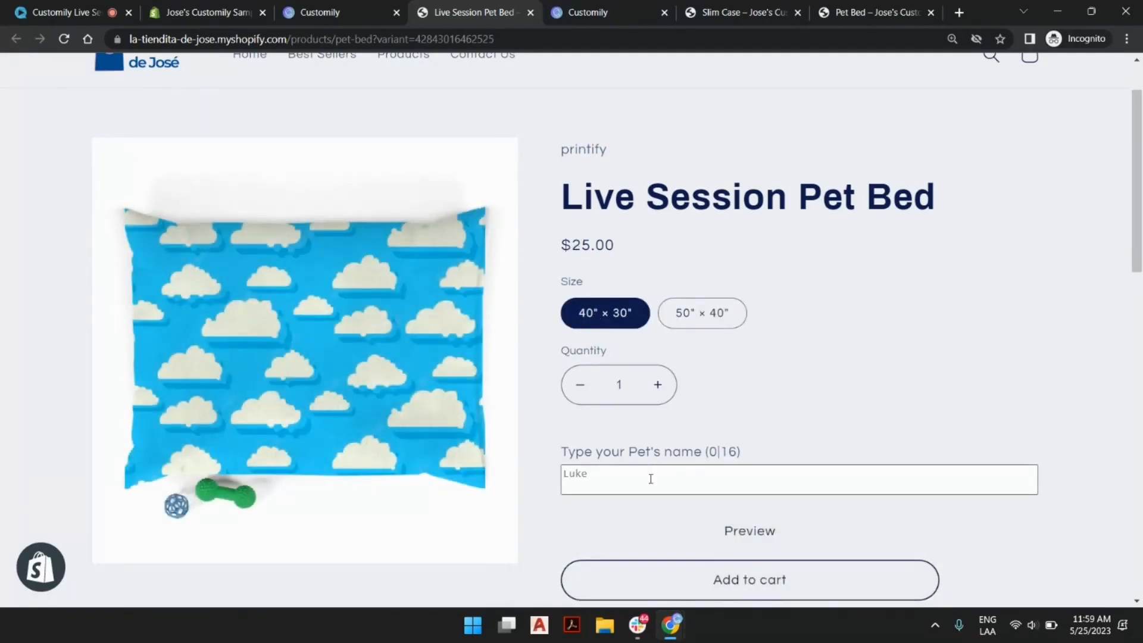
Test the pet-name option with "fluffy" and "cat" on separate lines, then remove the second line.
left_click(651, 470)
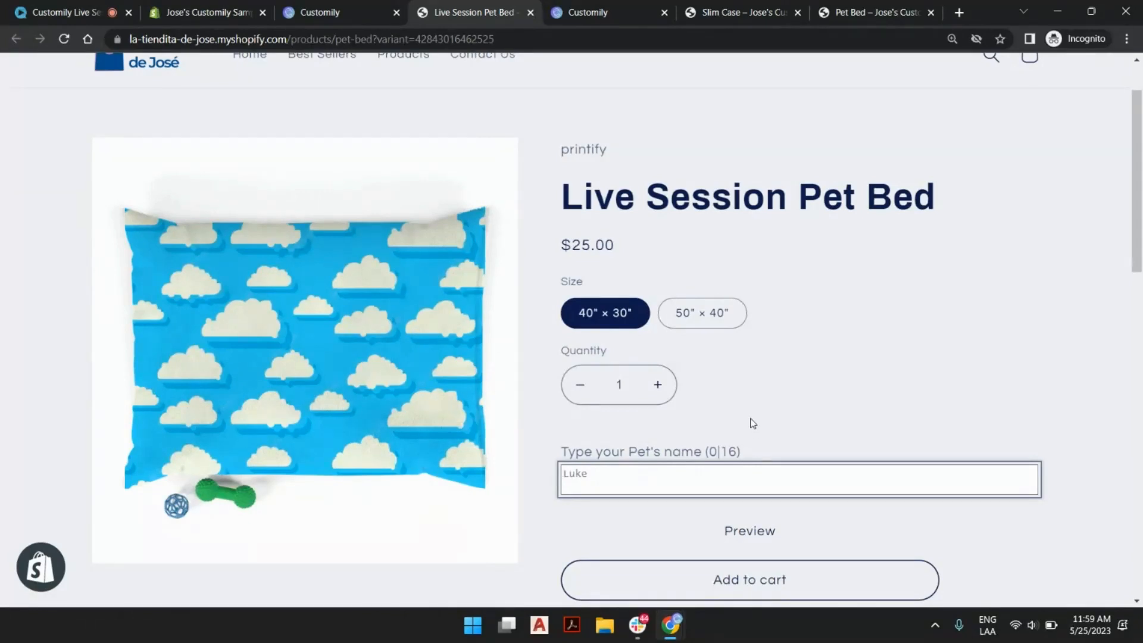
type("fluffy")
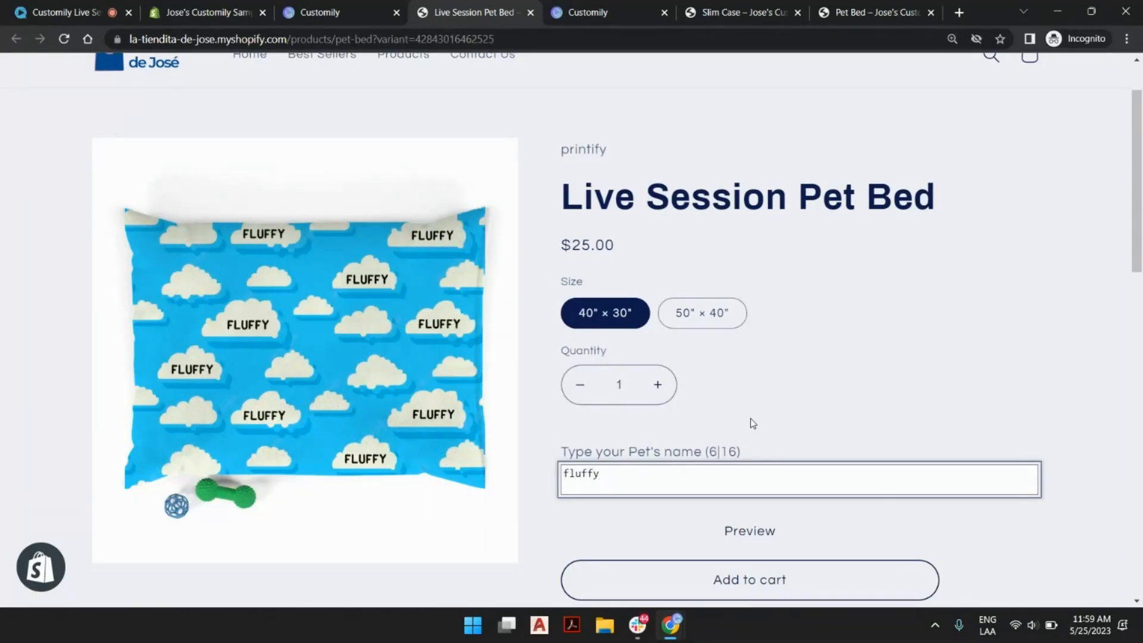
key("Return")
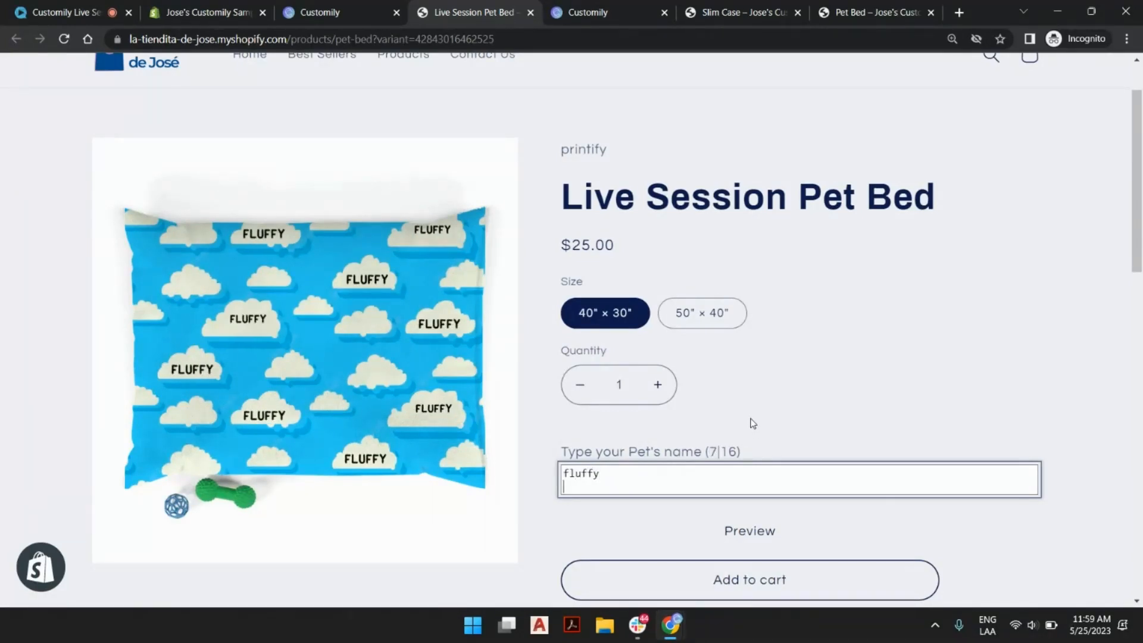
type("cat")
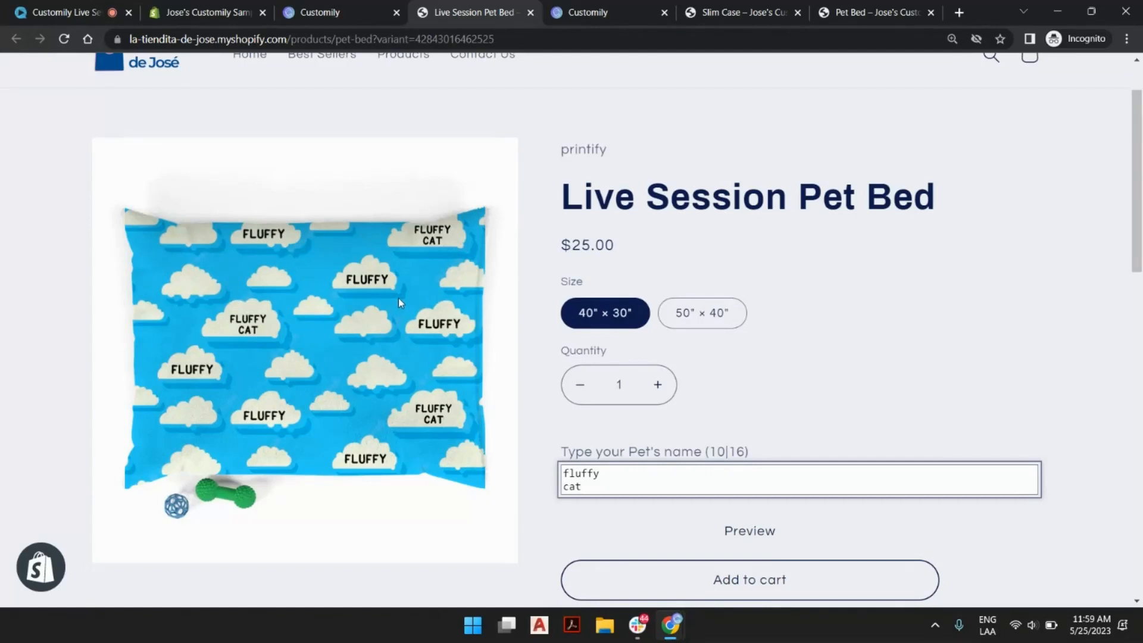
key("BackSpace")
key("BackSpace")
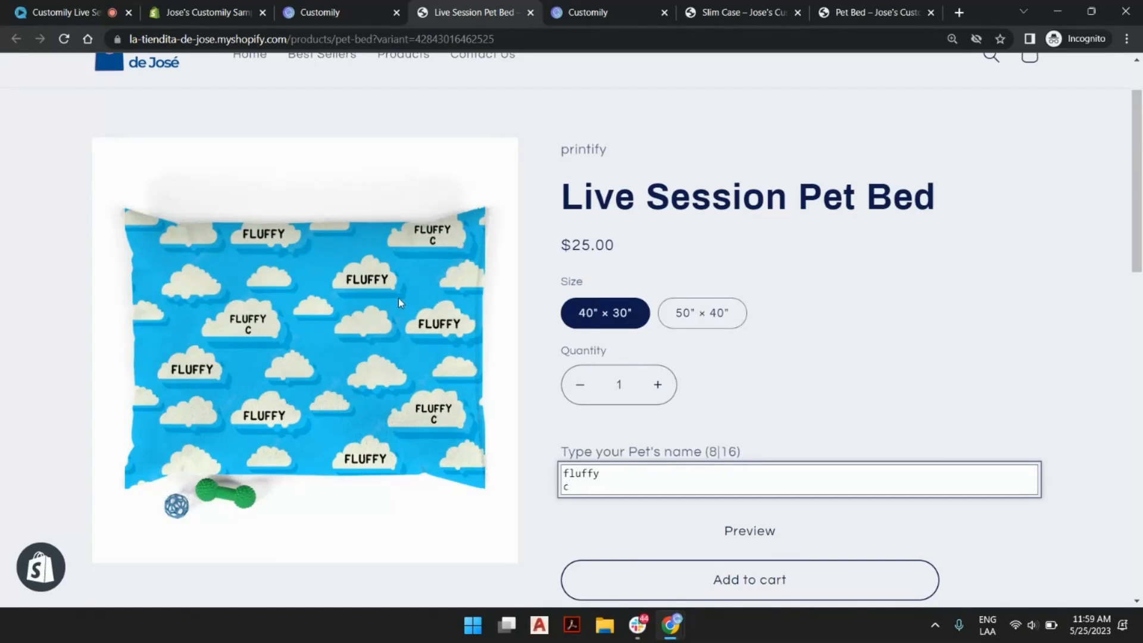
key("BackSpace")
key("BackSpace")
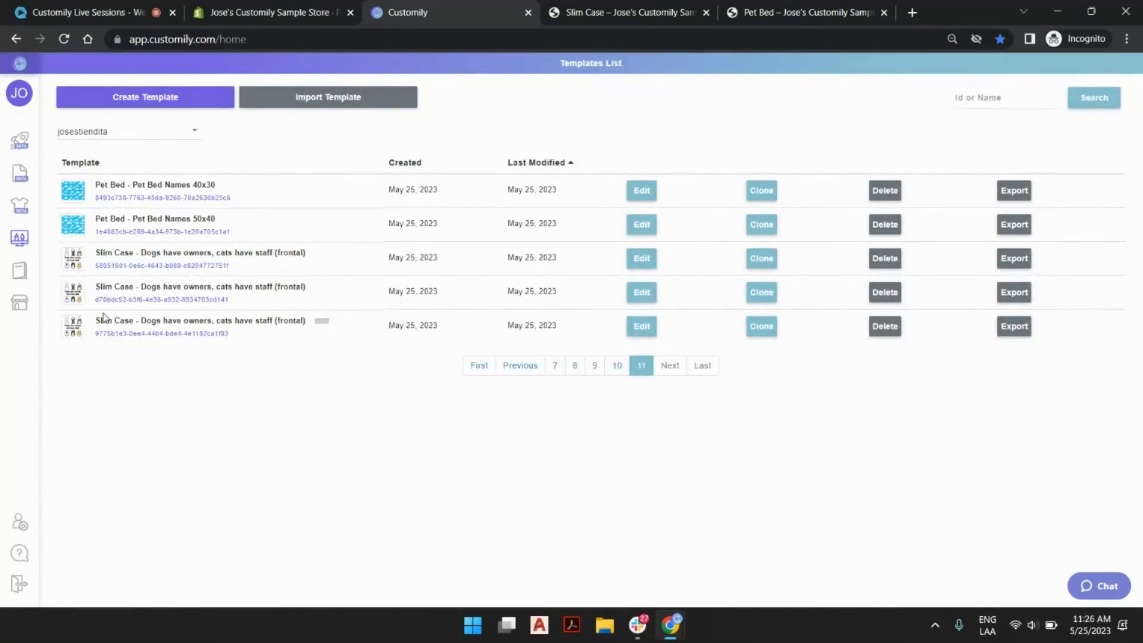
Switch to the Slim Case product page and set the number of cats to 1 Cat.
left_click(604, 10)
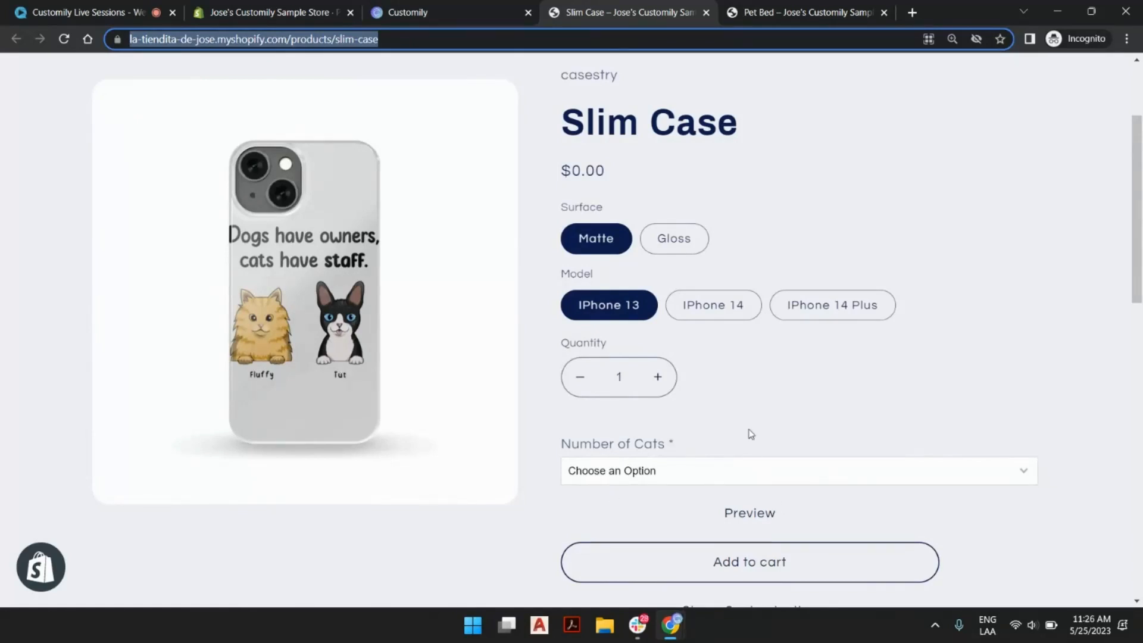
scroll(748, 431, "down", 5)
scroll(696, 219, "up", 3)
left_click(661, 324)
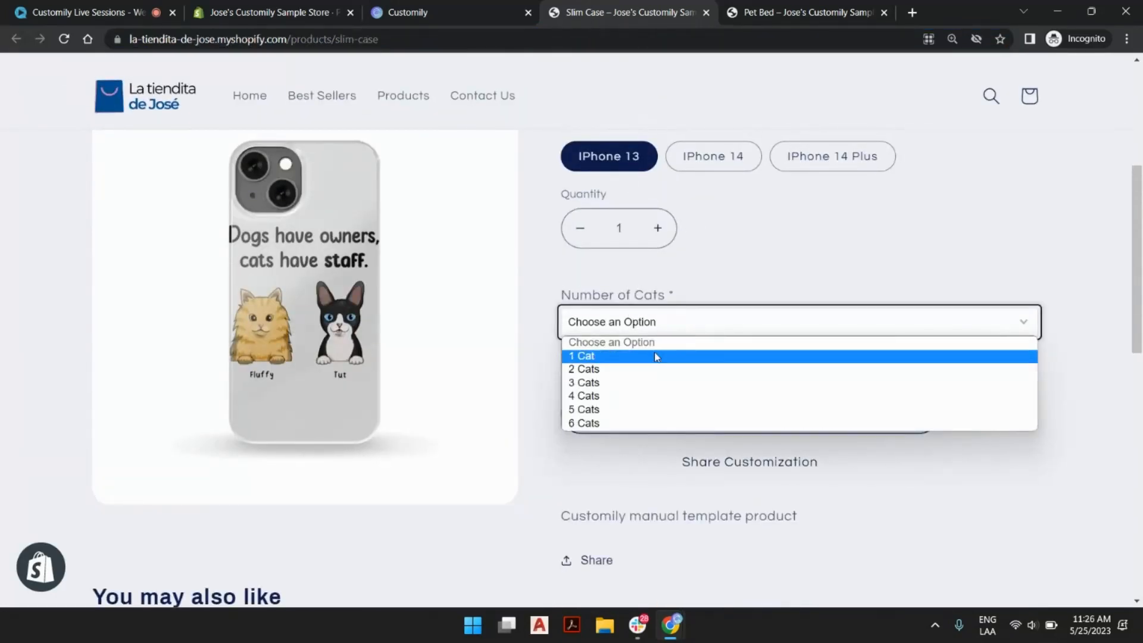
left_click(656, 357)
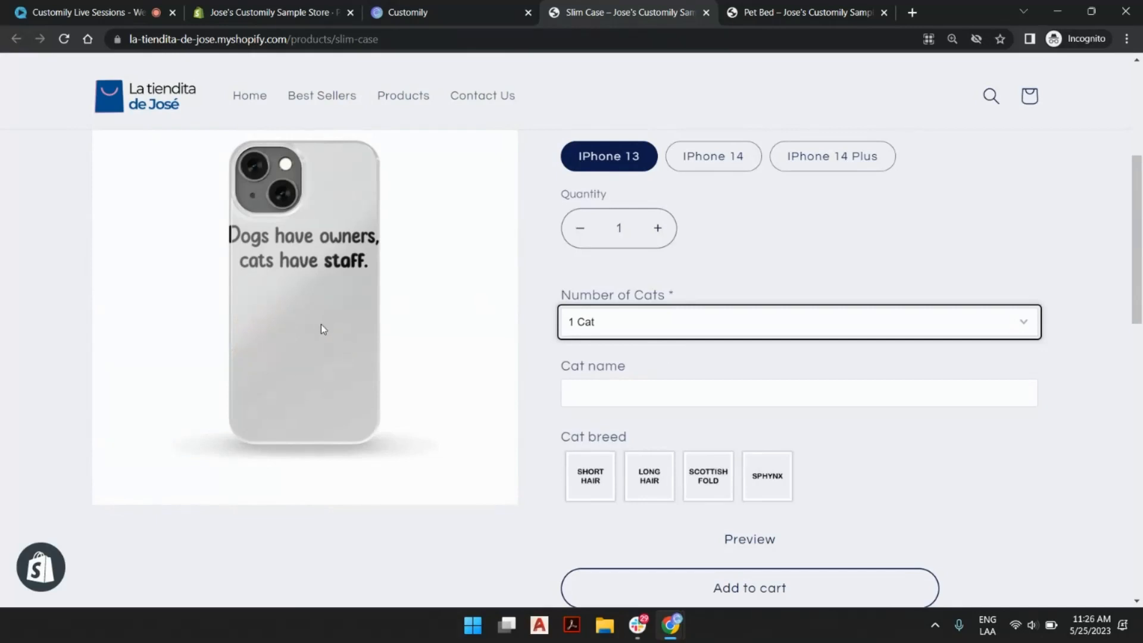
Personalize the Slim Case with the cat name "Fluffy", the Long Hair breed and the solid dark brown cat.
left_click(618, 391)
type("Fluffy")
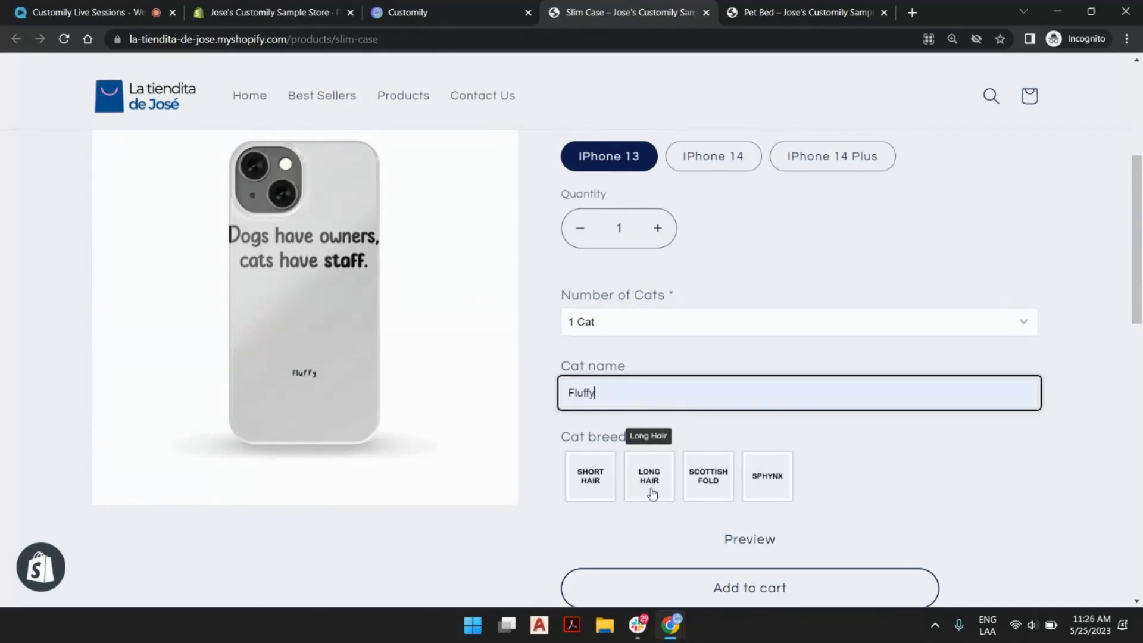
left_click(650, 491)
left_click(767, 578)
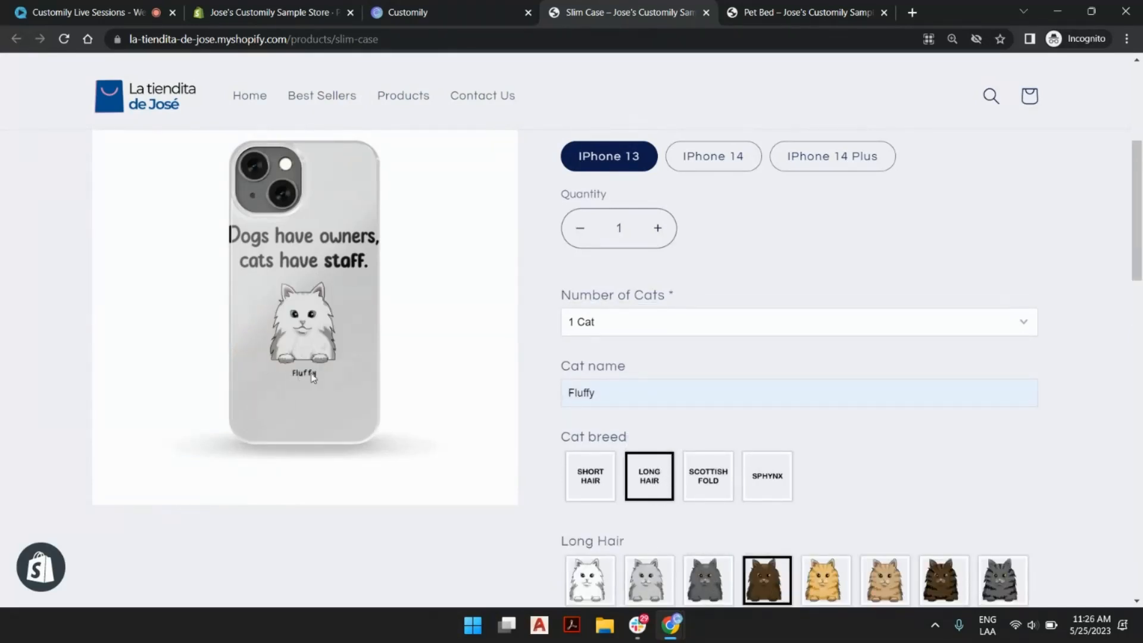
Review the available numbers of cats and the long-hair cat variants on the Slim Case page.
left_click(730, 331)
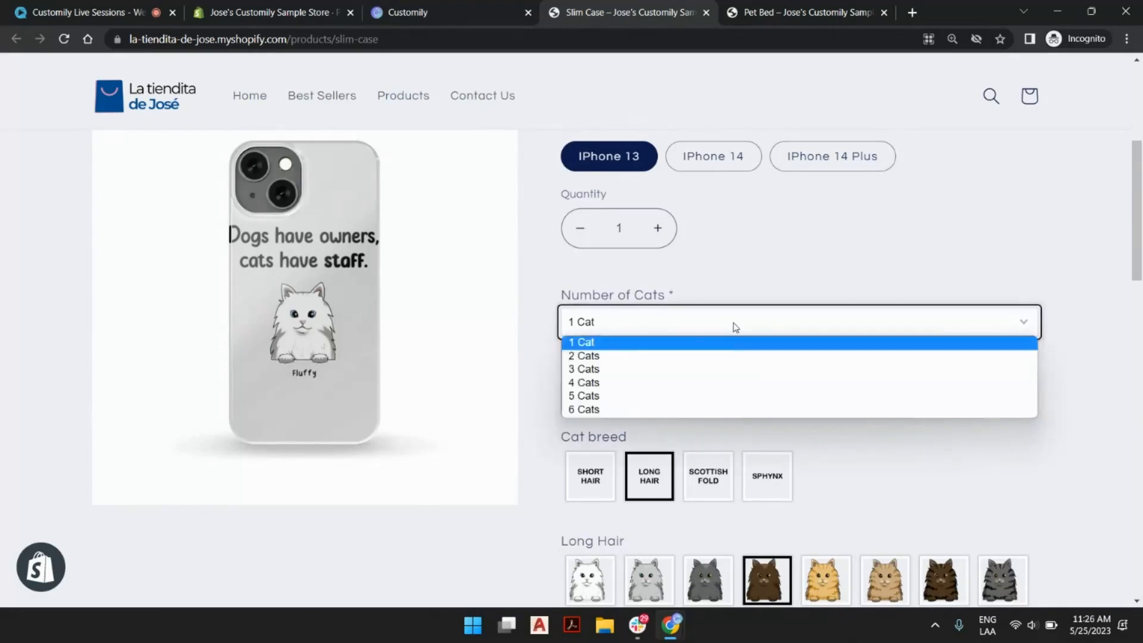
left_click(773, 278)
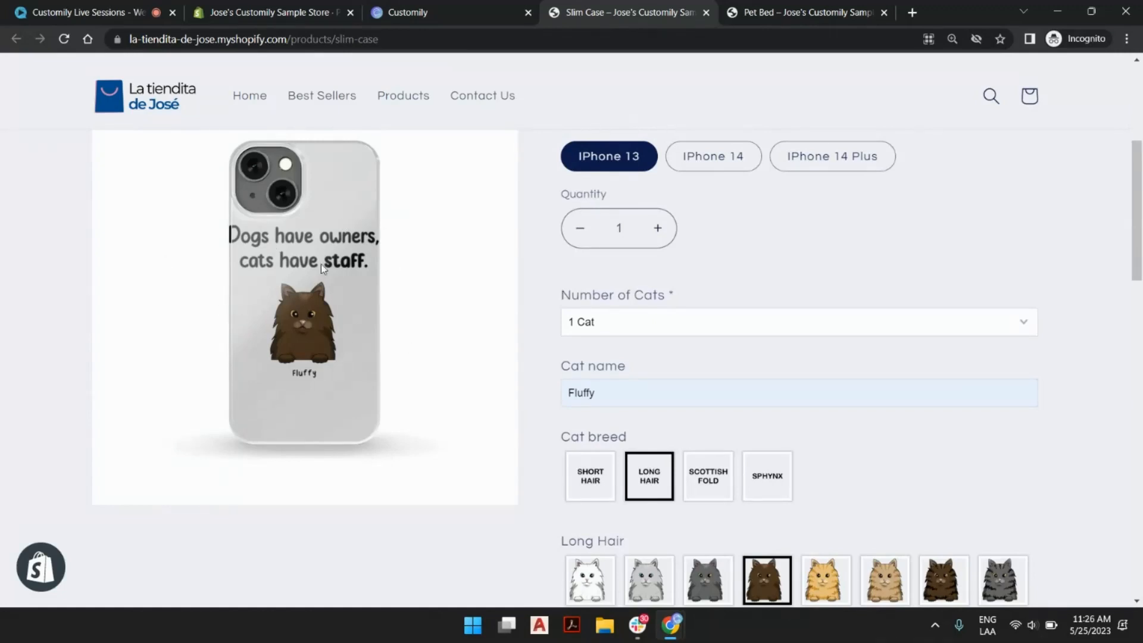
scroll(806, 319, "down", 2)
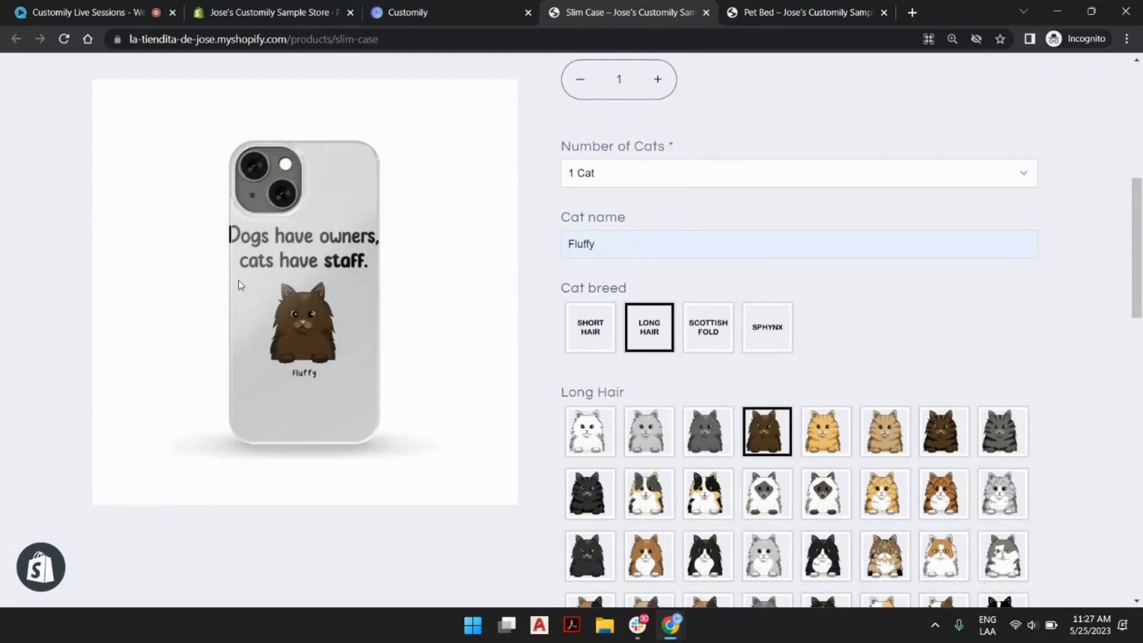
scroll(757, 464, "down", 3)
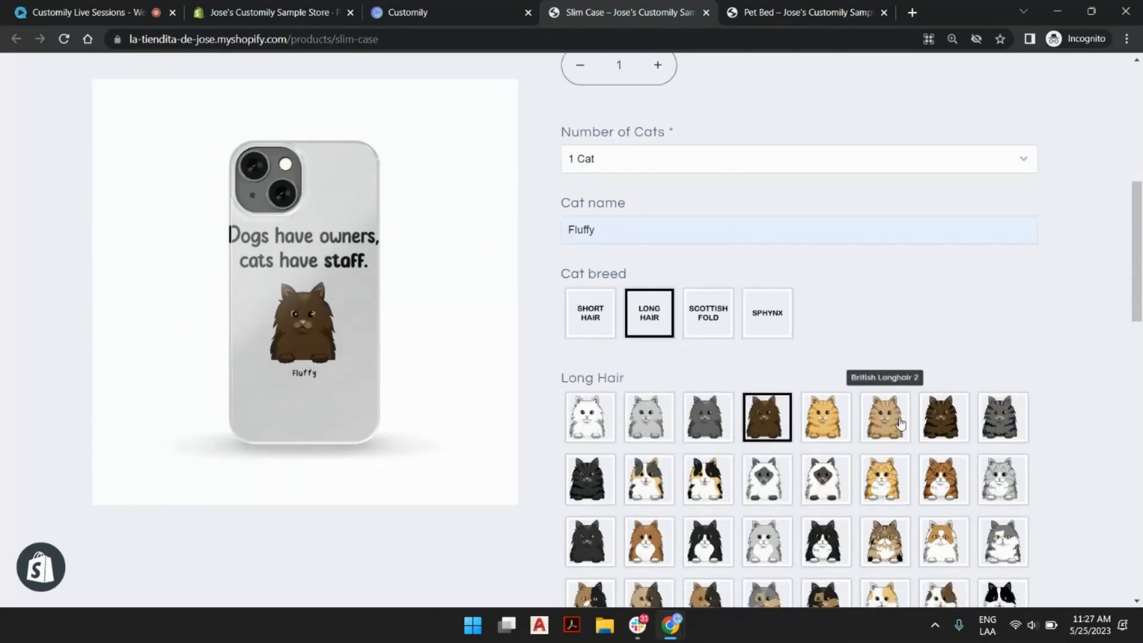
scroll(747, 400, "up", 8)
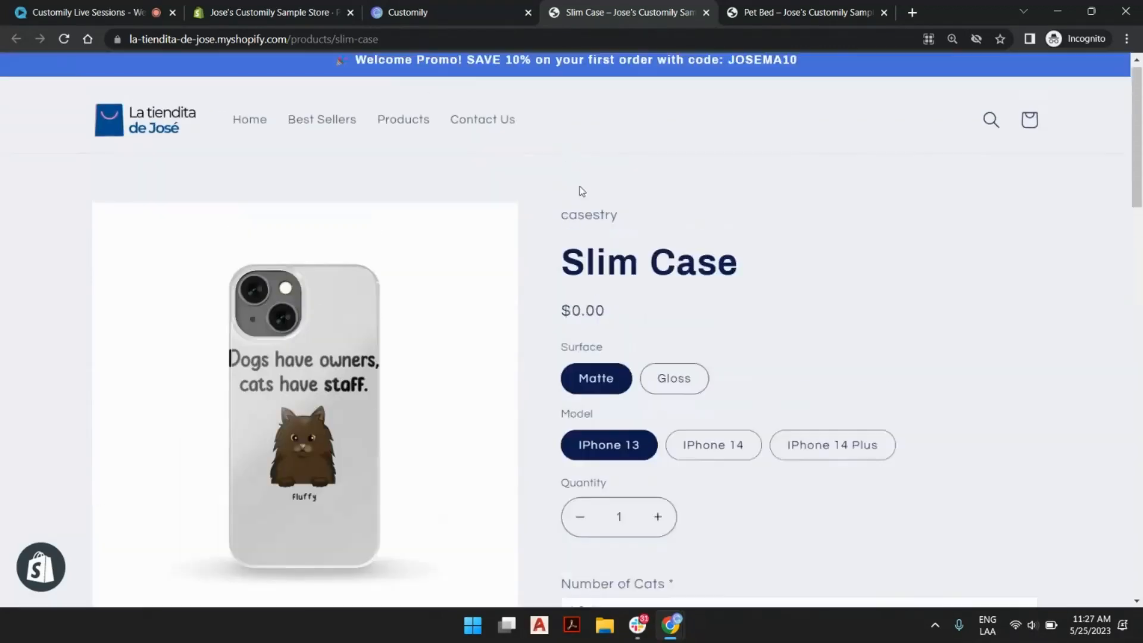
Switch to Customily and open the last Slim Case "Dogs have owners, cats have staff (frontal)" template for editing.
left_click(414, 12)
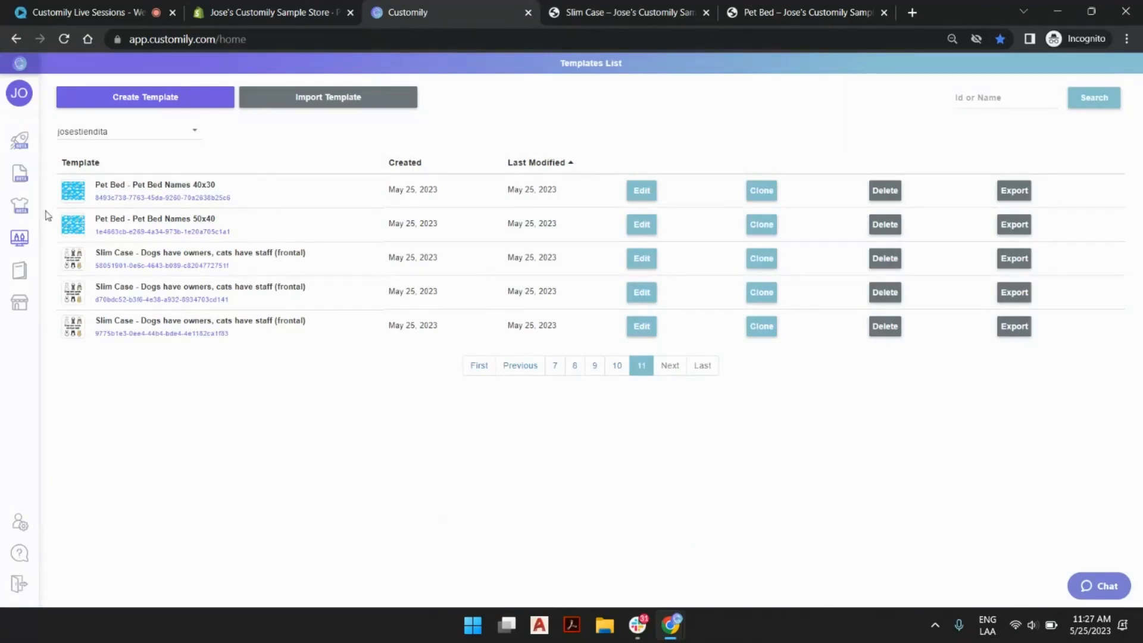
mouse_move(20, 238)
left_click(641, 328)
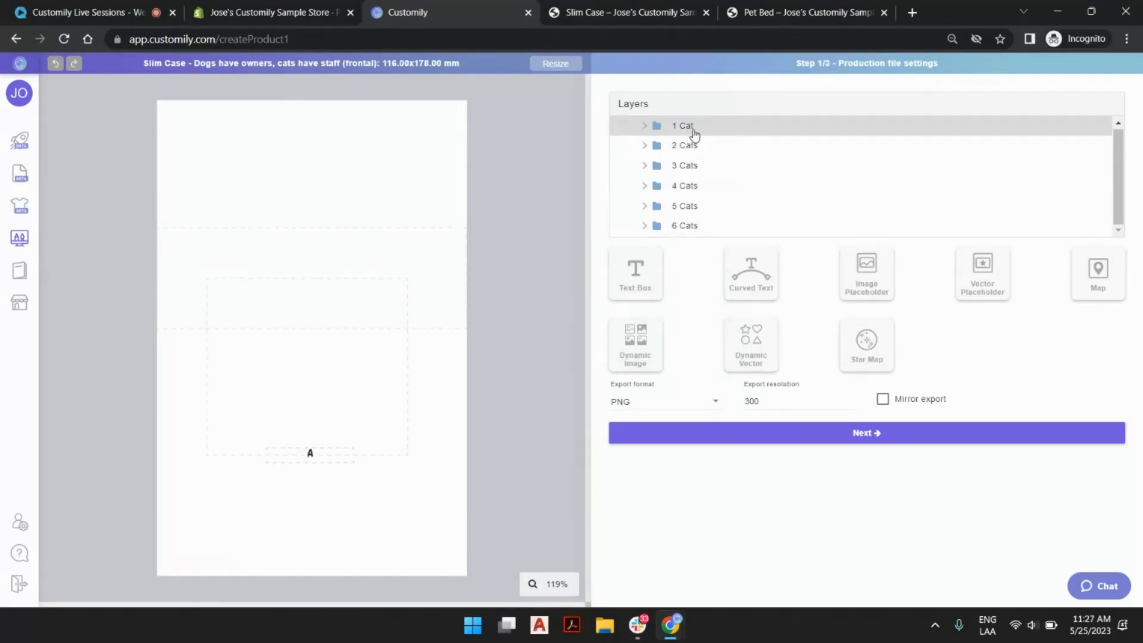
Inspect the template's layouts one by one, from 6 Cats down to 1 Cat.
left_click(684, 228)
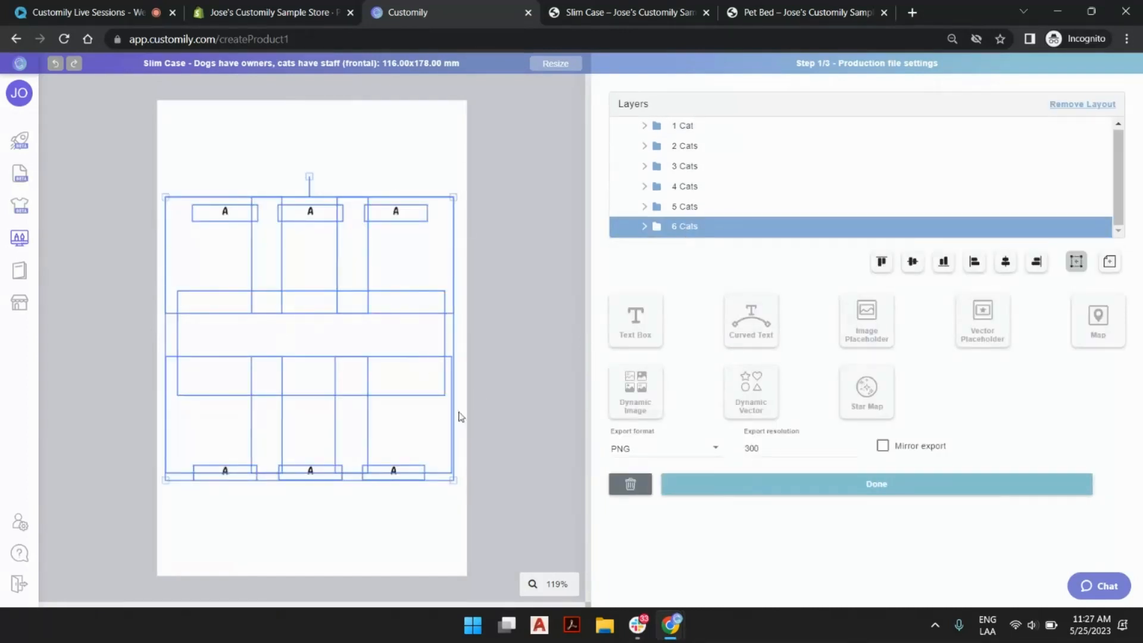
left_click(689, 206)
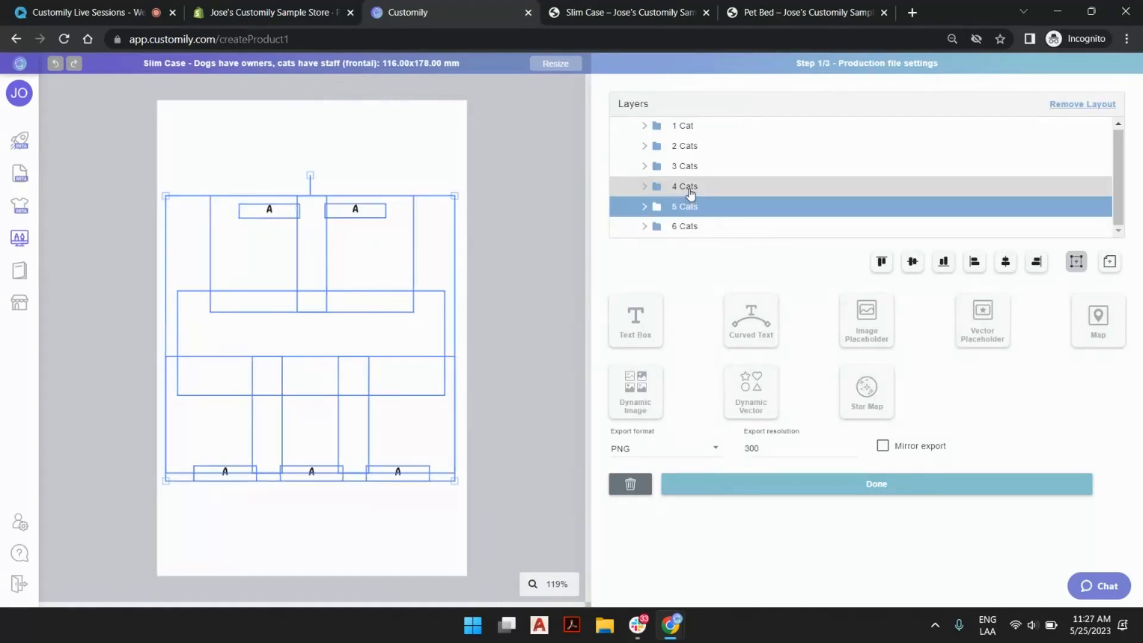
left_click(689, 187)
left_click(689, 169)
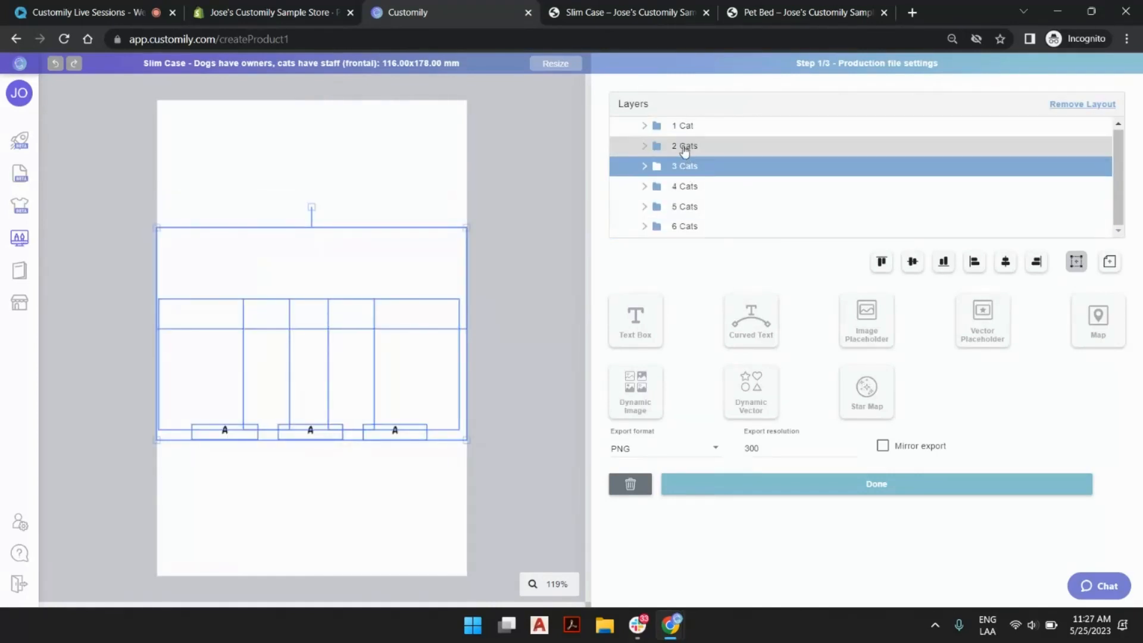
left_click(688, 149)
left_click(687, 130)
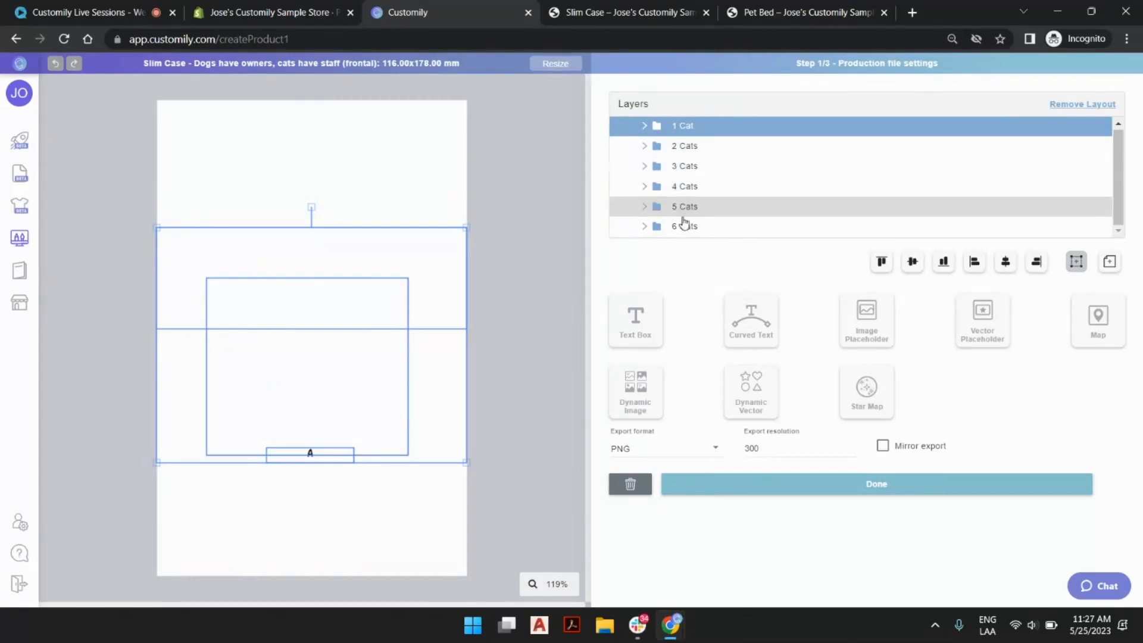
Return to the Slim Case product page and check the choices offered for the number of cats.
left_click(631, 12)
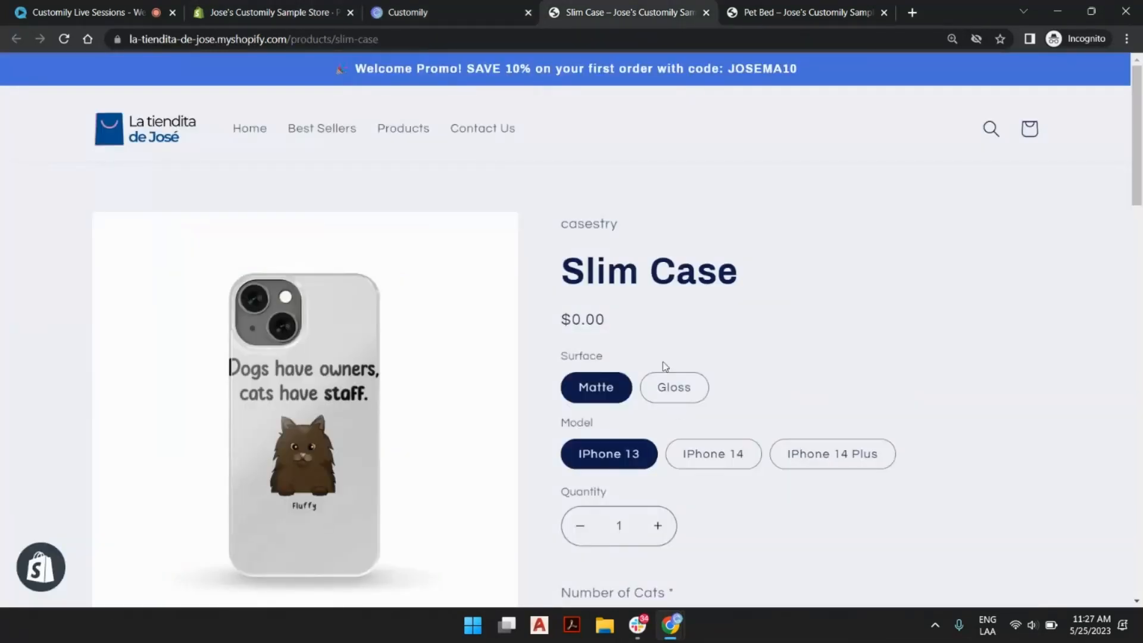
scroll(707, 304, "down", 5)
left_click(652, 251)
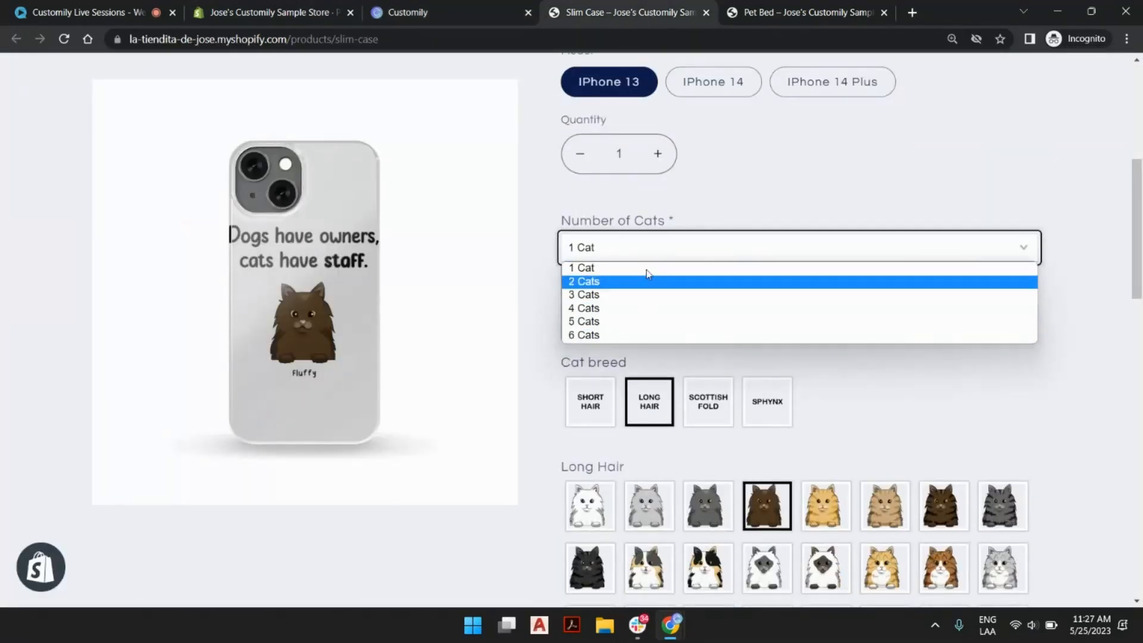
left_click(697, 201)
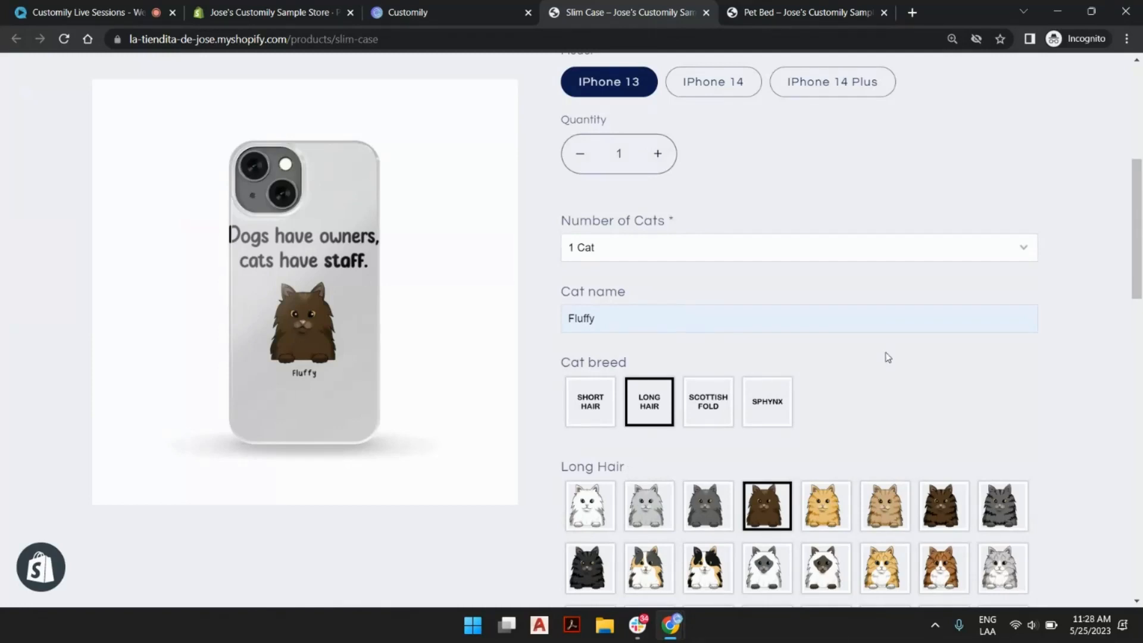
Go back to the Customily template, examine the layers inside the 1 Cat layout, and collapse the layer list.
left_click(433, 14)
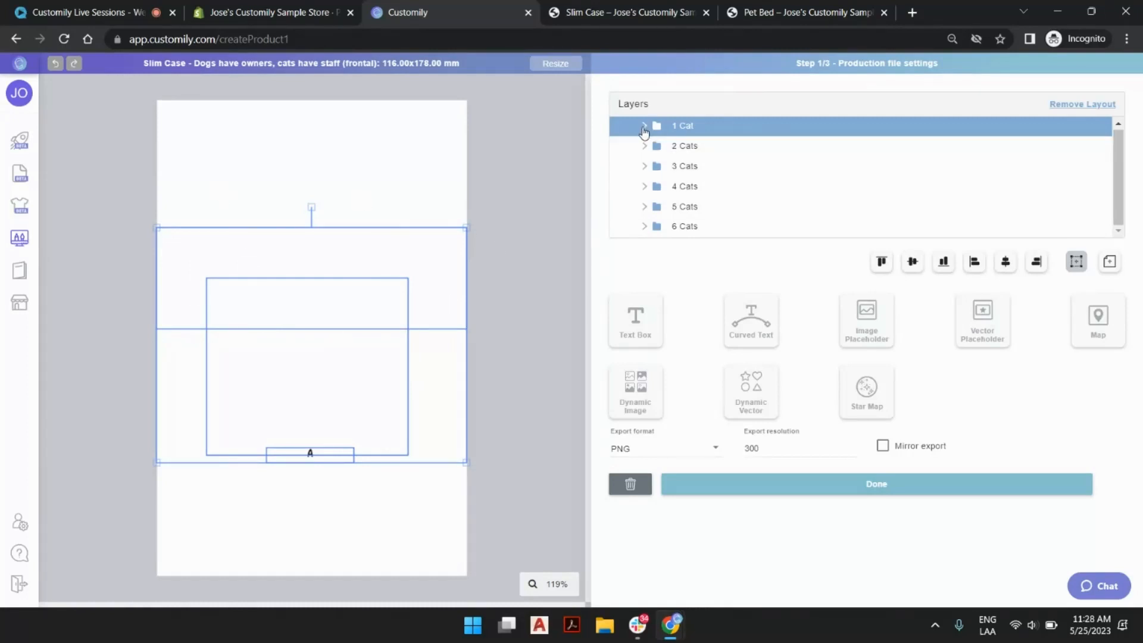
left_click(643, 127)
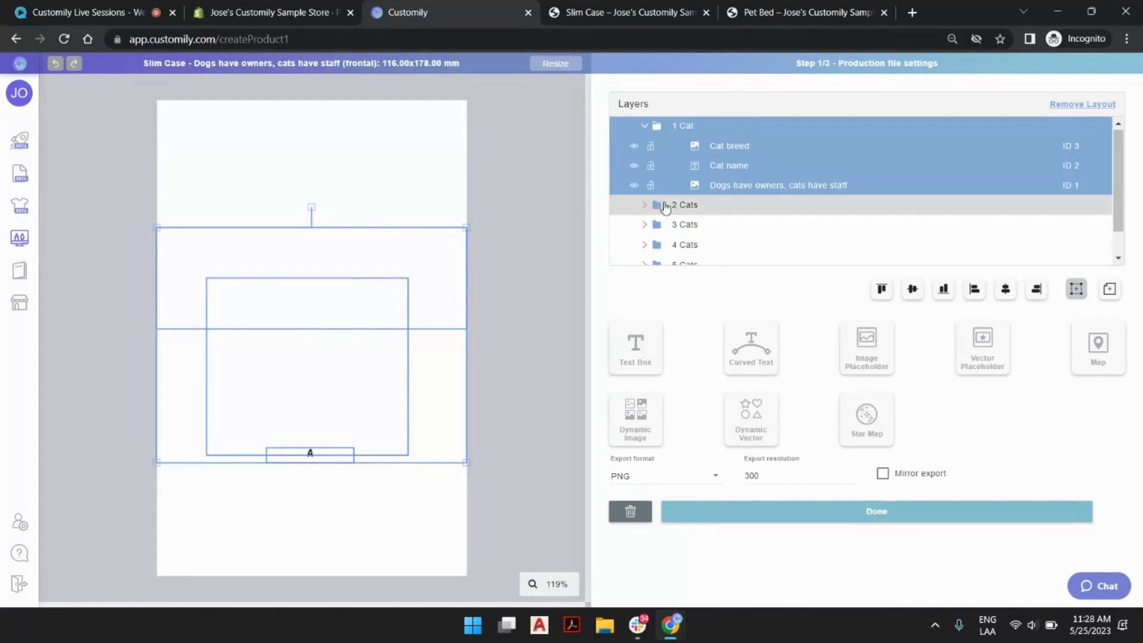
left_click(554, 194)
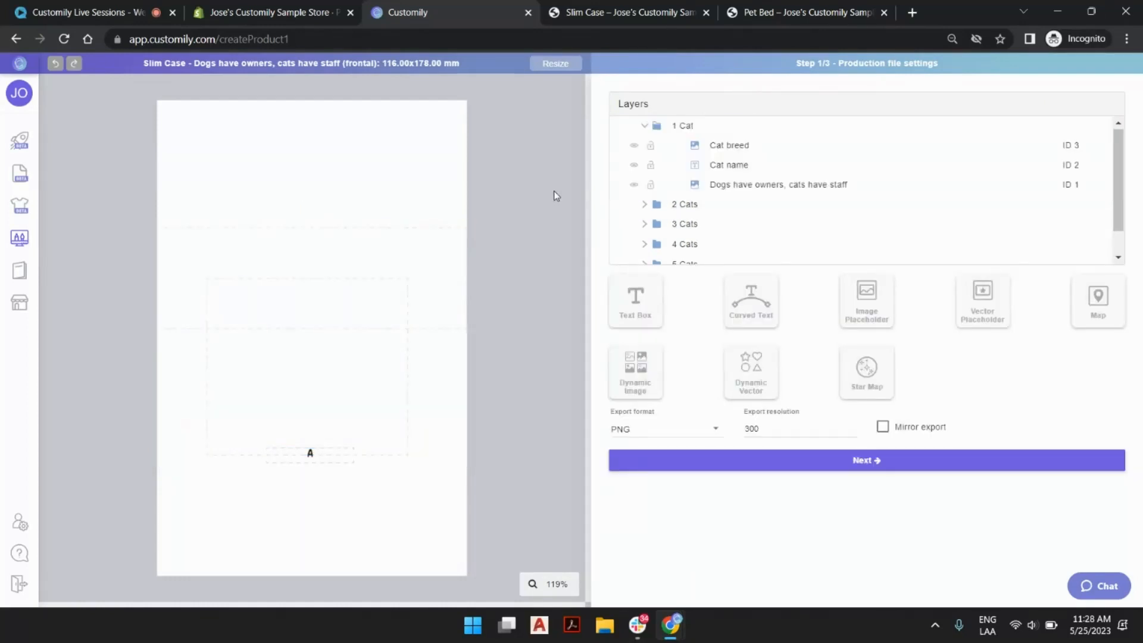
left_click(642, 104)
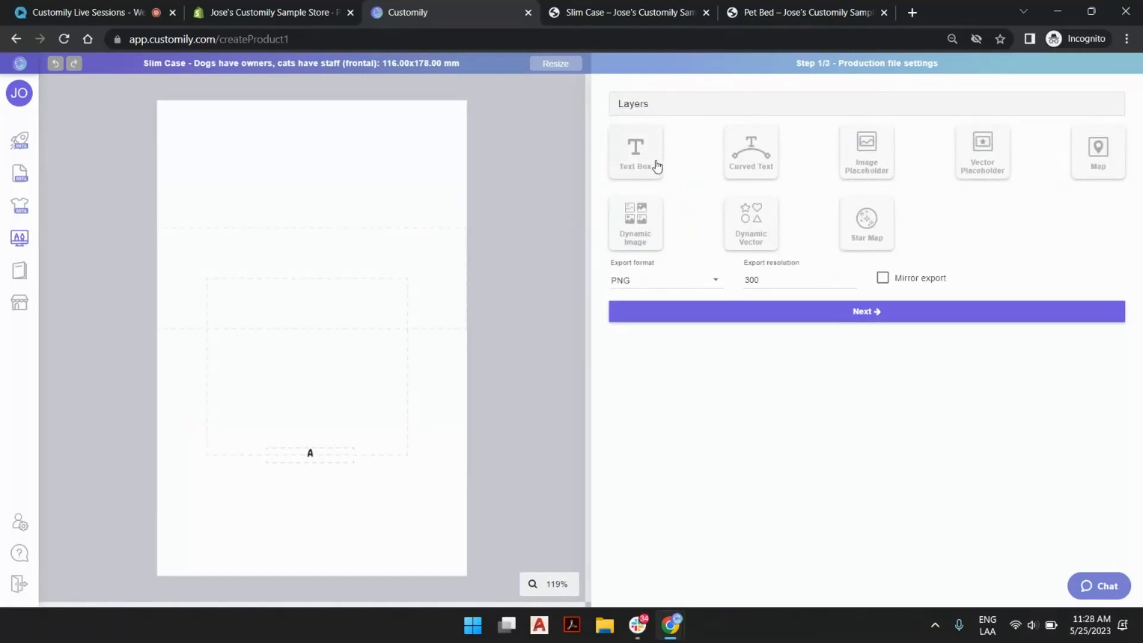
Set the cat-name text box's sample text to "testing" in the 1 Cat layout and review its character settings.
left_click(331, 457)
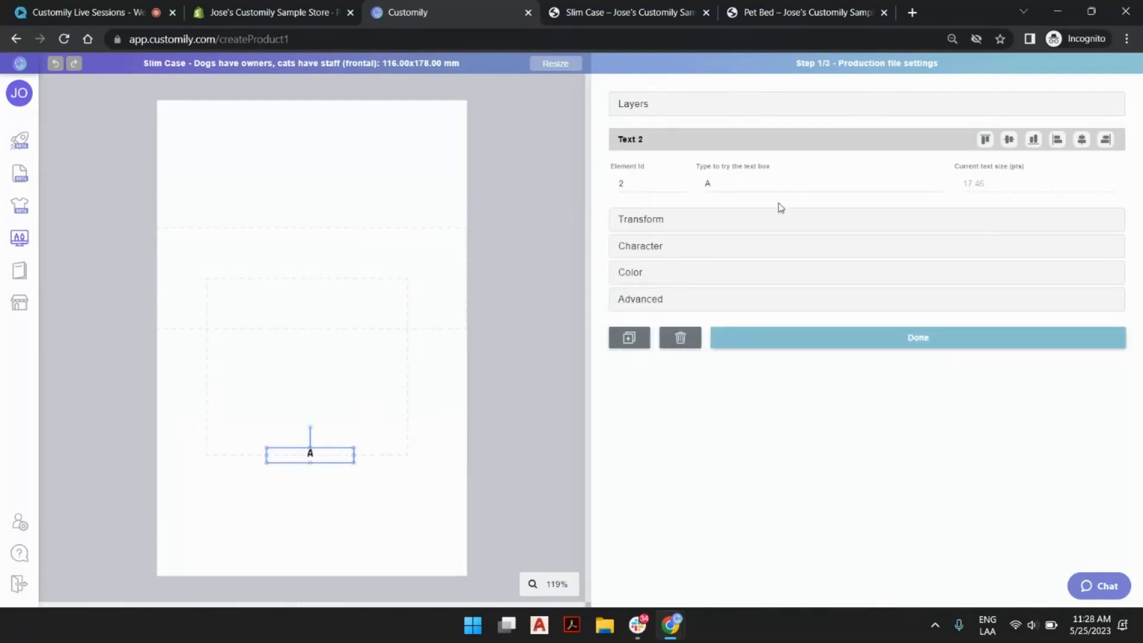
left_click(788, 188)
key("BackSpace")
type("testing")
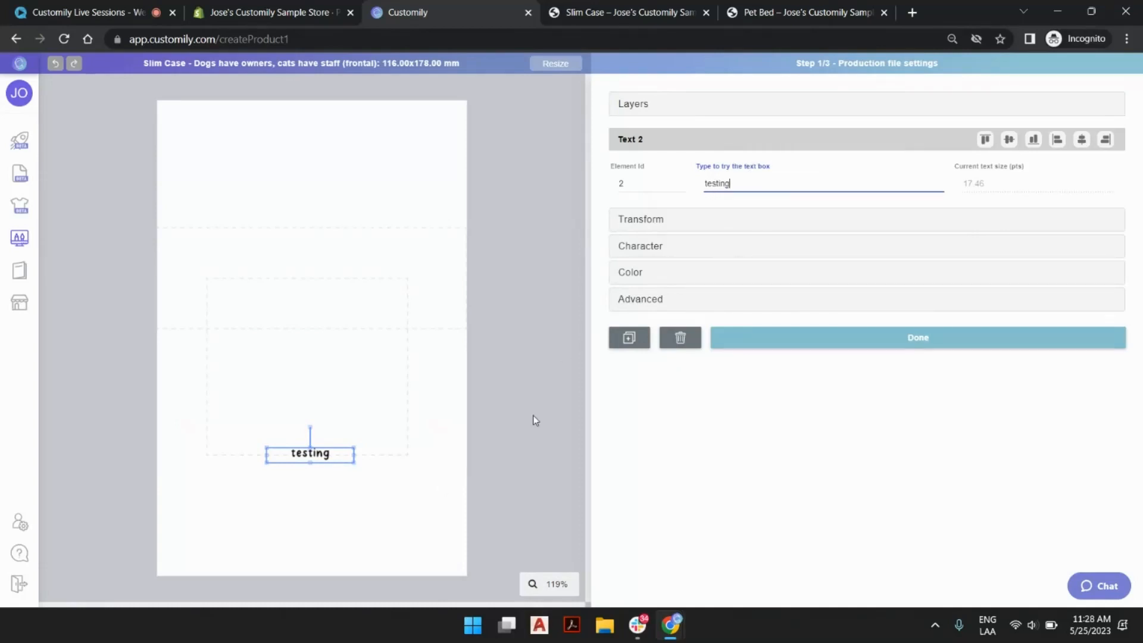
scroll(316, 394, "up", 5)
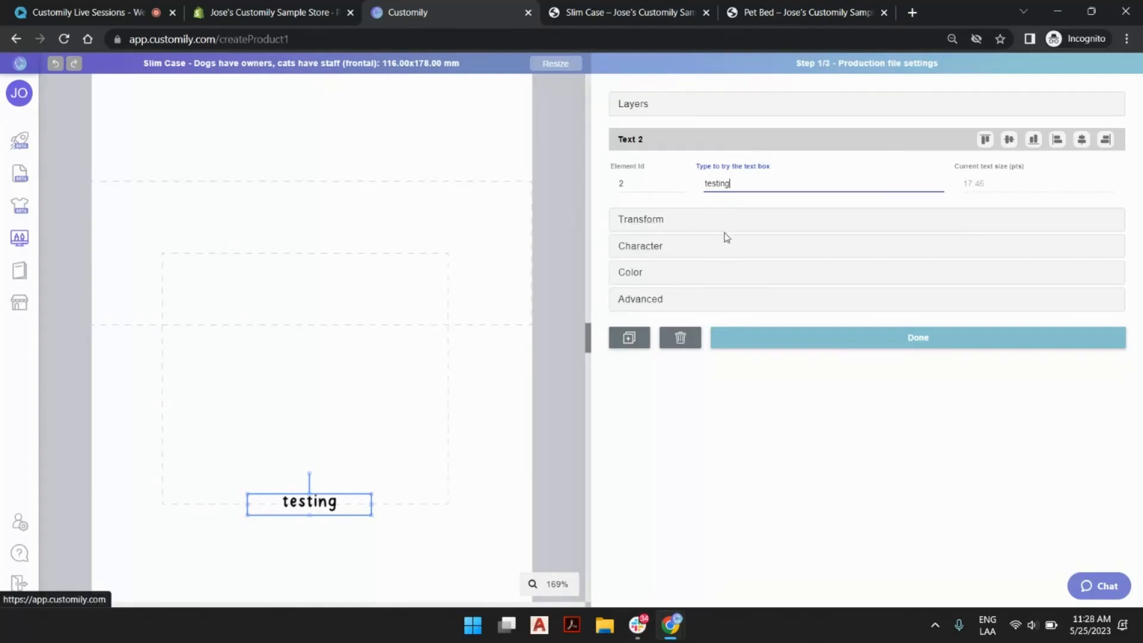
left_click(642, 247)
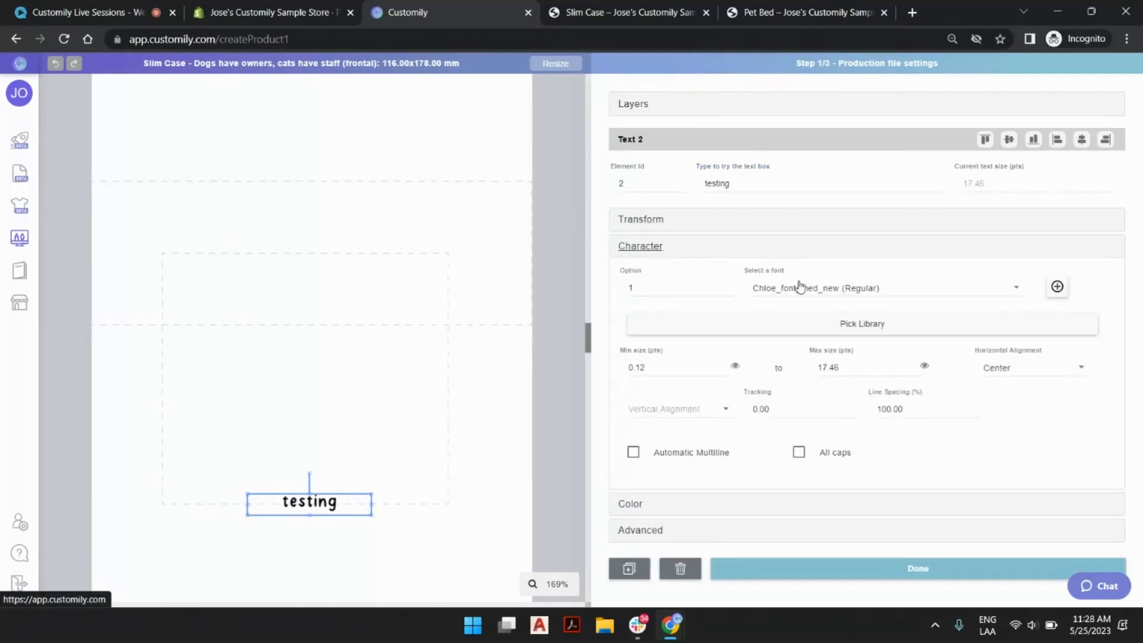
left_click(562, 153)
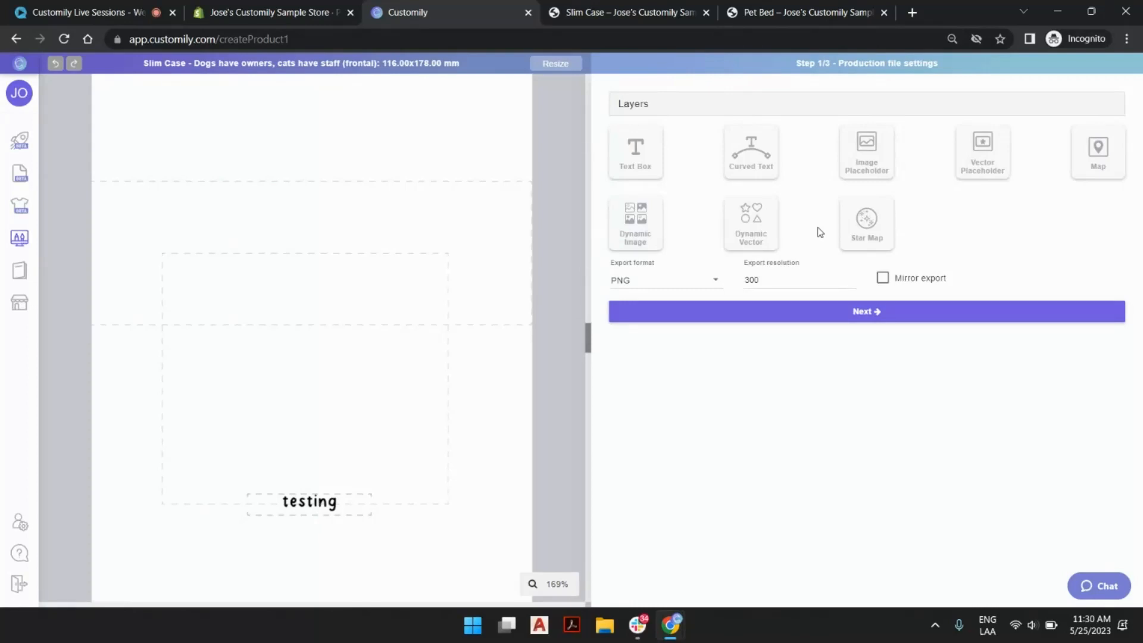
Inspect the quote image and the cat image elements in the 1 Cat layout, with the layer list expanded.
left_click(484, 227)
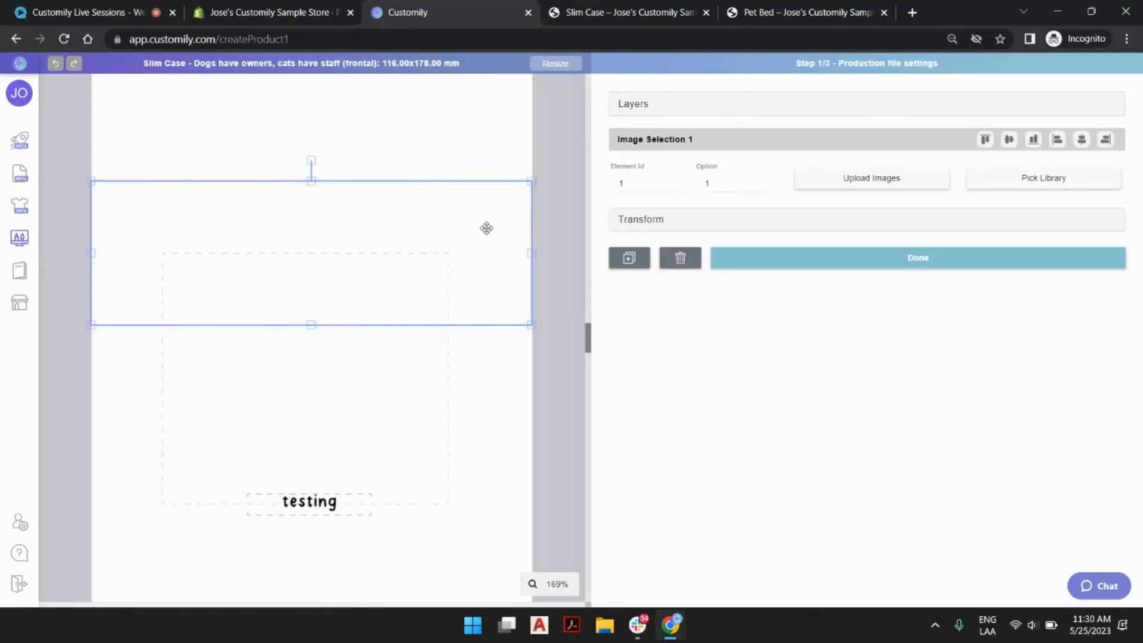
left_click(419, 355)
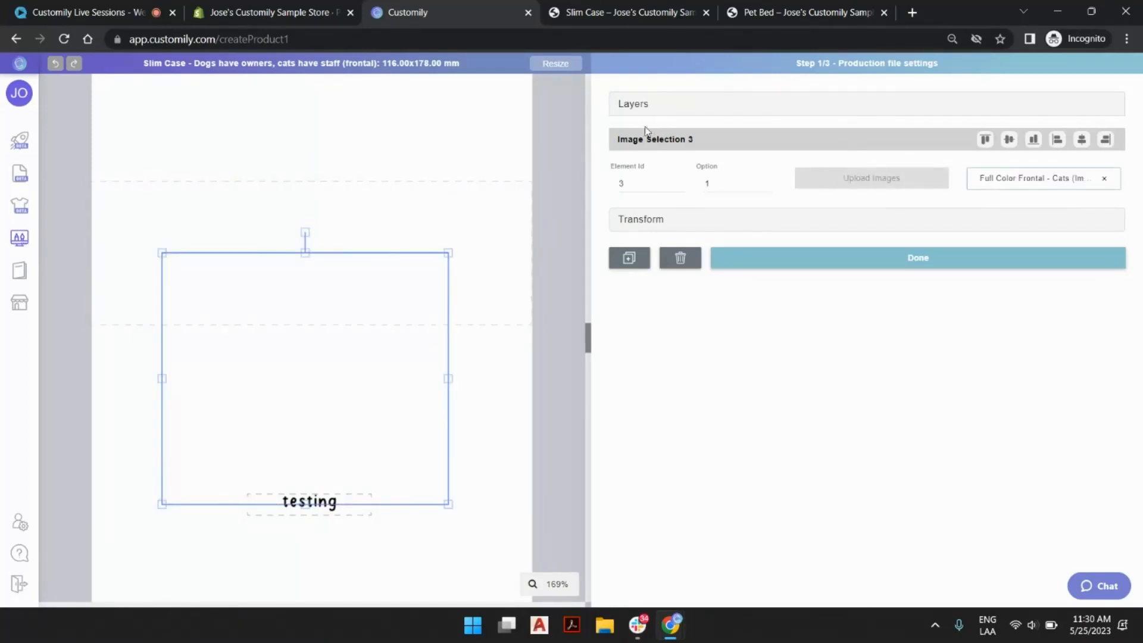
left_click(633, 104)
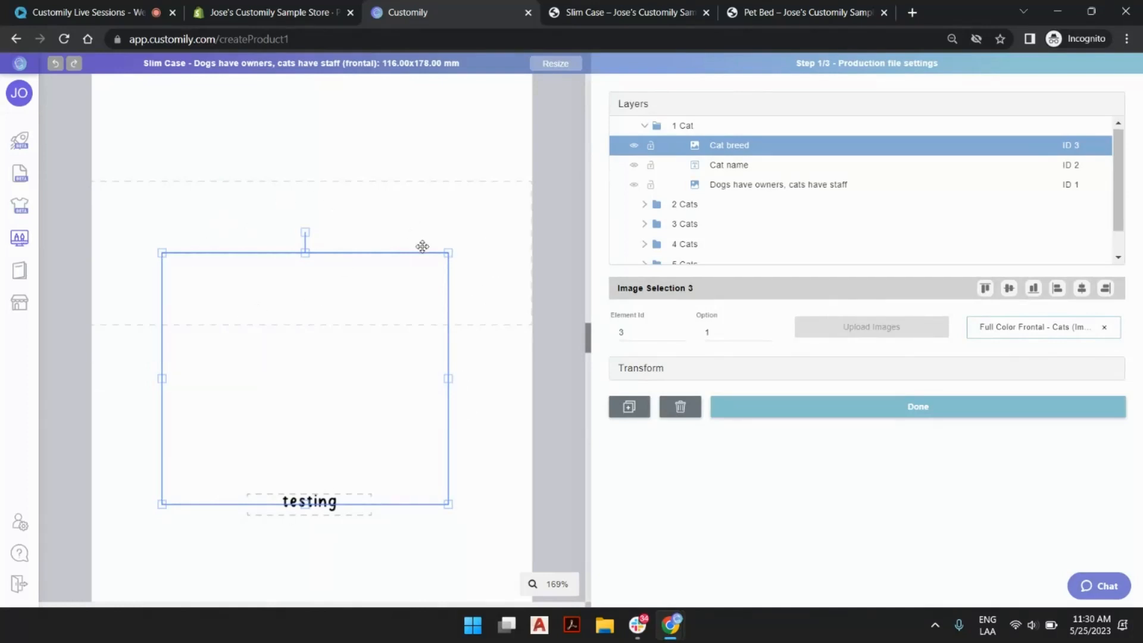
Preview options 2 and 3 of the Cat breed dynamic image in the 1 Cat layout and set its option to 30.
left_click(767, 331)
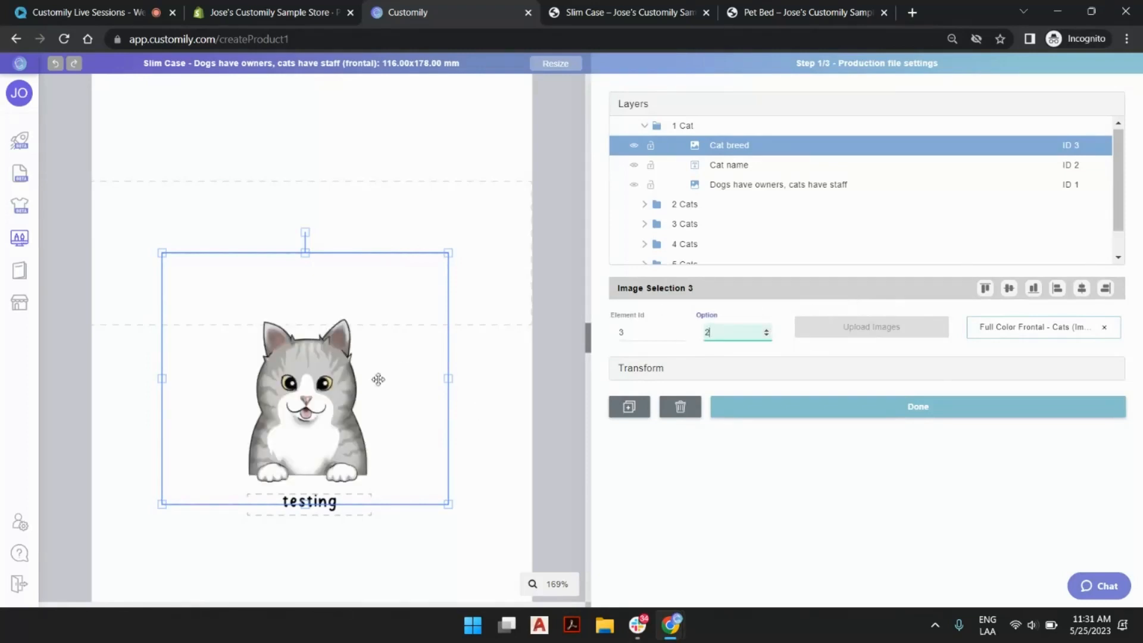
left_click(766, 331)
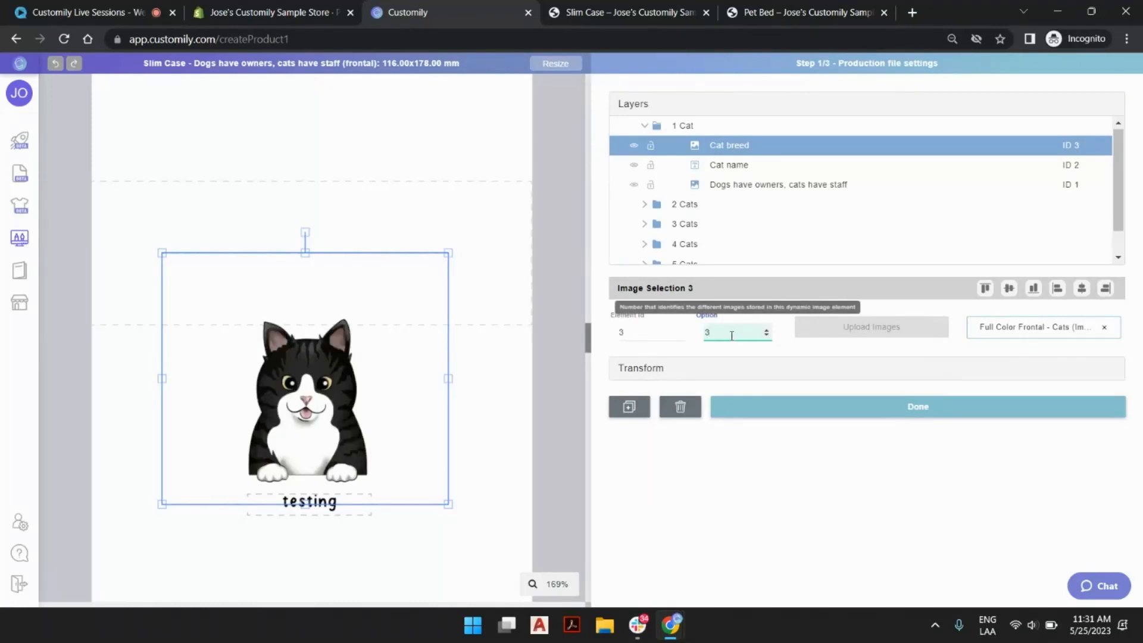
type("0")
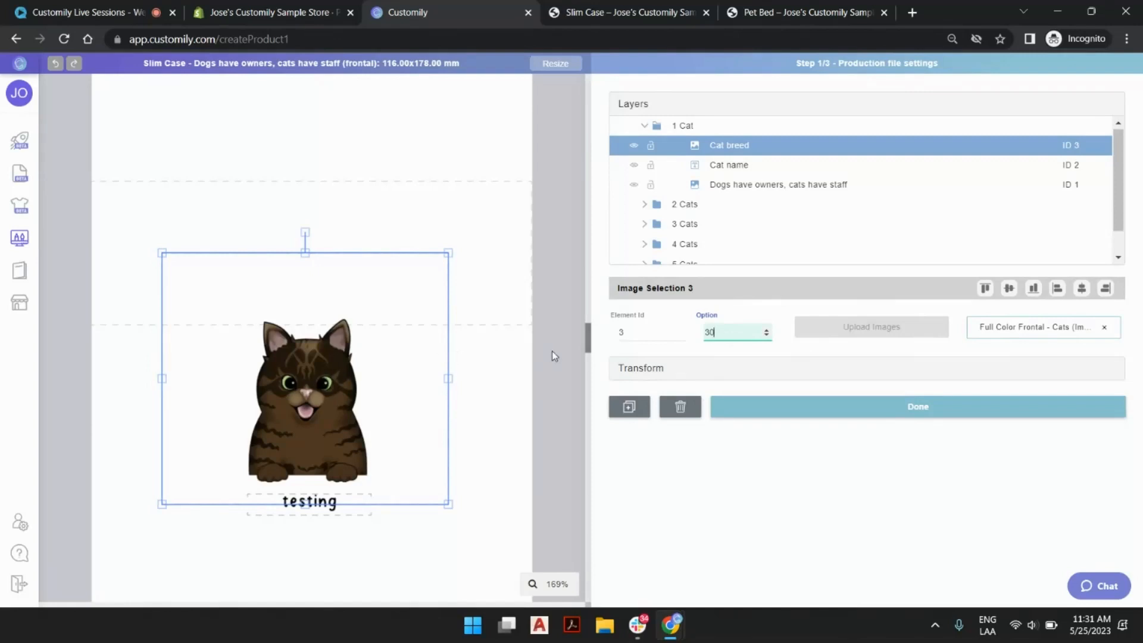
left_click(566, 245)
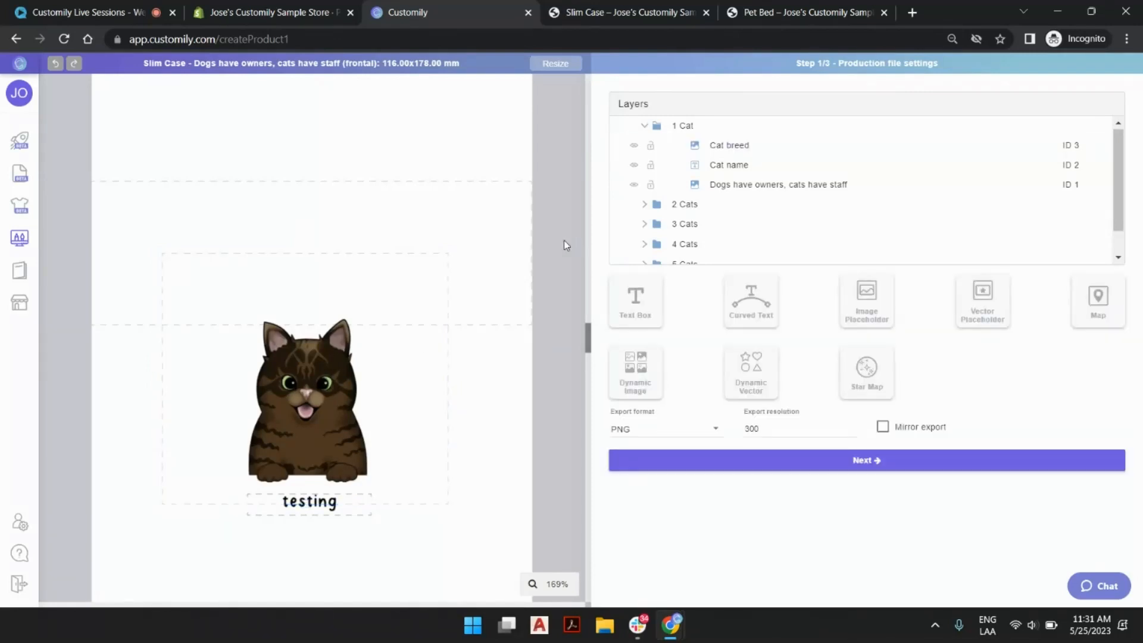
left_click(403, 283)
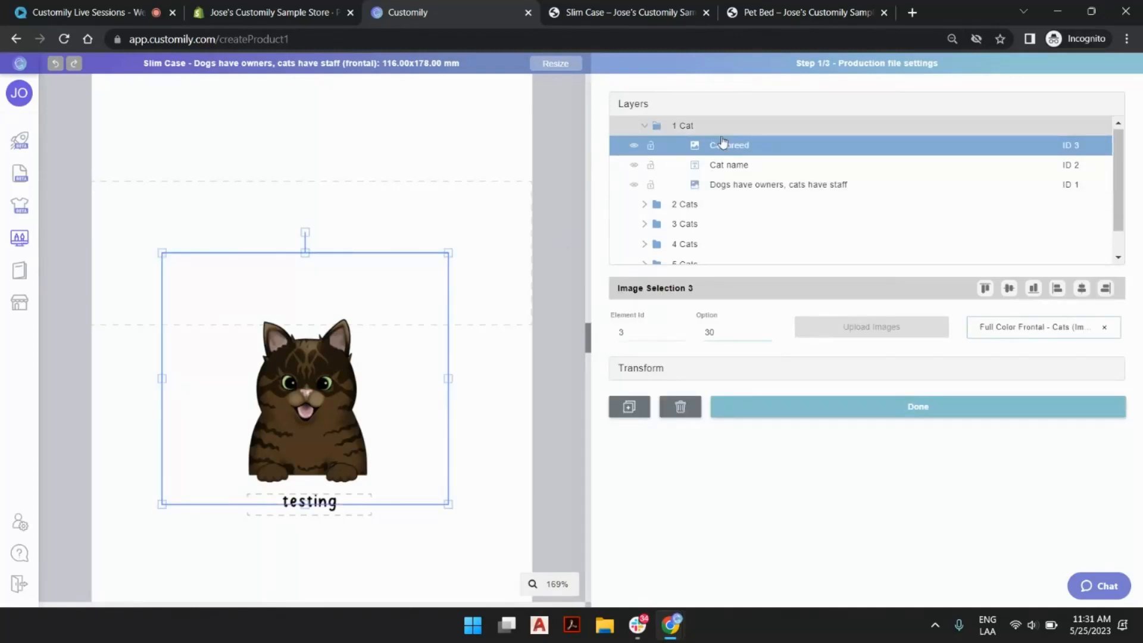
left_click(581, 221)
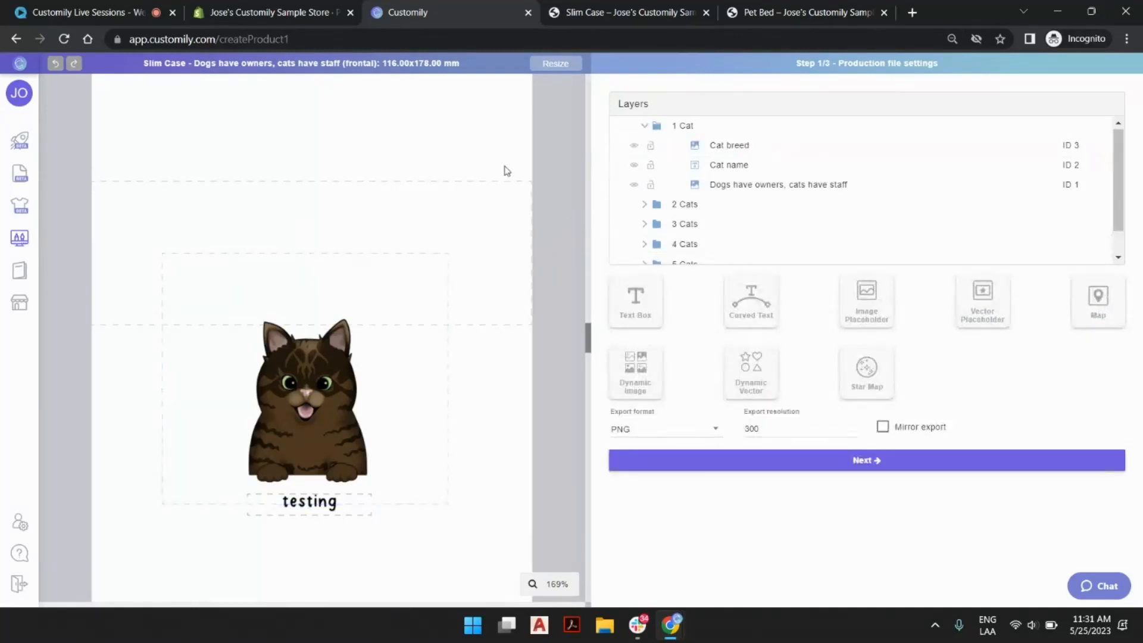
Open the Customily libraries in a separate browser tab and search the image libraries for "cat".
mouse_move(31, 291)
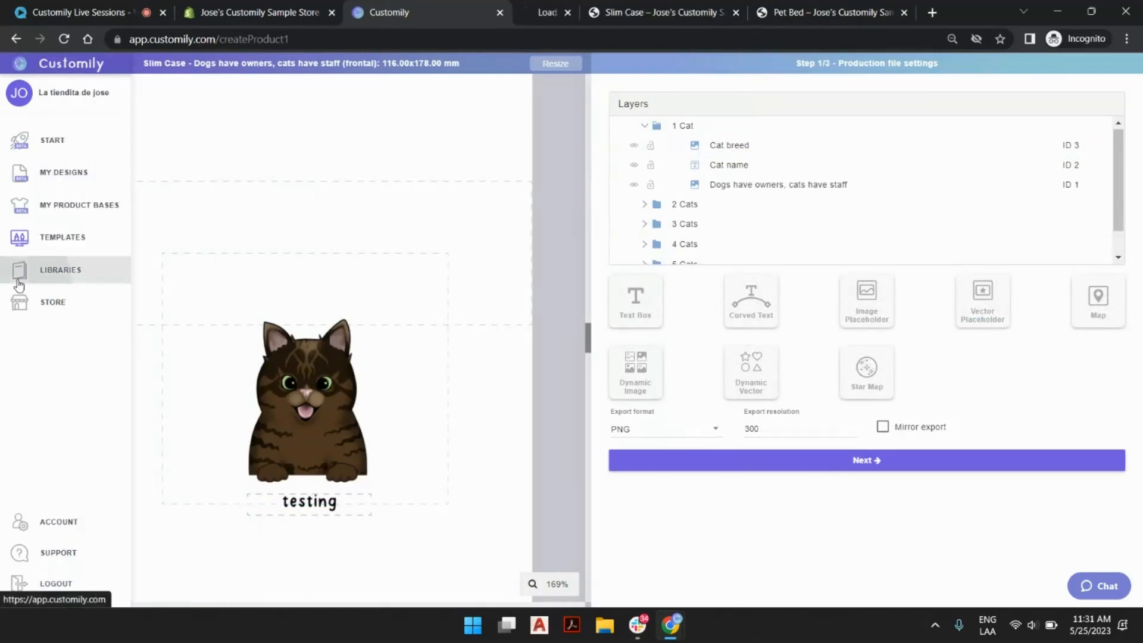
left_click(36, 269)
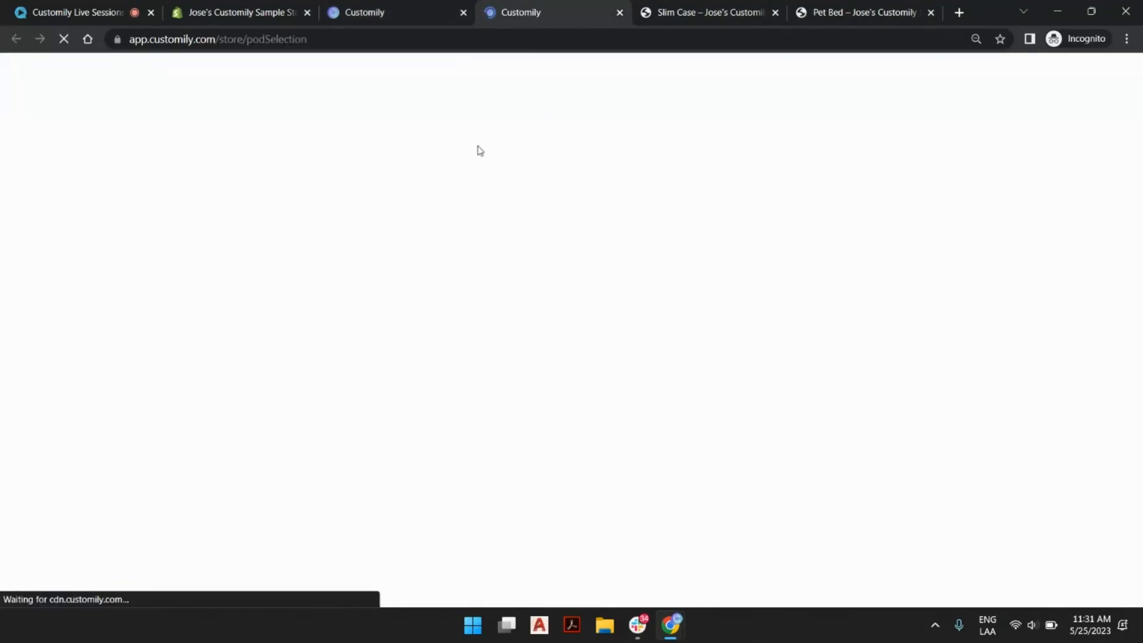
left_click(5, 280)
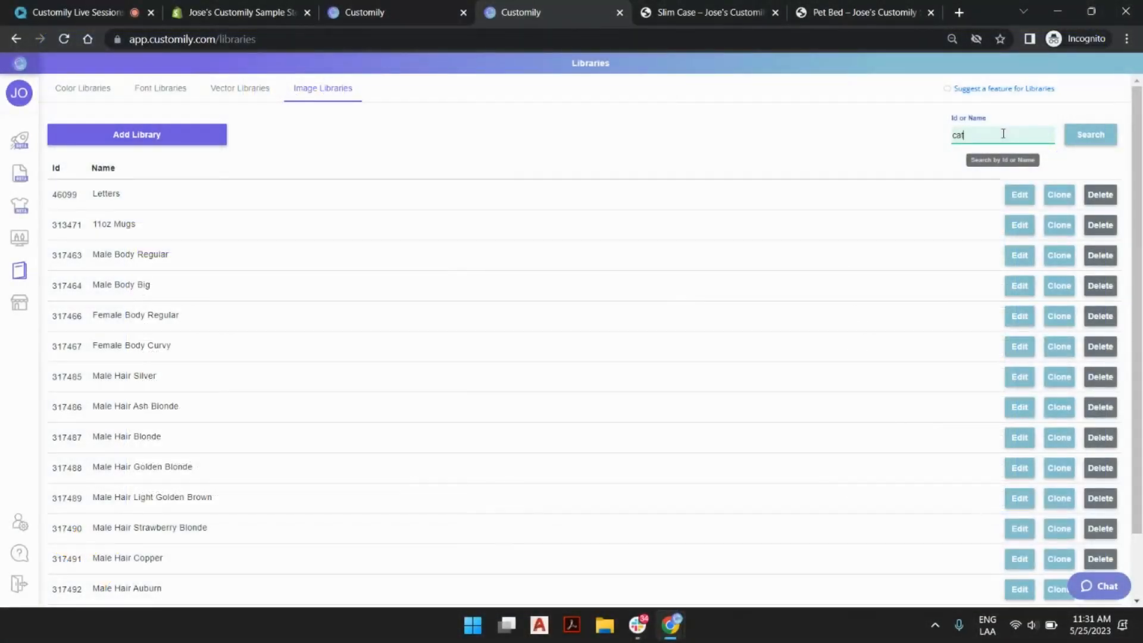
left_click(1100, 134)
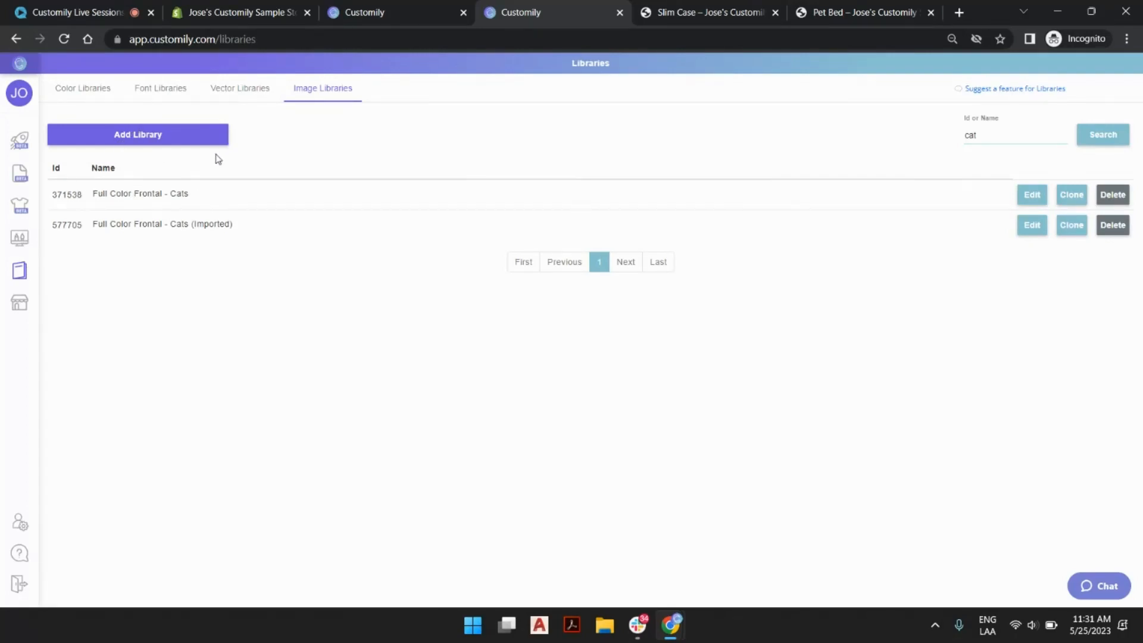
On the Slim Case product page, preview the Sphynx, Scottish Fold, Long Hair and Short Hair cat breed choices.
left_click(663, 12)
scroll(845, 409, "down", 5)
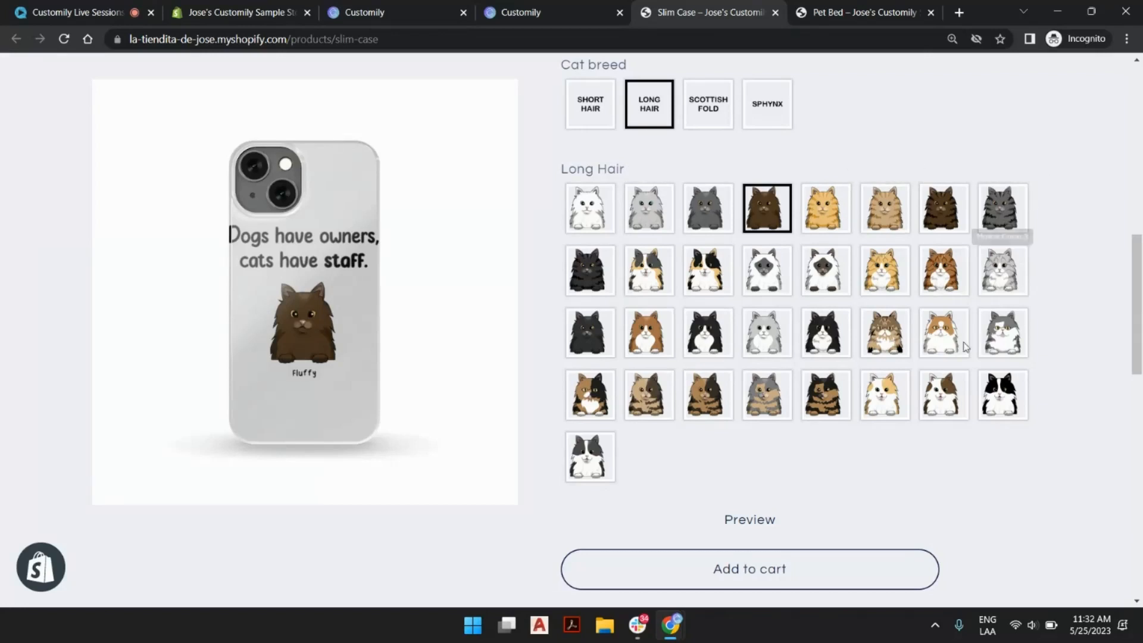
left_click(766, 111)
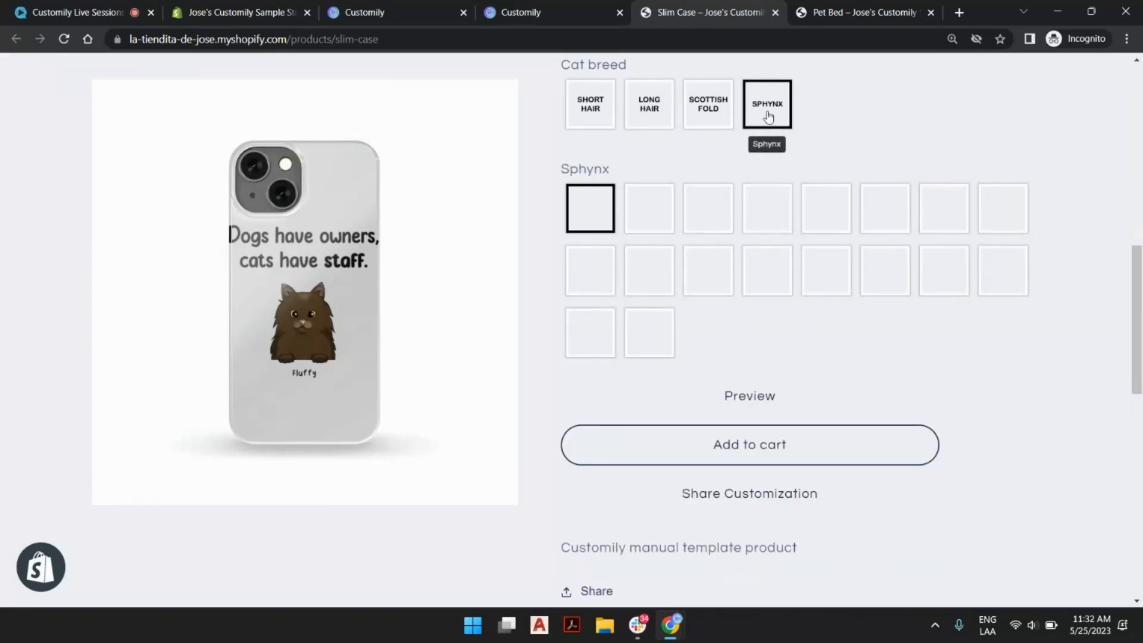
left_click(708, 115)
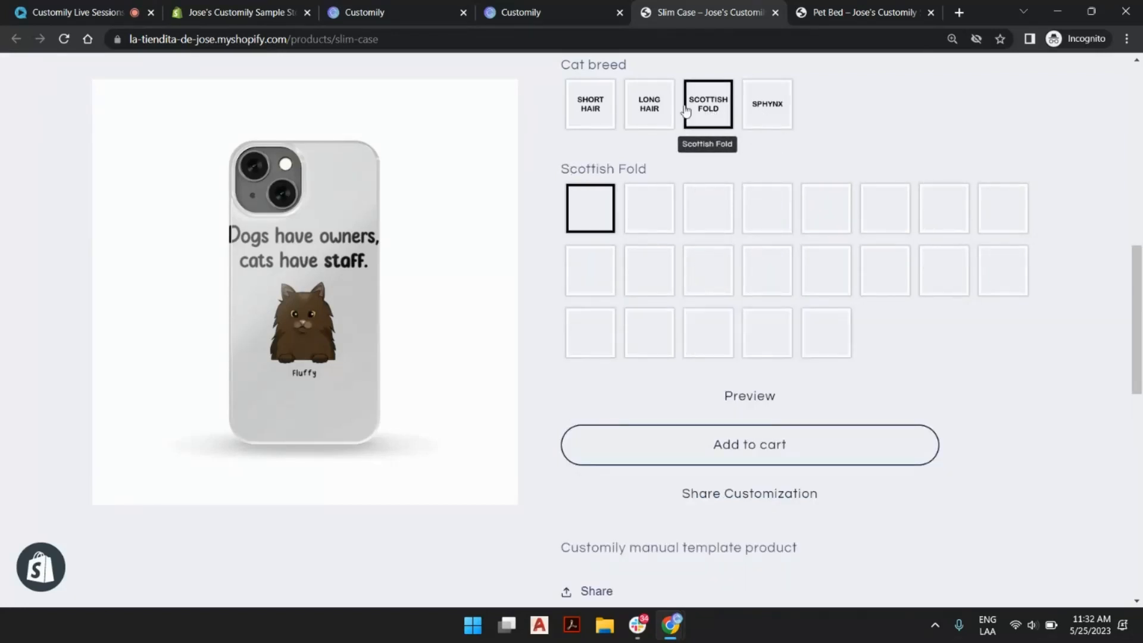
left_click(653, 109)
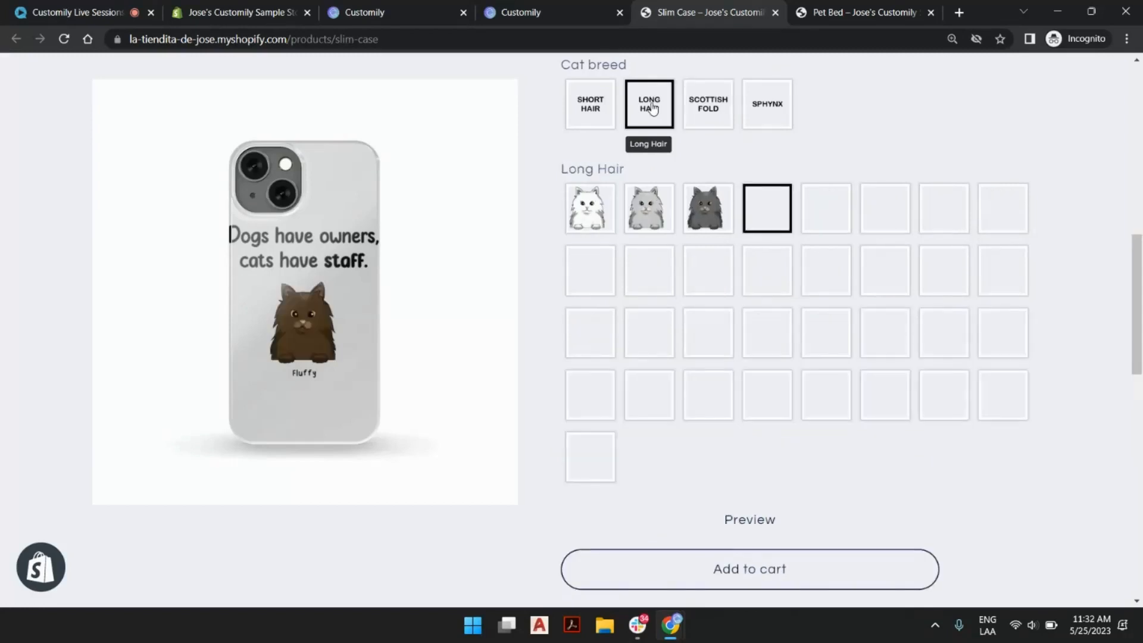
left_click(596, 113)
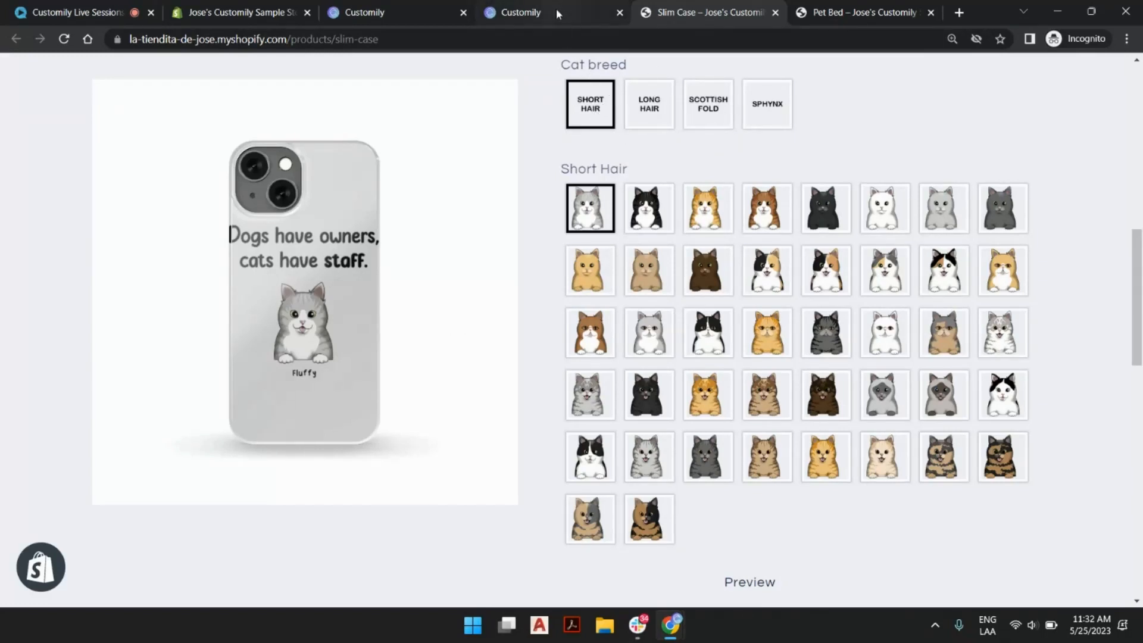
Check the Cat breed image in the template and review the categories of the Full Color Frontal - Cats image library.
mouse_move(556, 9)
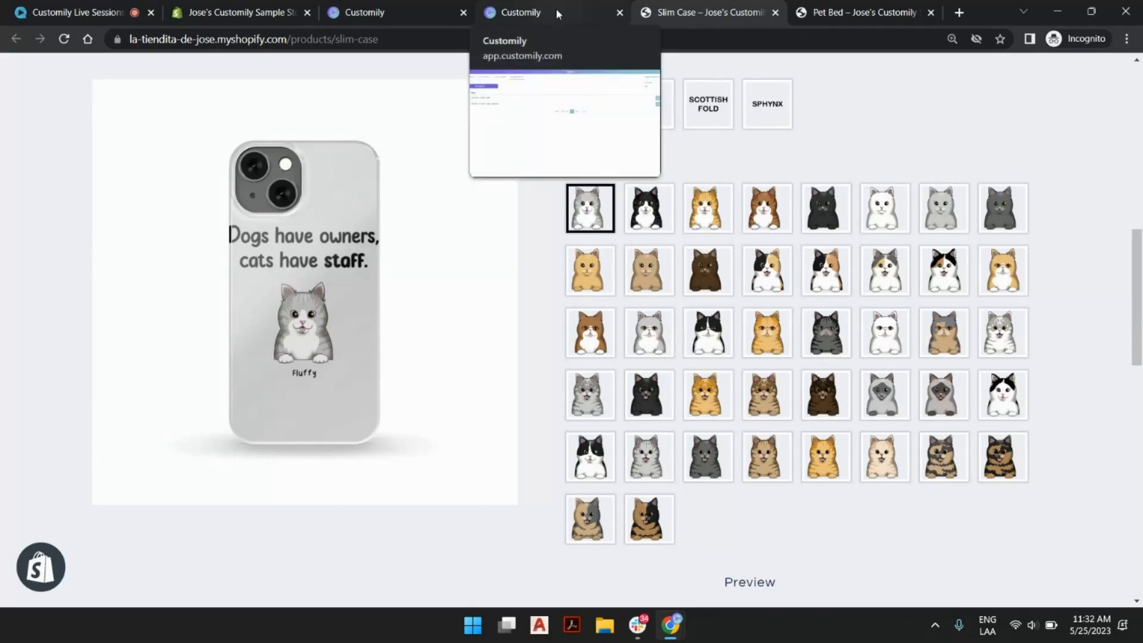
left_click(364, 8)
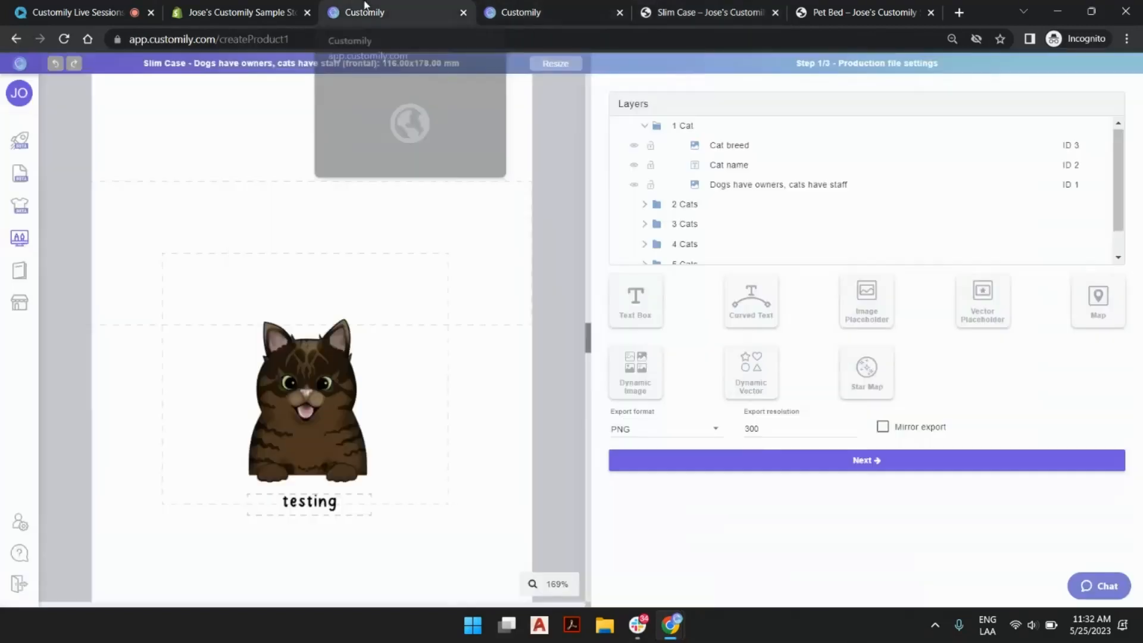
left_click(332, 297)
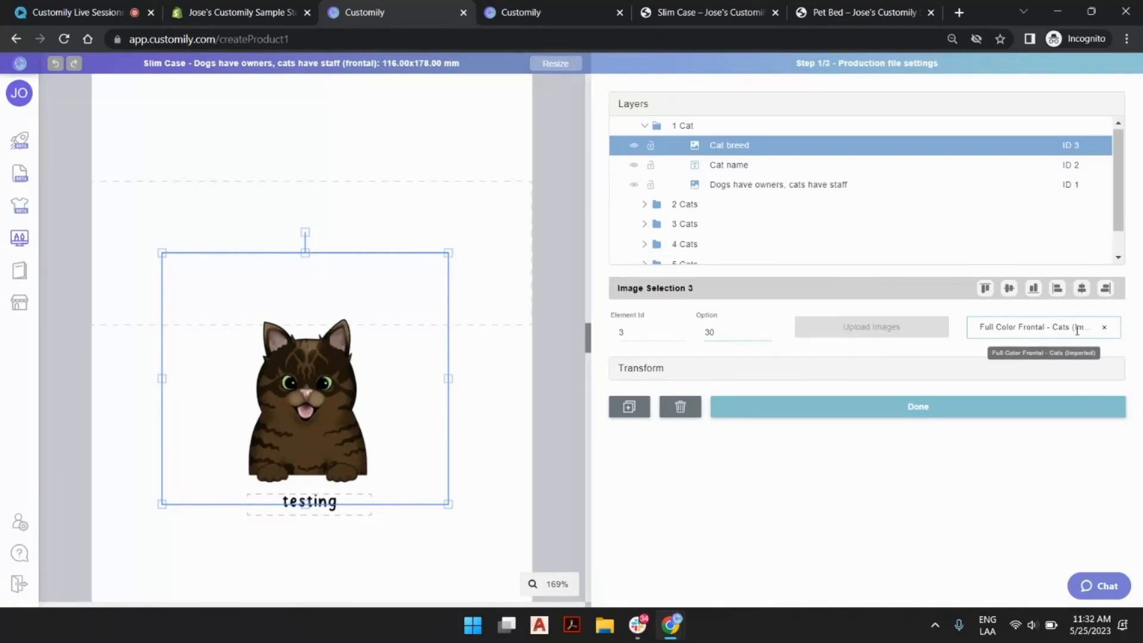
left_click(539, 11)
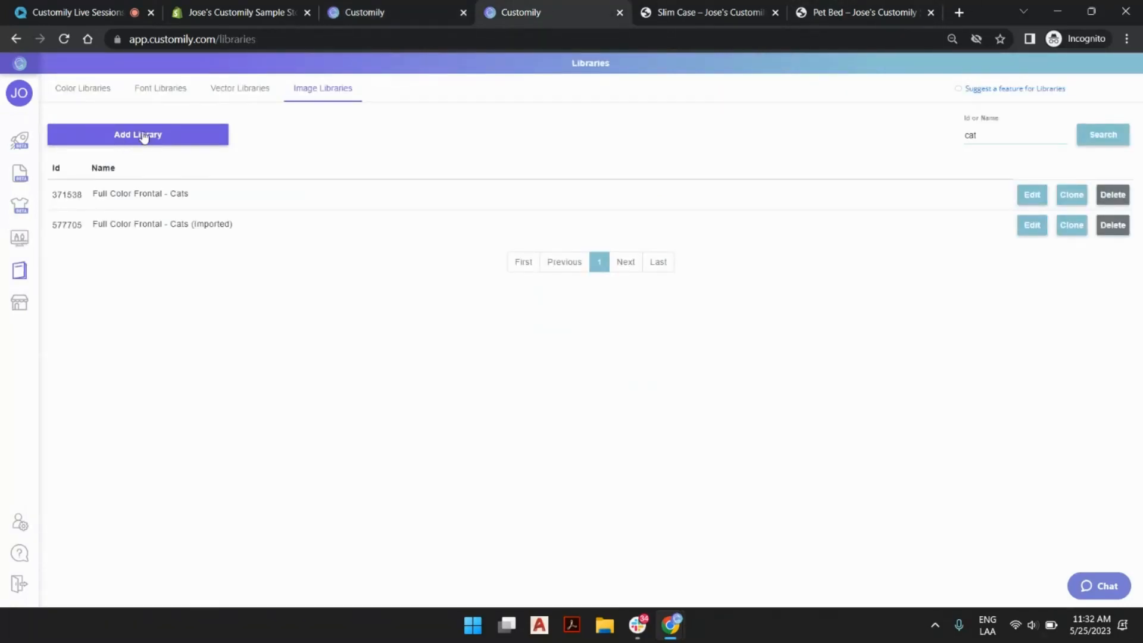
left_click(1028, 200)
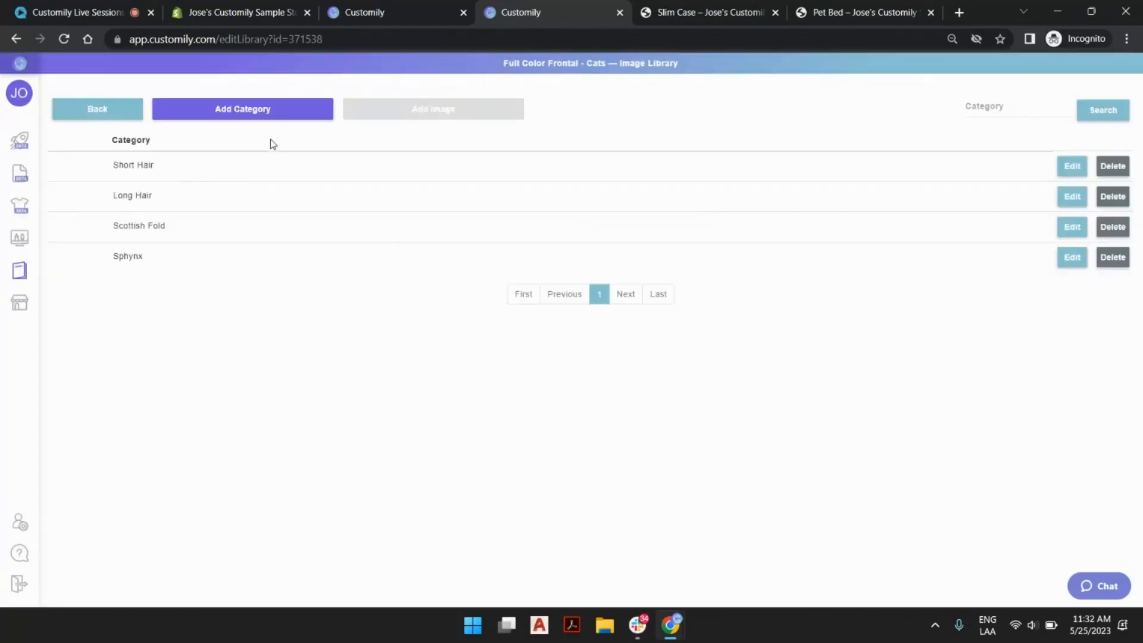
left_click(119, 114)
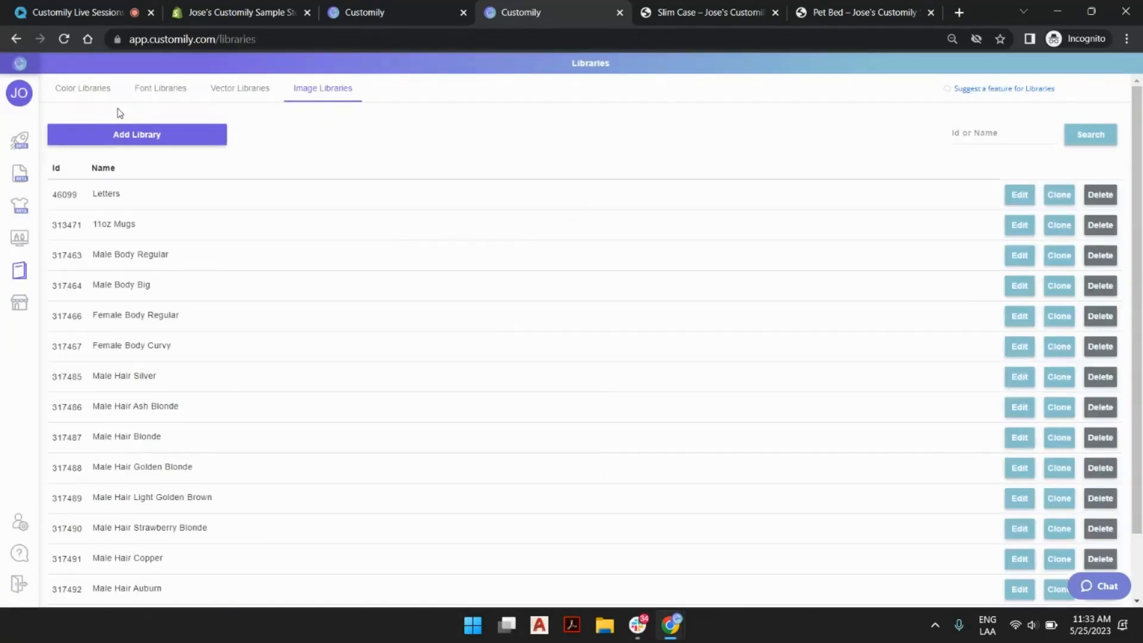
Create an image library named TEST.
left_click(196, 133)
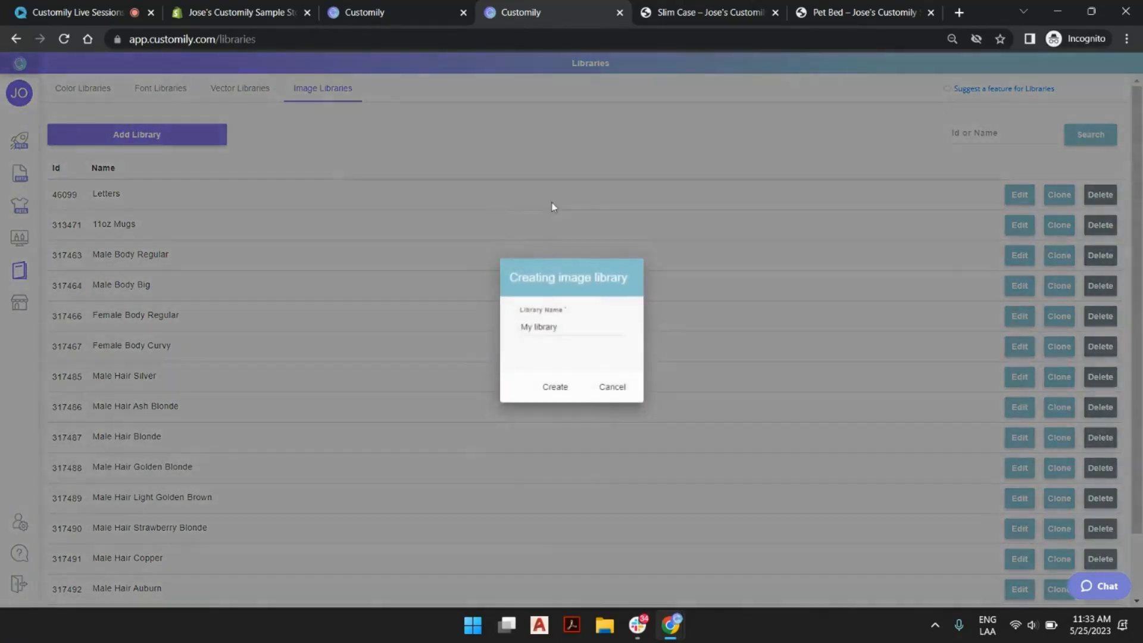
triple_click(554, 326)
type("TEST")
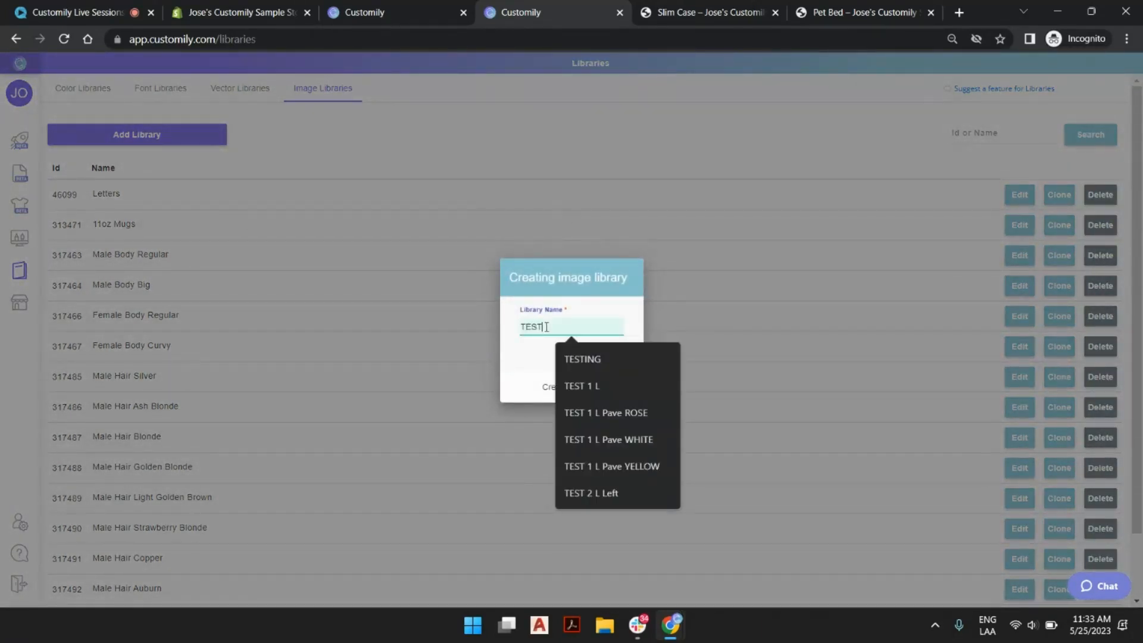
key("Return")
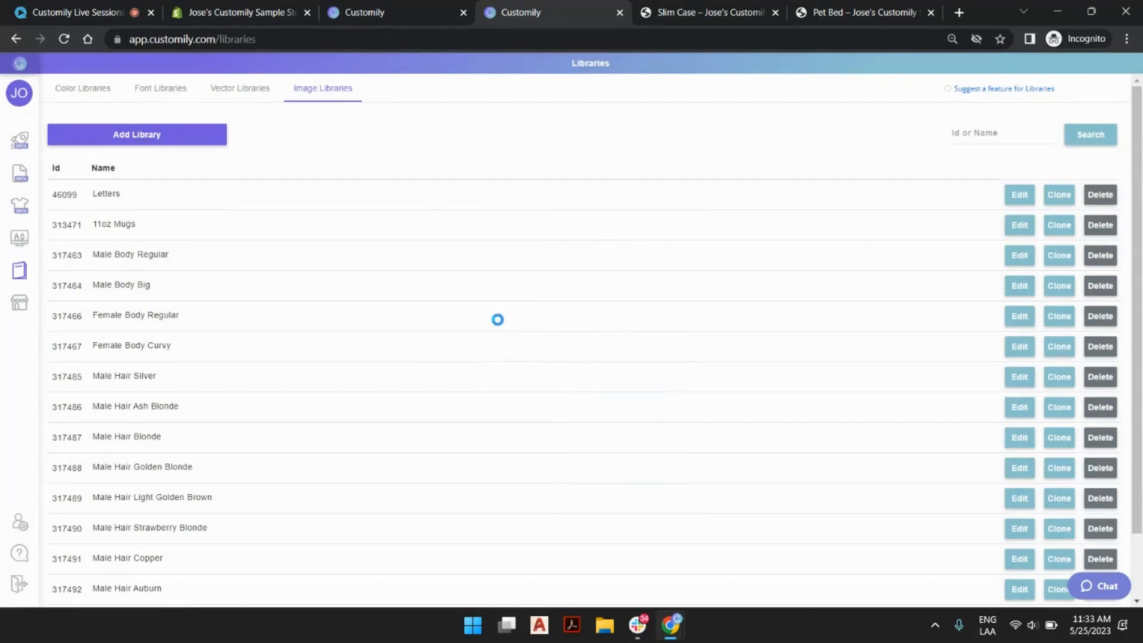
Find the TEST library on the last page of the image libraries and open it for editing.
scroll(518, 283, "down", 2)
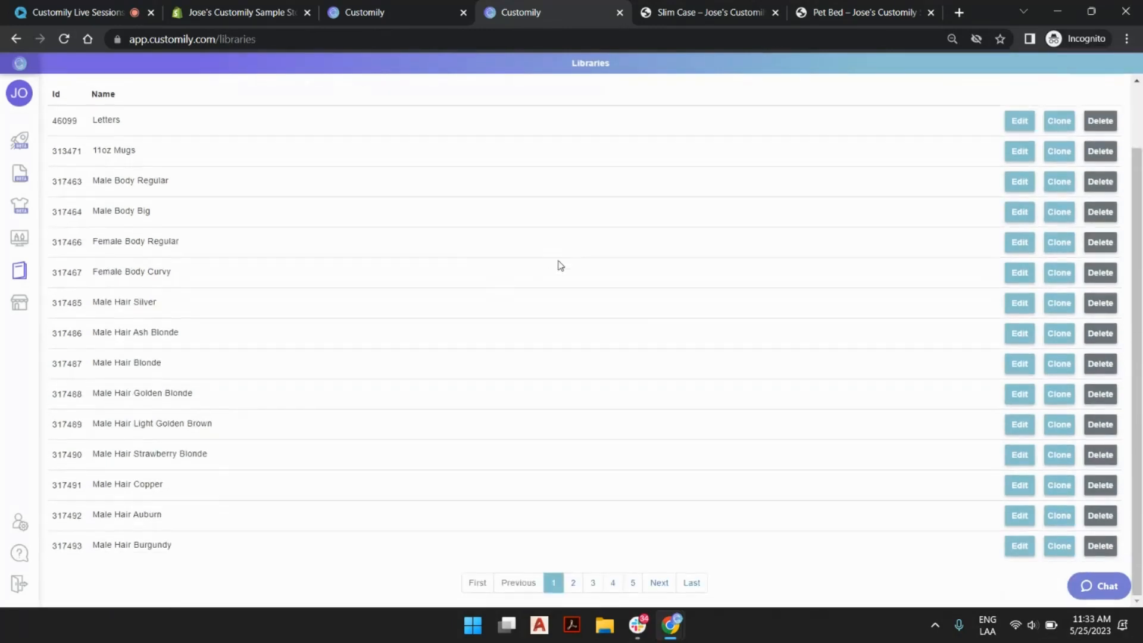
left_click(700, 583)
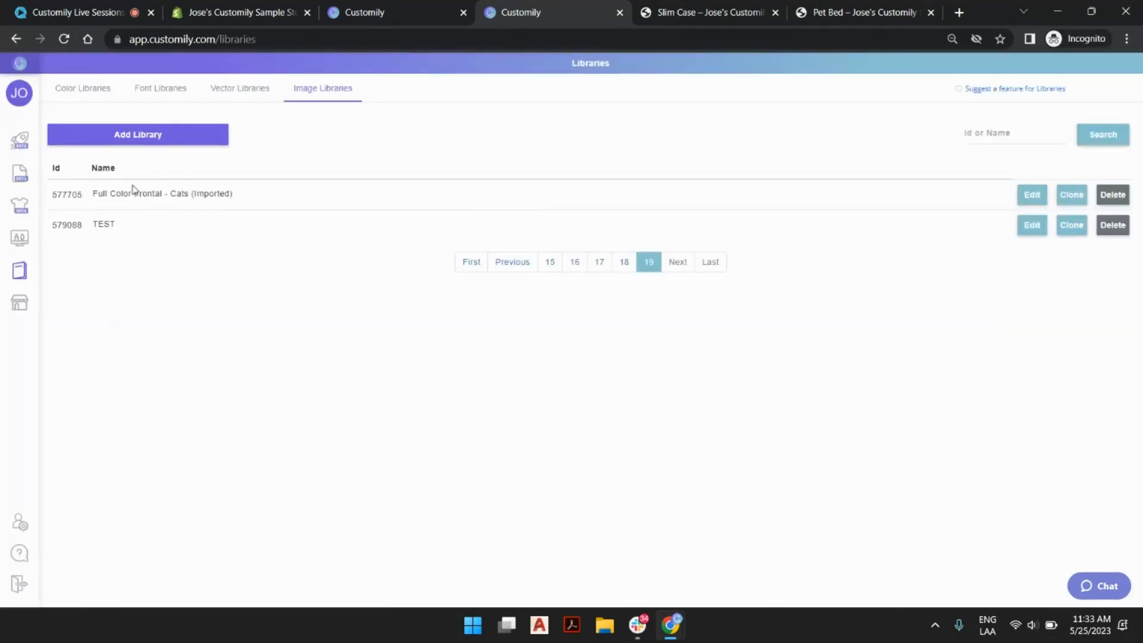
left_click(1030, 227)
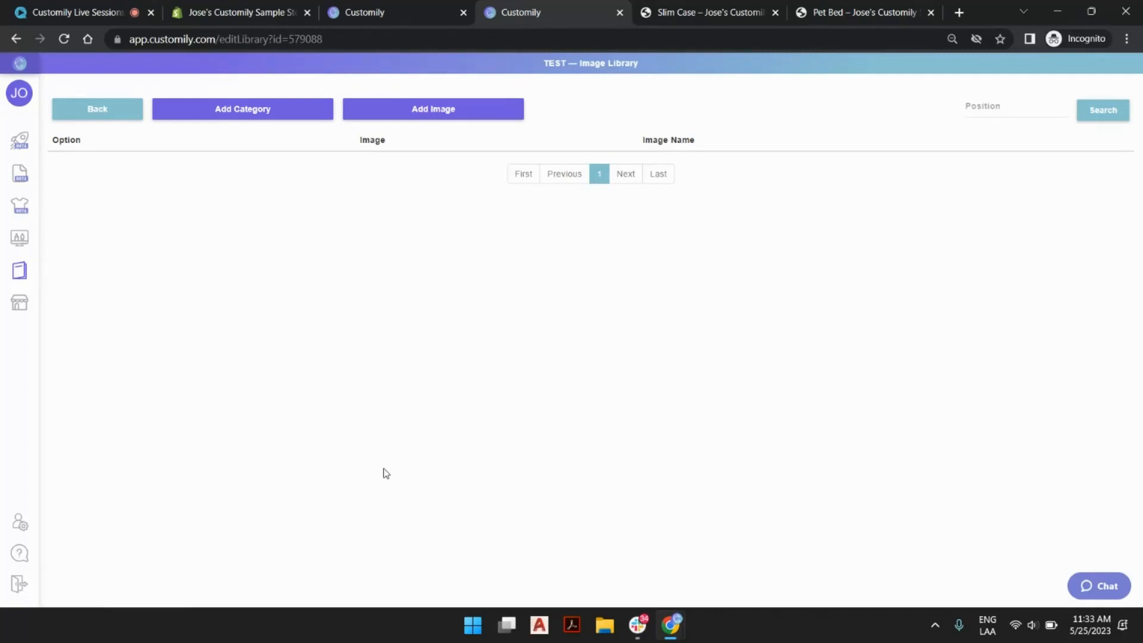
Start a new category in the TEST library and name it Blonde.
left_click(242, 110)
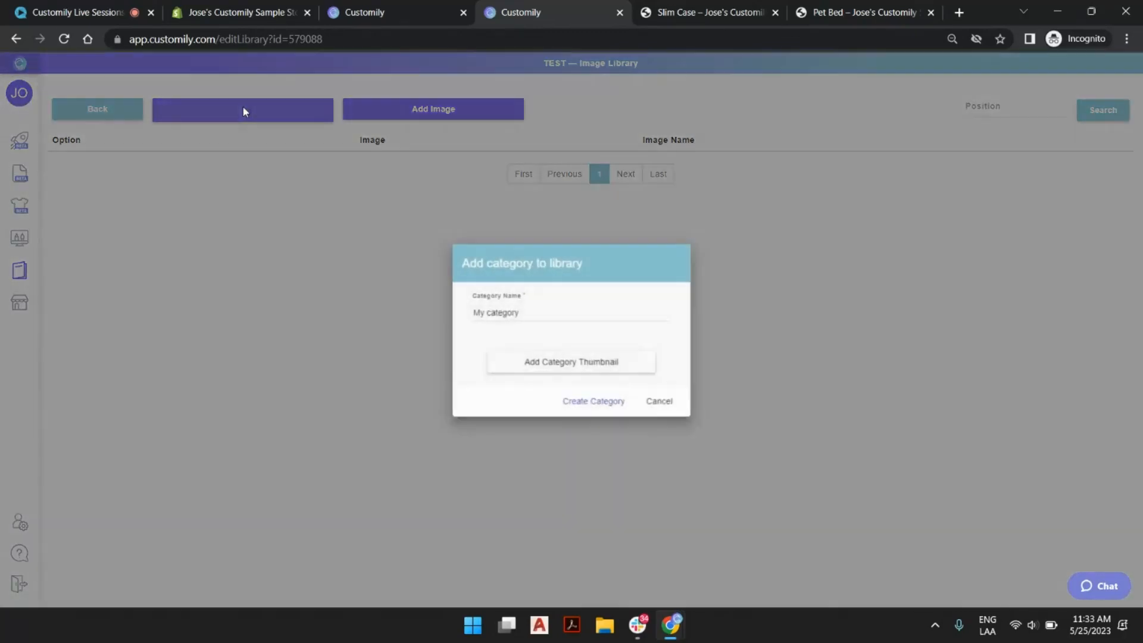
left_click(516, 312)
triple_click(517, 311)
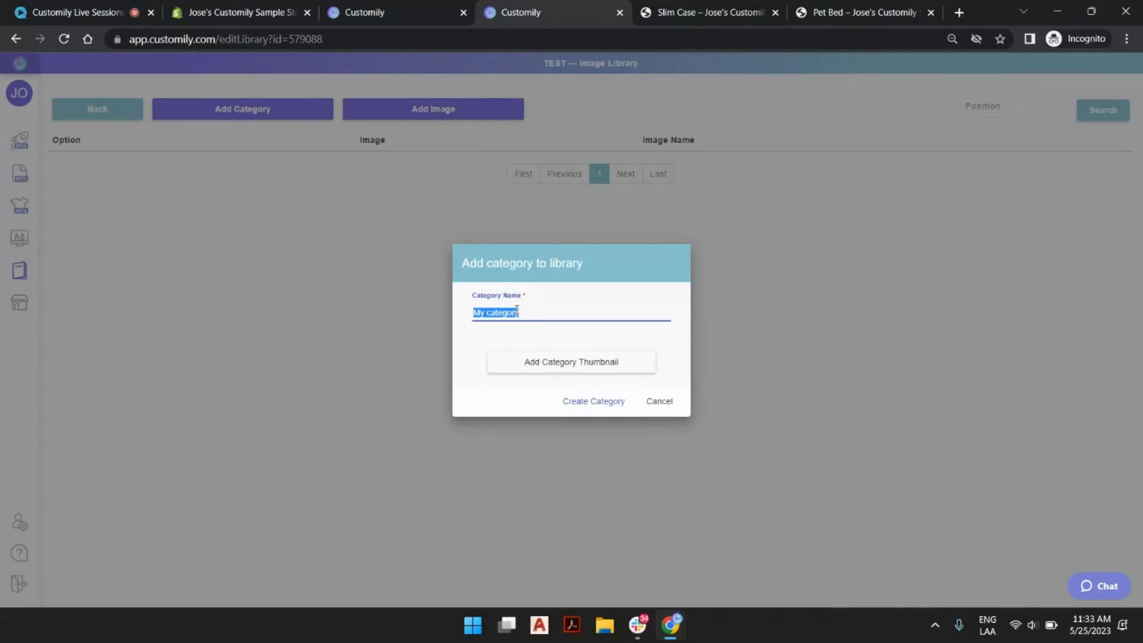
type("Blonde")
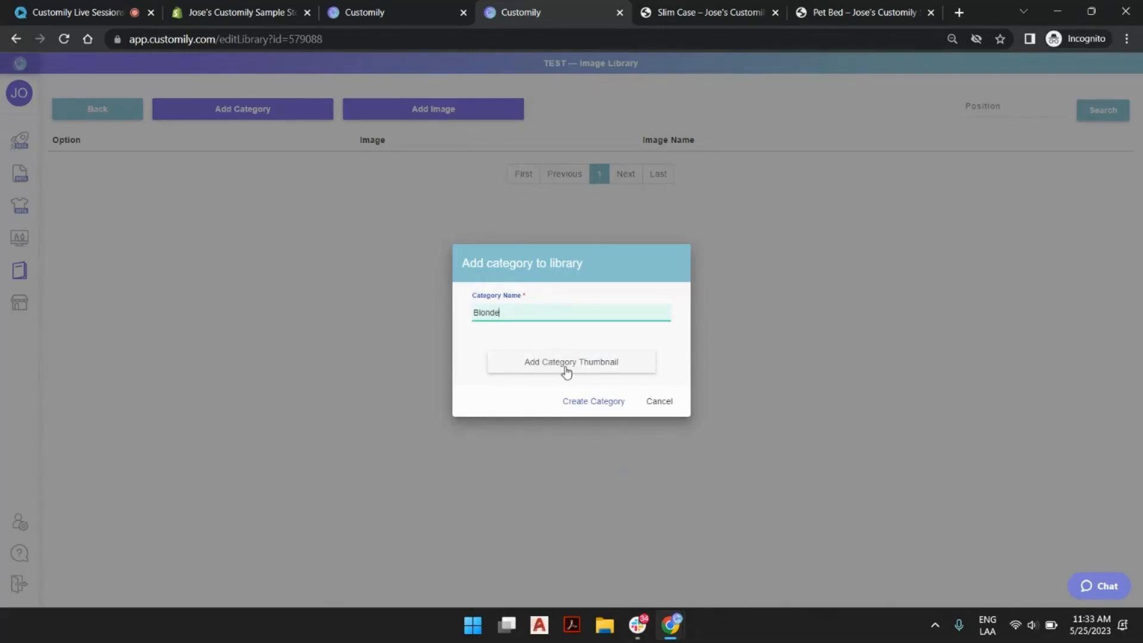
Give the Blonde category the thumbnail W8-C4.png from the Desktop's FemaleHair folder.
left_click(566, 370)
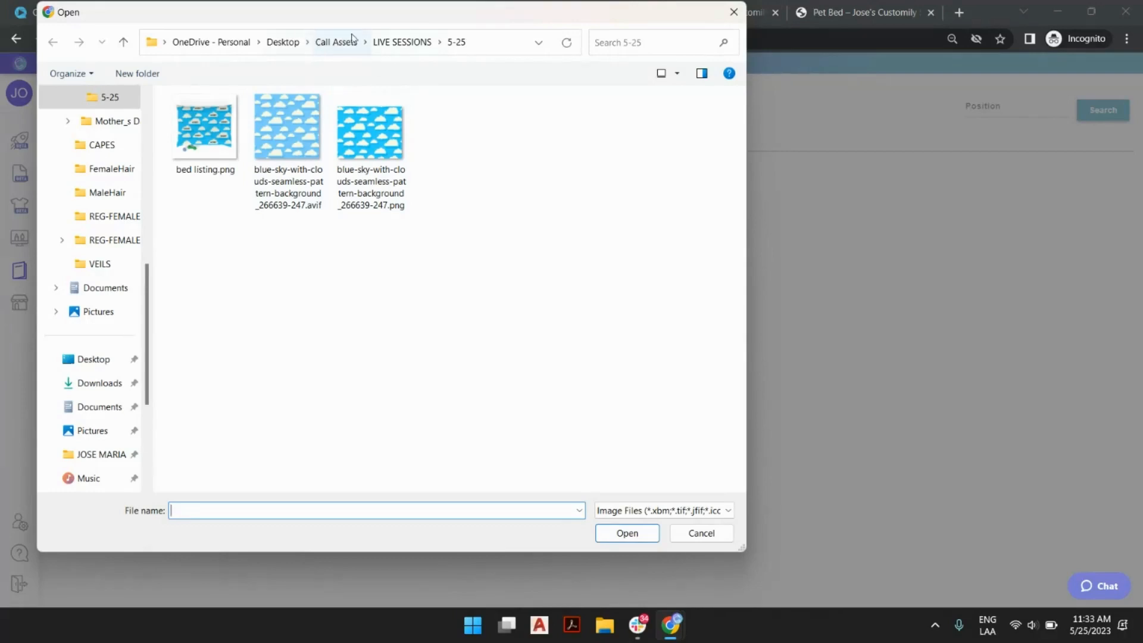
left_click(285, 43)
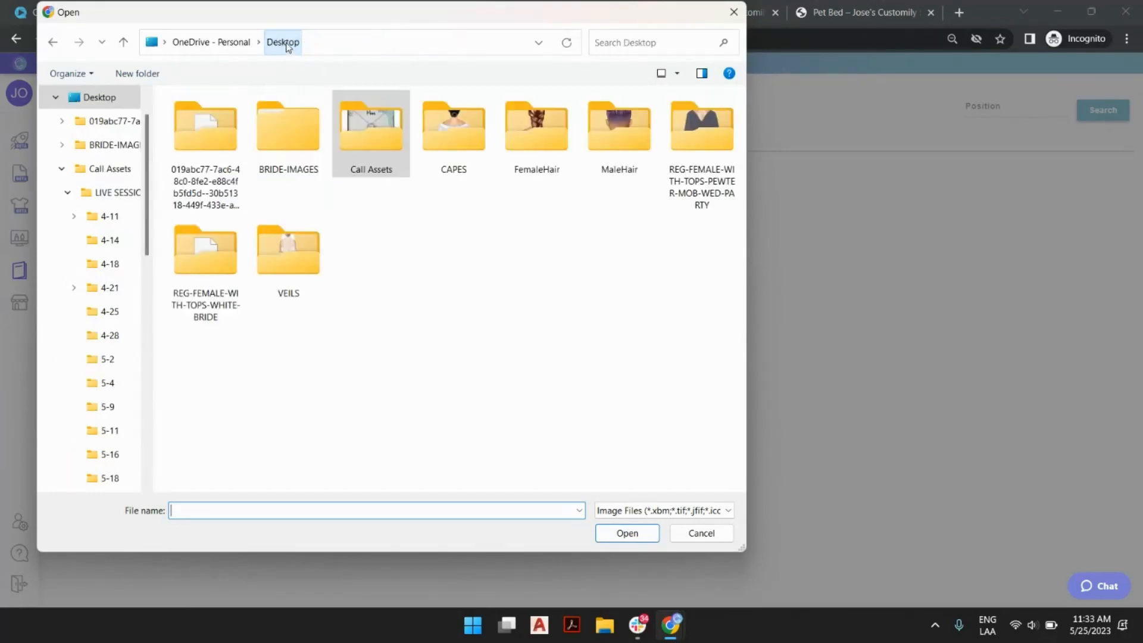
double_click(548, 135)
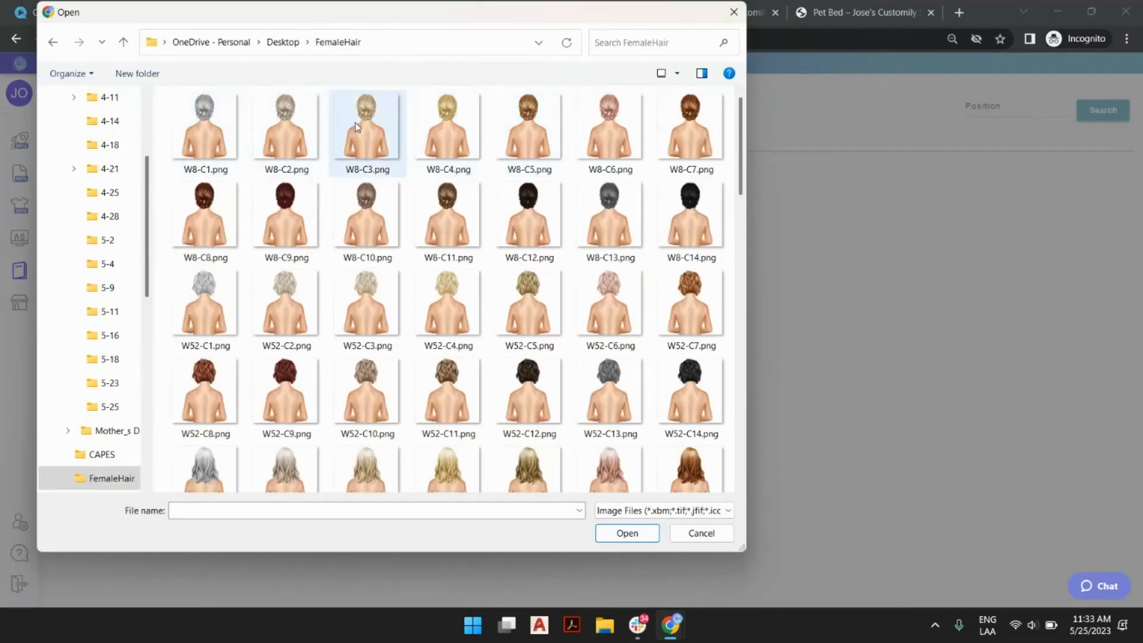
scroll(363, 197, "down", 15)
scroll(427, 195, "up", 10)
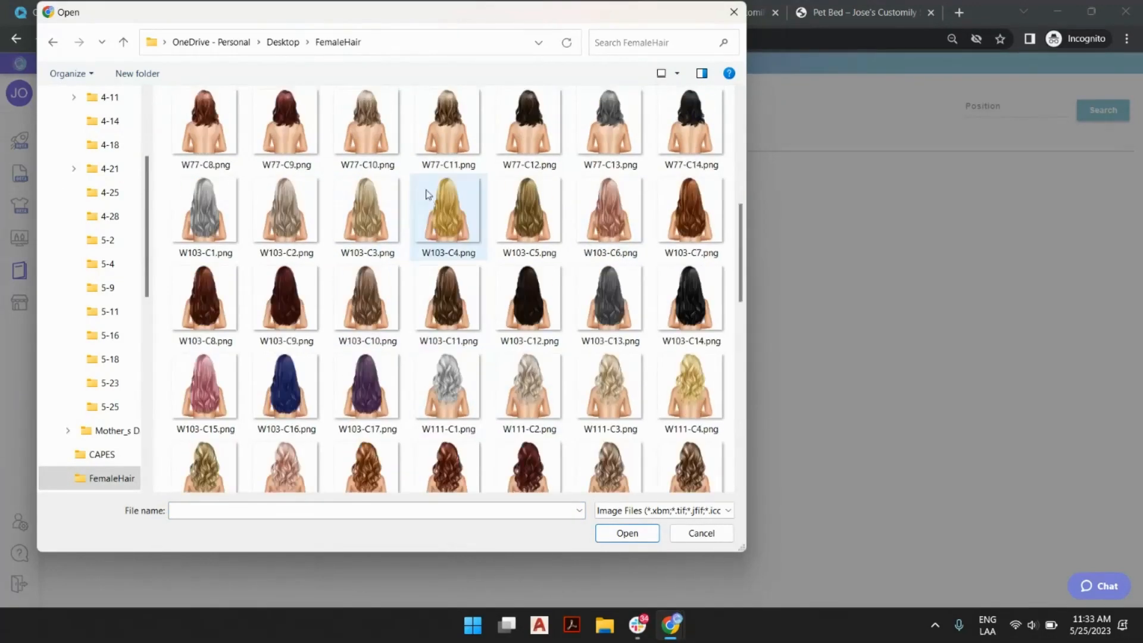
scroll(428, 195, "up", 5)
left_click(283, 42)
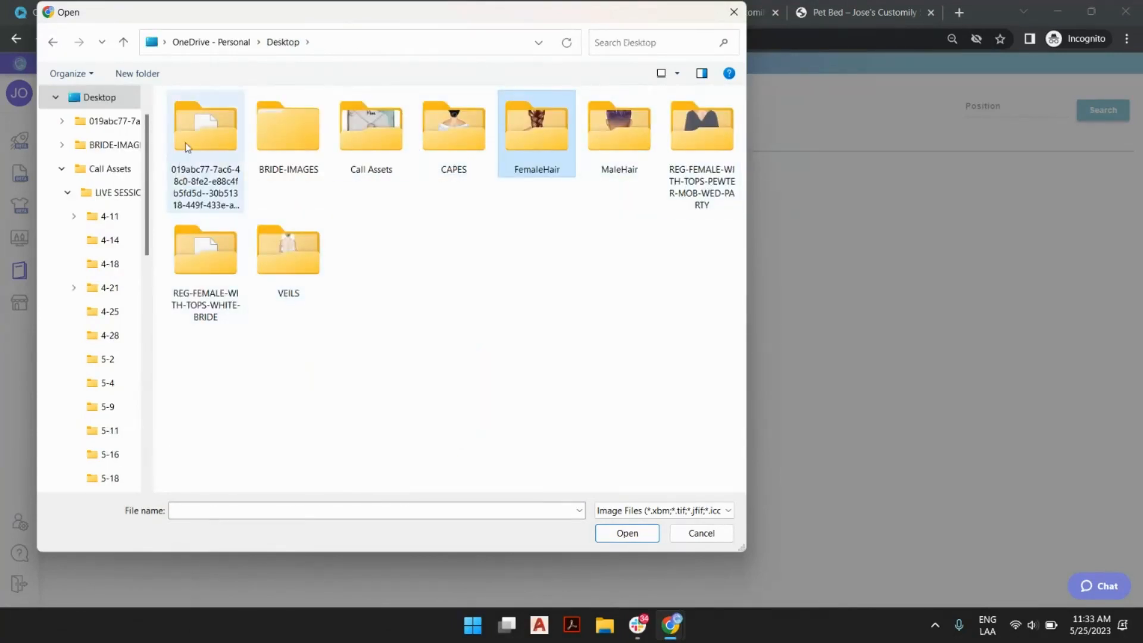
double_click(289, 134)
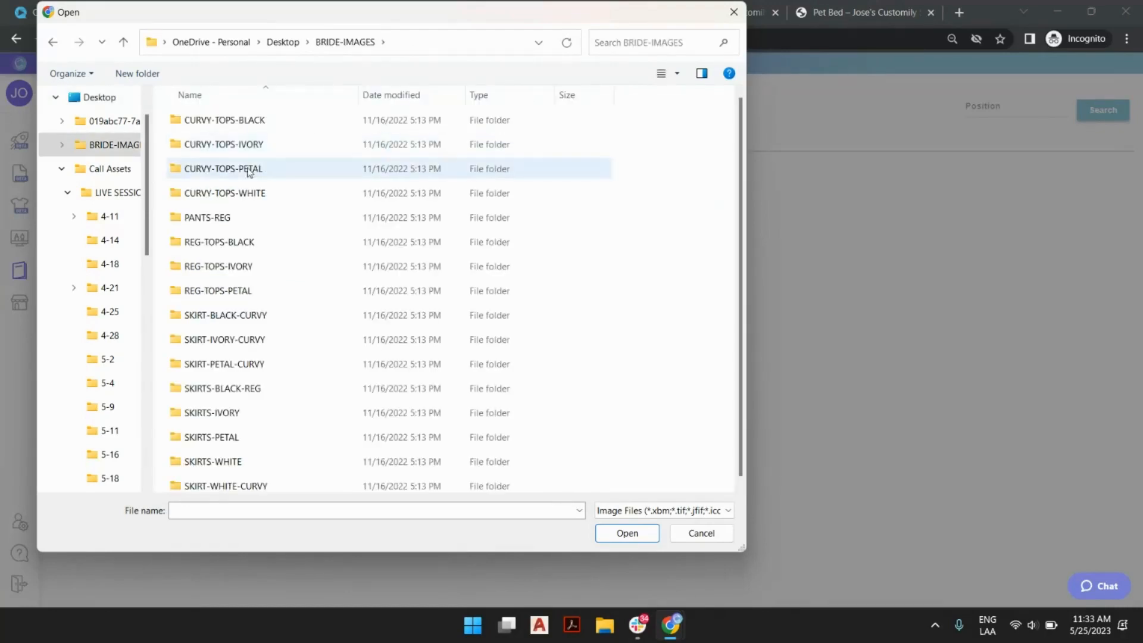
left_click(299, 42)
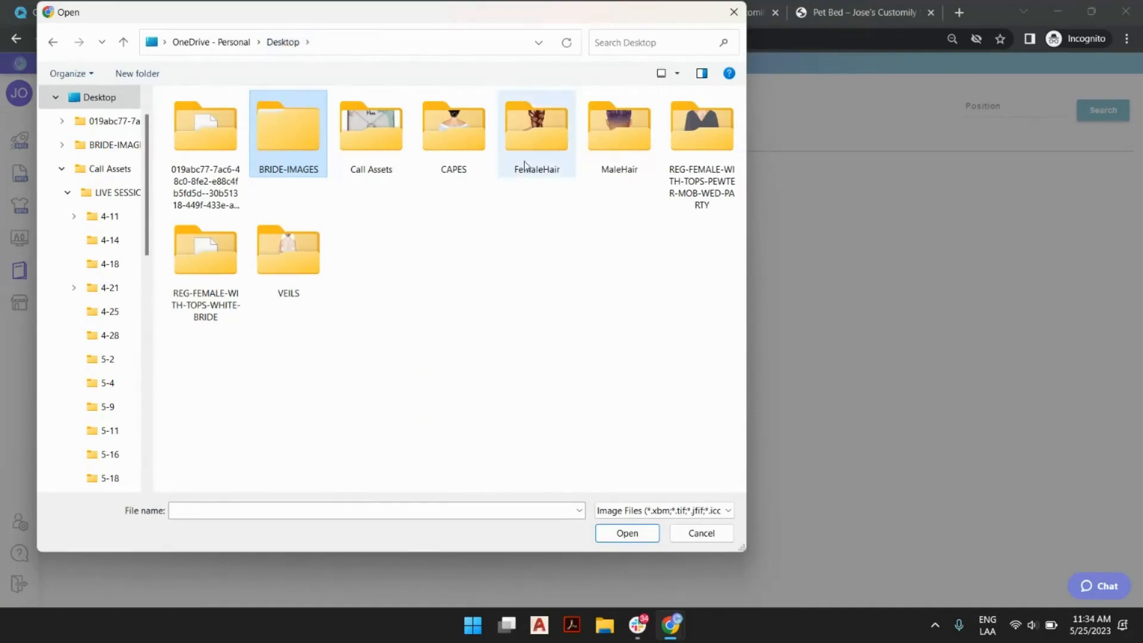
double_click(535, 134)
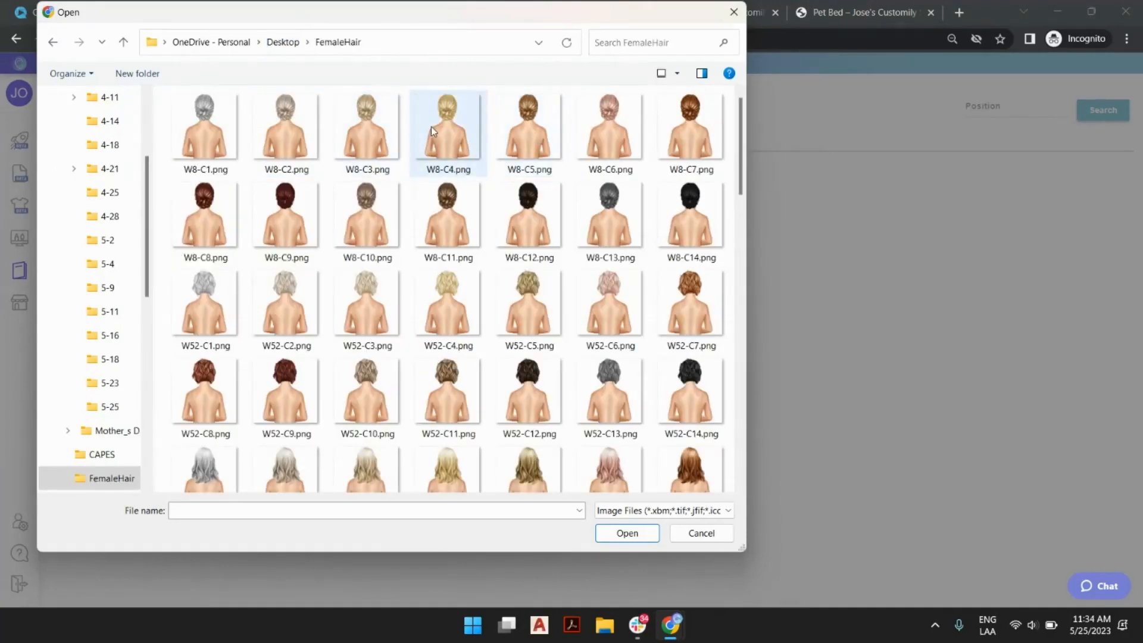
double_click(431, 126)
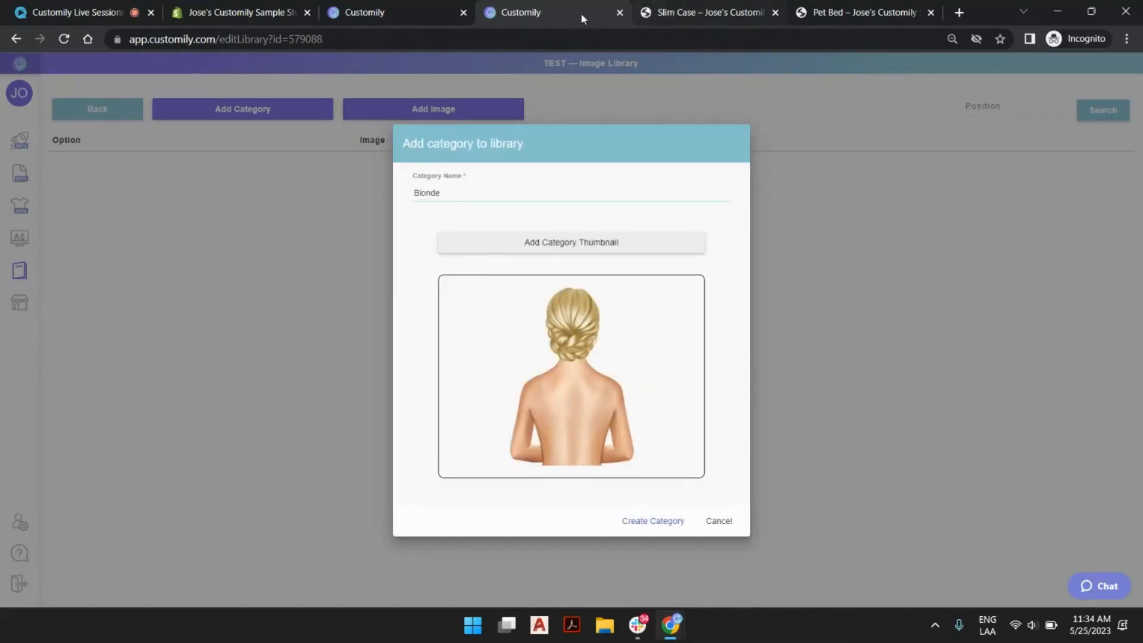
Check the cat breed thumbnails on the Slim Case product page and finish creating the Blonde category in the TEST library.
left_click(717, 15)
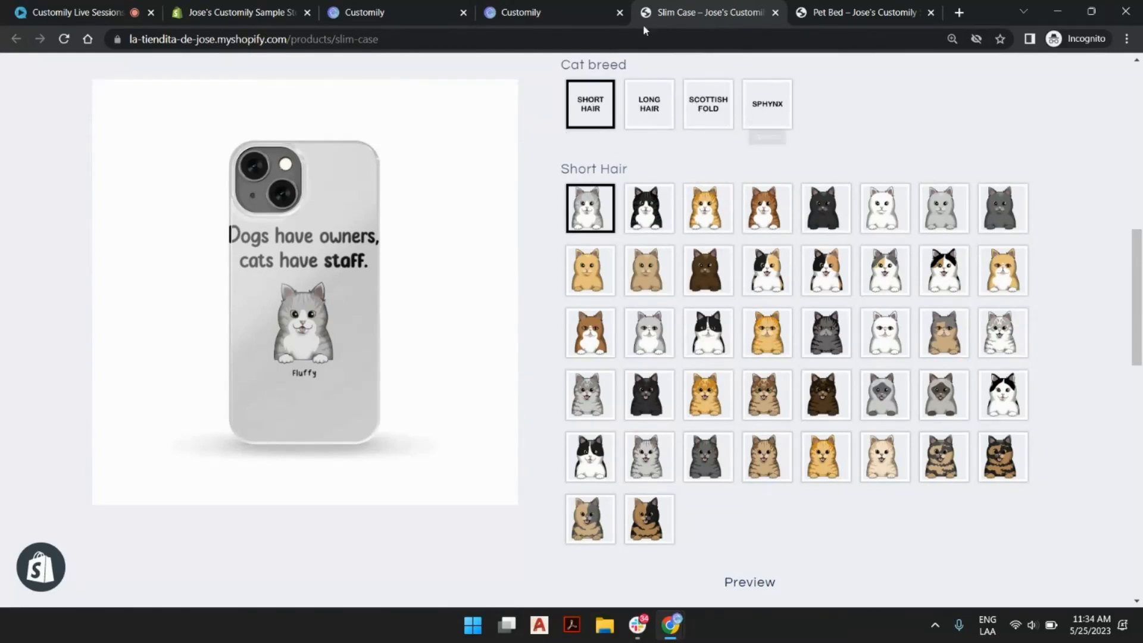
left_click(519, 12)
left_click(662, 524)
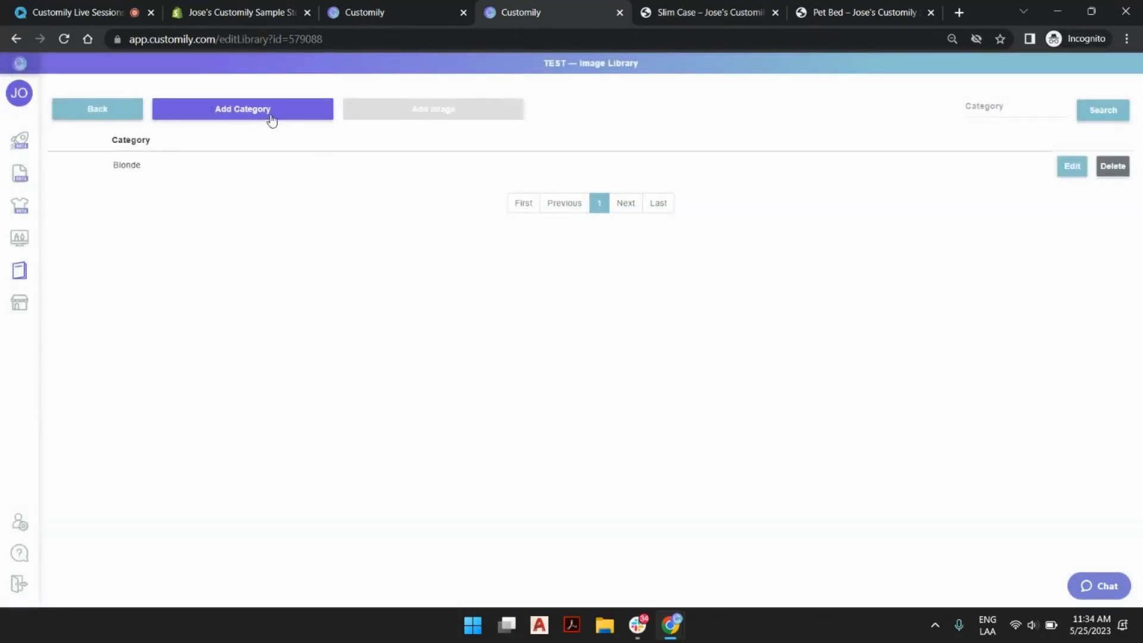
Start a second category in the TEST library and name it Brunette.
left_click(269, 117)
double_click(574, 314)
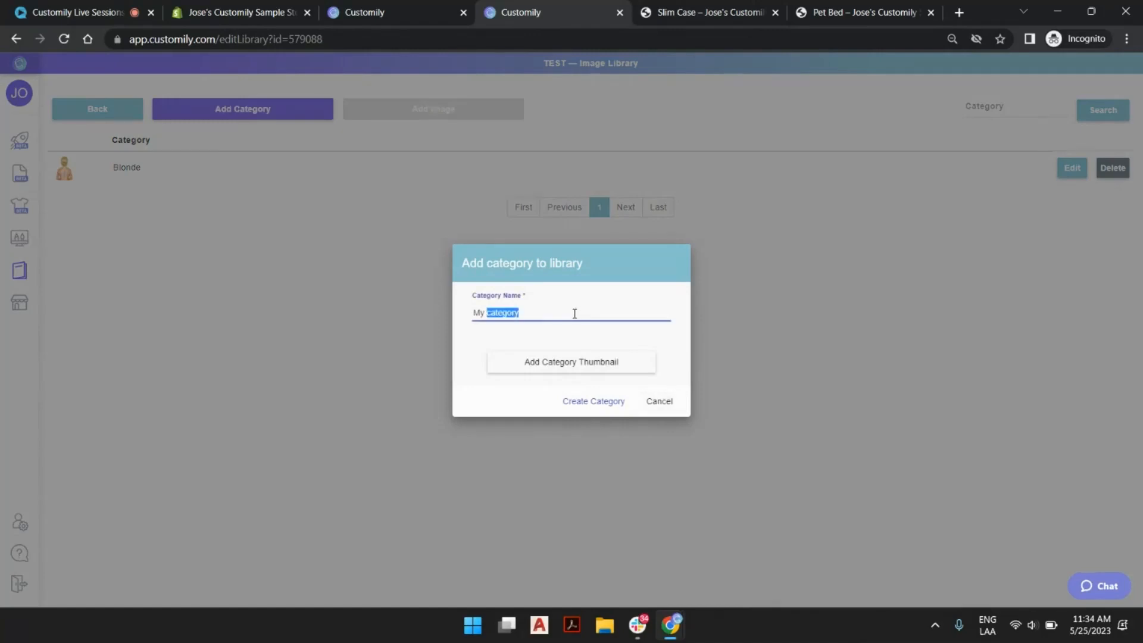
left_click(575, 314)
type("Brunette")
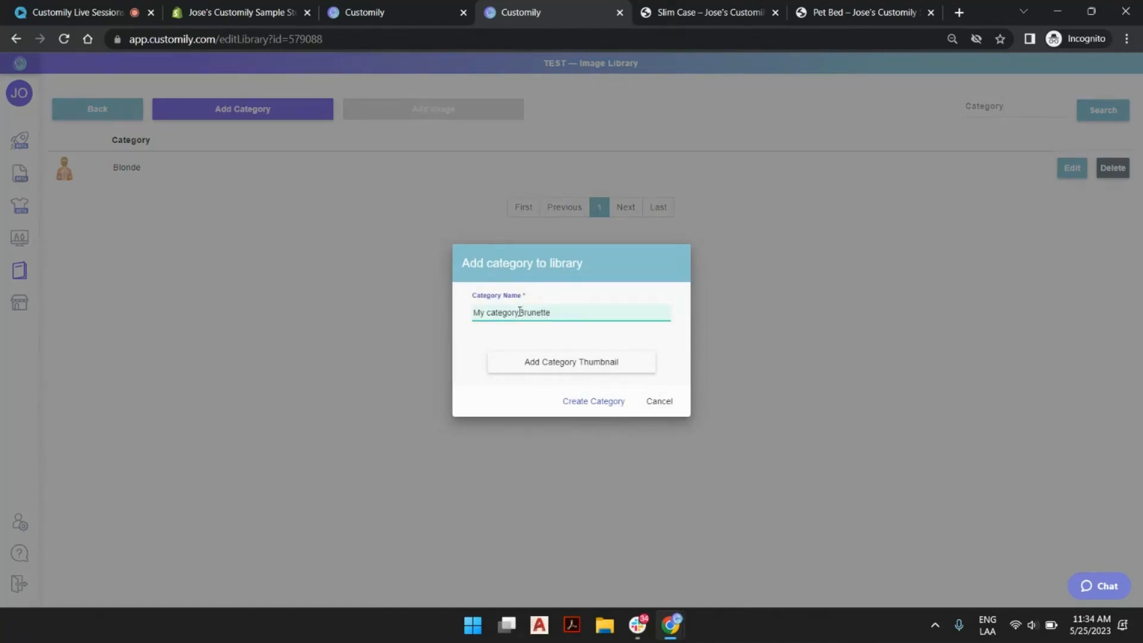
left_click_drag(520, 312, 473, 312)
key("BackSpace")
Use W8-C14.png from the FemaleHair folder as the Brunette category's thumbnail and create the category.
left_click(573, 366)
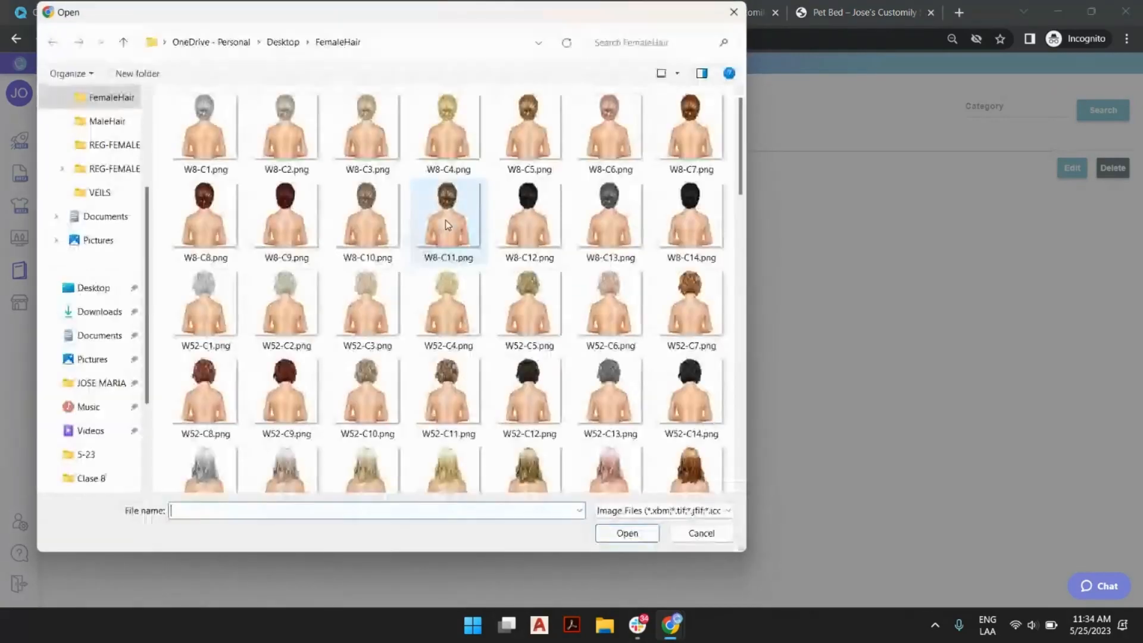
double_click(702, 212)
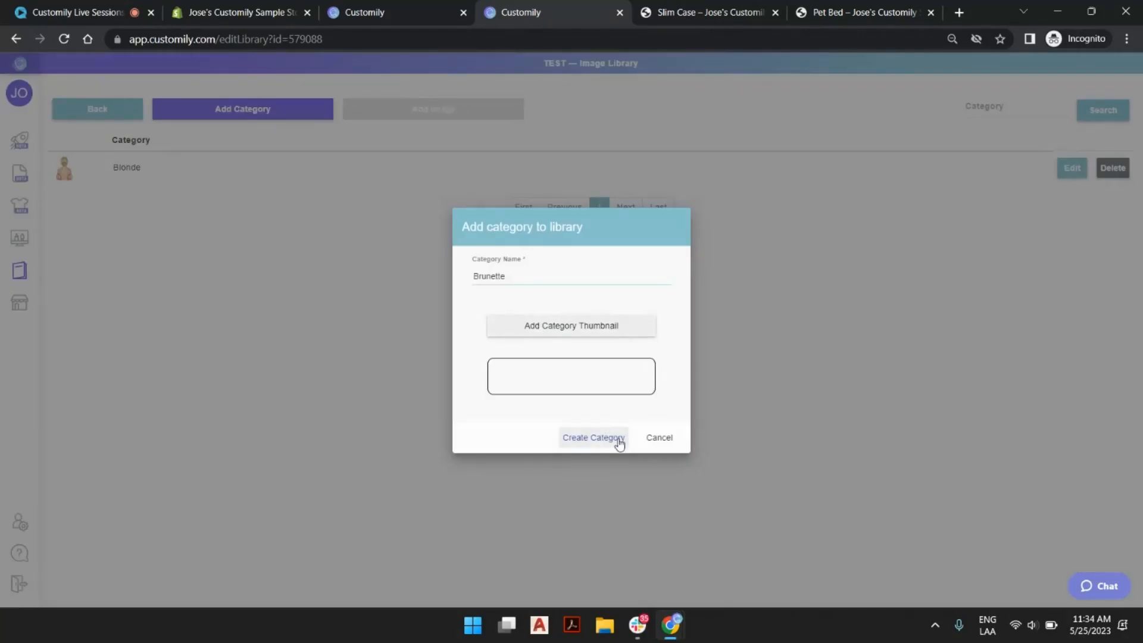
left_click(619, 442)
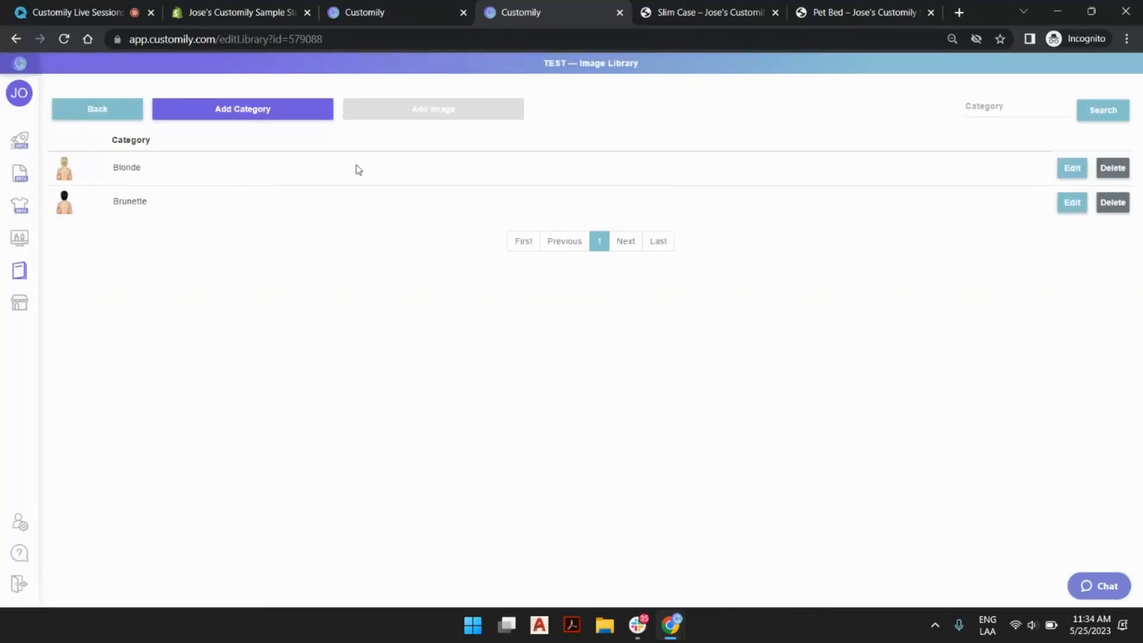
Open the Blonde category for editing and start uploading images at position 1.
left_click(1071, 169)
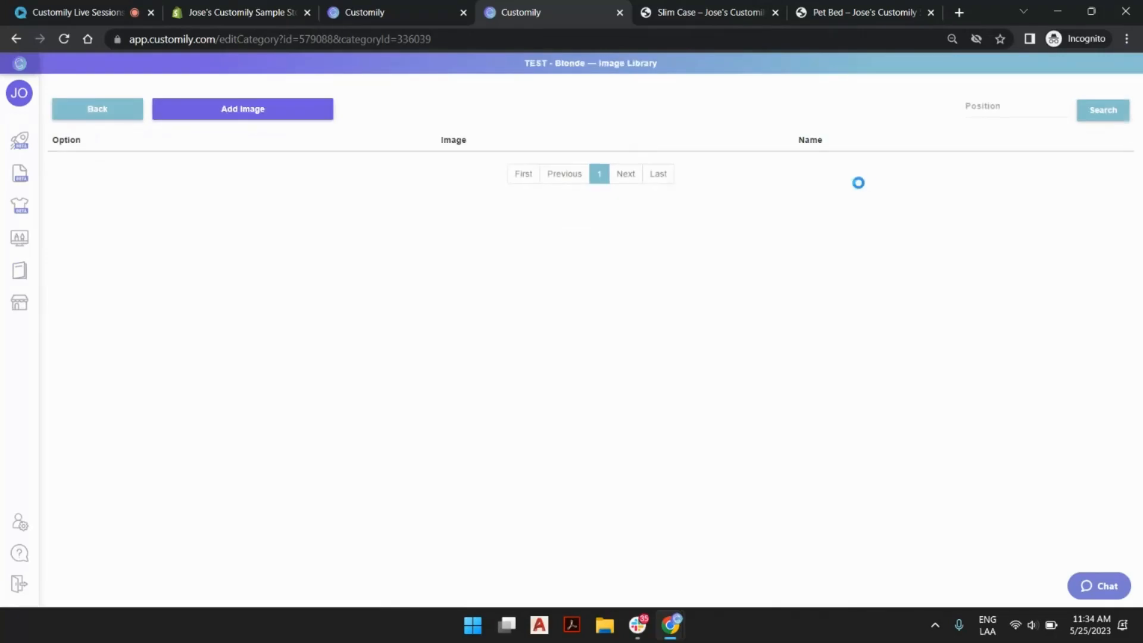
left_click(292, 112)
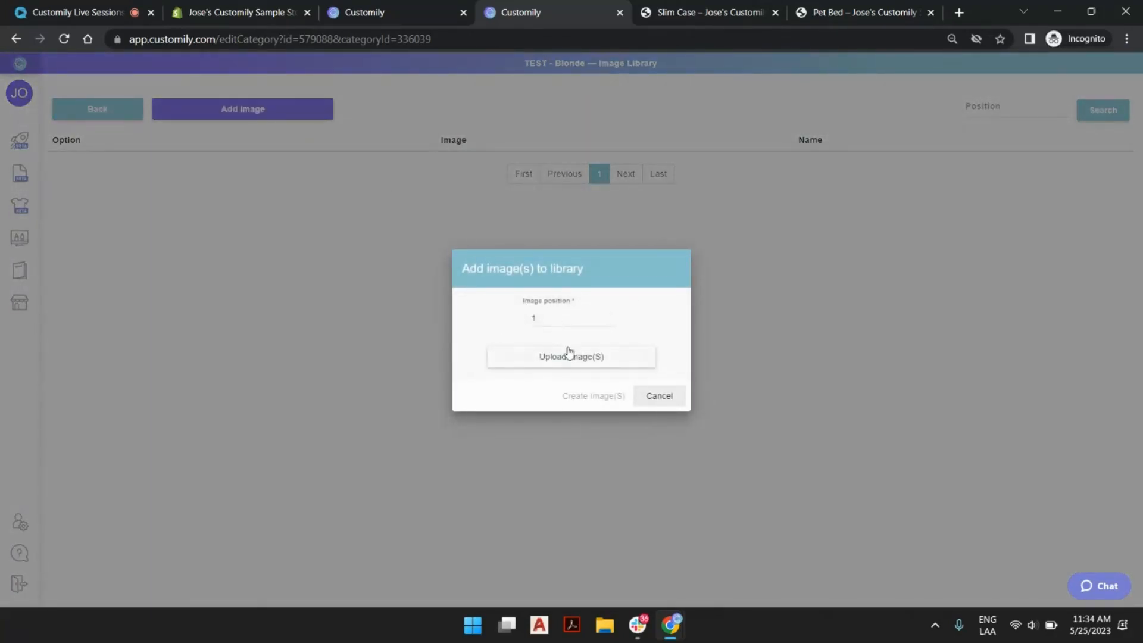
left_click(572, 355)
Add the FemaleHair images W8-C4, W52-C5, W77-C4, W103-C4, W111-C4, W111-C5, W140-C4 and W160-C3 to the Blonde category.
left_click(198, 123)
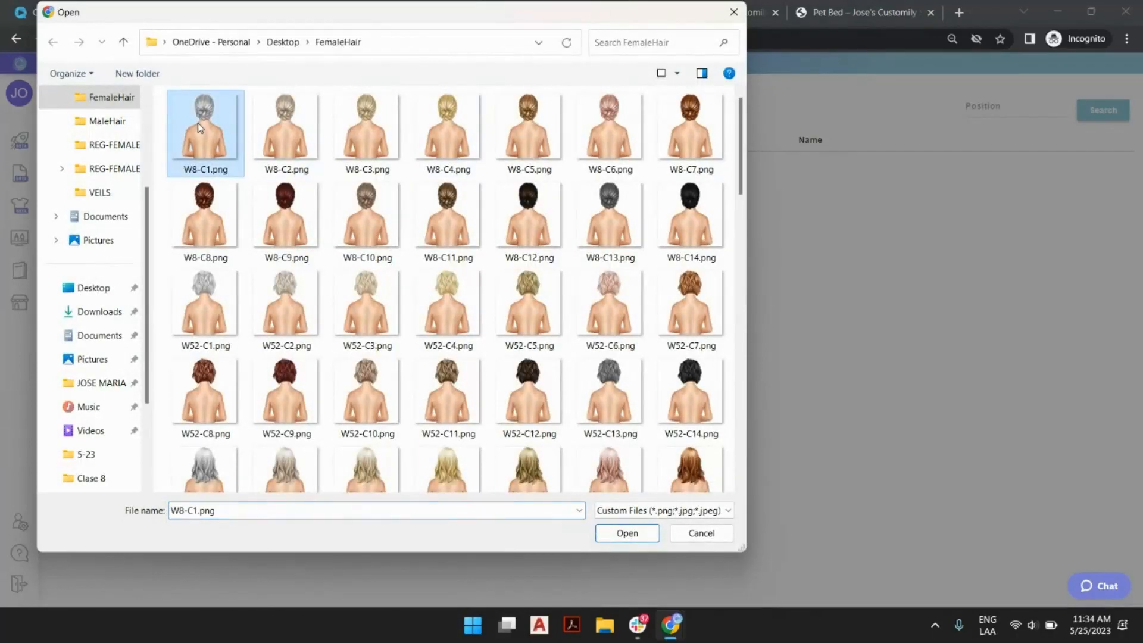
left_click(524, 312, "ctrl")
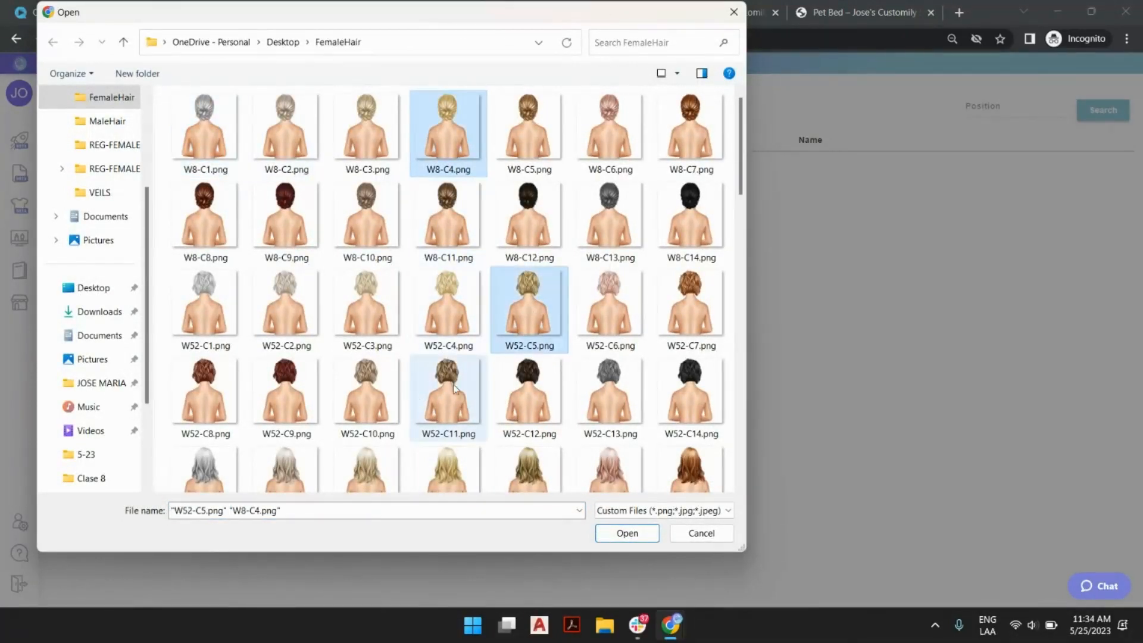
left_click(451, 472, "ctrl")
scroll(500, 310, "down", 8)
left_click(691, 268, "ctrl")
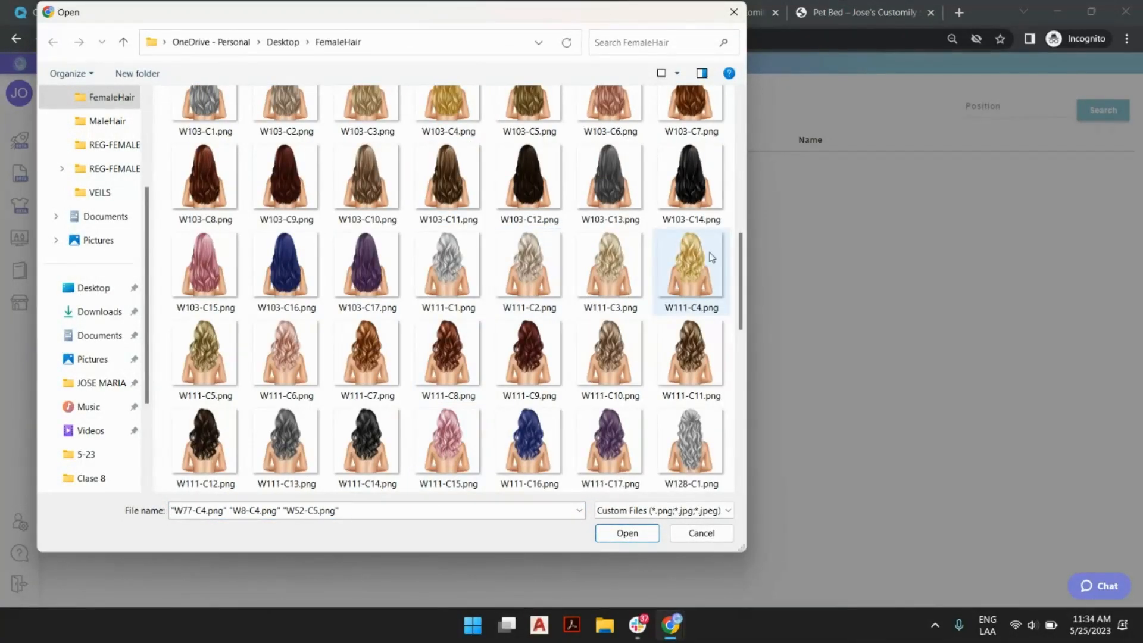
left_click(449, 106, "ctrl")
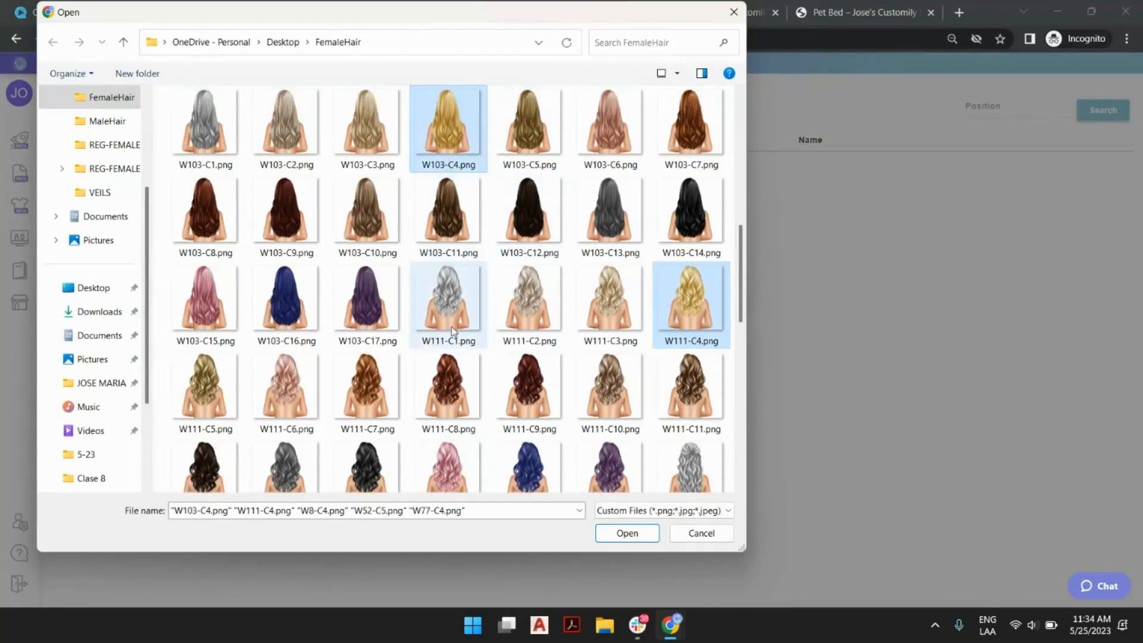
left_click(205, 387, "ctrl")
scroll(452, 357, "down", 5)
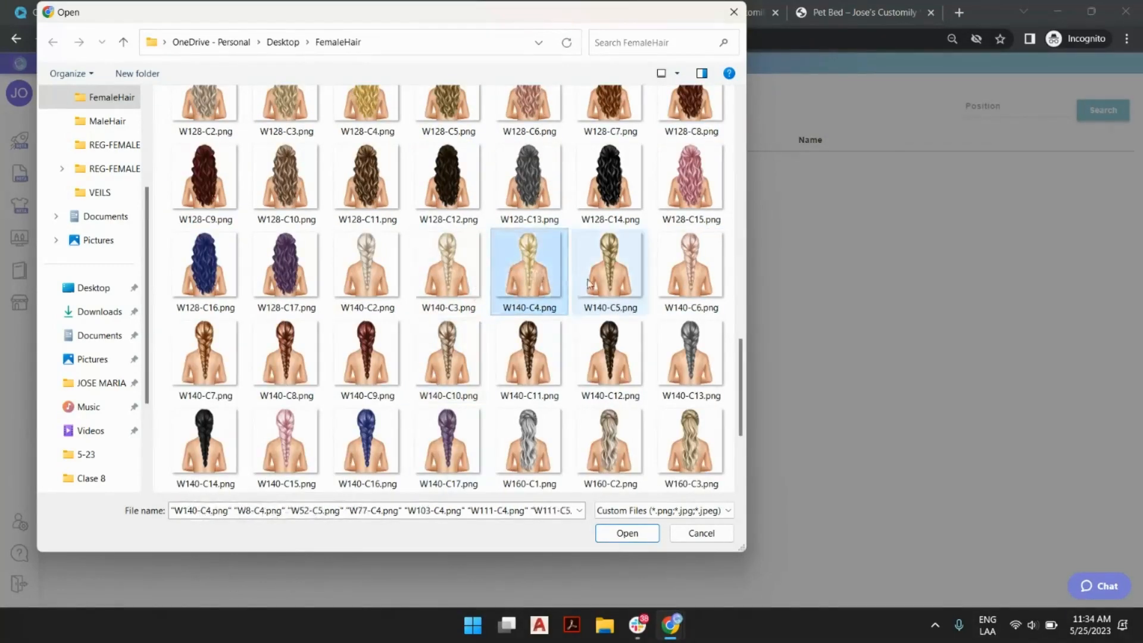
left_click(700, 444, "ctrl")
scroll(655, 471, "down", 3)
left_click(627, 533)
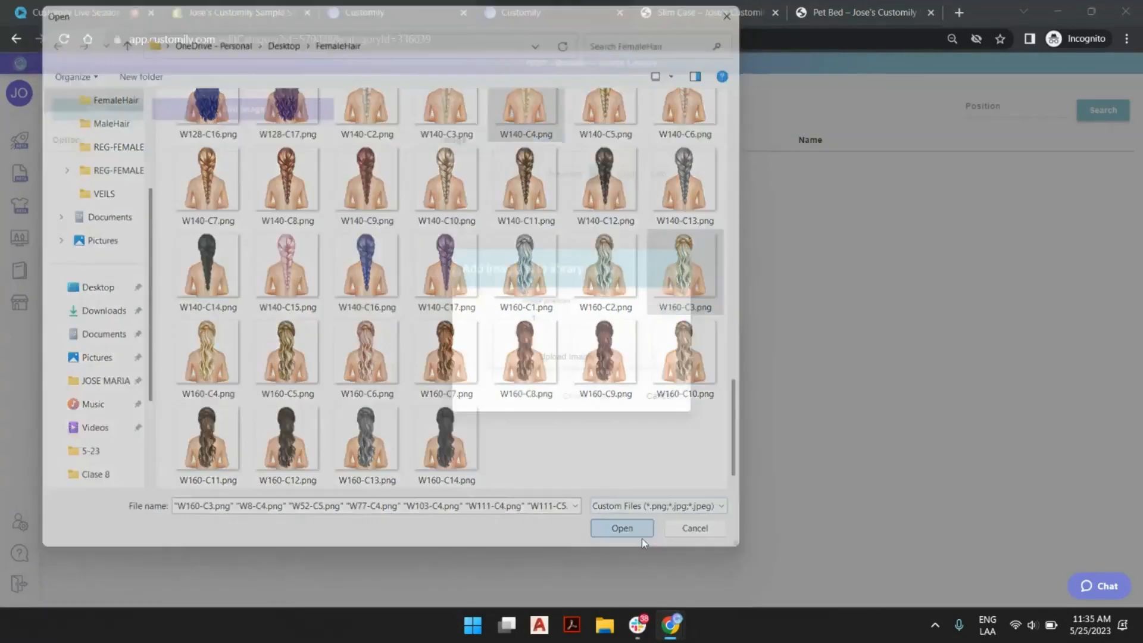
left_click(588, 412)
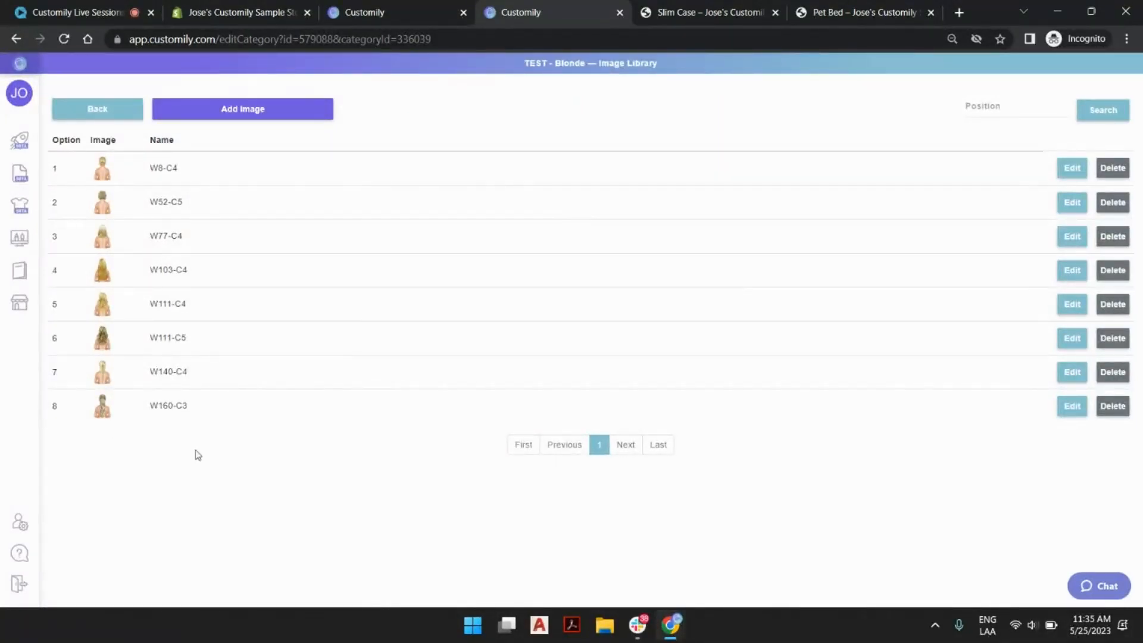
Open the name of the Blonde category's first image, W8-C4, for editing.
left_click(166, 170)
triple_click(166, 169)
left_click(298, 476)
Return to the TEST library's categories, open Brunette for editing and start an image upload at position 9.
left_click(99, 121)
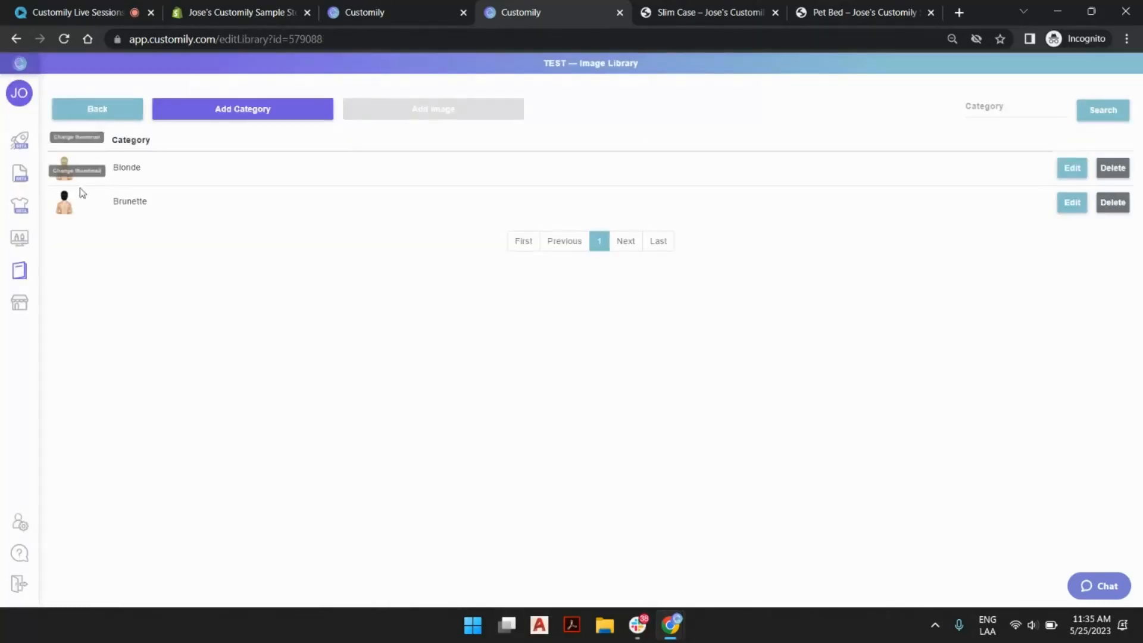
left_click(1072, 203)
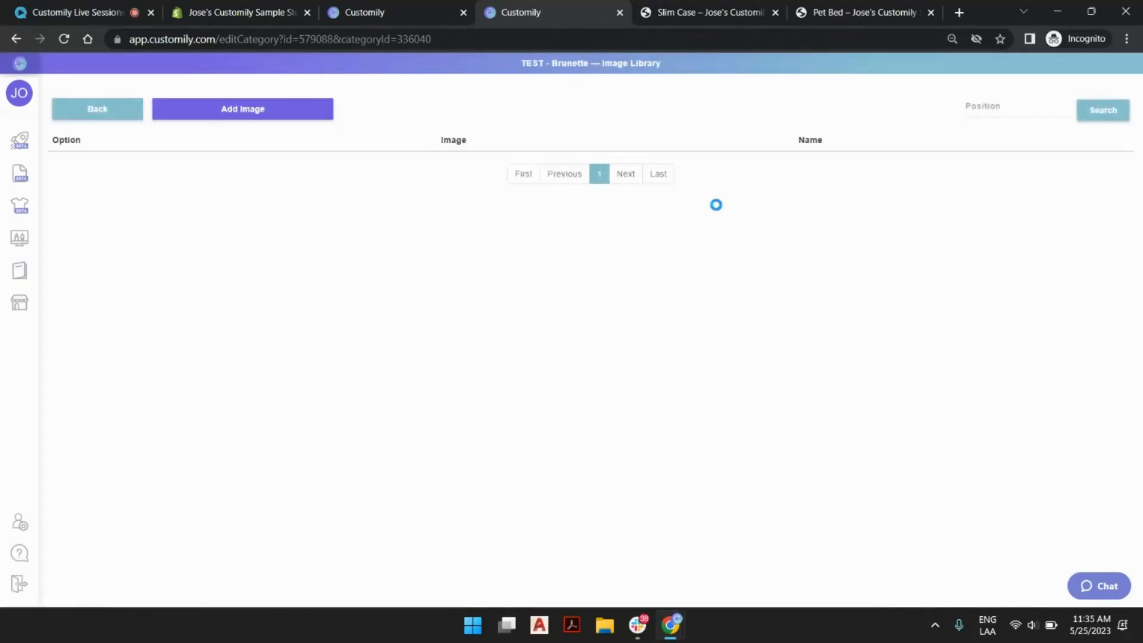
left_click(281, 113)
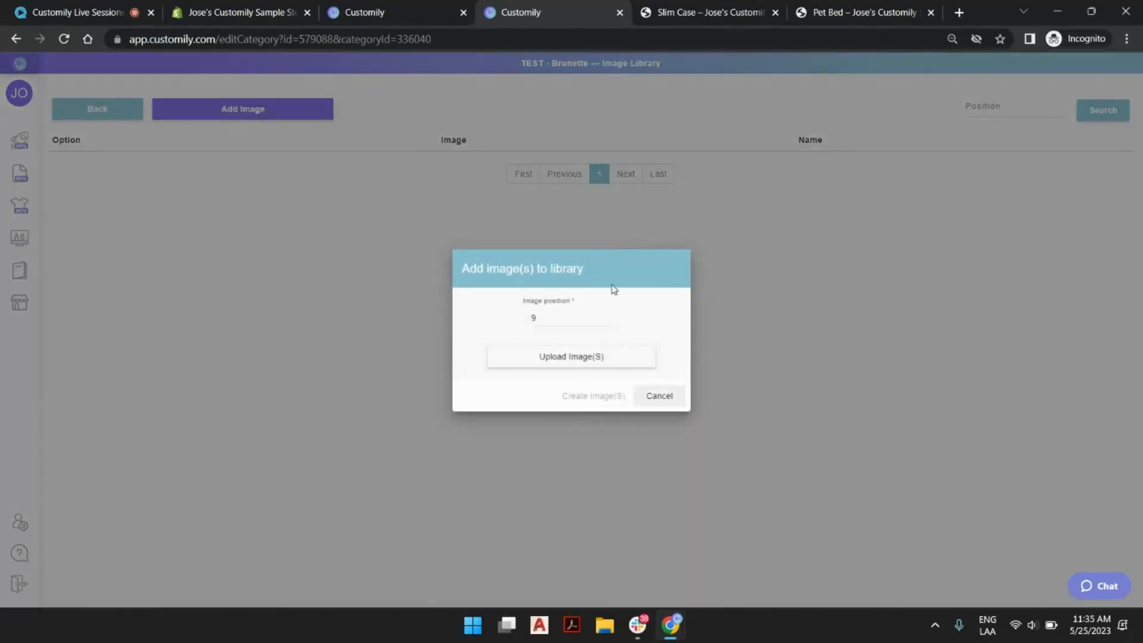
left_click(572, 356)
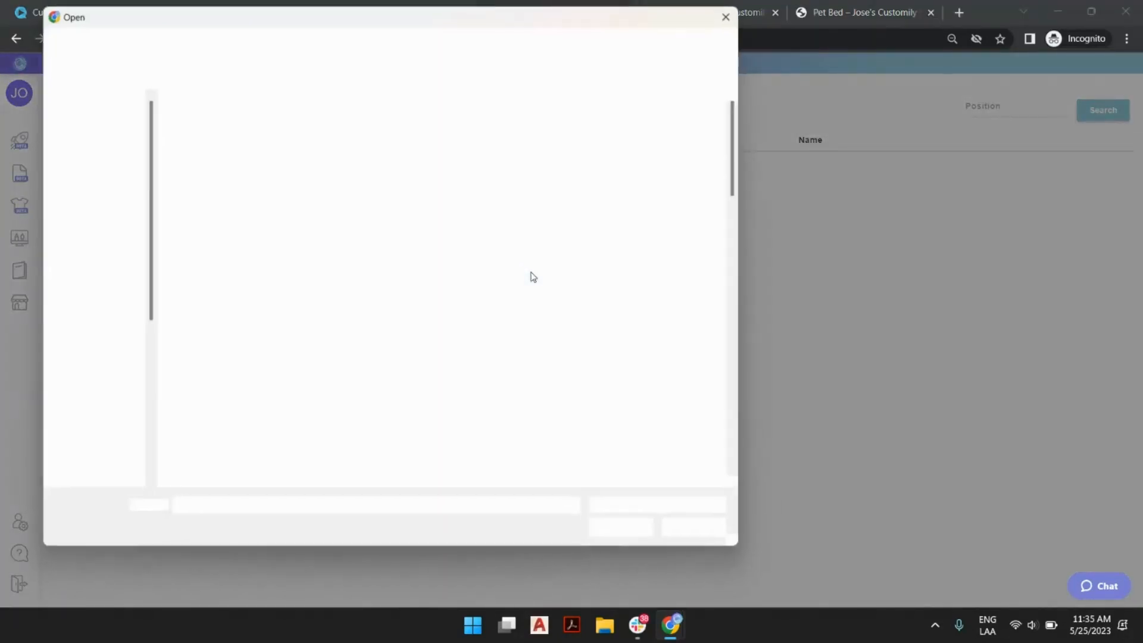
Add the FemaleHair images W8-C14, W52-C12, W77-C14, W111-C12, W128-C14 and W160-C14 to the Brunette category from position 9.
left_click(690, 220)
left_click(548, 405, "ctrl")
scroll(637, 355, "down", 3)
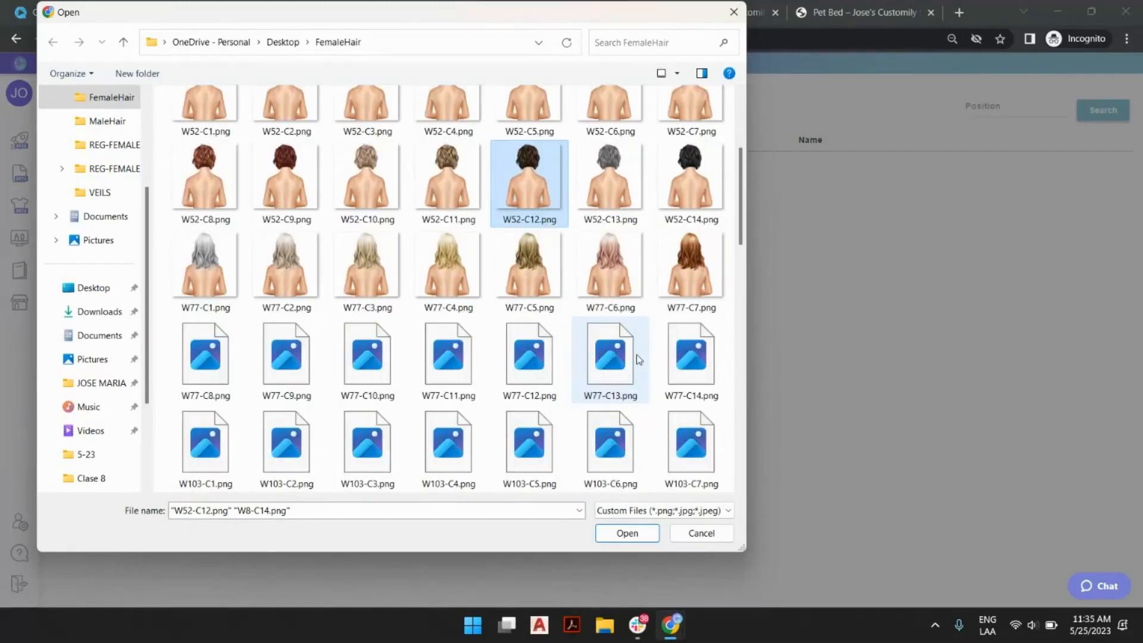
left_click(688, 357, "ctrl")
scroll(654, 387, "down", 6)
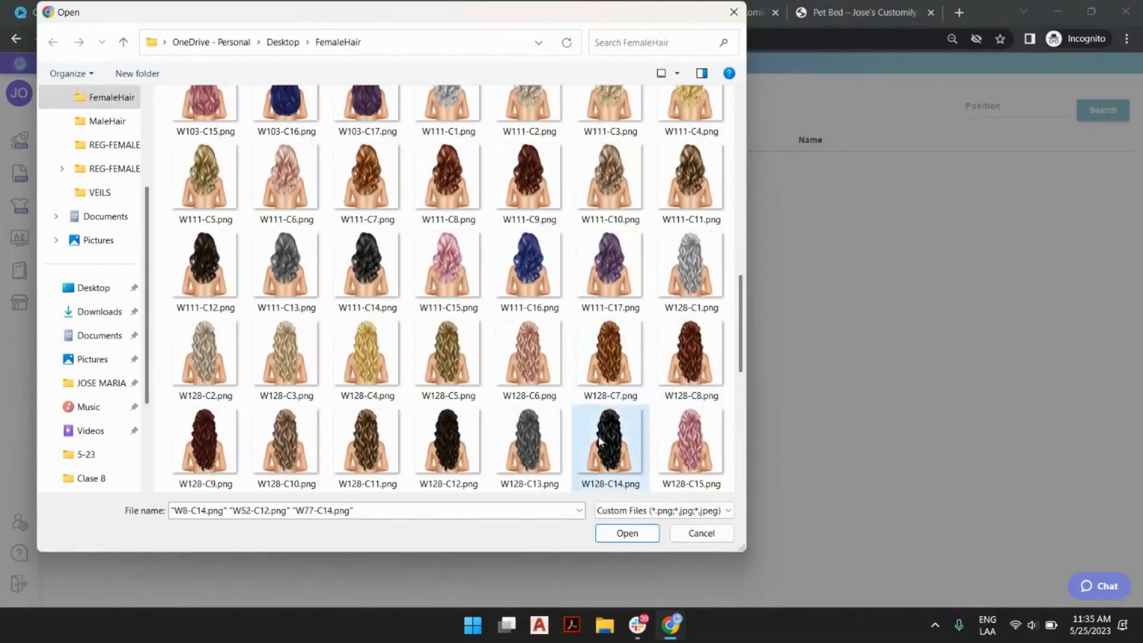
left_click(601, 442, "ctrl")
left_click(204, 265, "ctrl")
scroll(238, 280, "down", 5)
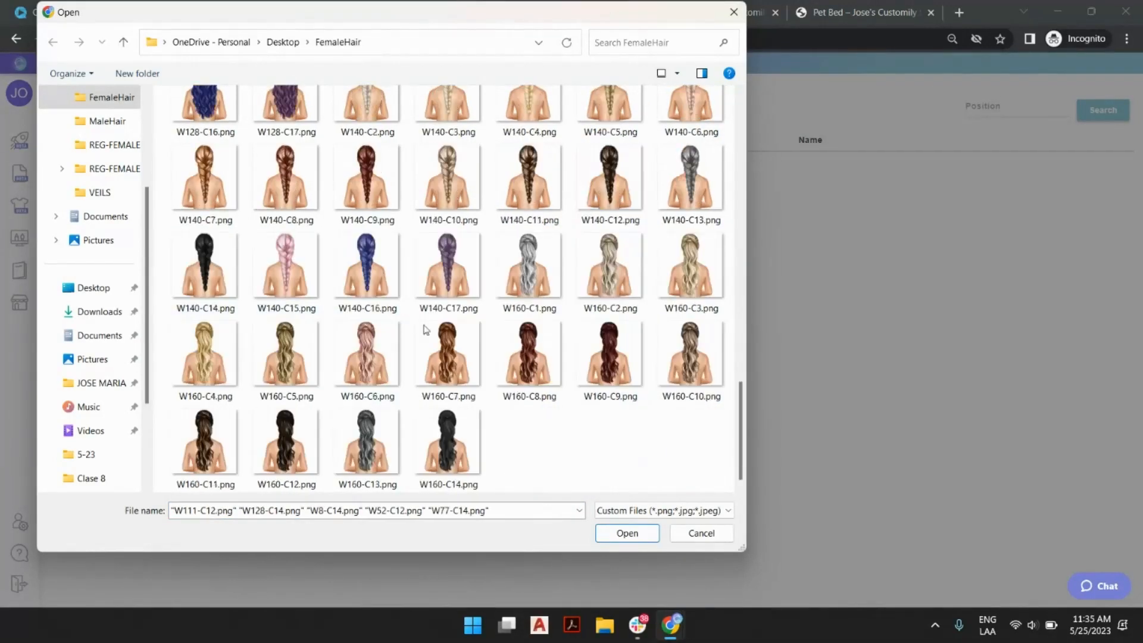
left_click(456, 445, "ctrl")
left_click(648, 531)
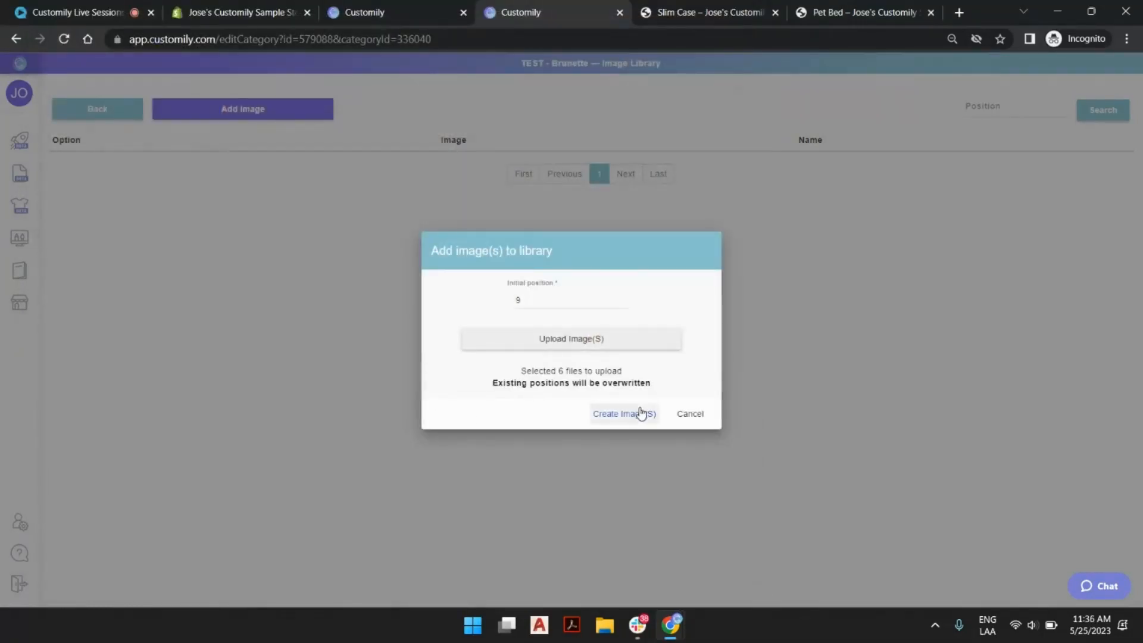
left_click(641, 414)
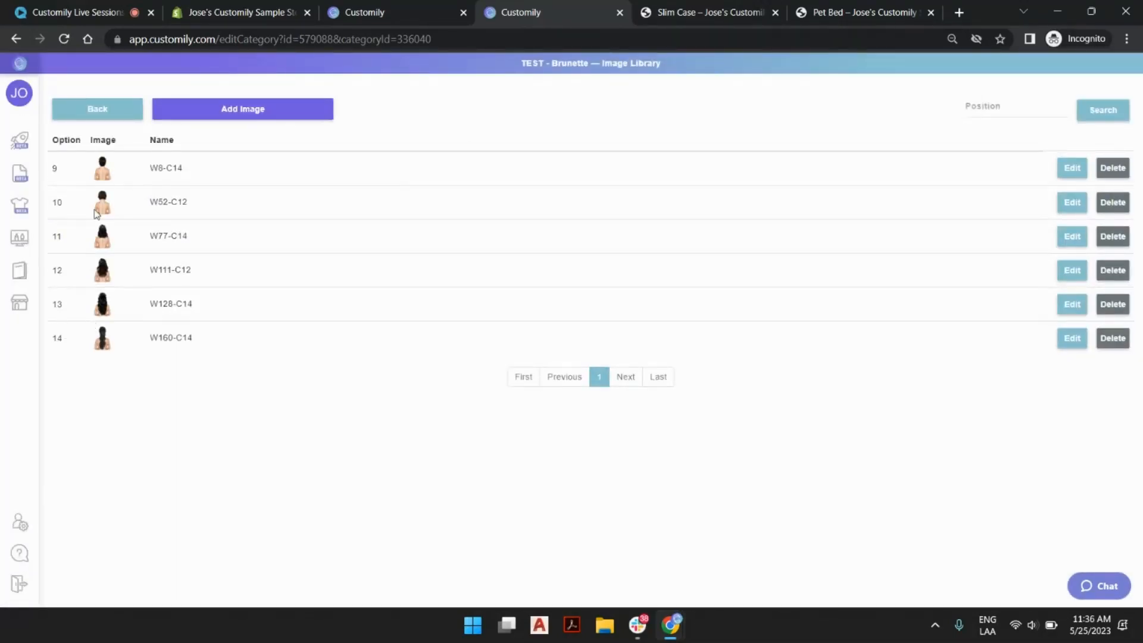
Return to the Slim Case product and replace the Cat breed element's image library with TEST.
left_click(106, 110)
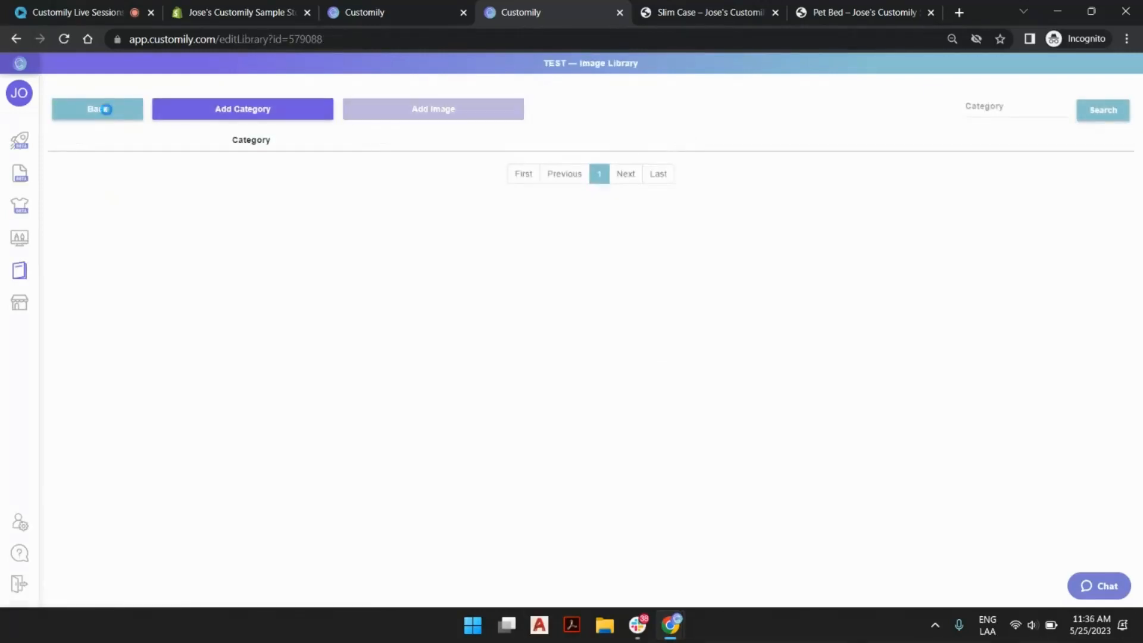
left_click(106, 111)
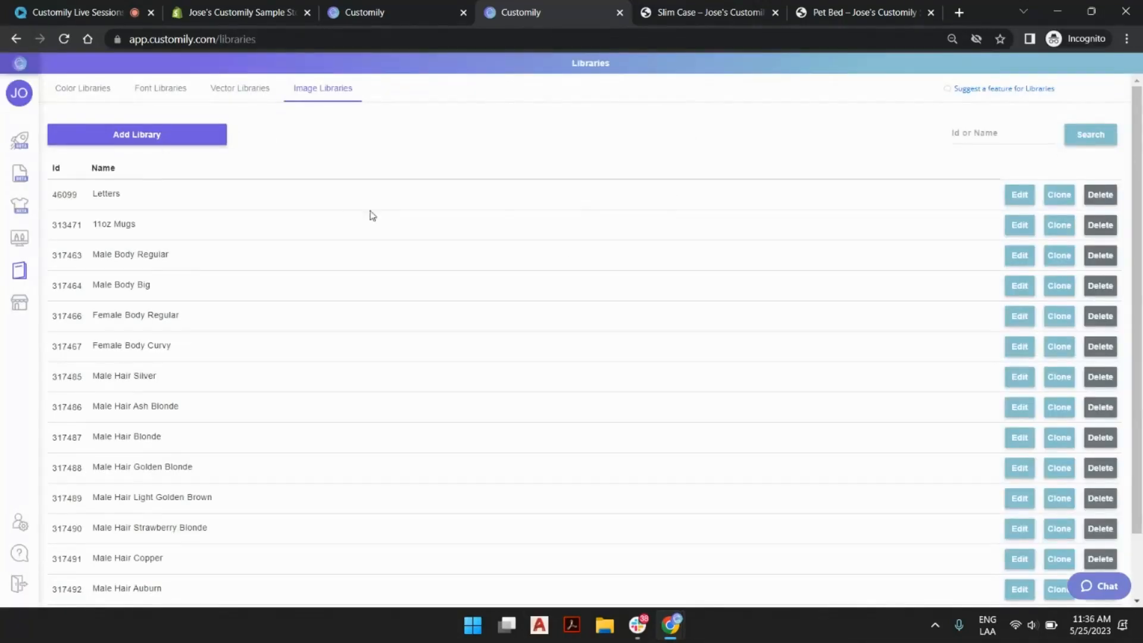
left_click(403, 12)
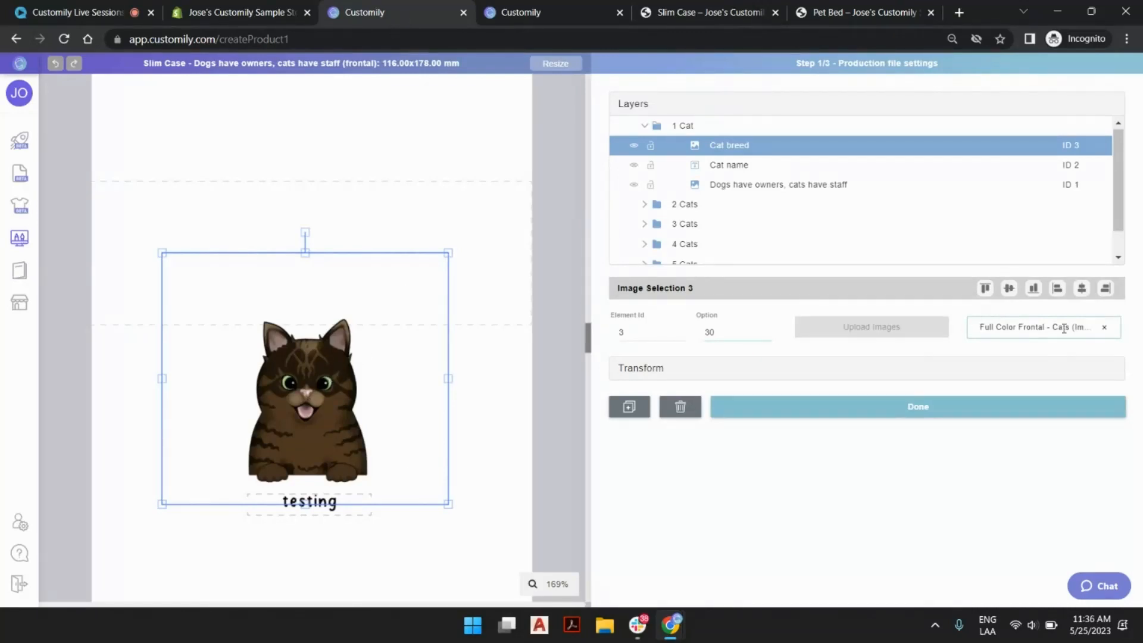
left_click(1106, 329)
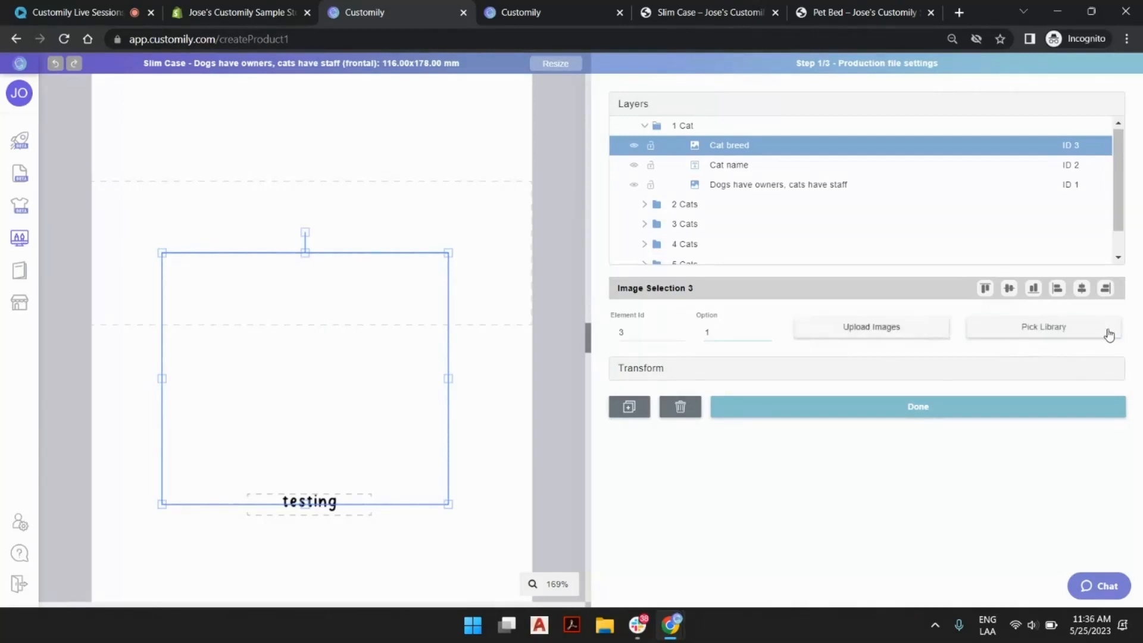
left_click(1061, 324)
scroll(684, 321, "down", 3)
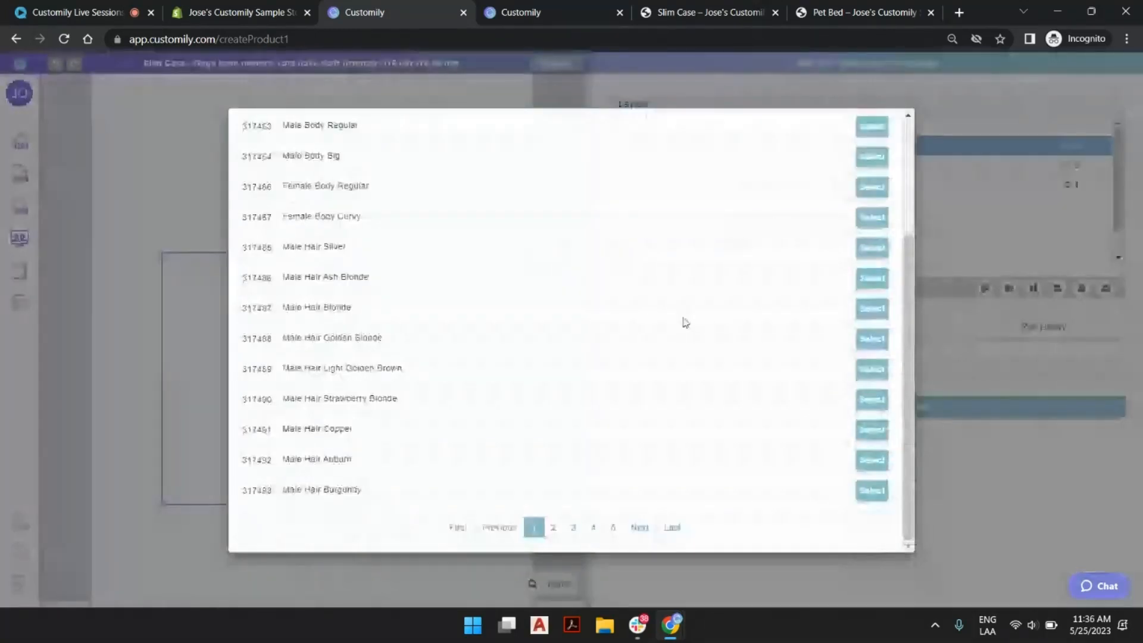
scroll(509, 280, "up", 1)
scroll(509, 280, "down", 3)
left_click(676, 528)
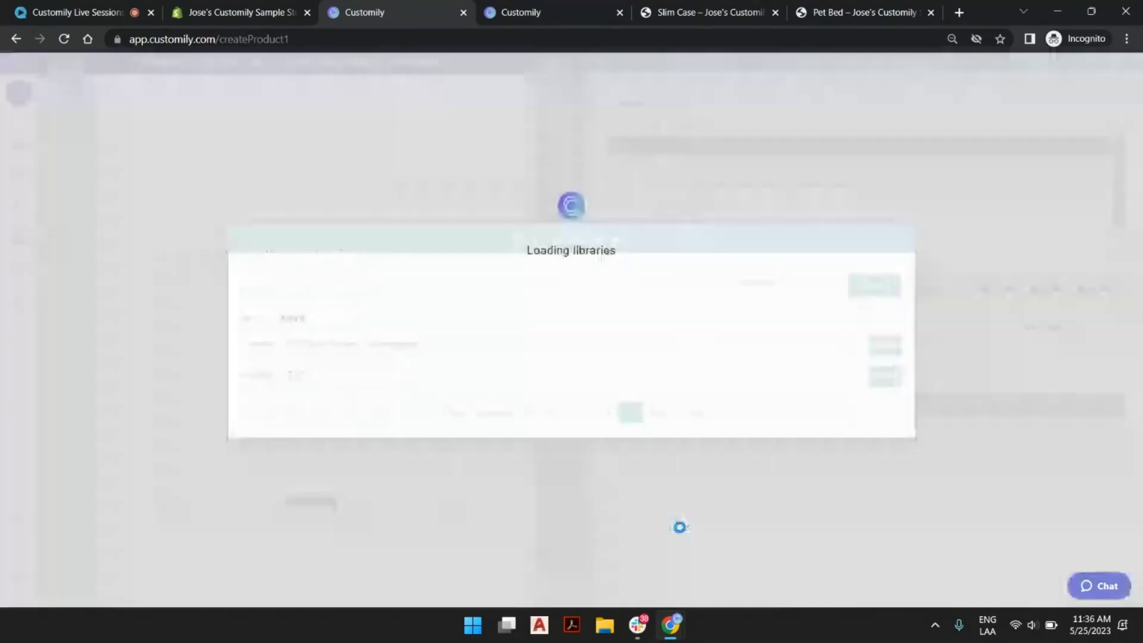
left_click(884, 376)
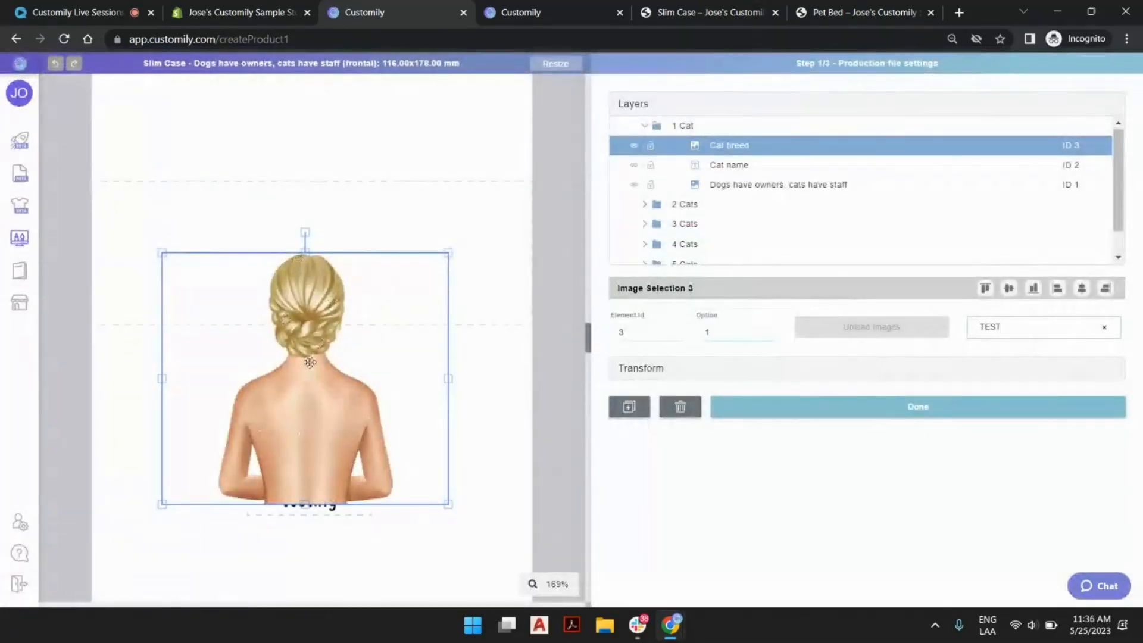
Preview the TEST library's images on the Cat breed element by trying options such as 14, 15 and 13, and deselect the element.
left_click(731, 334)
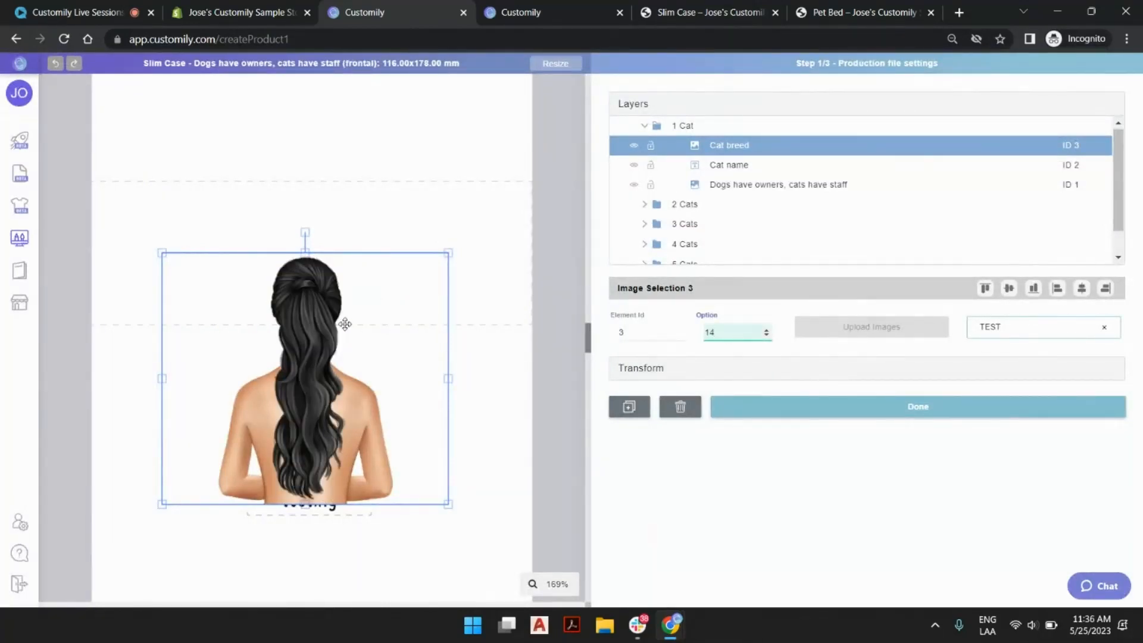
left_click(767, 331)
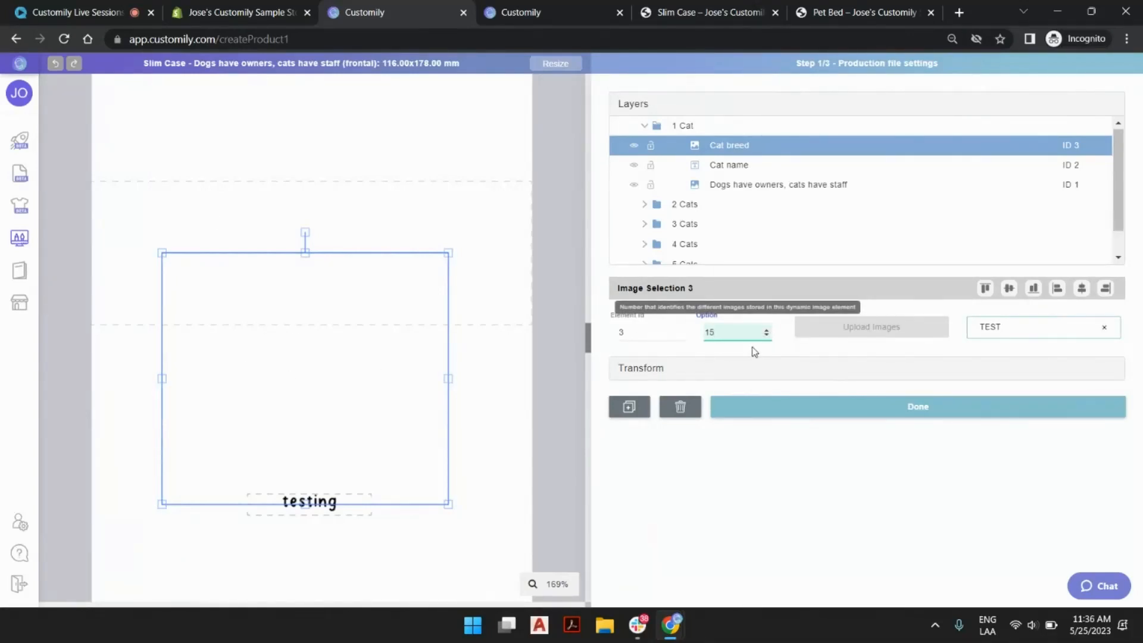
left_click(766, 336)
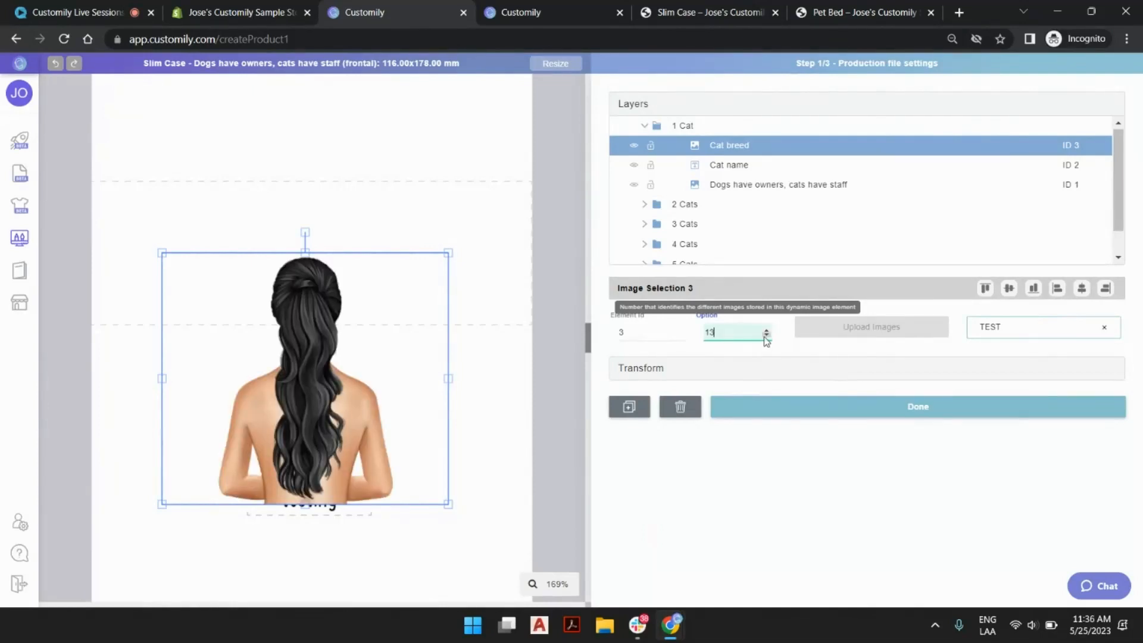
left_click(765, 335)
left_click(509, 152)
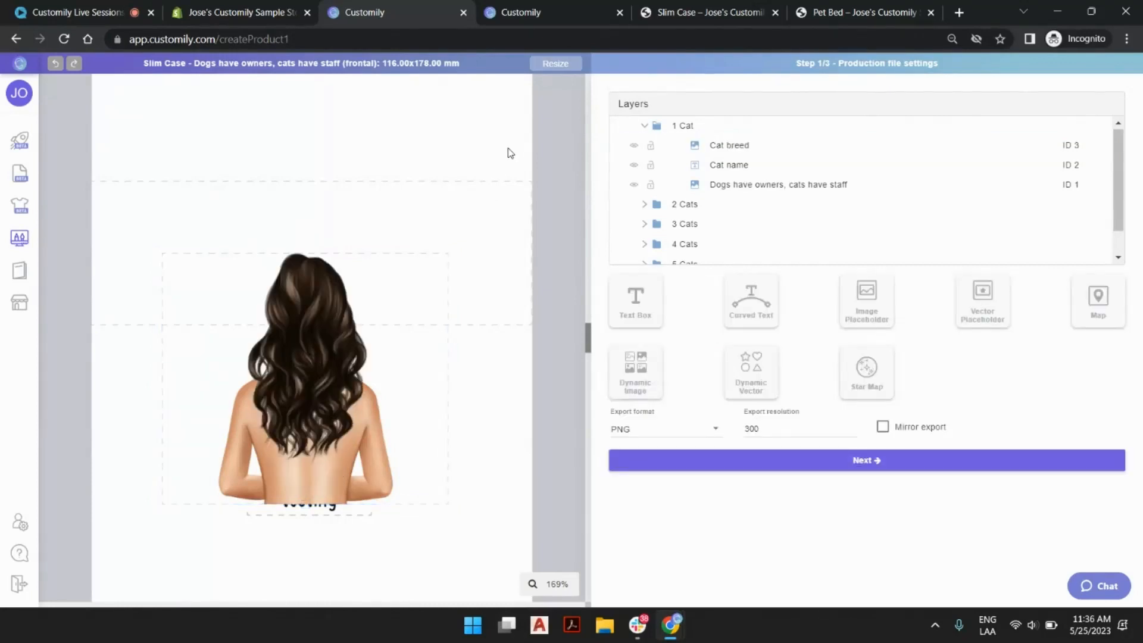
Open the Male Body Regular image library, view its image at position 2 enlarged, and go back to the library list.
left_click(539, 13)
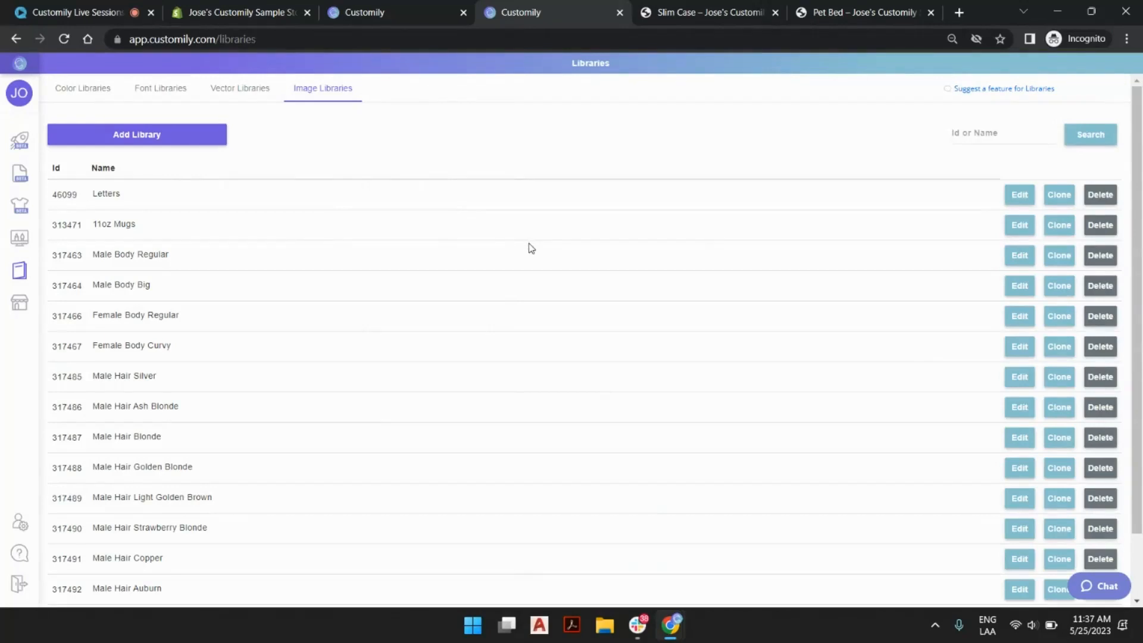
scroll(531, 248, "down", 2)
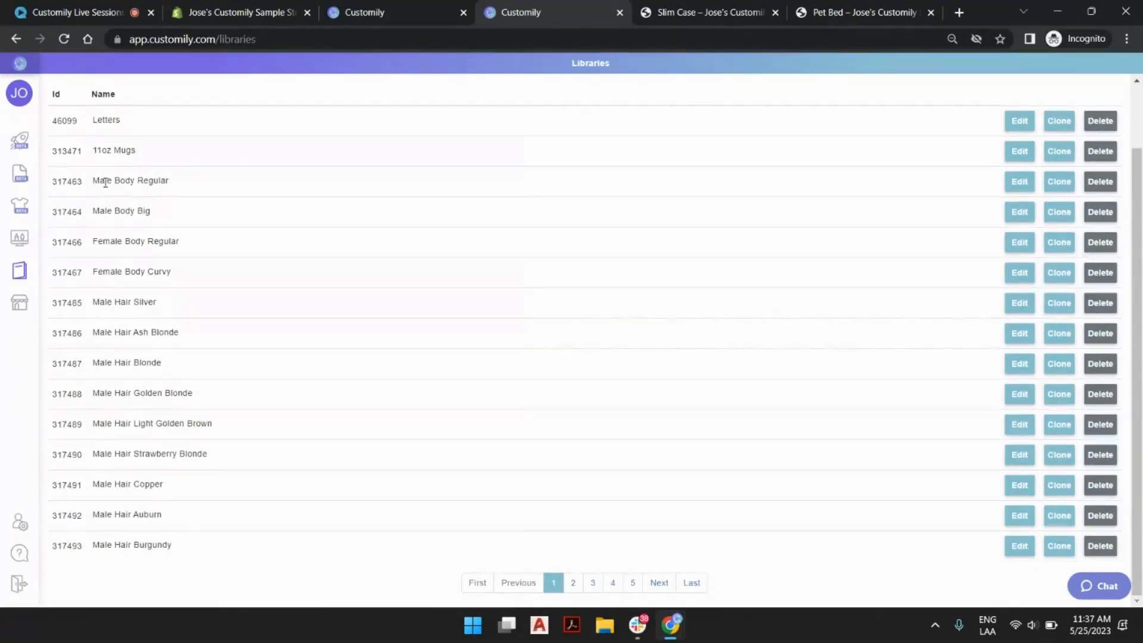
left_click(1020, 181)
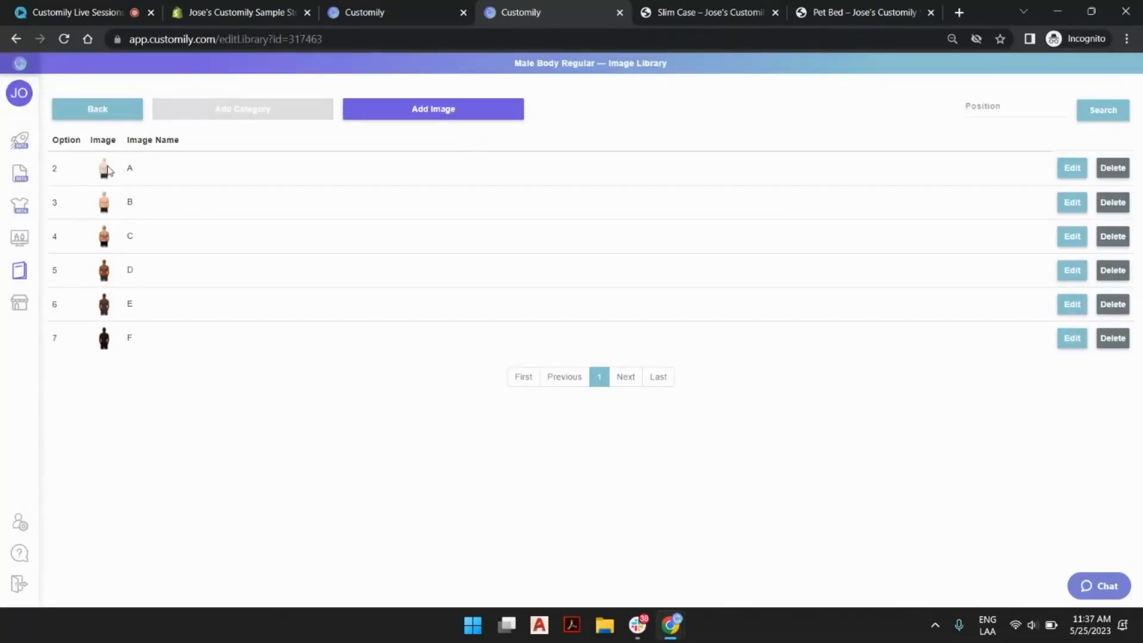
left_click(433, 109)
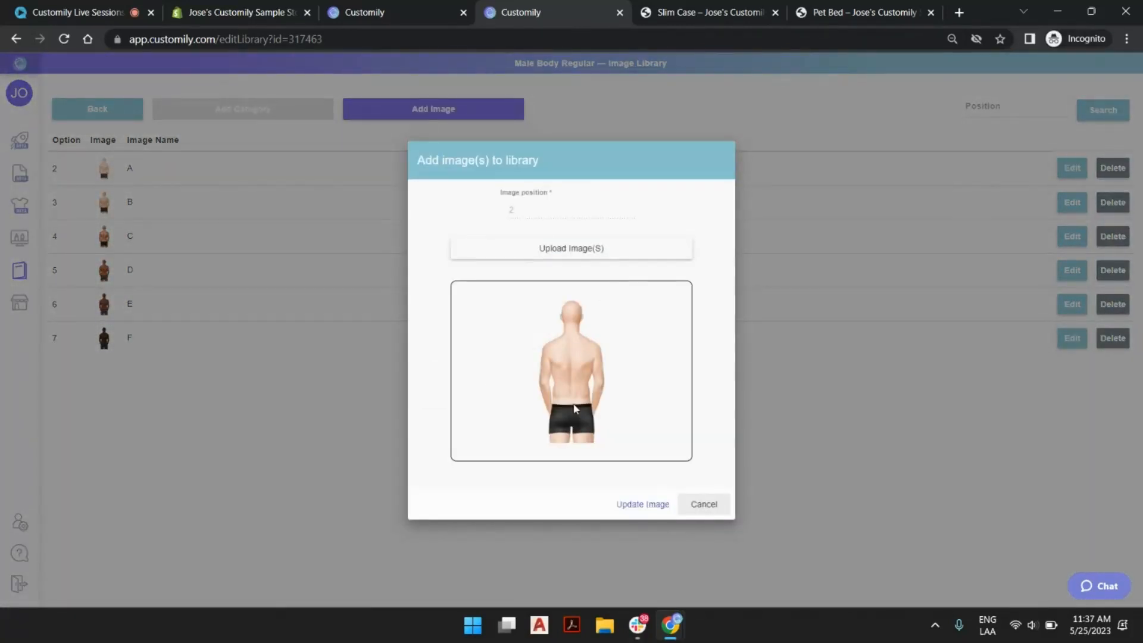
left_click(712, 507)
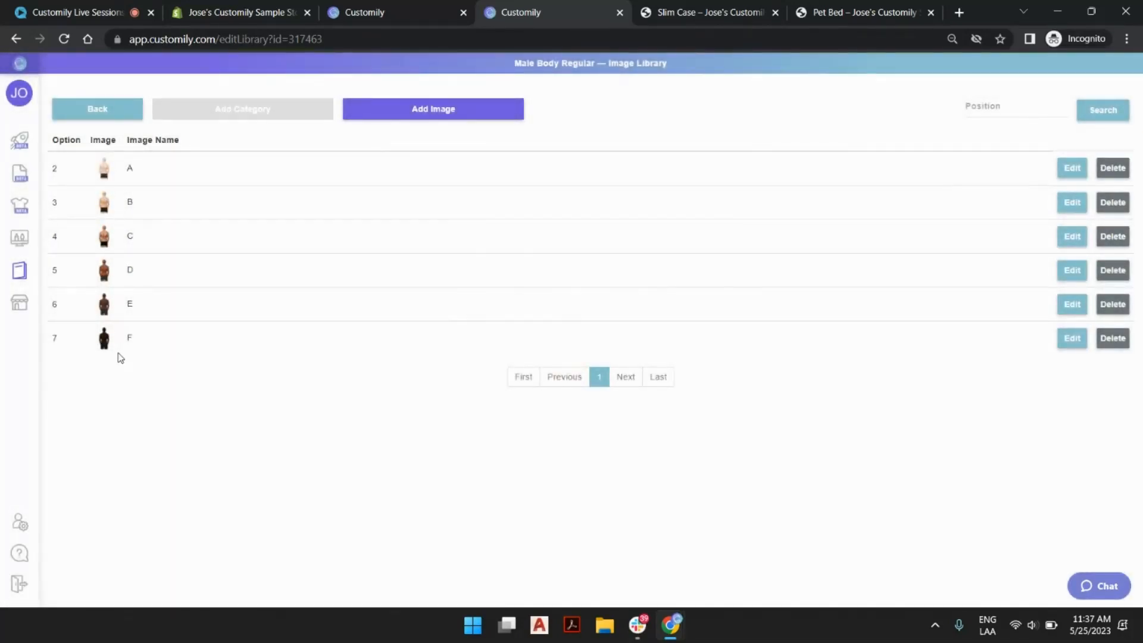
left_click(119, 116)
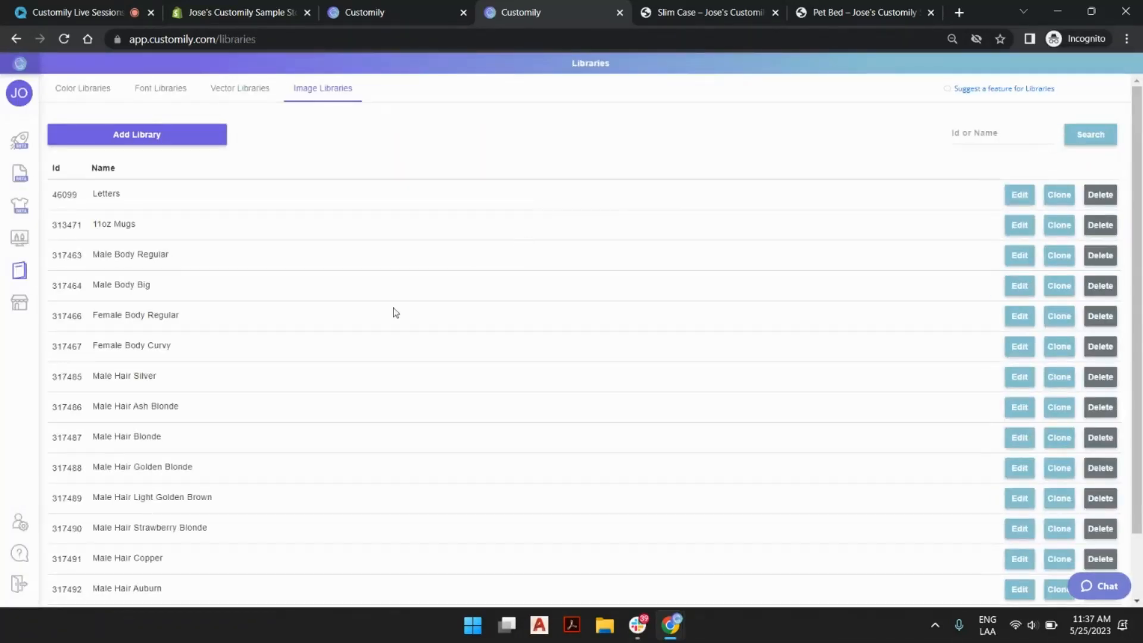
Browse the names of the image libraries from the first page of the list through to the last page.
scroll(264, 276, "down", 2)
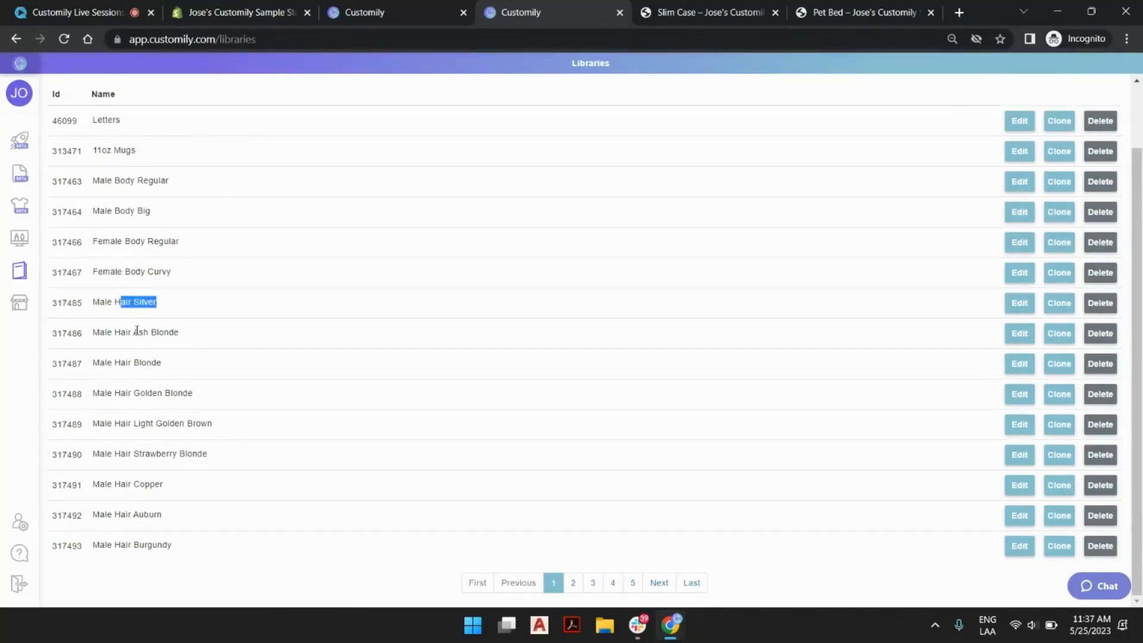
left_click_drag(134, 331, 188, 341)
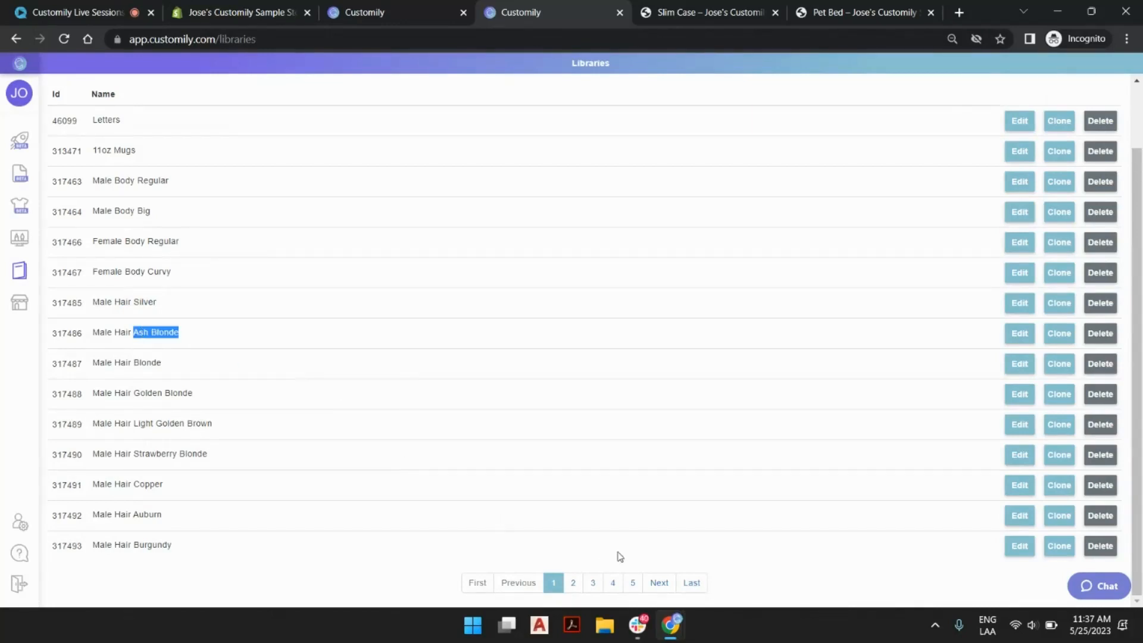
left_click(612, 583)
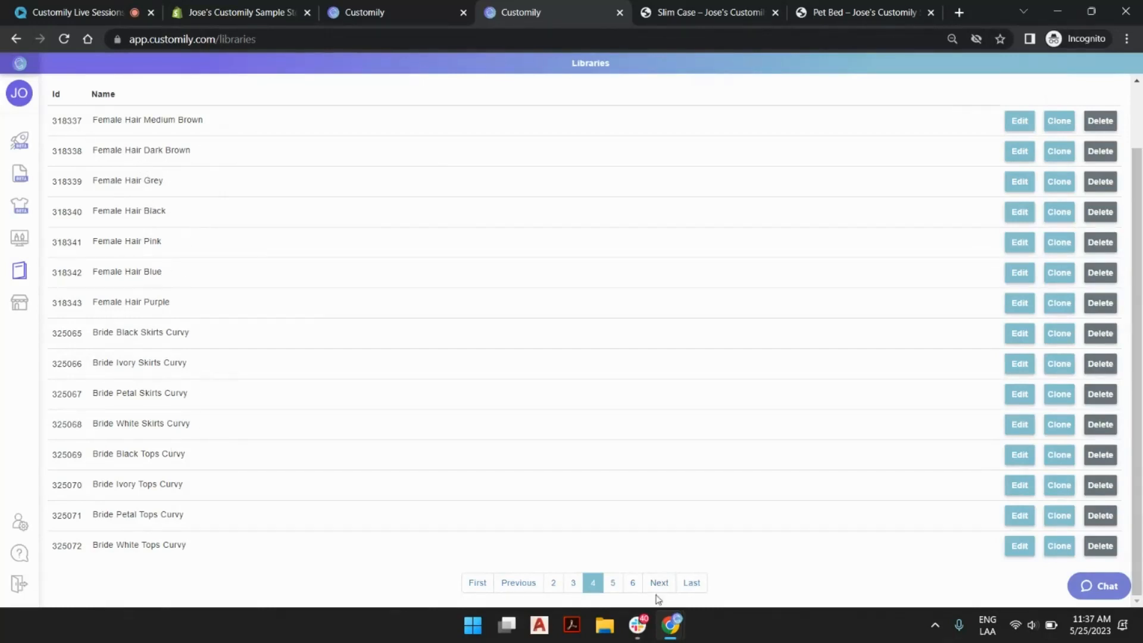
left_click(633, 582)
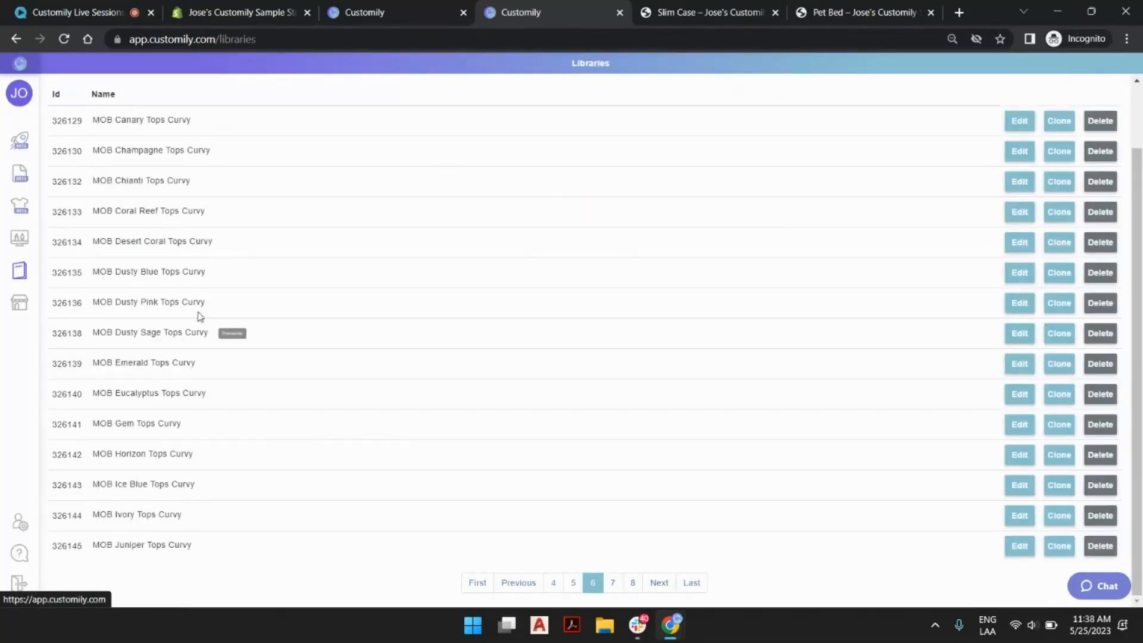
left_click(633, 582)
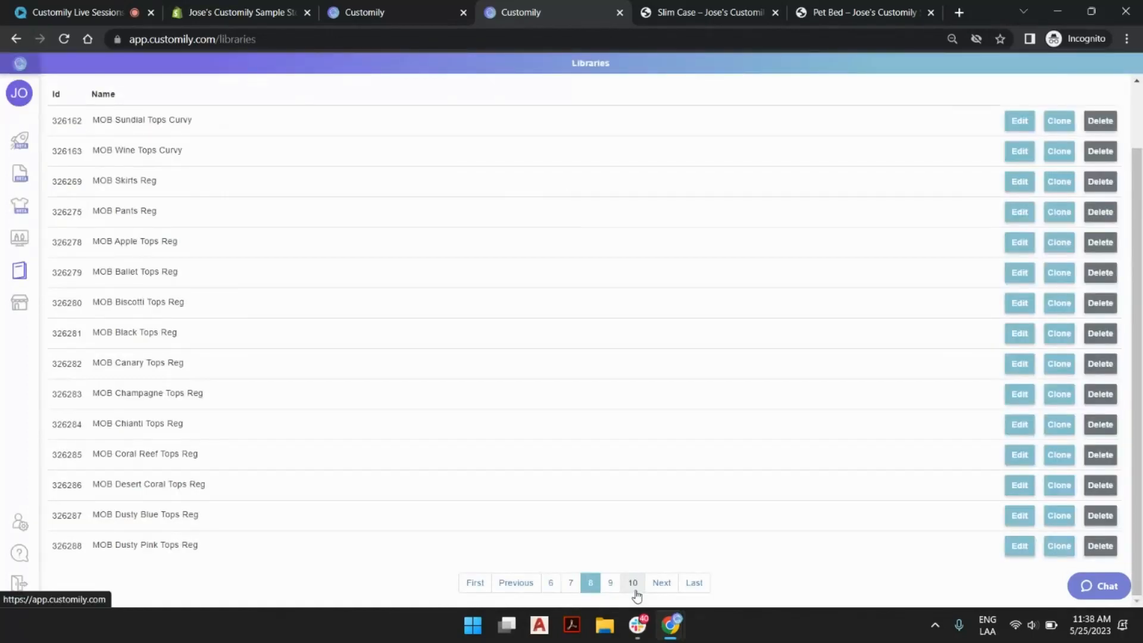
left_click(633, 584)
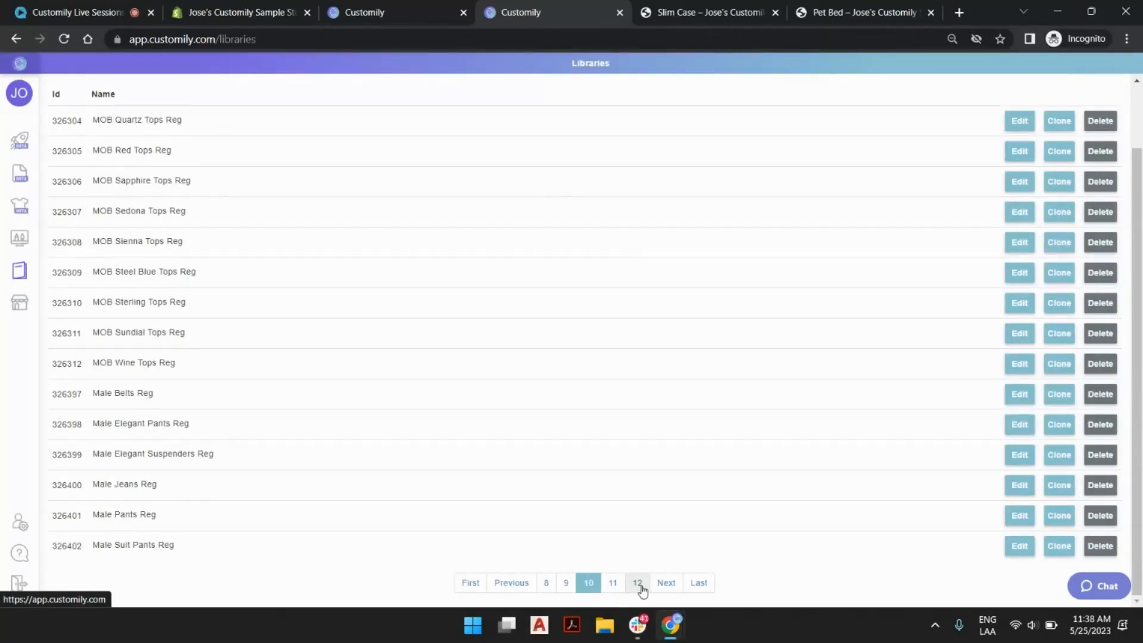
left_click(698, 583)
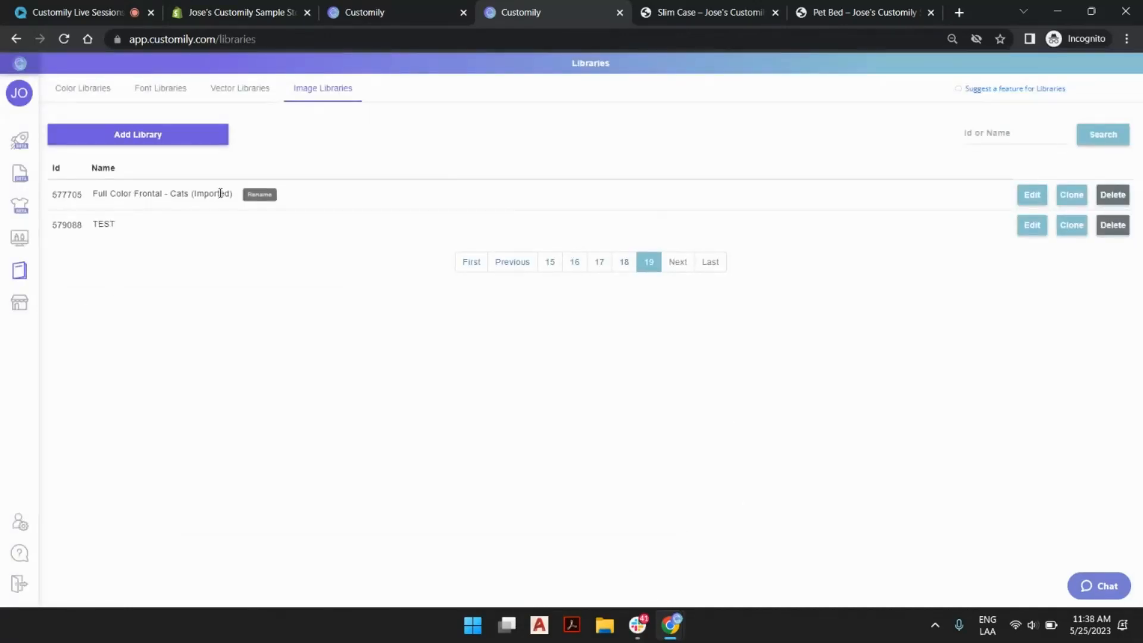
Go to page 18 of the image libraries and open the Cartoon style - Woman glasses (Left) (Imported) library.
left_click(626, 263)
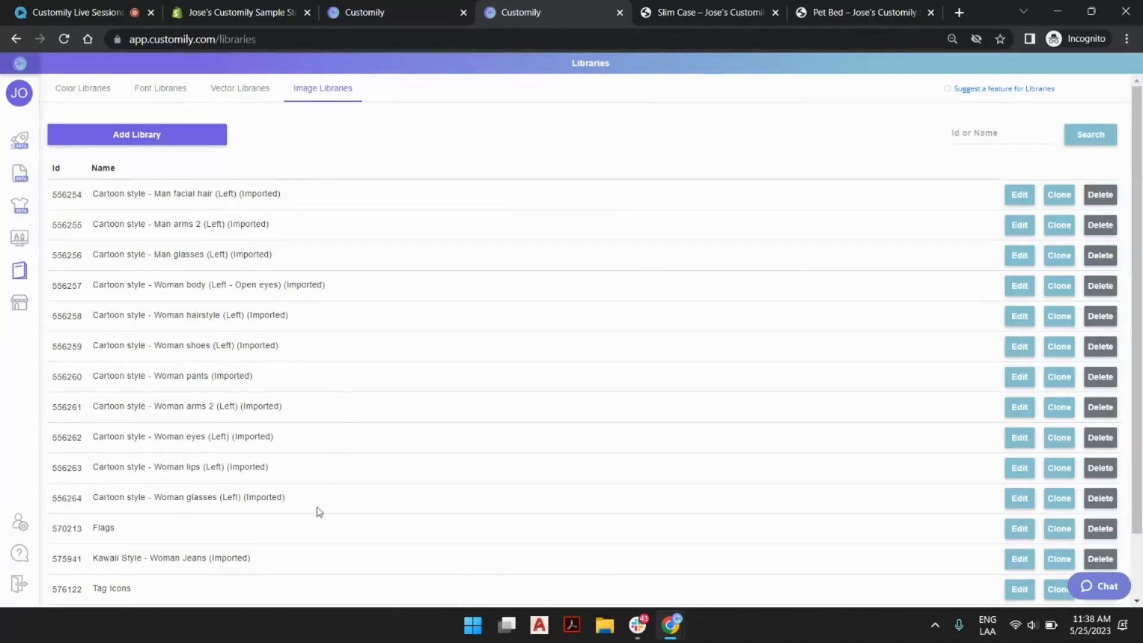
scroll(443, 568, "down", 2)
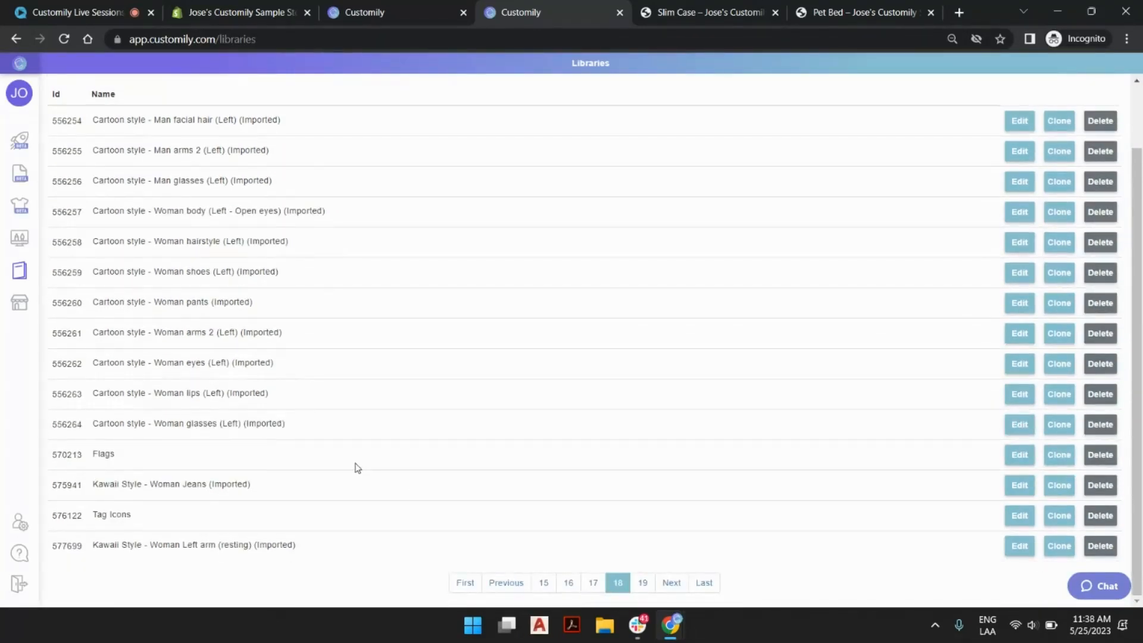
scroll(280, 417, "up", 2)
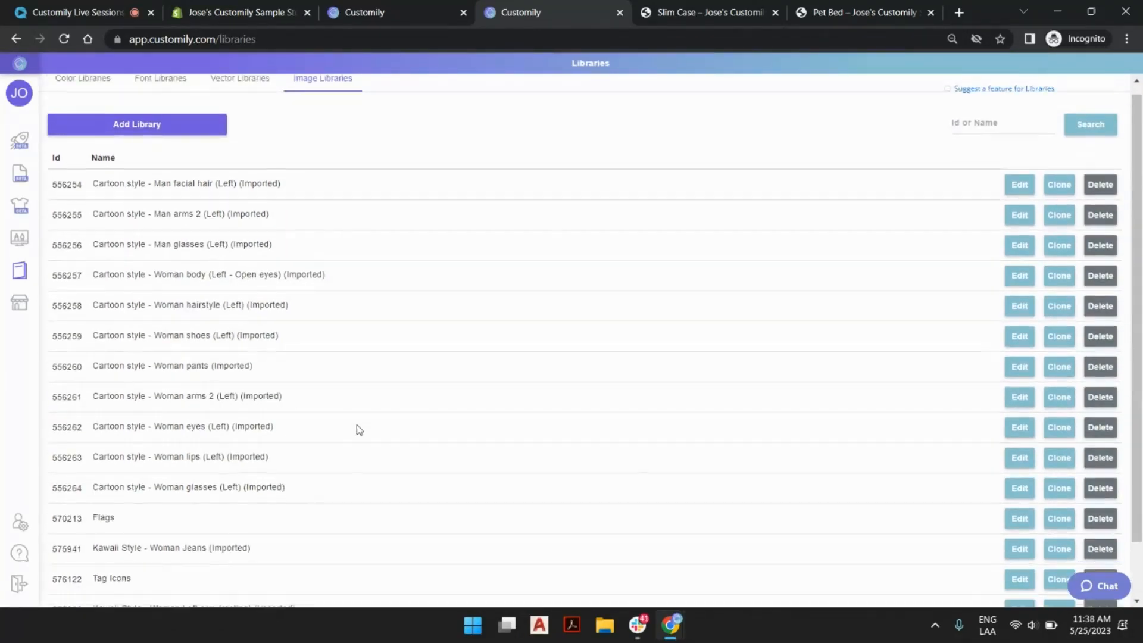
scroll(359, 430, "down", 2)
mouse_move(155, 438)
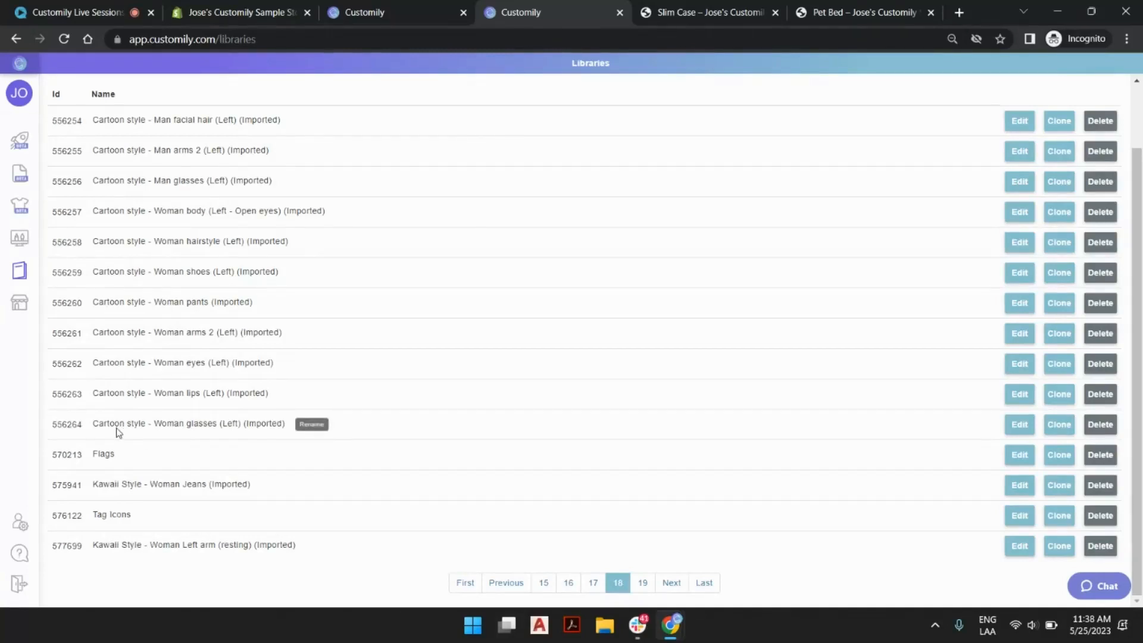
left_click_drag(106, 424, 220, 425)
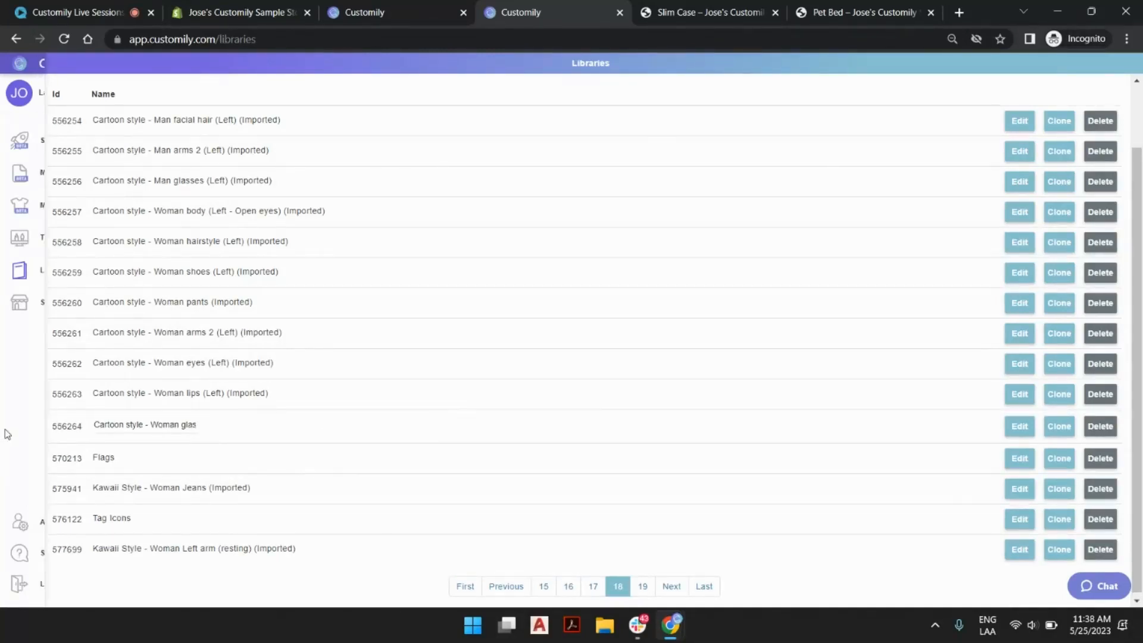
left_click(1016, 431)
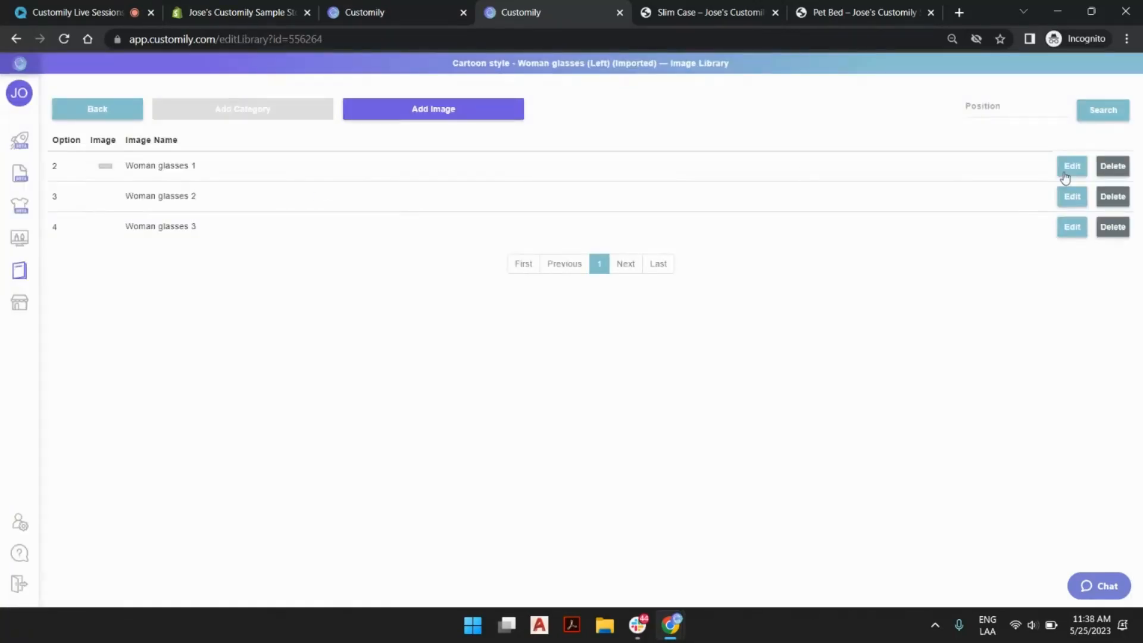
View the Woman glasses 1 image enlarged, close it without changes, and return to the Slim Case product.
left_click(1072, 172)
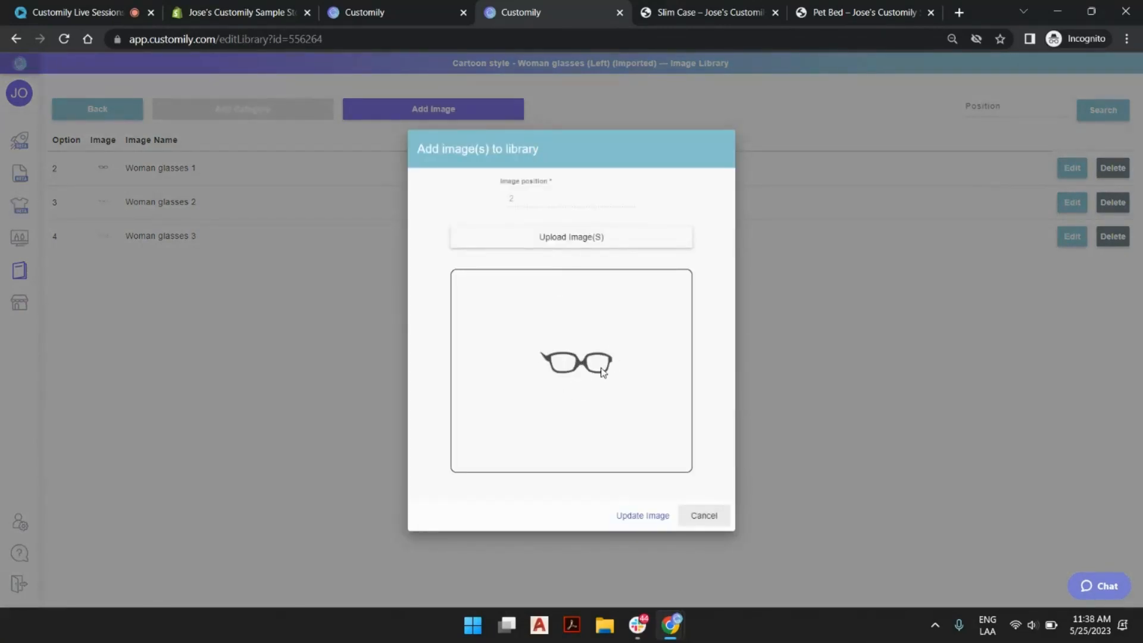
left_click(708, 517)
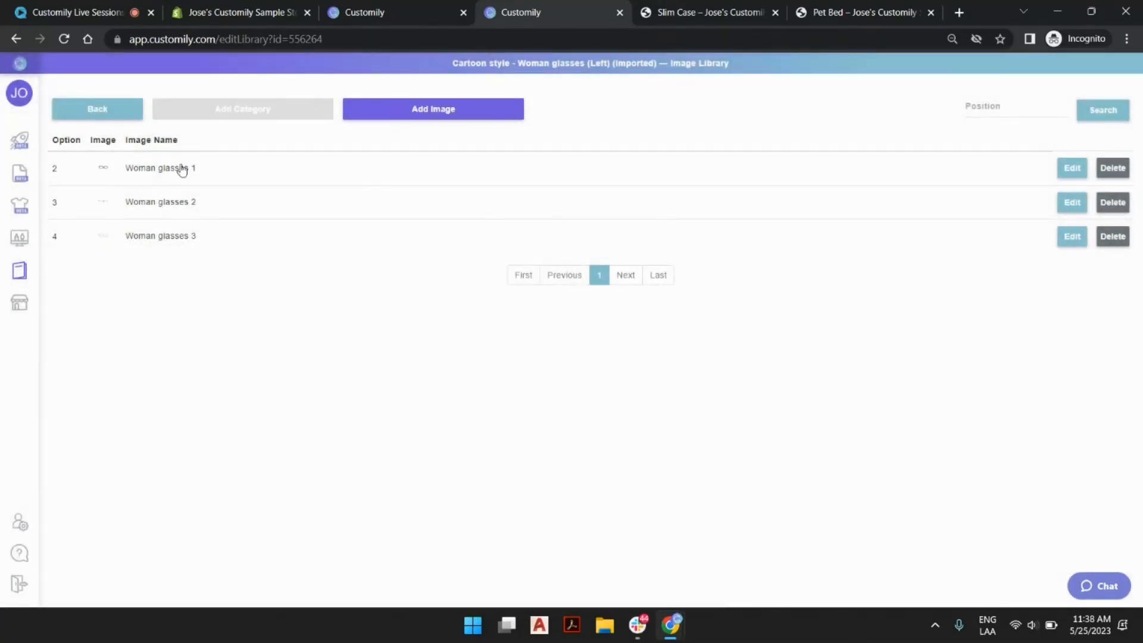
left_click(444, 11)
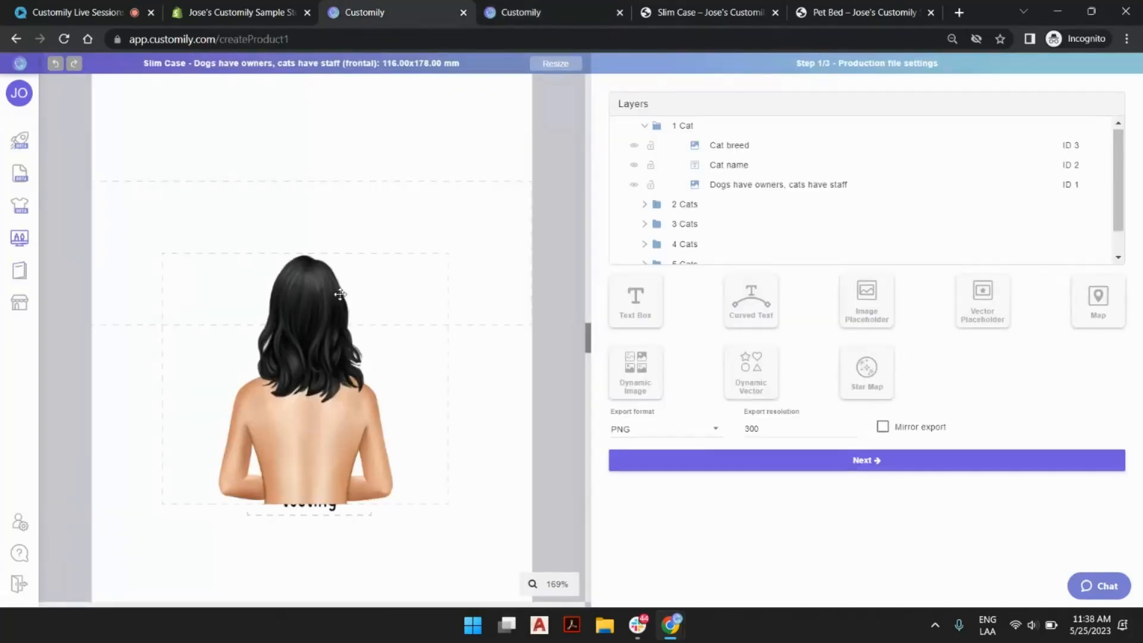
Replace the Cat breed element's image library with Cartoon style - Man glasses (Left) (Imported), searching the libraries for "glass".
left_click(340, 295)
left_click(1102, 328)
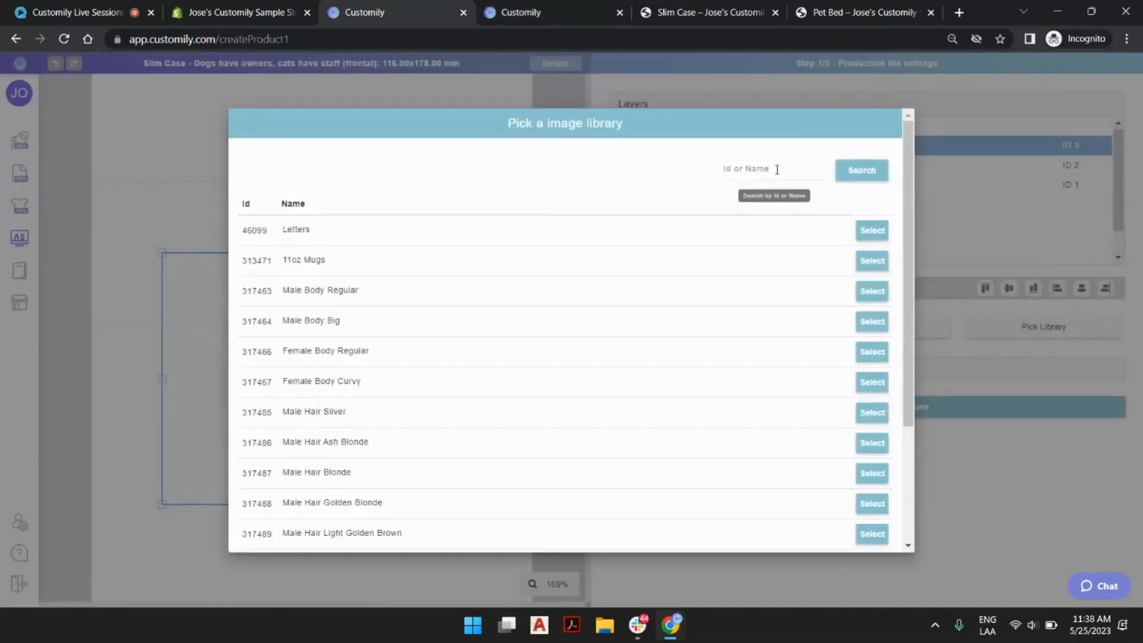
left_click(773, 170)
type("g")
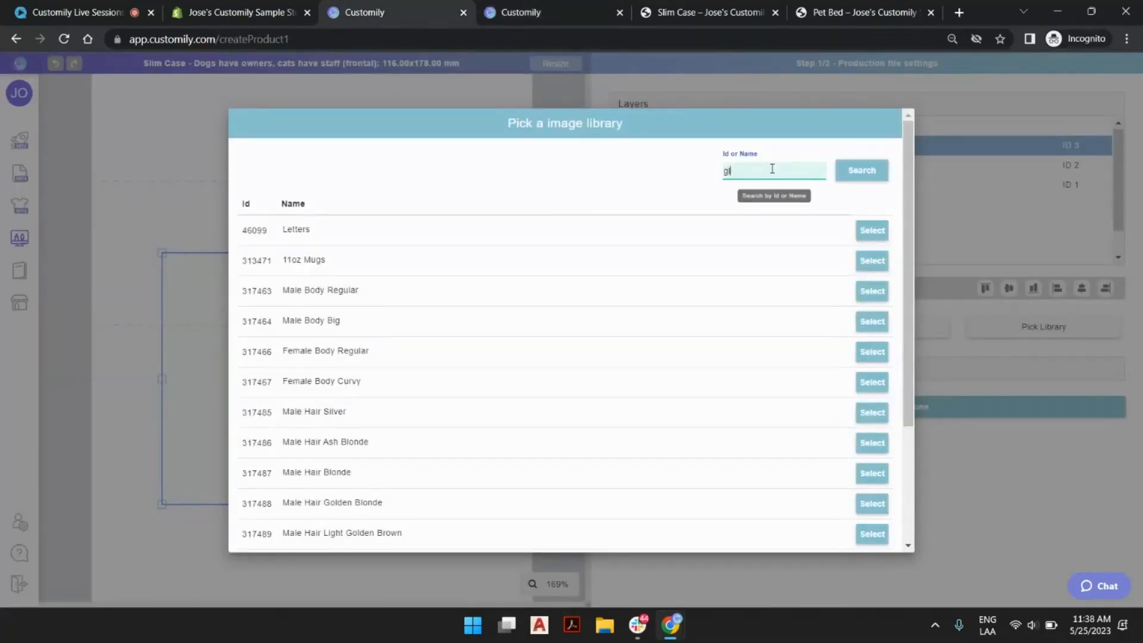
type("lass")
left_click(862, 177)
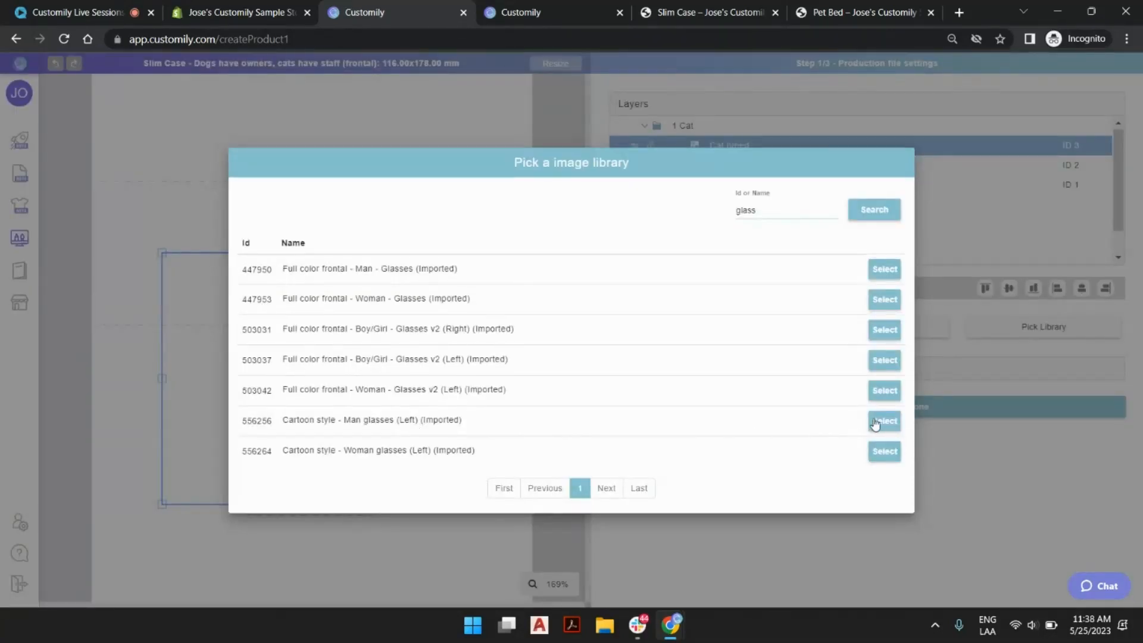
left_click(884, 422)
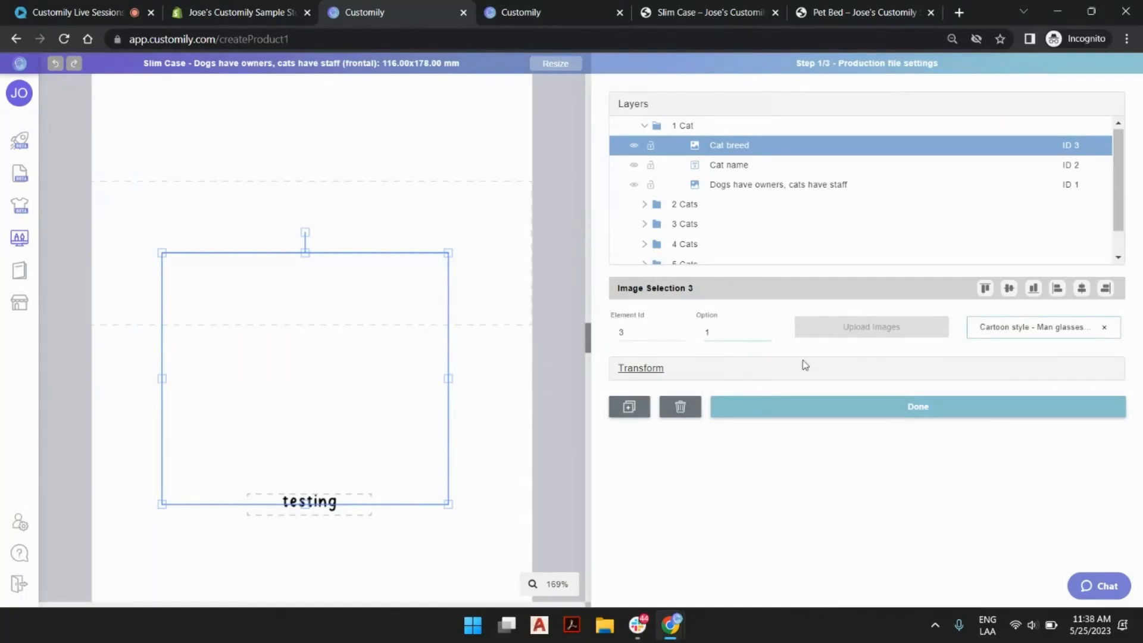
Show option 2 of the glasses library on the Cat breed element, move the element higher on the design, and deselect it.
left_click(766, 329)
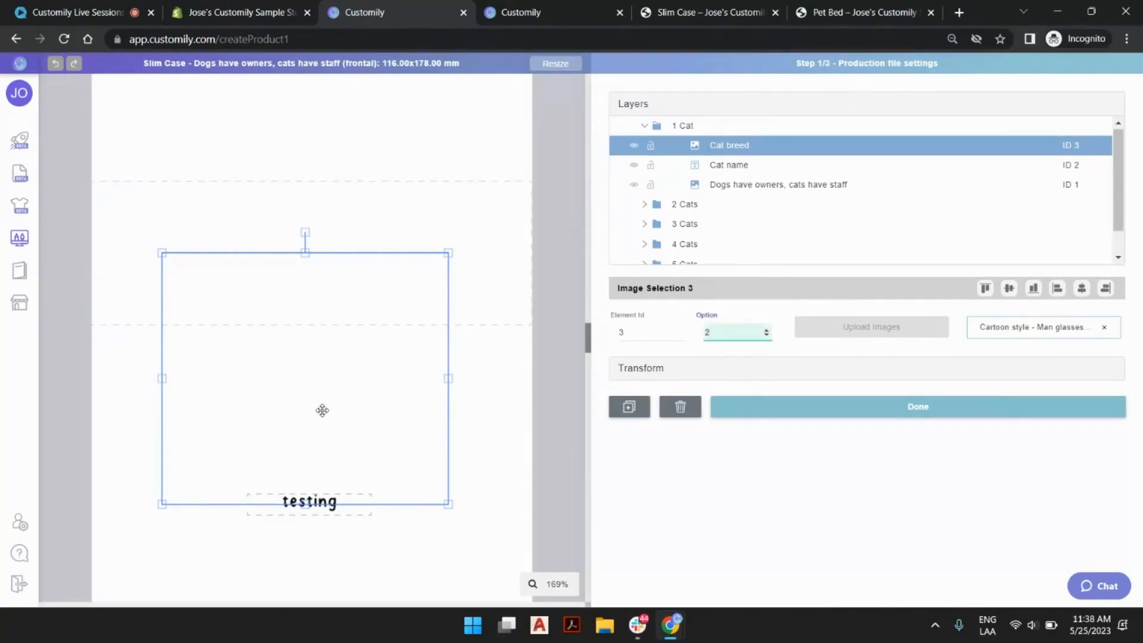
left_click(502, 234)
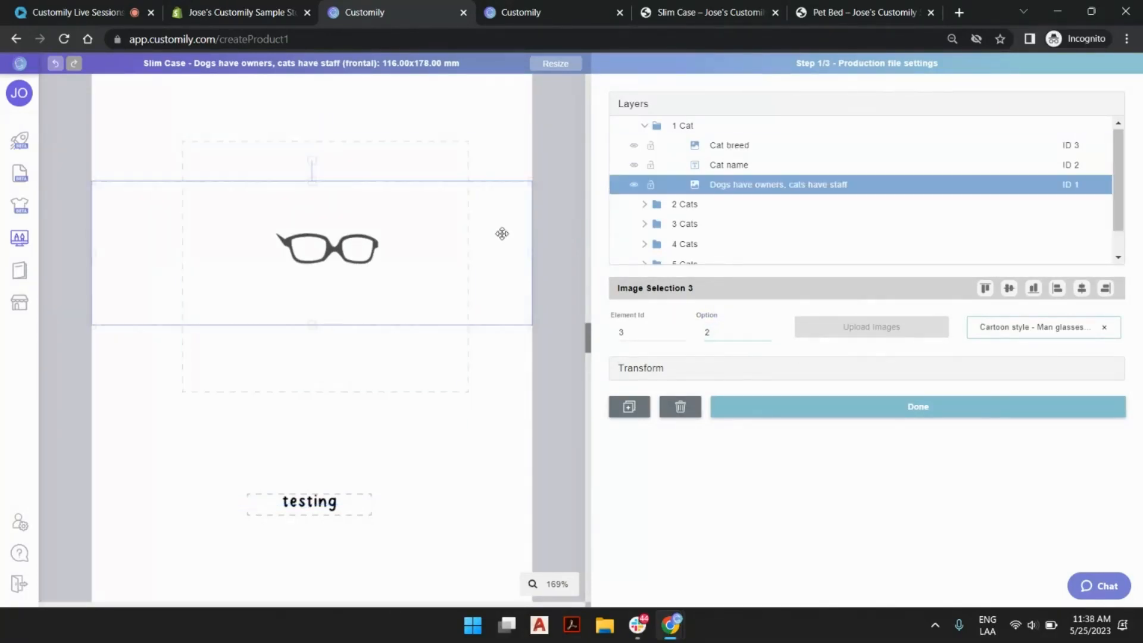
left_click(515, 140)
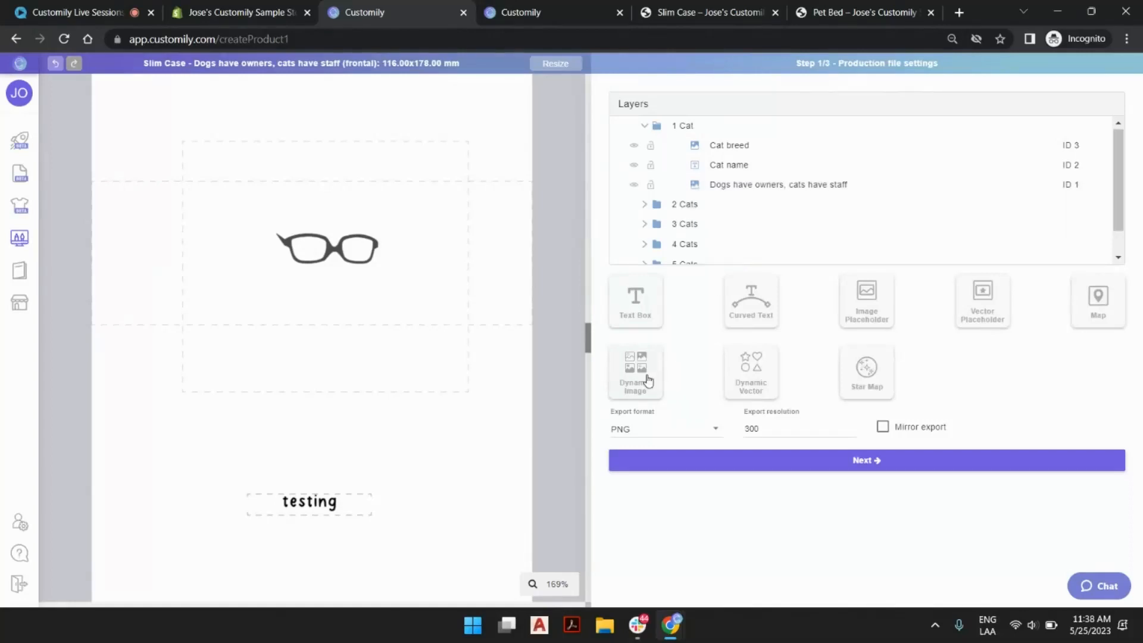
Add a dynamic image element and assign it the Cartoon style - Woman body (Left - Open eyes) (Imported) library from page 18.
left_click(647, 380)
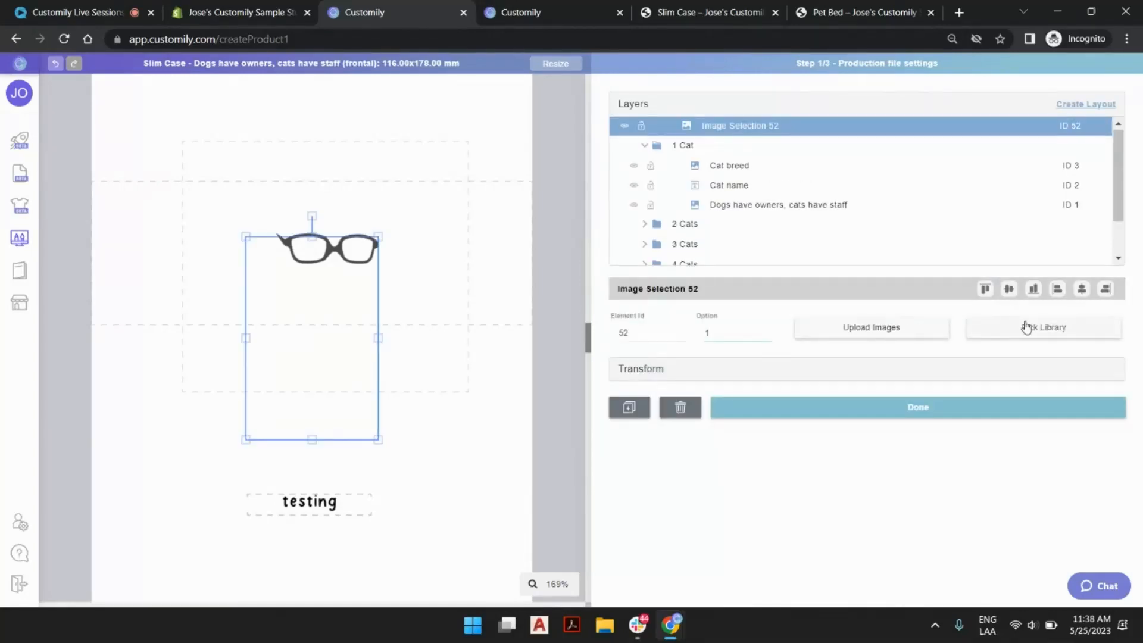
left_click(1012, 322)
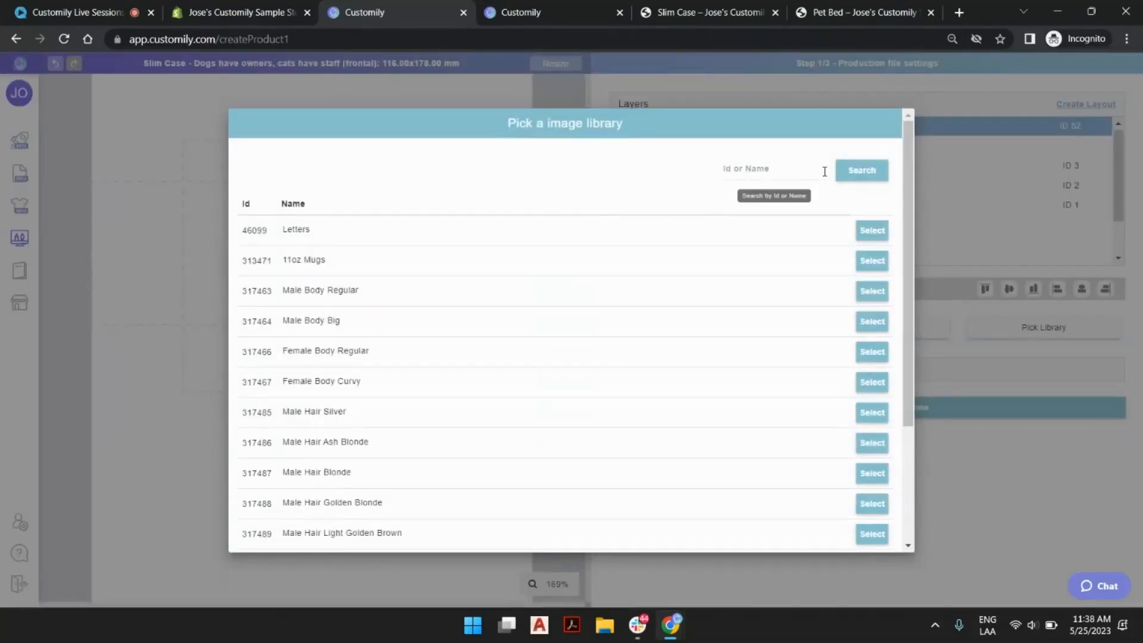
scroll(616, 361, "down", 5)
left_click(667, 525)
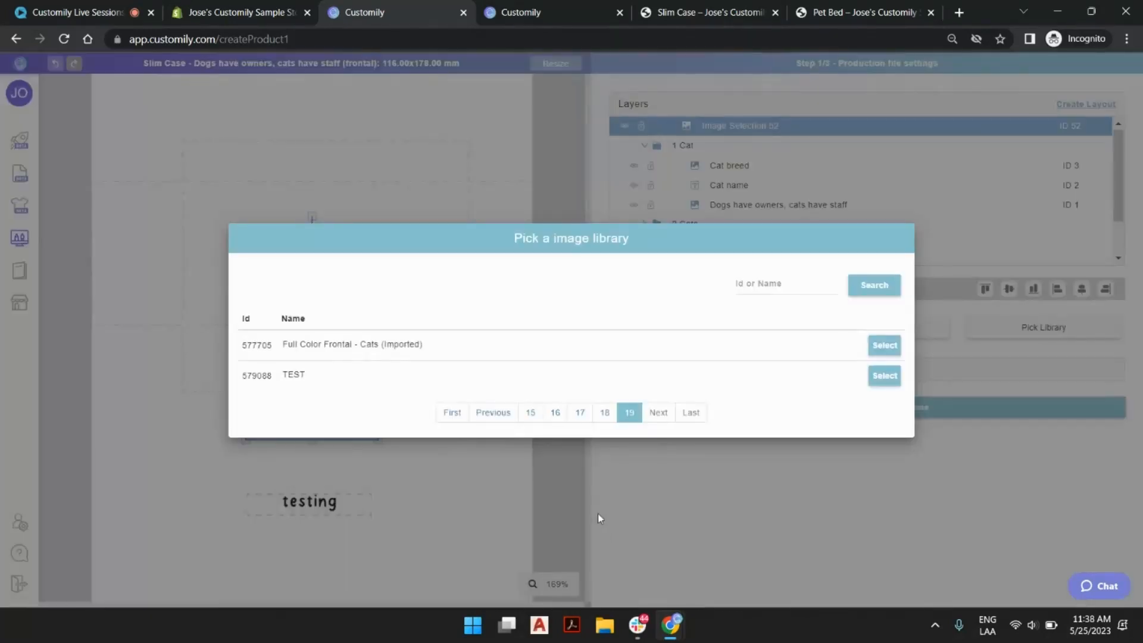
left_click(605, 413)
scroll(413, 434, "down", 5)
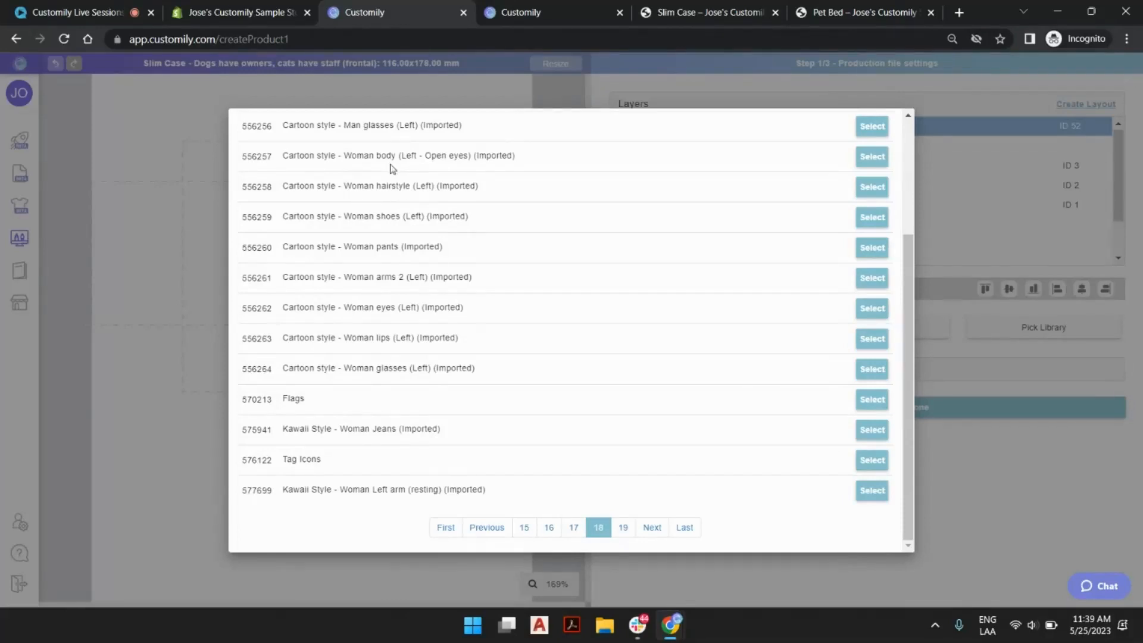
left_click(873, 156)
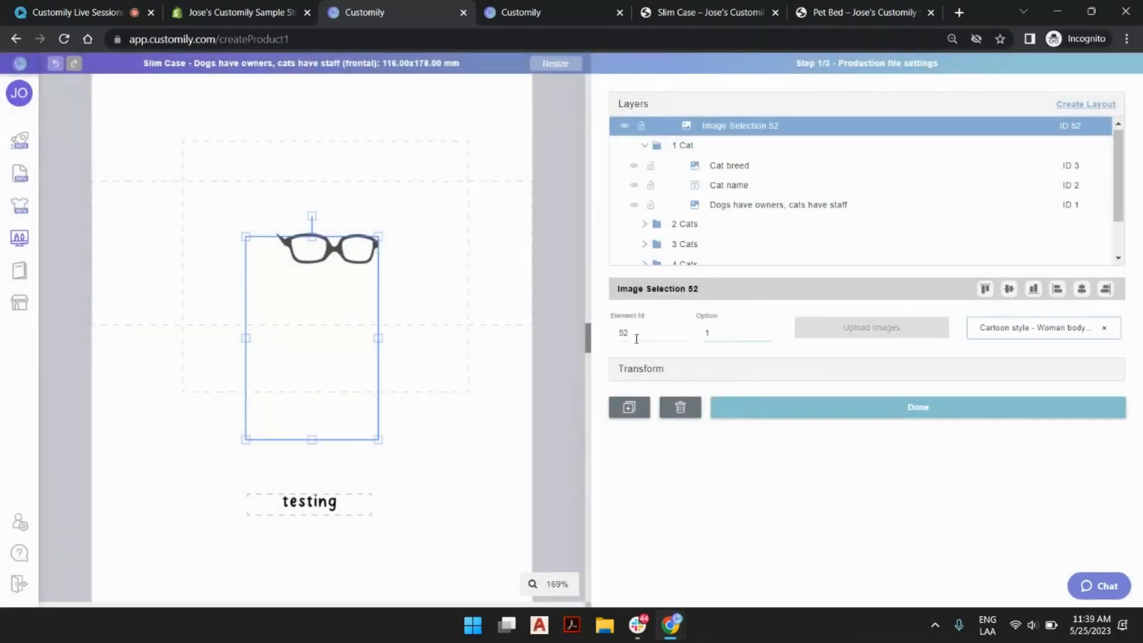
Set the woman body element to option 2 and move it so its head overlaps the glasses.
left_click(767, 330)
left_click_drag(340, 423, 315, 384)
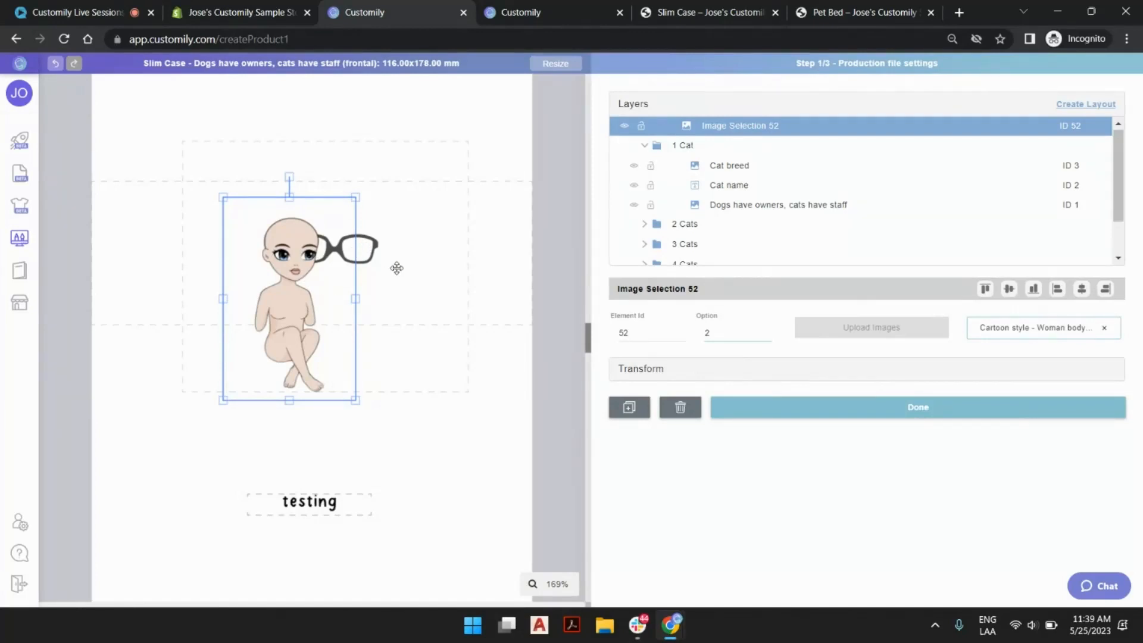
Remove the 1 Cat layout to ungroup its layers, keeping the Cat breed element selected.
left_click(371, 233)
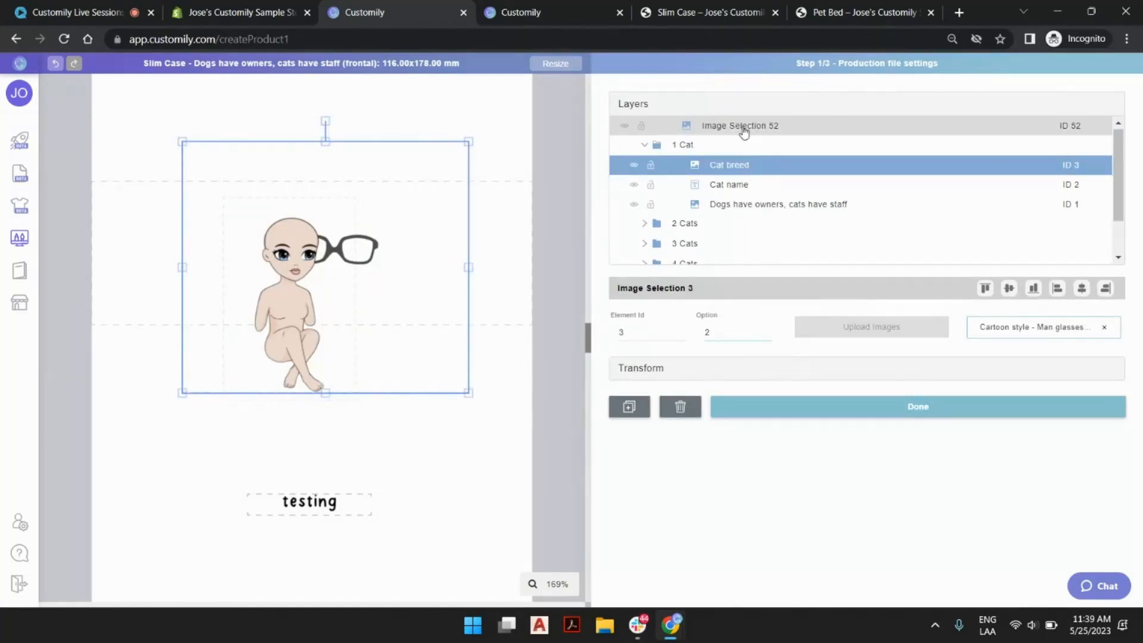
left_click(726, 148)
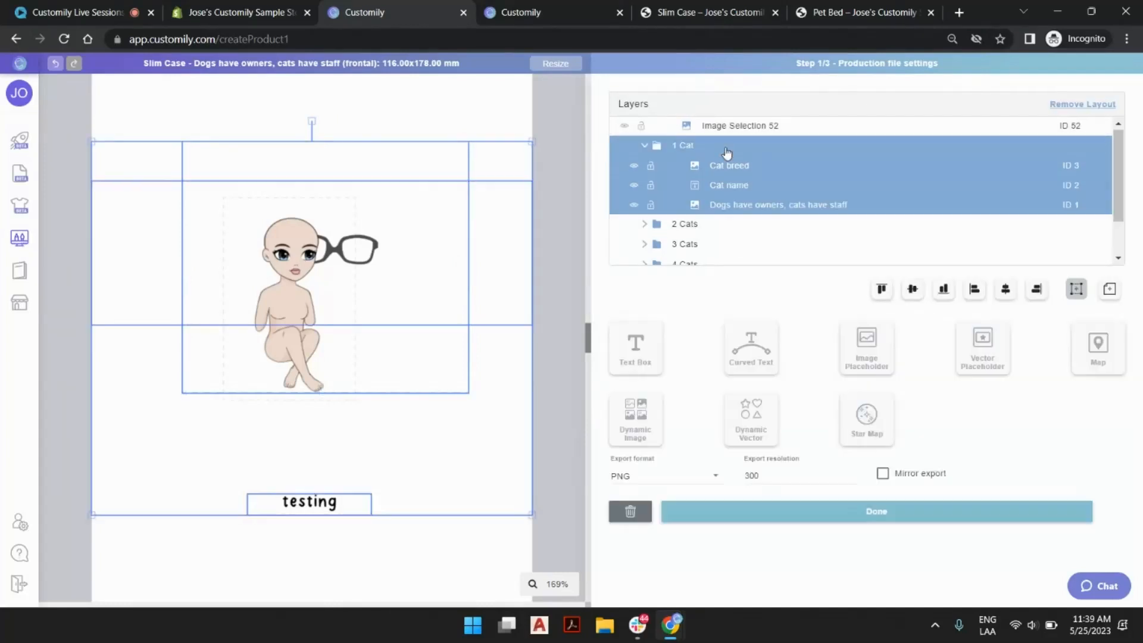
left_click(1079, 105)
left_click(727, 147)
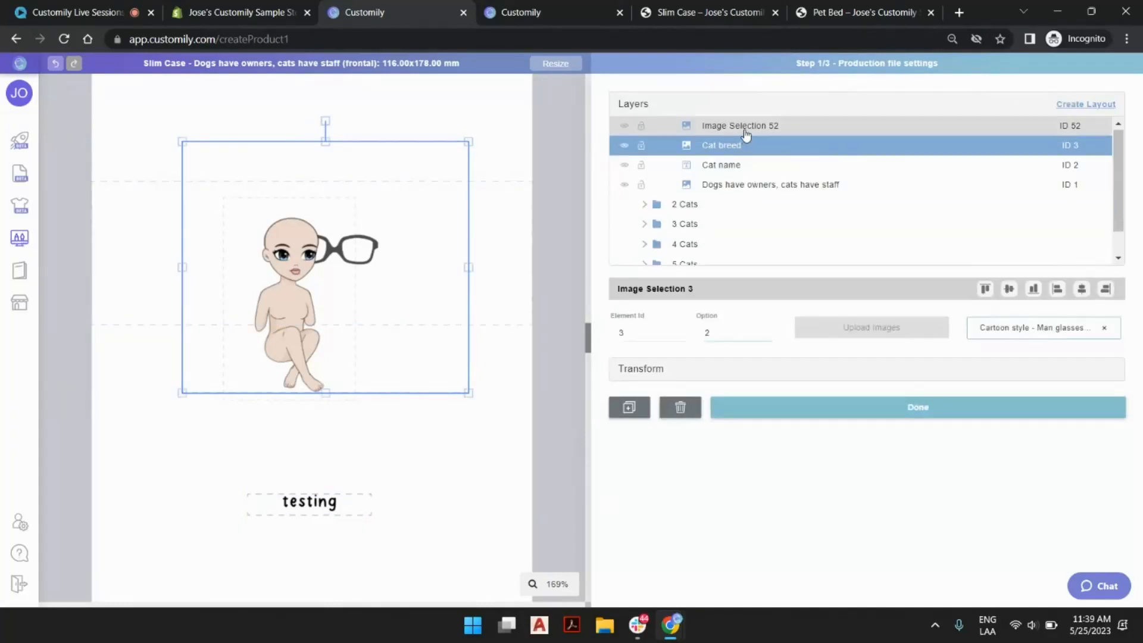
Move the Cat breed layer above Image Selection 52, and shrink and position the glasses to fit the woman's face.
left_click(746, 128)
left_click_drag(735, 146, 735, 131)
left_click(372, 244)
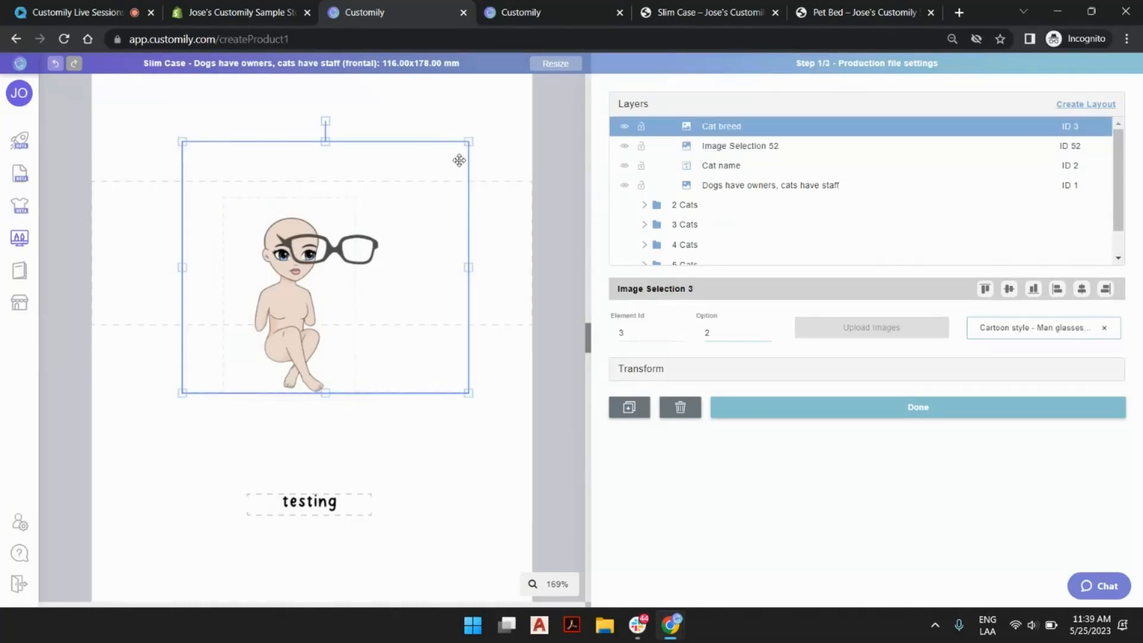
left_click_drag(470, 142, 366, 220)
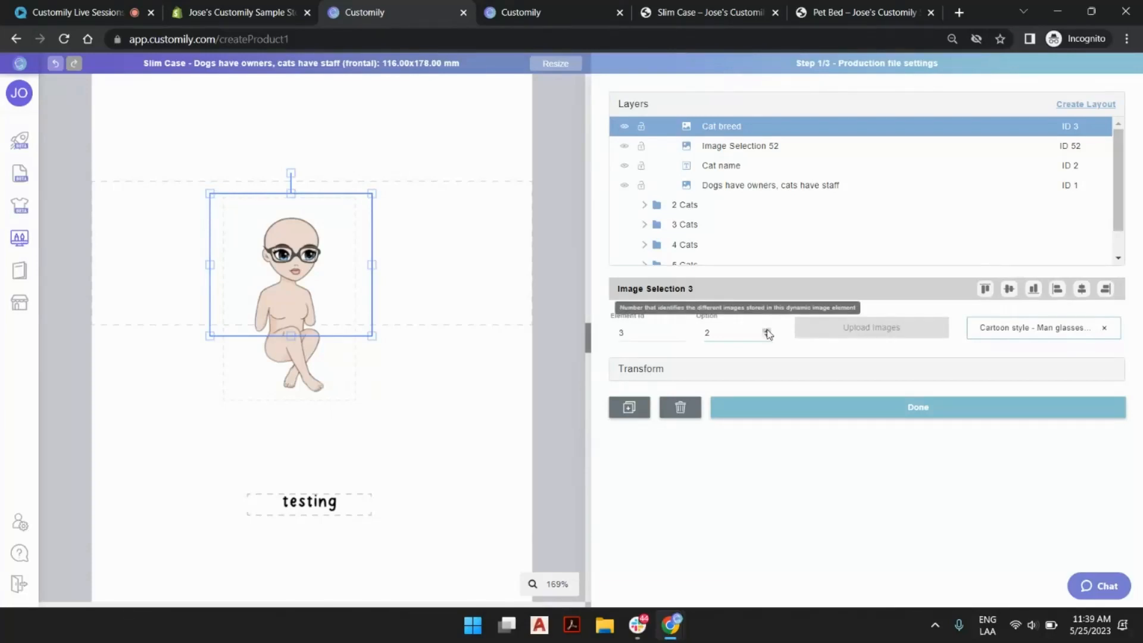
Set both the glasses element and the woman body element to option 3, then deselect them.
scroll(264, 262, "up", 2)
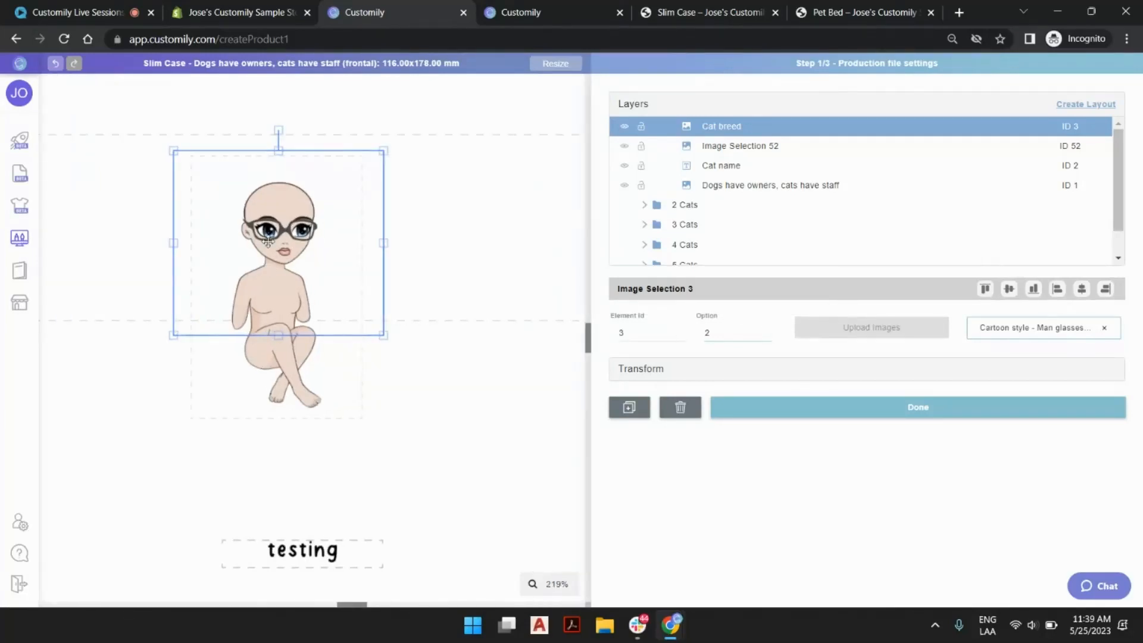
left_click(766, 330)
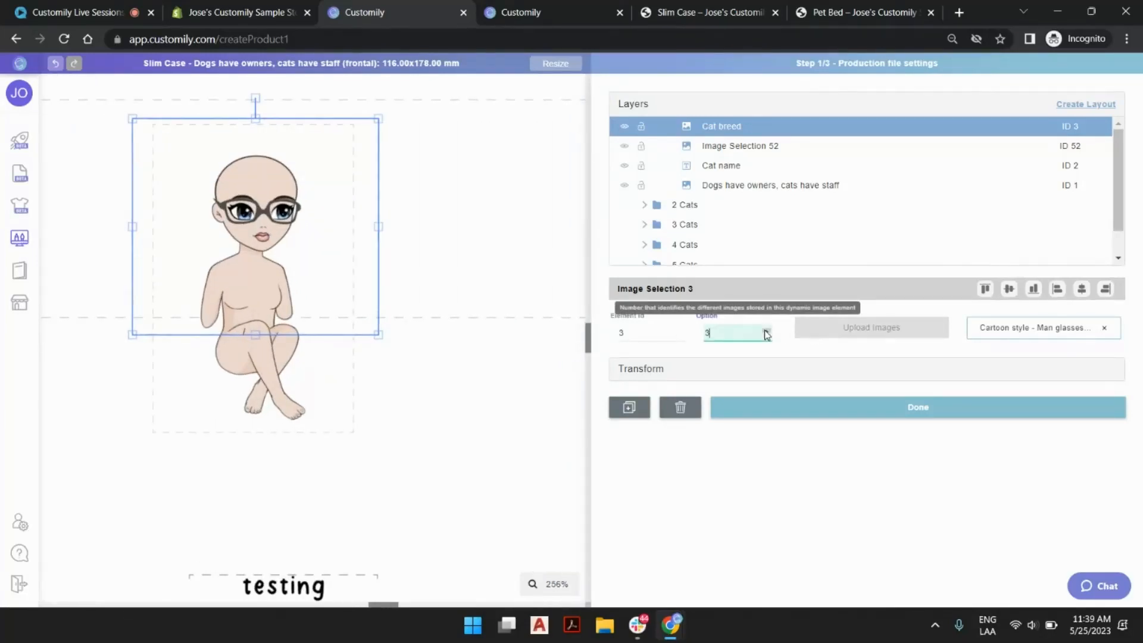
left_click(282, 356)
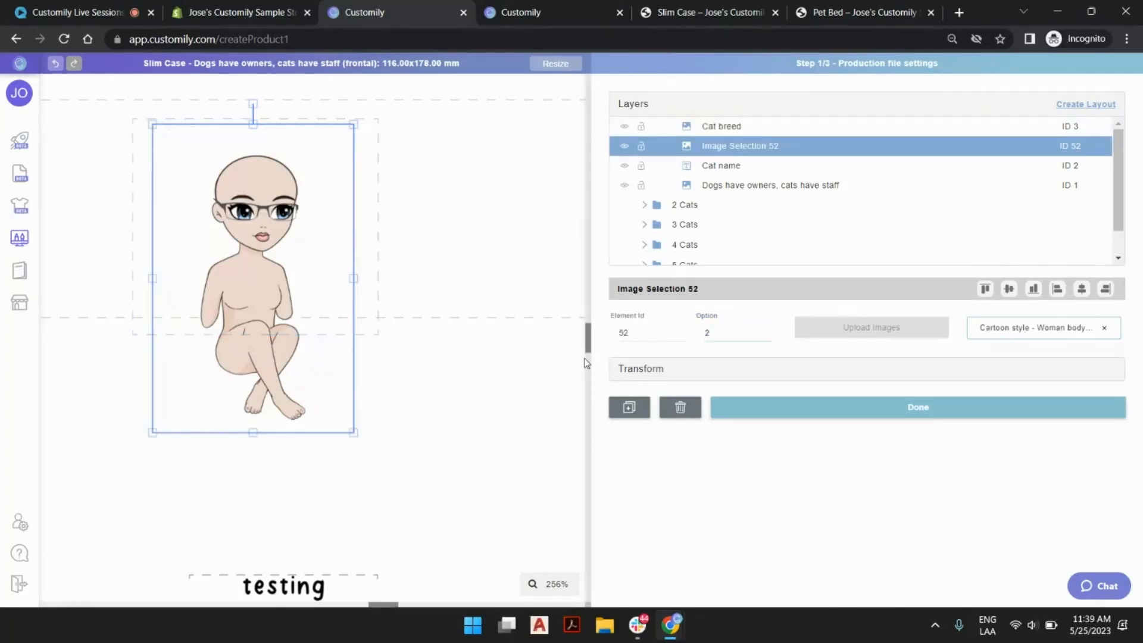
left_click(716, 332)
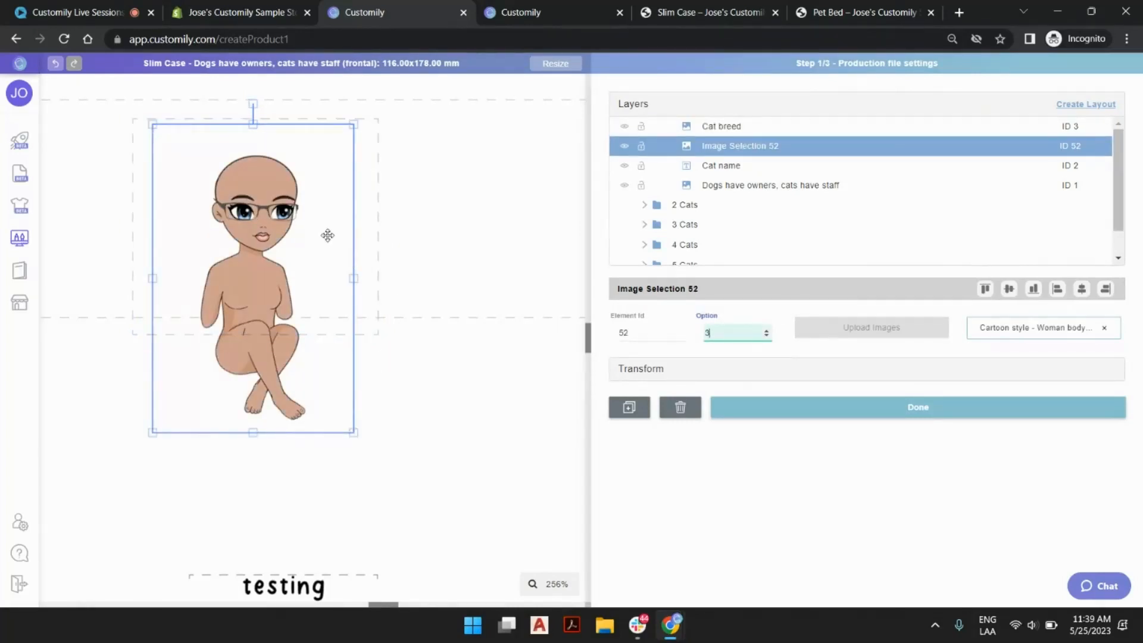
left_click(438, 220)
left_click(416, 383)
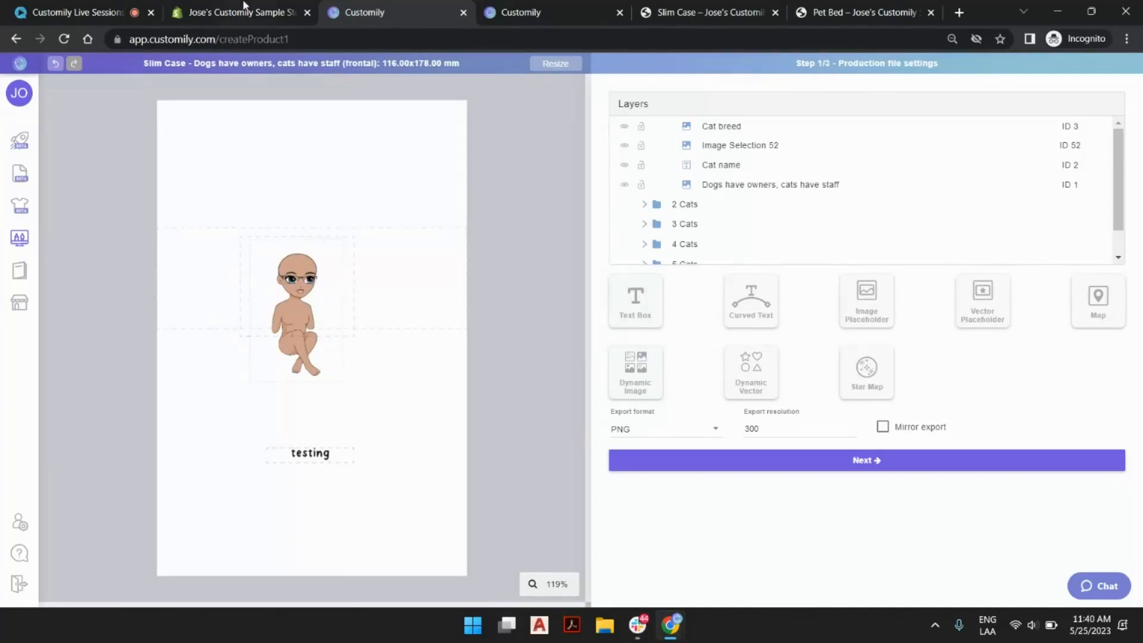
Return to the Cartoon style - Woman glasses (Left) (Imported) image library.
left_click(528, 19)
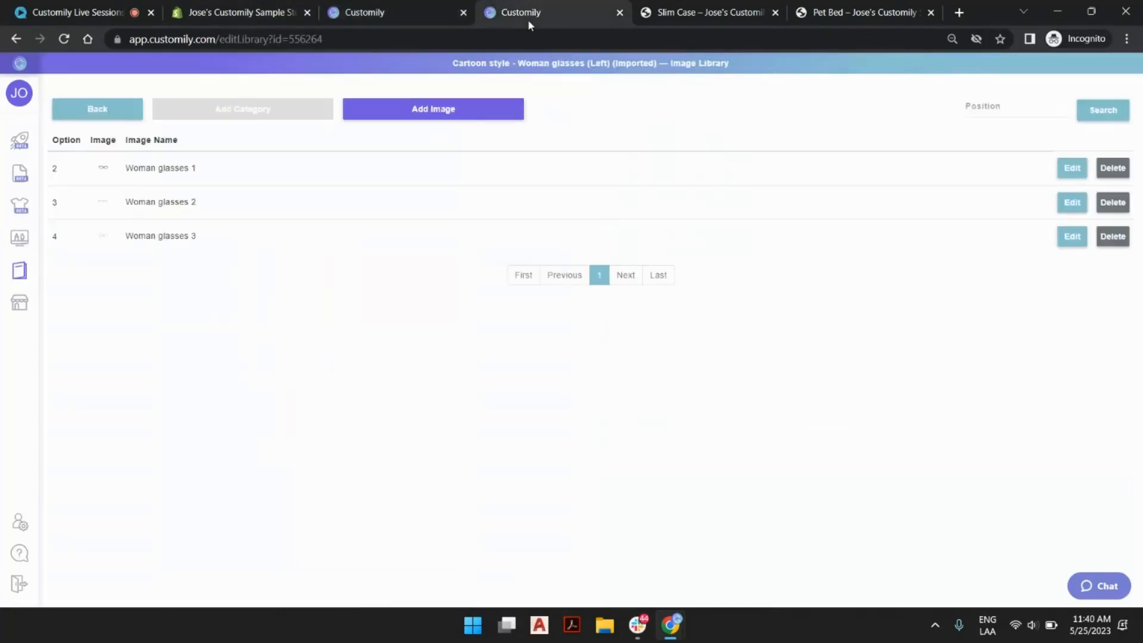